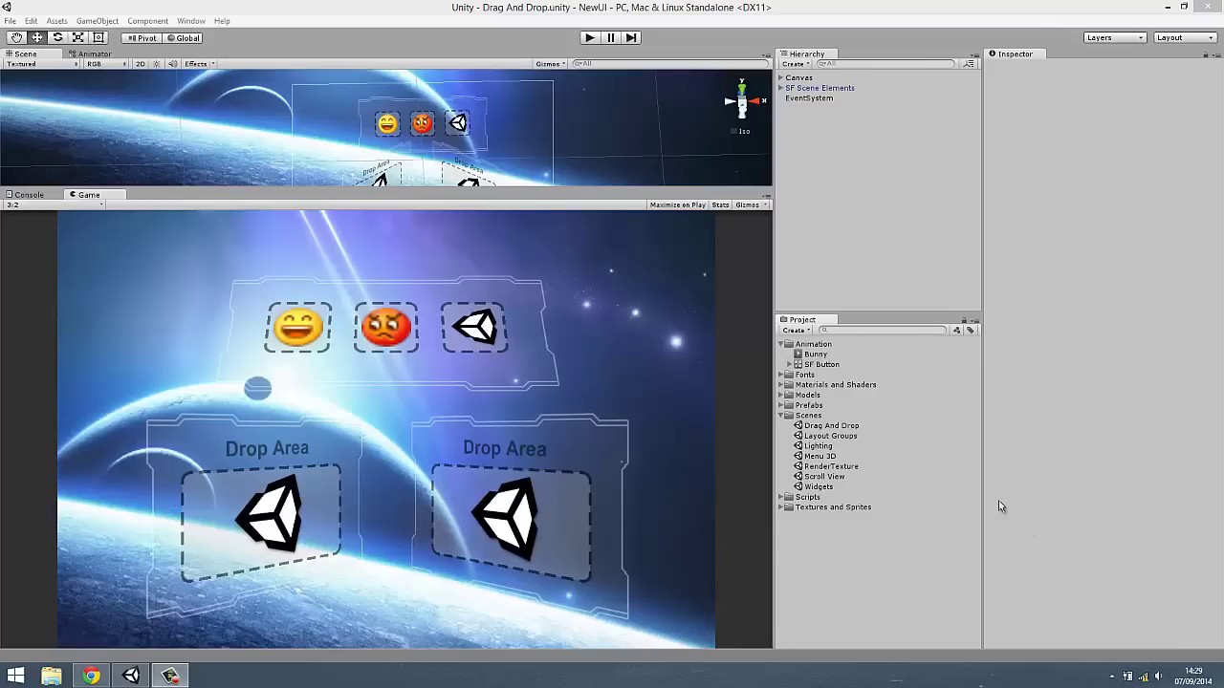
Step: Collapse the Animation and Scenes folders and enlarge the Scene view over the Game view
click(781, 344)
click(784, 395)
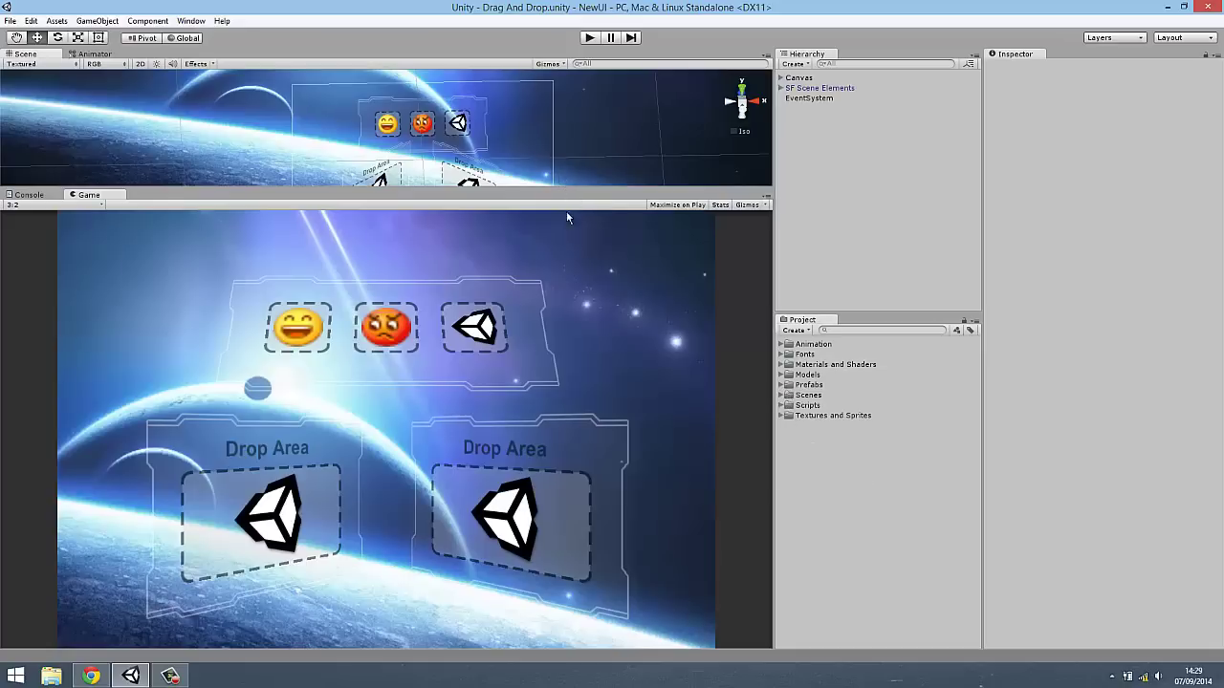
drag(572, 189, 573, 311)
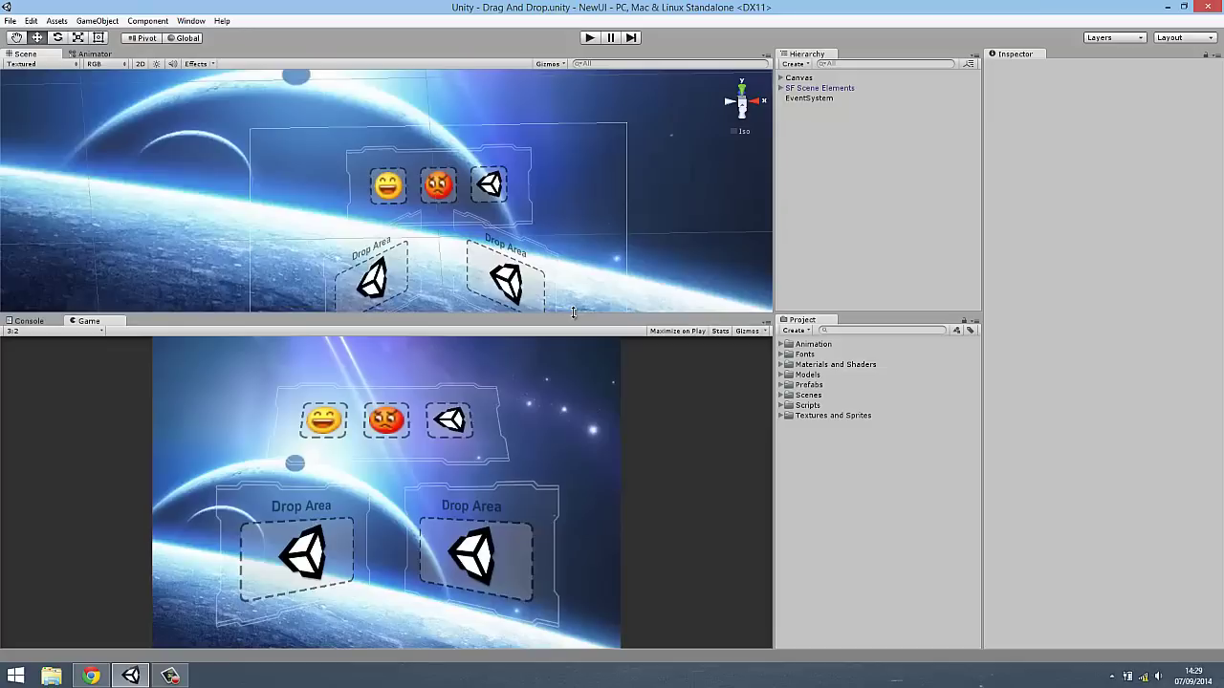
Step: Start a new empty scene and create a UnityDemo folder in the Project
key(ctrl+n)
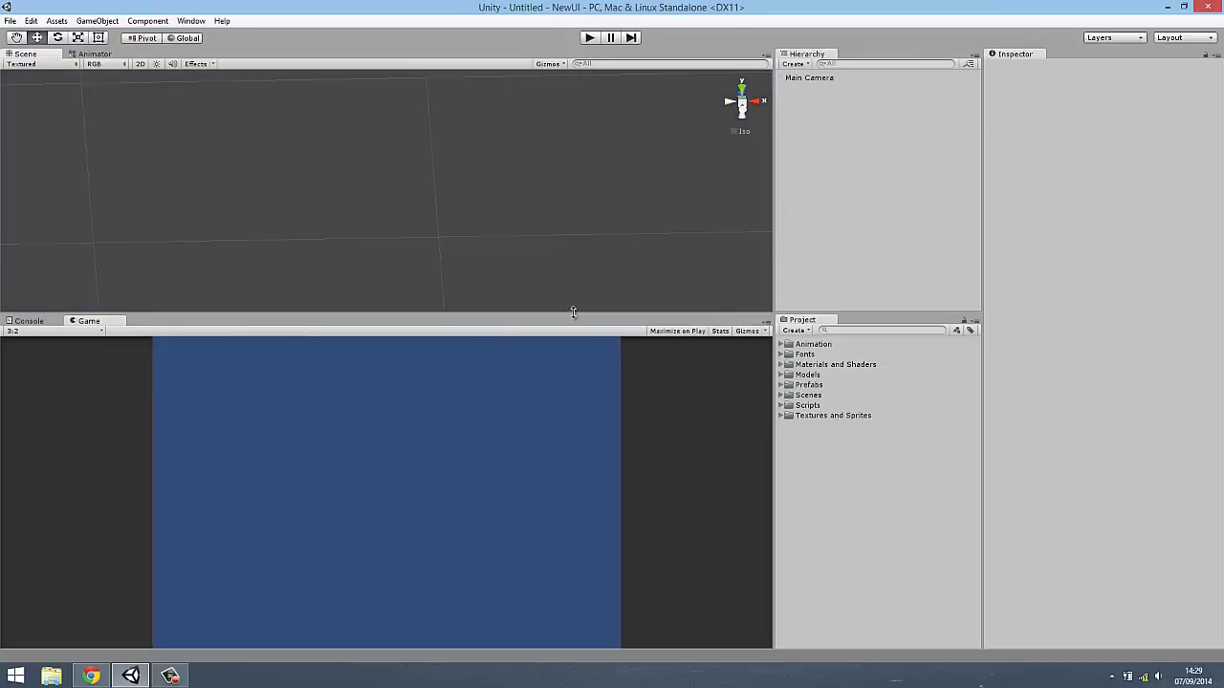
right_click(829, 452)
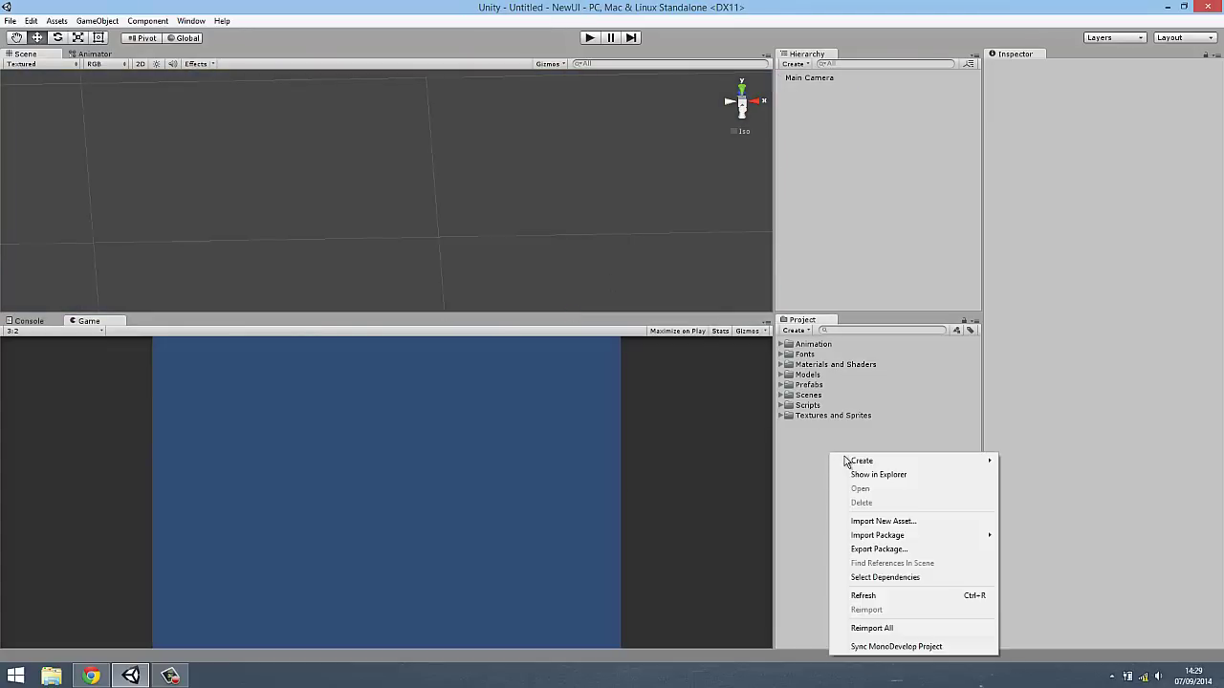
mouse_move(908, 461)
click(1032, 196)
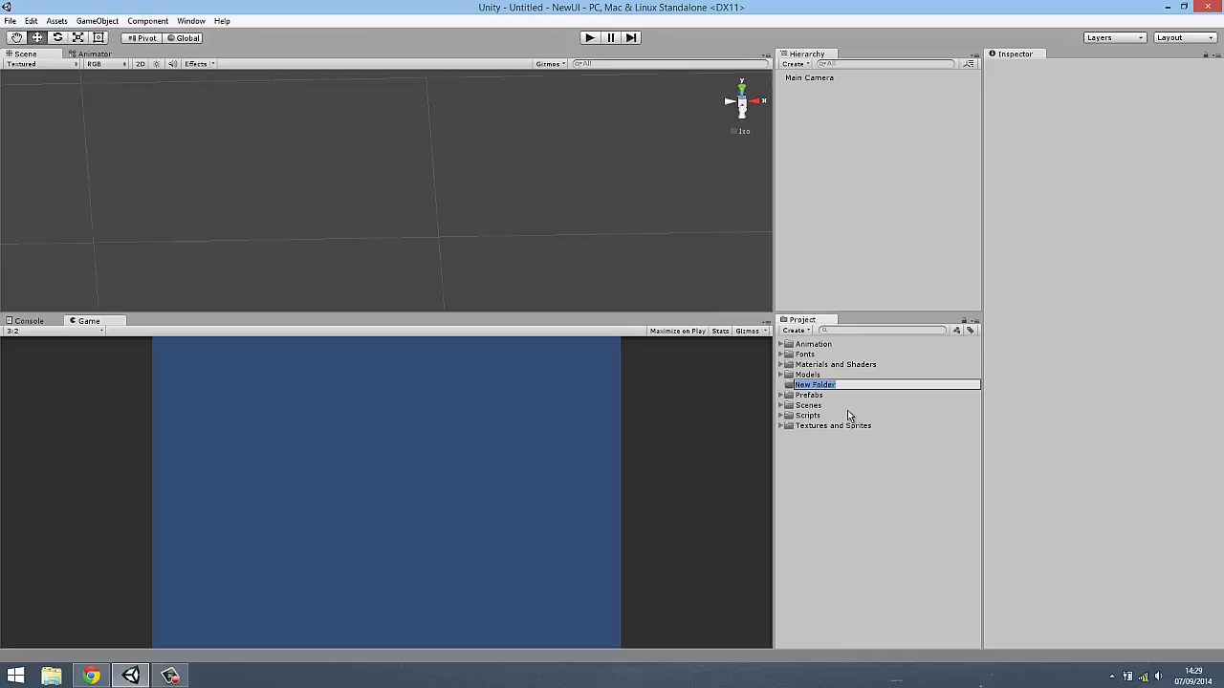
text(UnityDemo)
key(Return)
Step: Move all the original project folders into UnityDemo
click(803, 415)
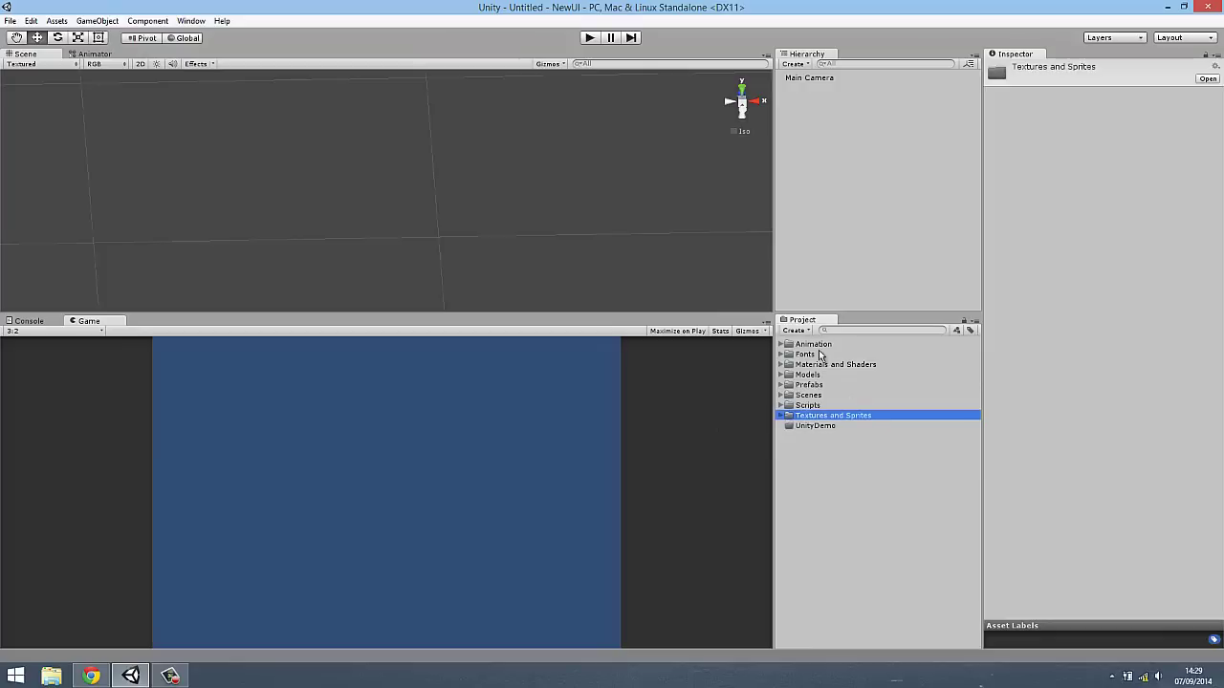
shift+click(818, 344)
drag(808, 405, 813, 426)
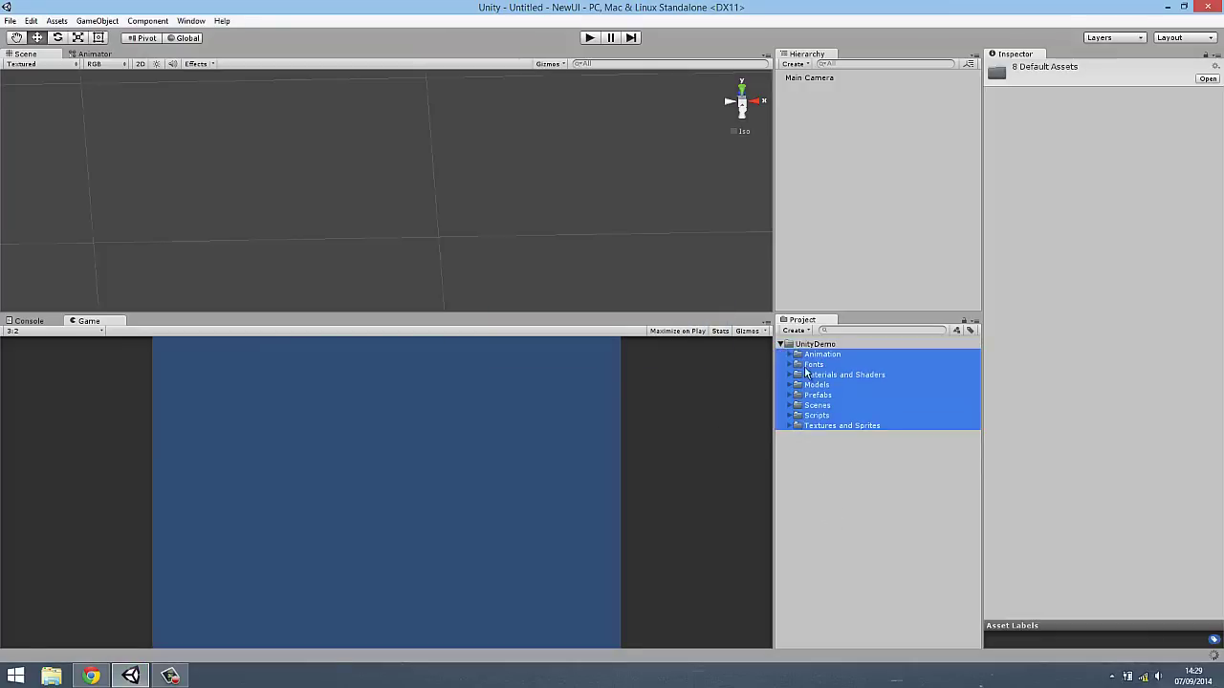
Step: Create a top-level #MyThings folder beside UnityDemo
right_click(819, 381)
mouse_move(889, 391)
click(1015, 392)
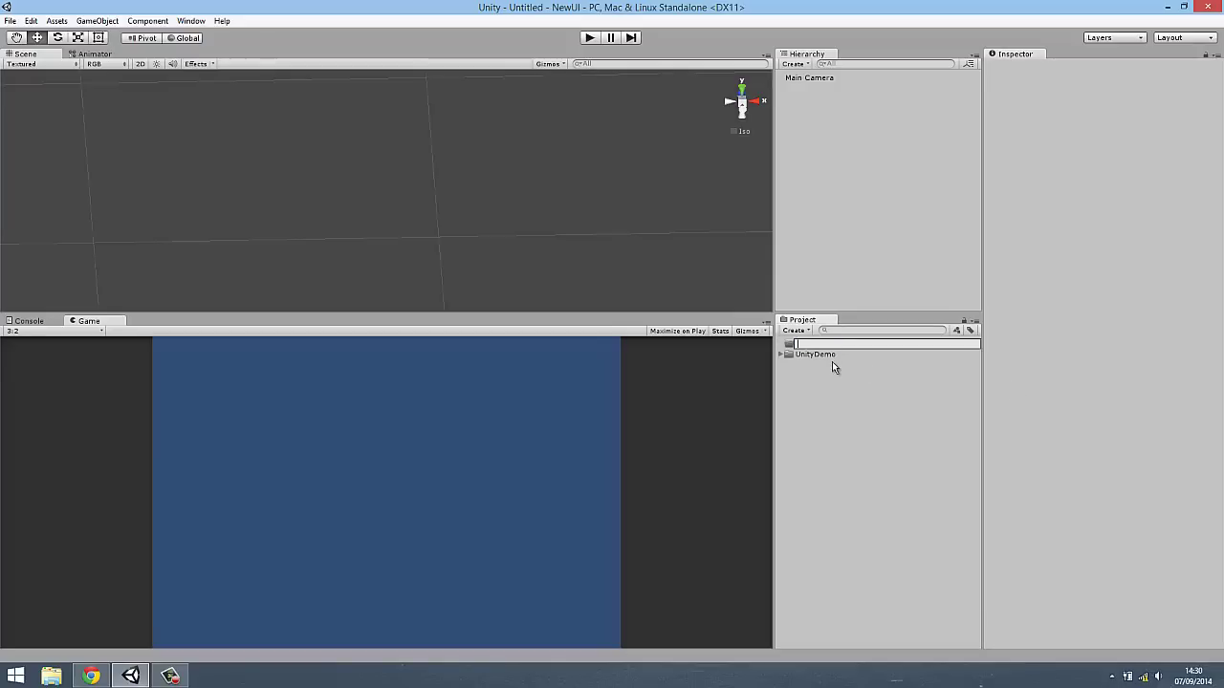
text(#MyThings)
key(Return)
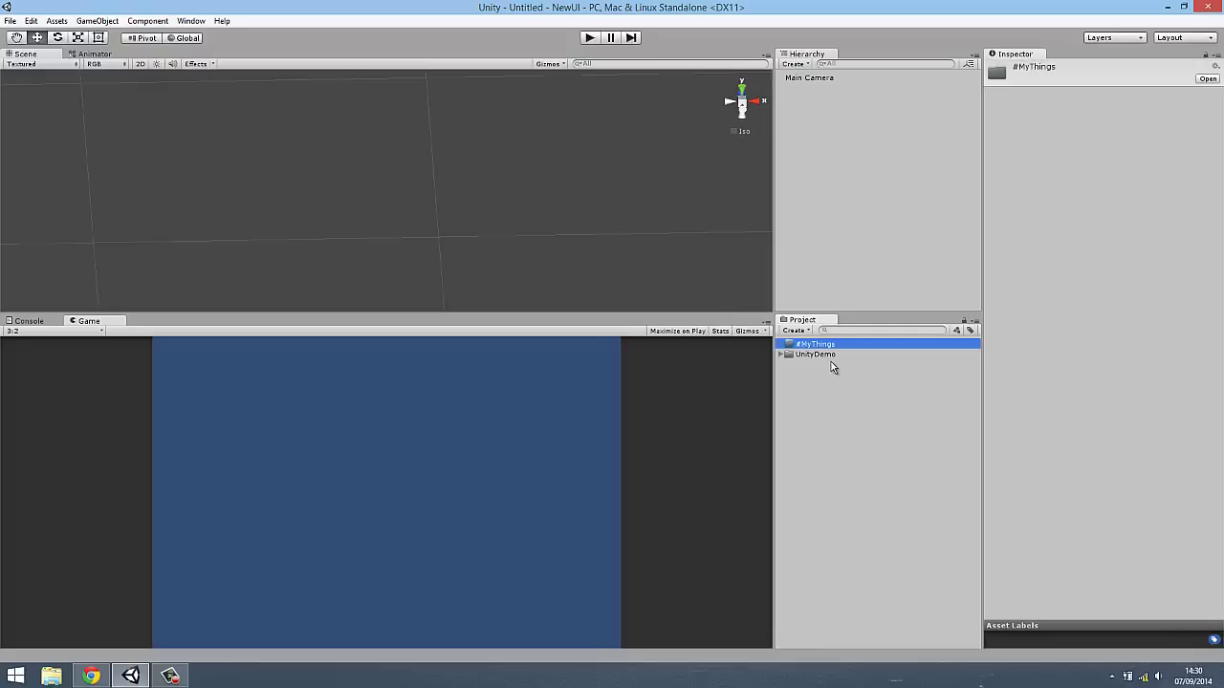
right_click(825, 347)
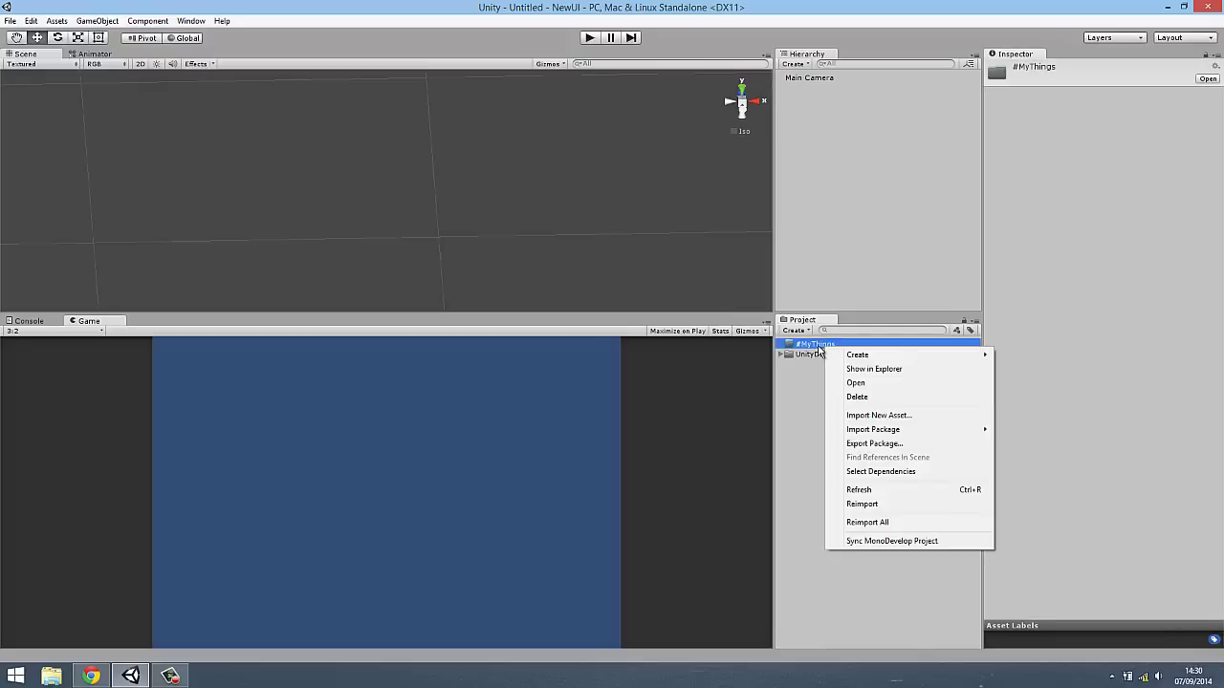
key(Escape)
click(859, 175)
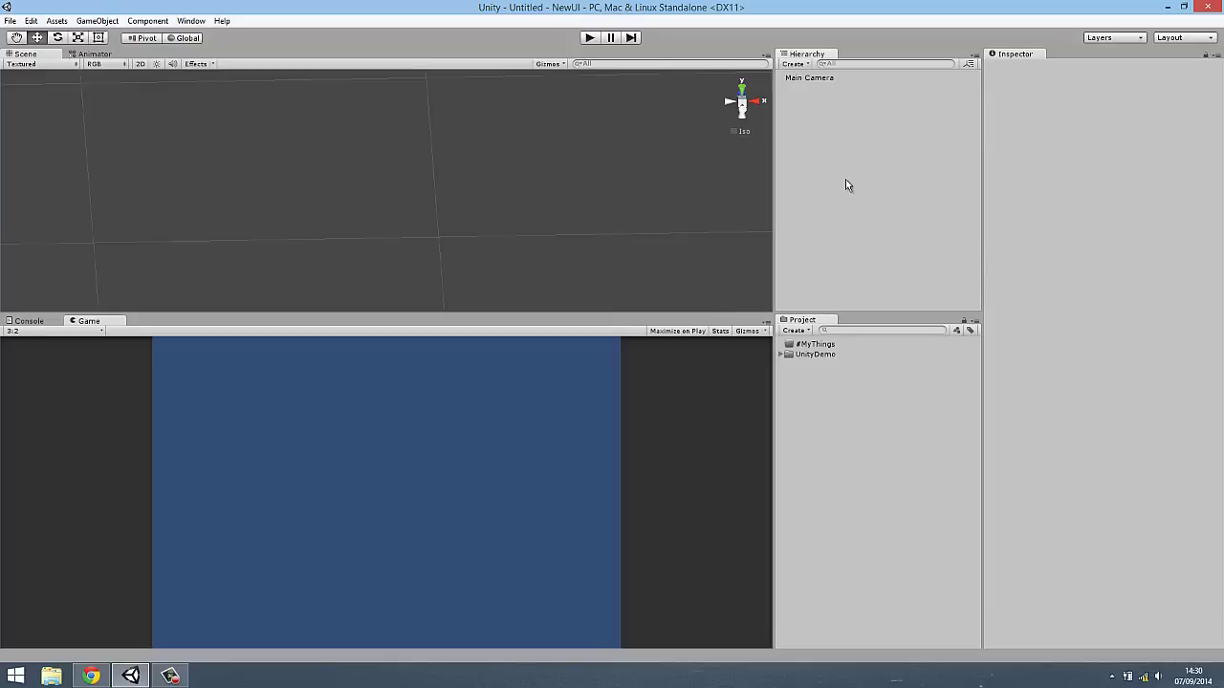
Step: Save the scene as 02-Images in a newly created #MyThings/Scenes folder
key(ctrl+s)
double_click(148, 114)
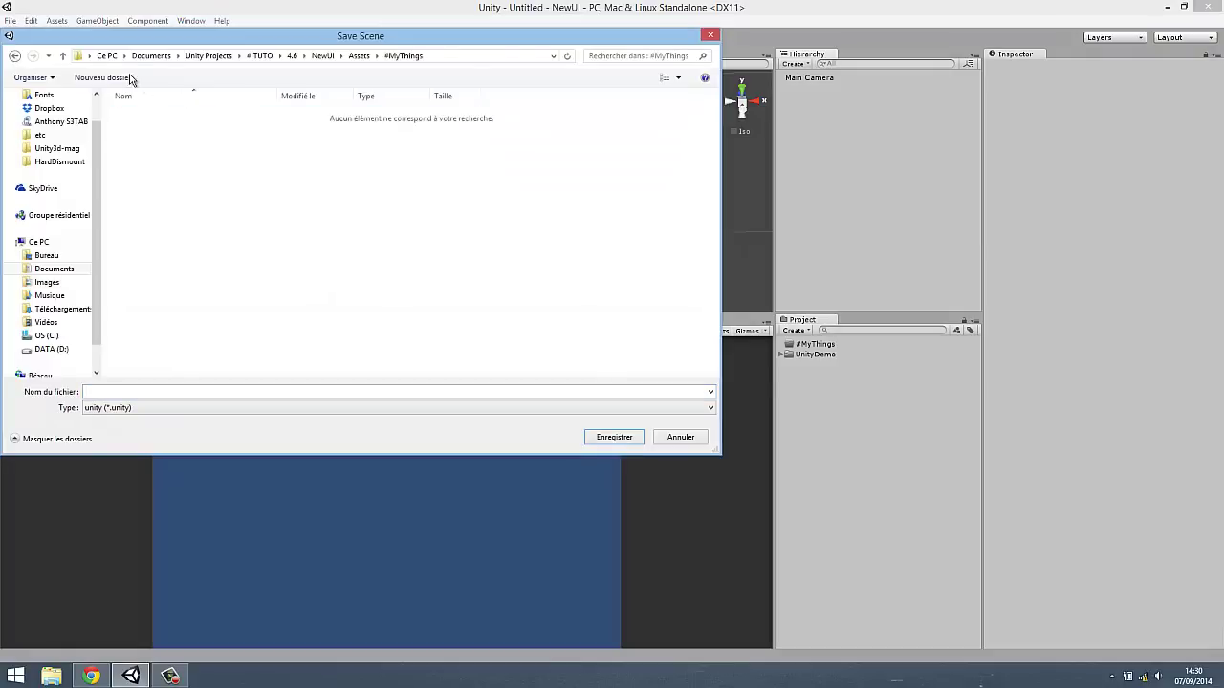
click(129, 77)
text(Scenes)
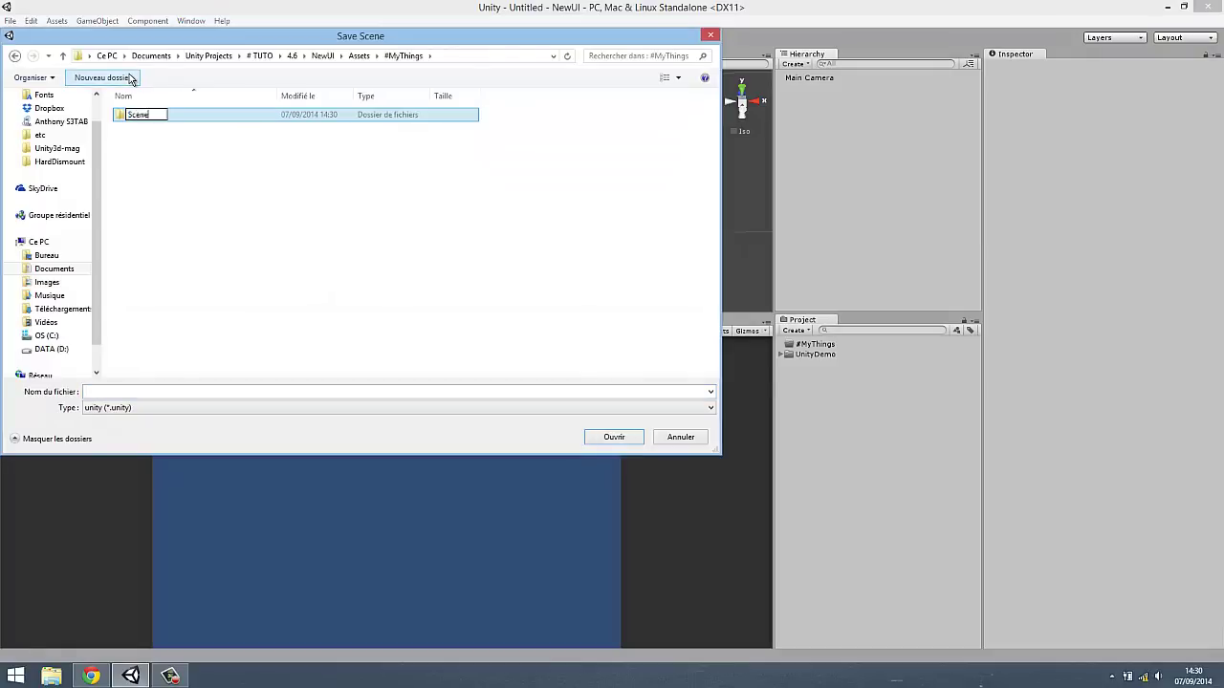
key(Return)
key(Return)
click(198, 389)
text(02-Image)
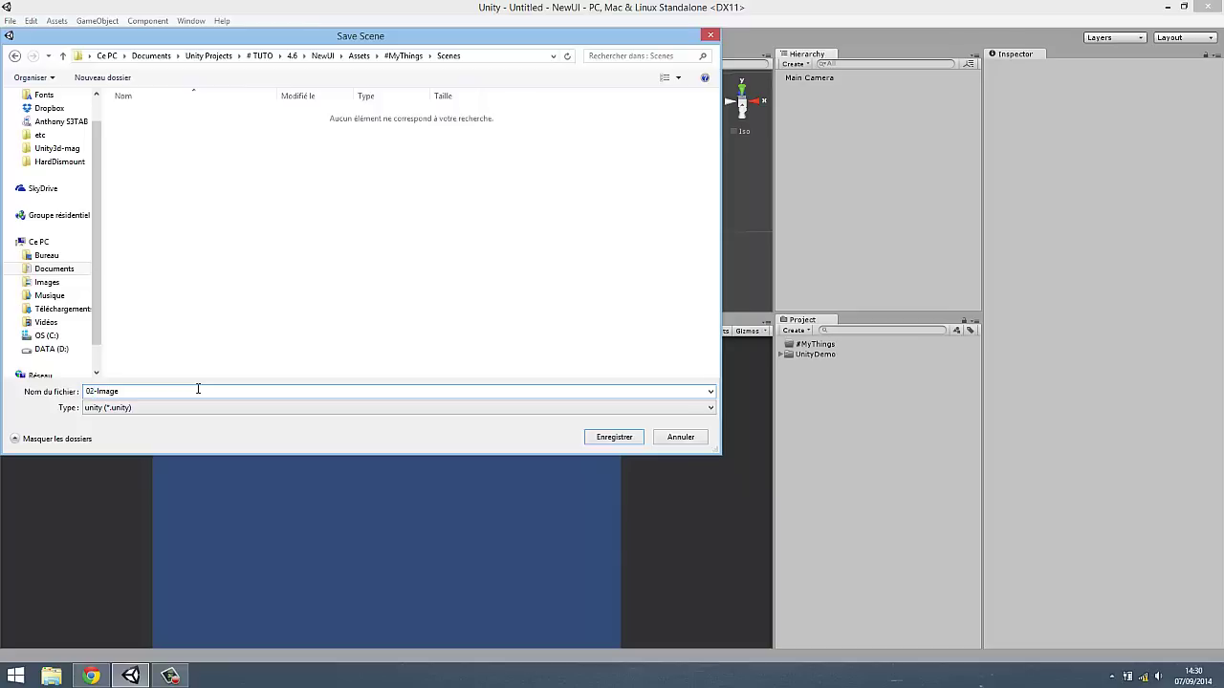
text(s)
key(Return)
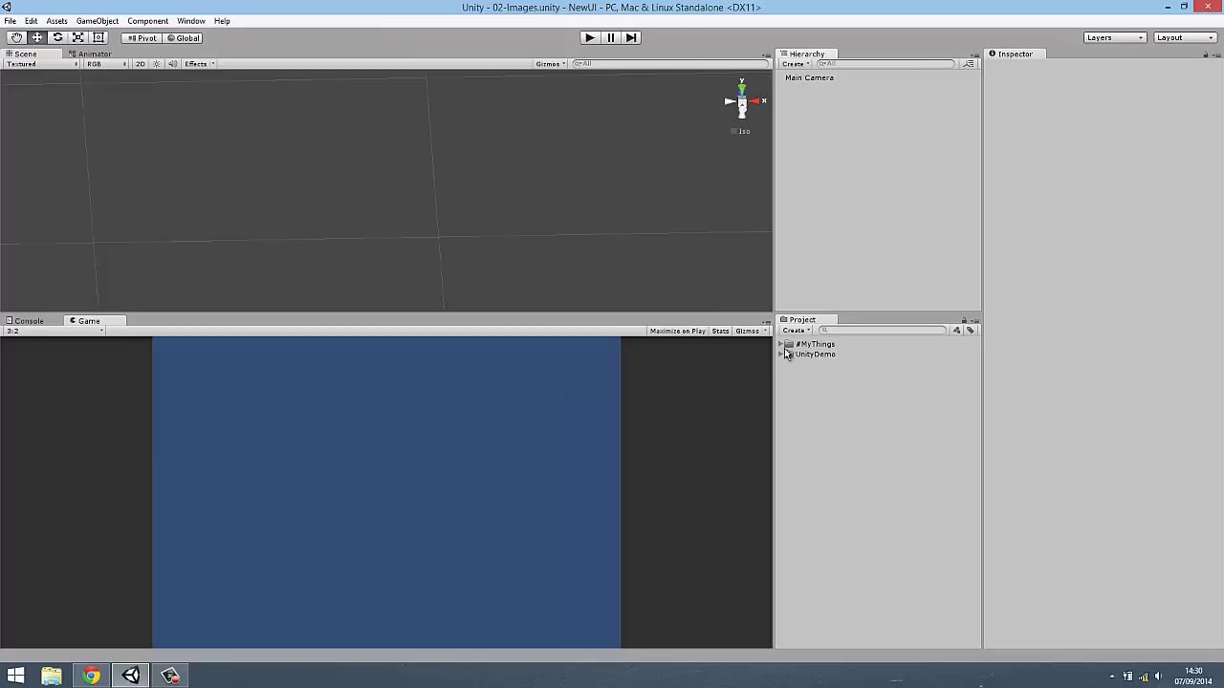
Step: Expand #MyThings, add a GameObject > UI > Image, and frame it in the Scene view
click(782, 345)
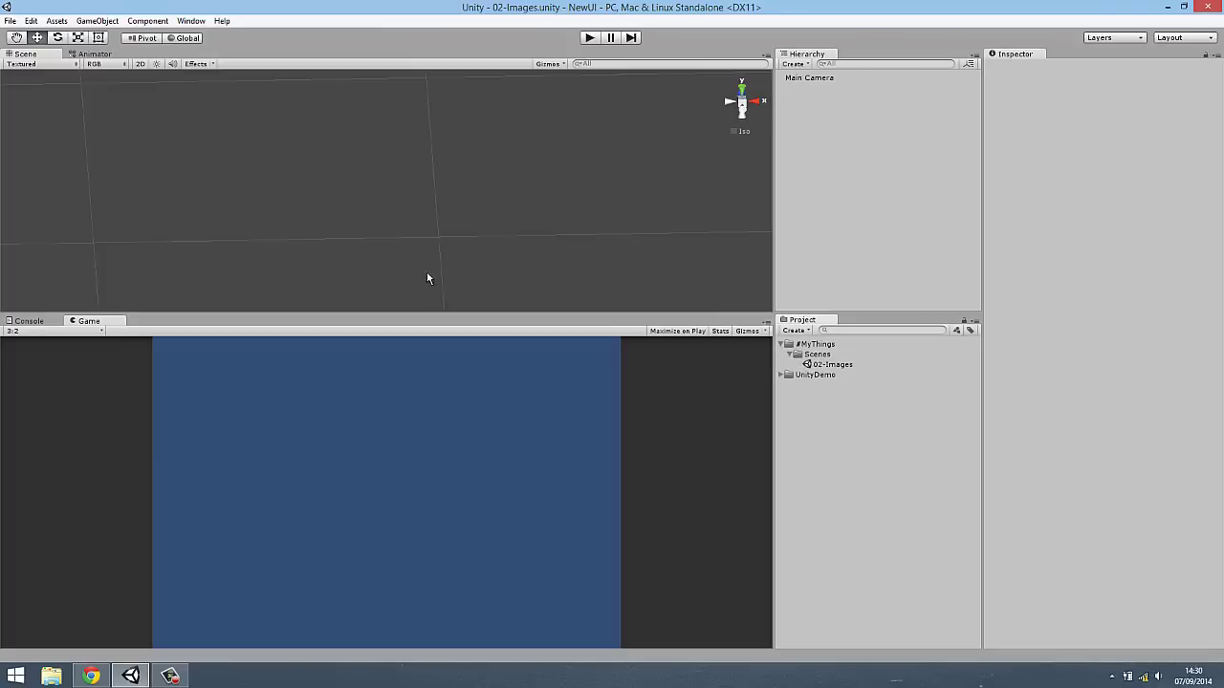
click(96, 20)
mouse_move(189, 77)
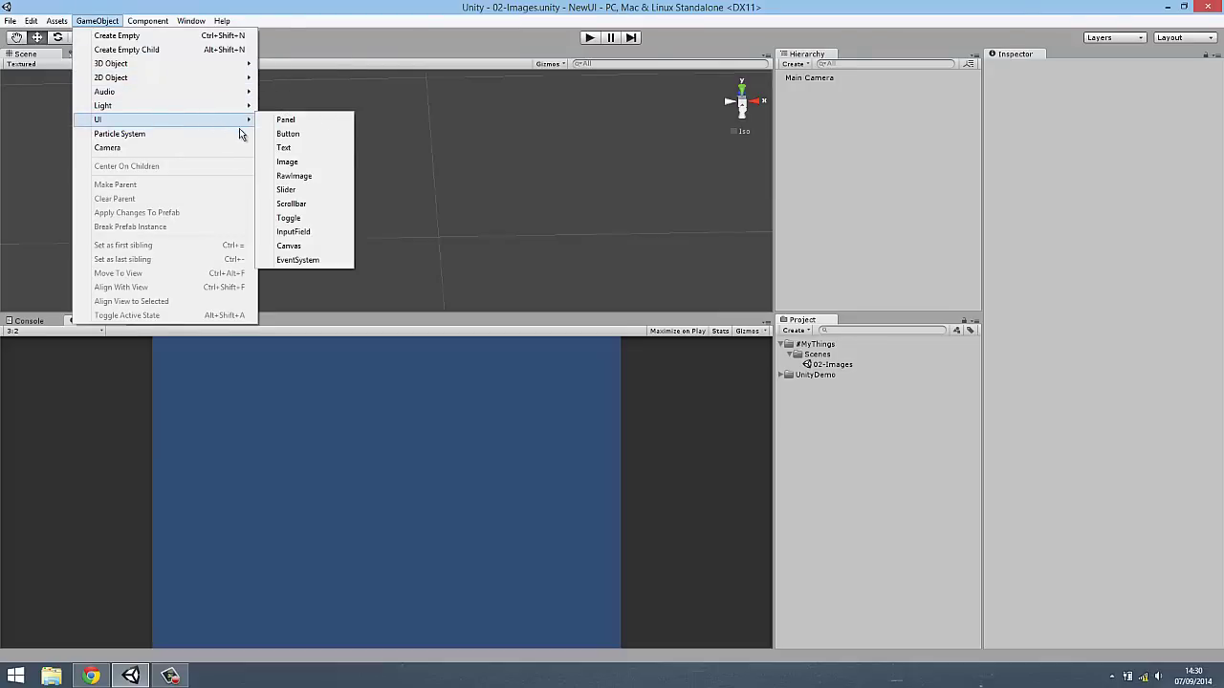
mouse_move(247, 119)
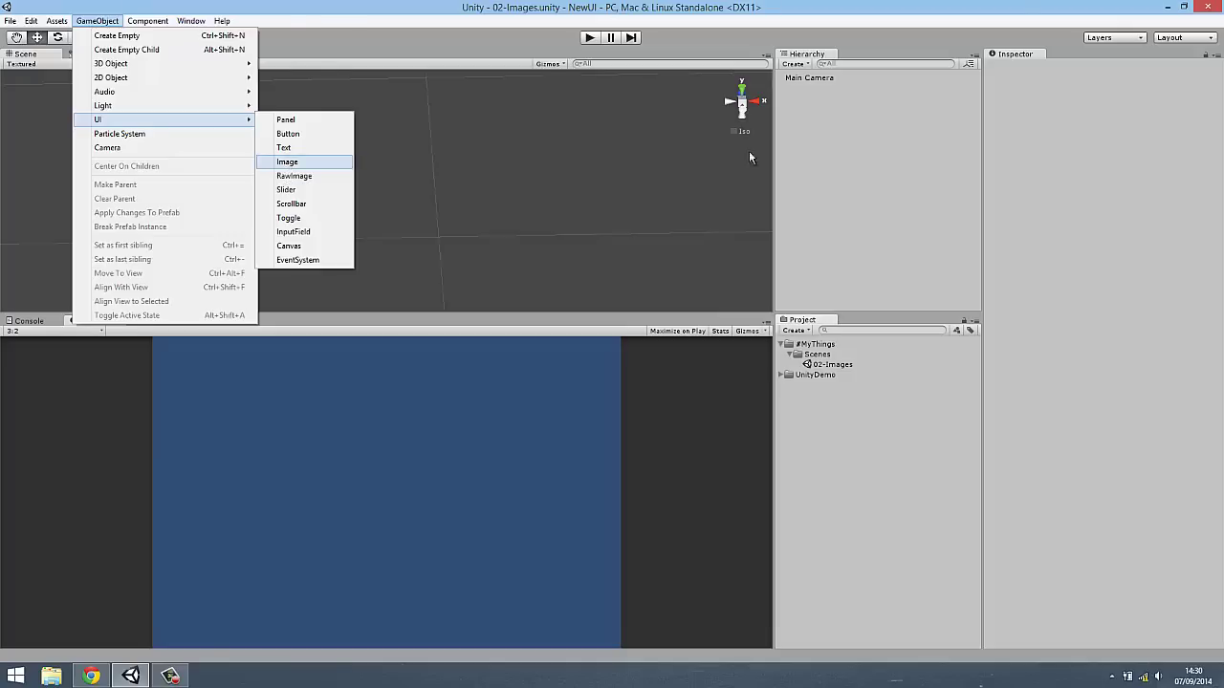
key(Return)
key(f)
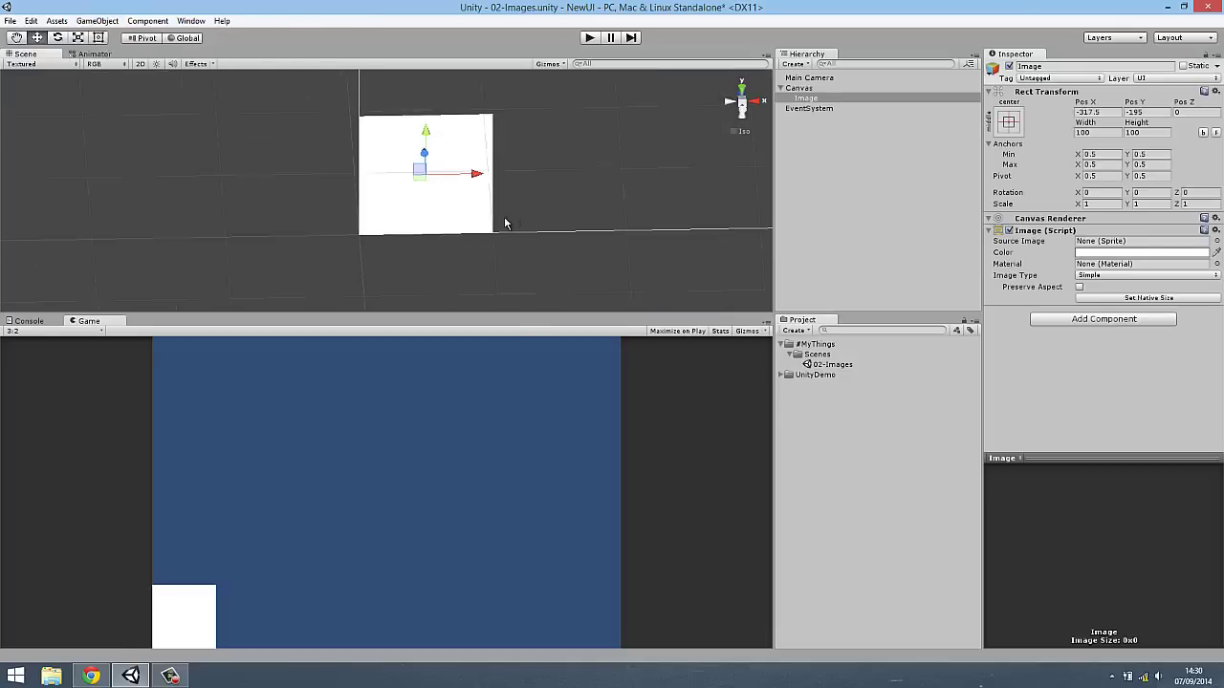
scroll(505, 224, up, 3)
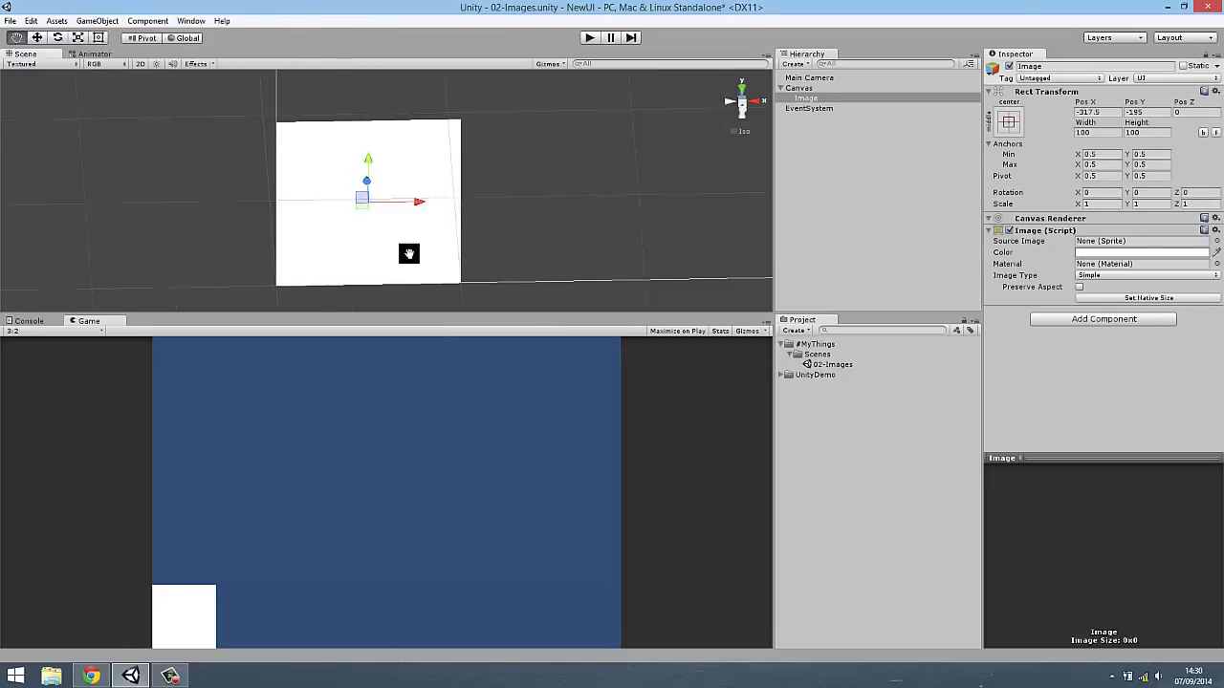
click(803, 109)
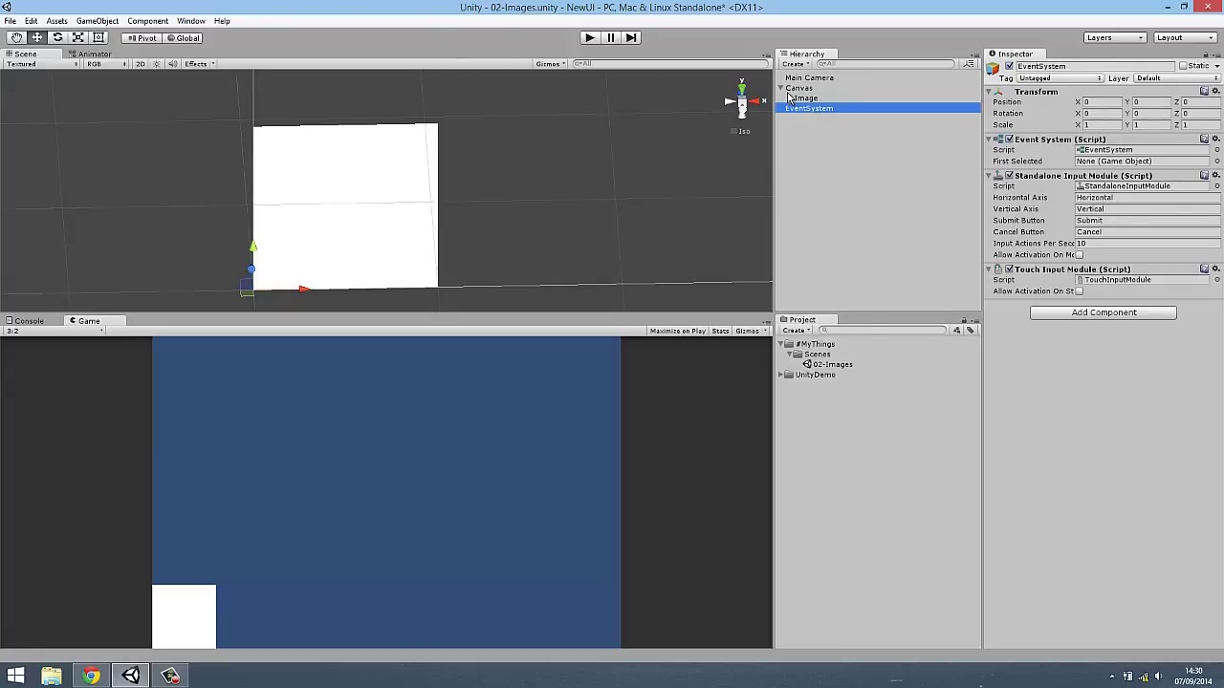
click(803, 98)
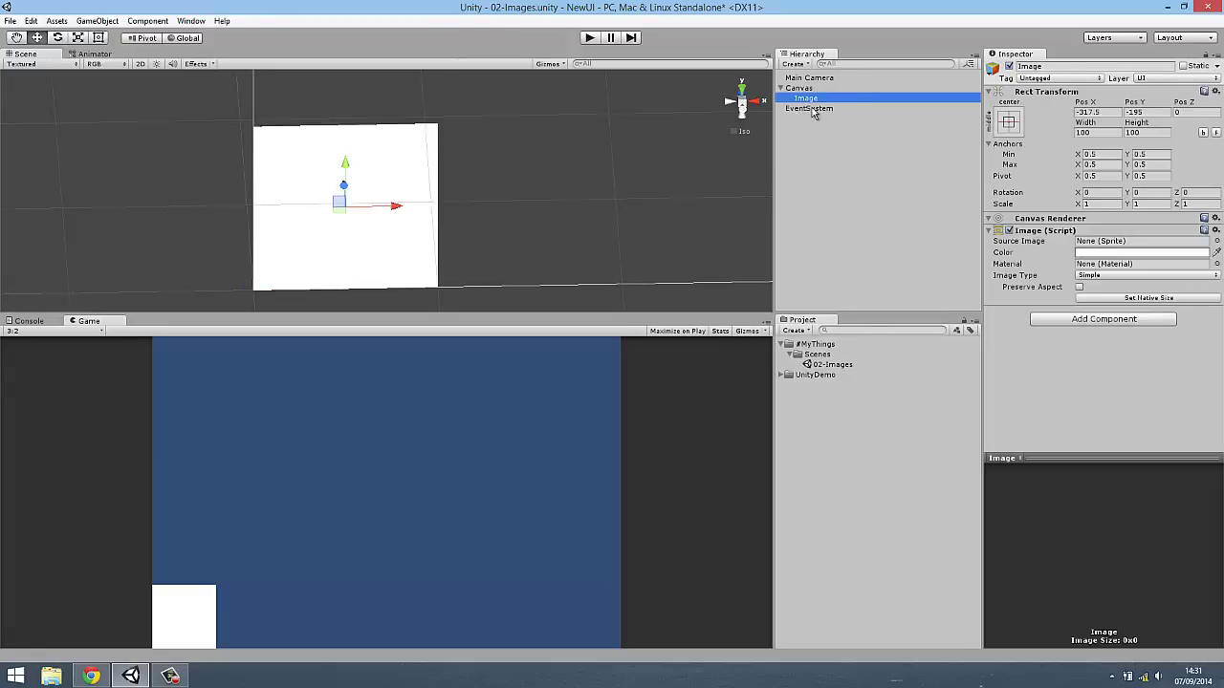
click(803, 91)
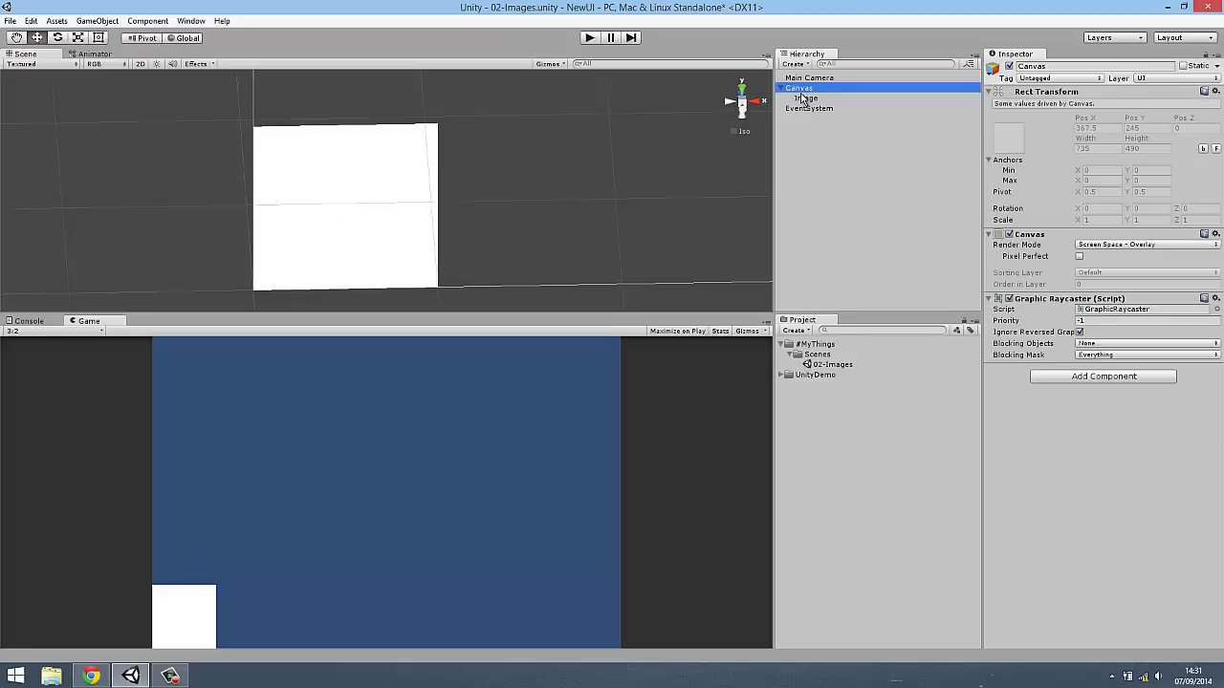
scroll(586, 128, down, 5)
scroll(507, 207, down, 5)
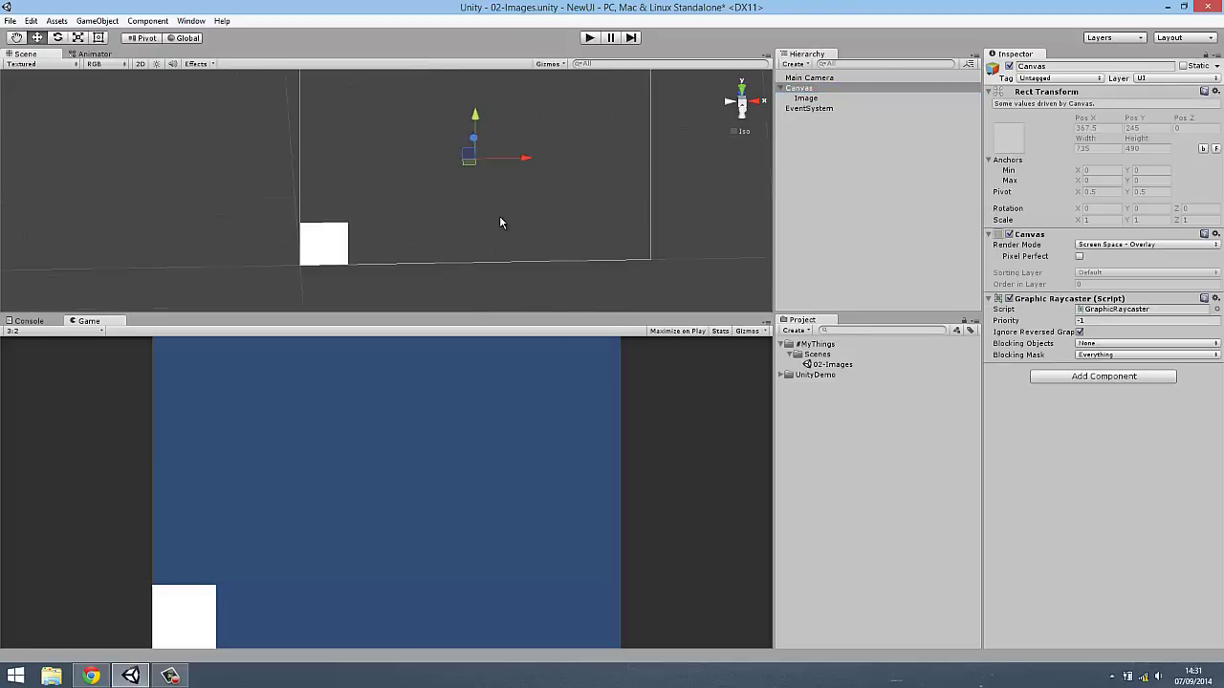
alt+drag(505, 203, 733, 172)
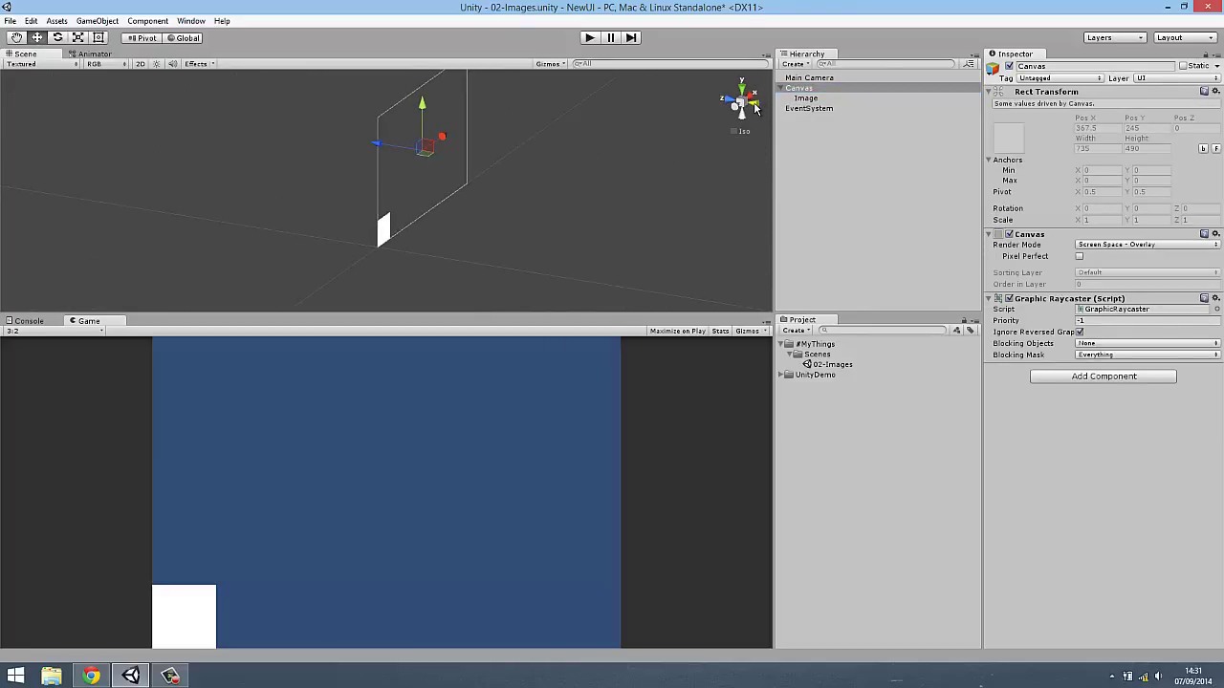
click(754, 99)
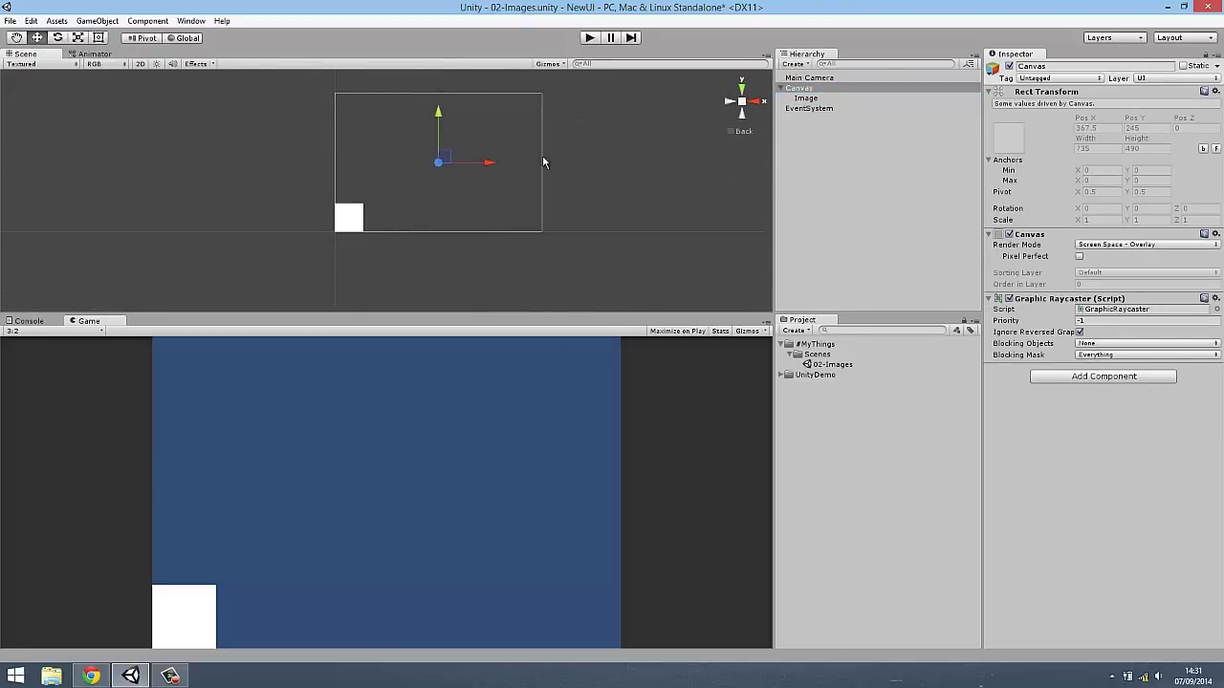
click(815, 101)
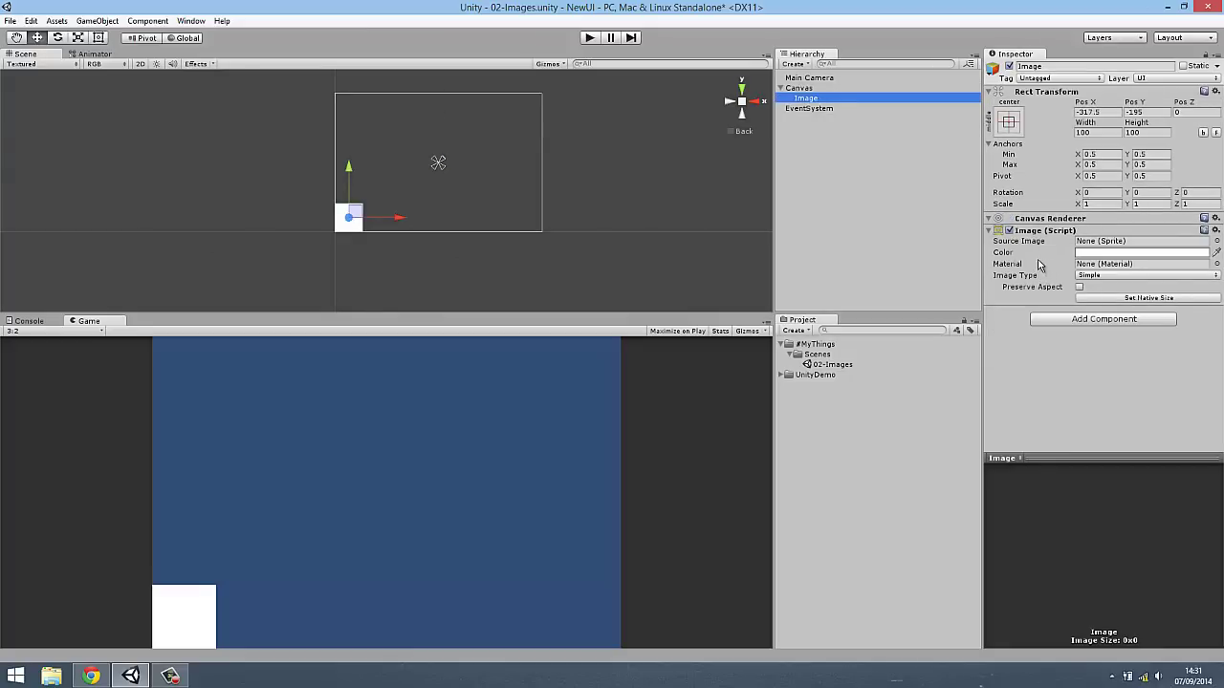
Step: Tint the Image teal-green (RGB 13, 167, 126)
click(1102, 253)
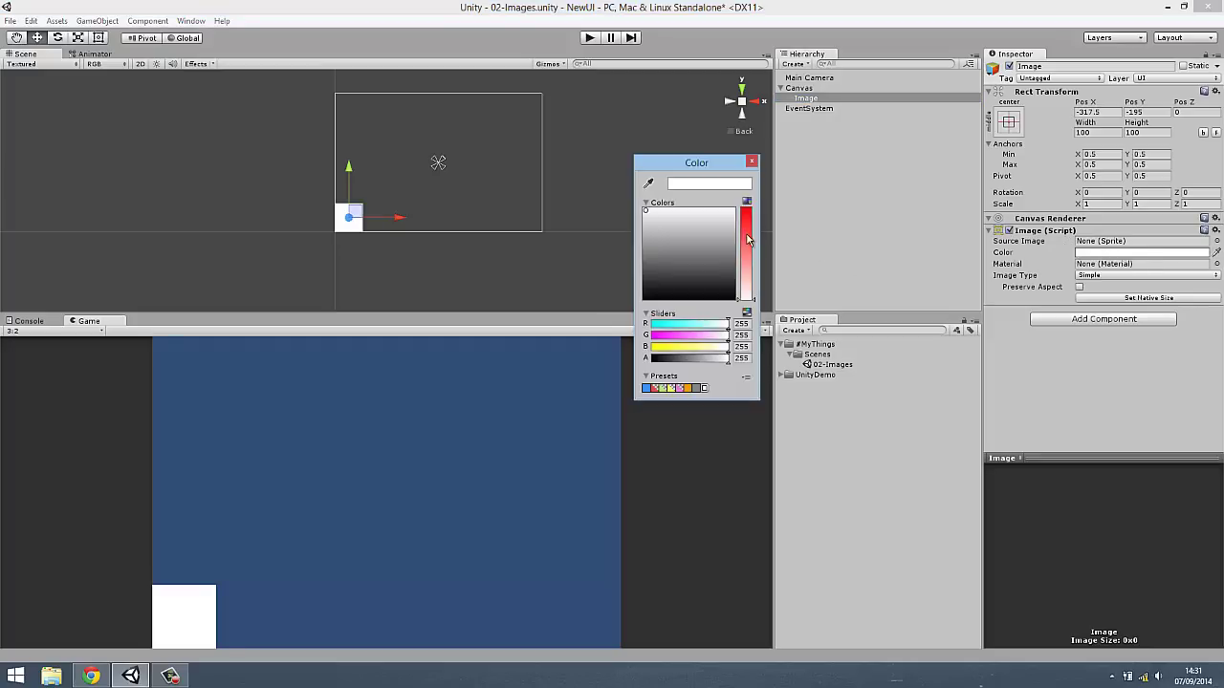
drag(747, 235, 618, 209)
drag(705, 251, 684, 238)
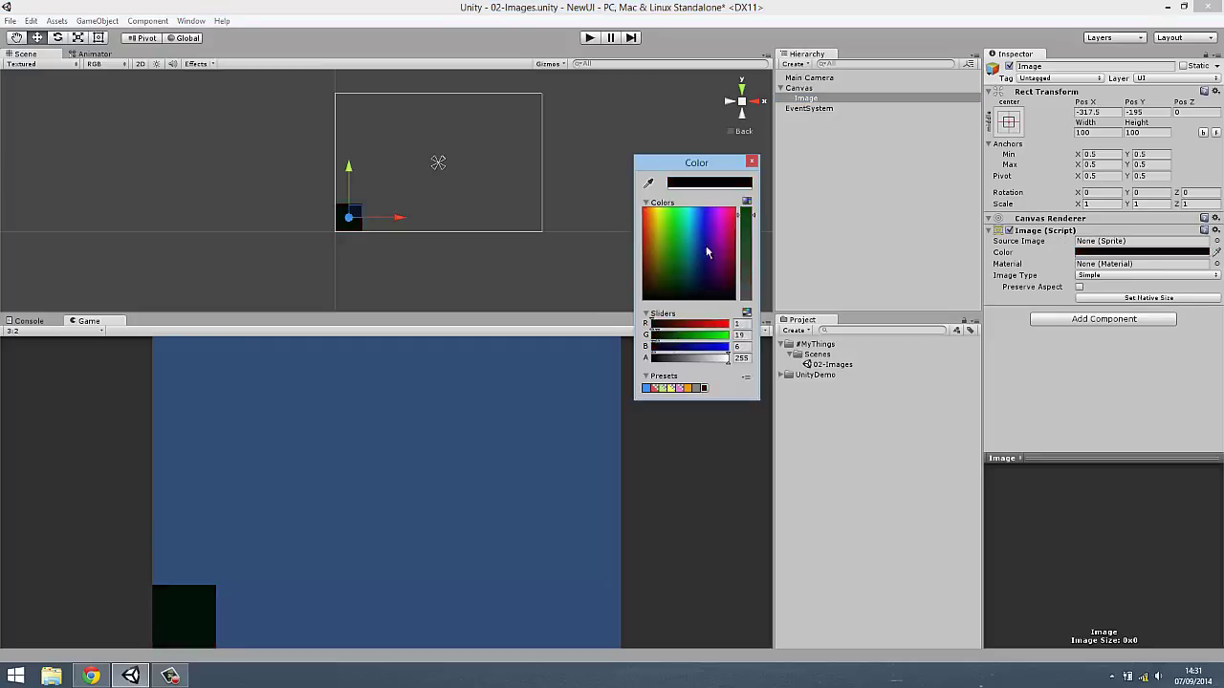
click(752, 162)
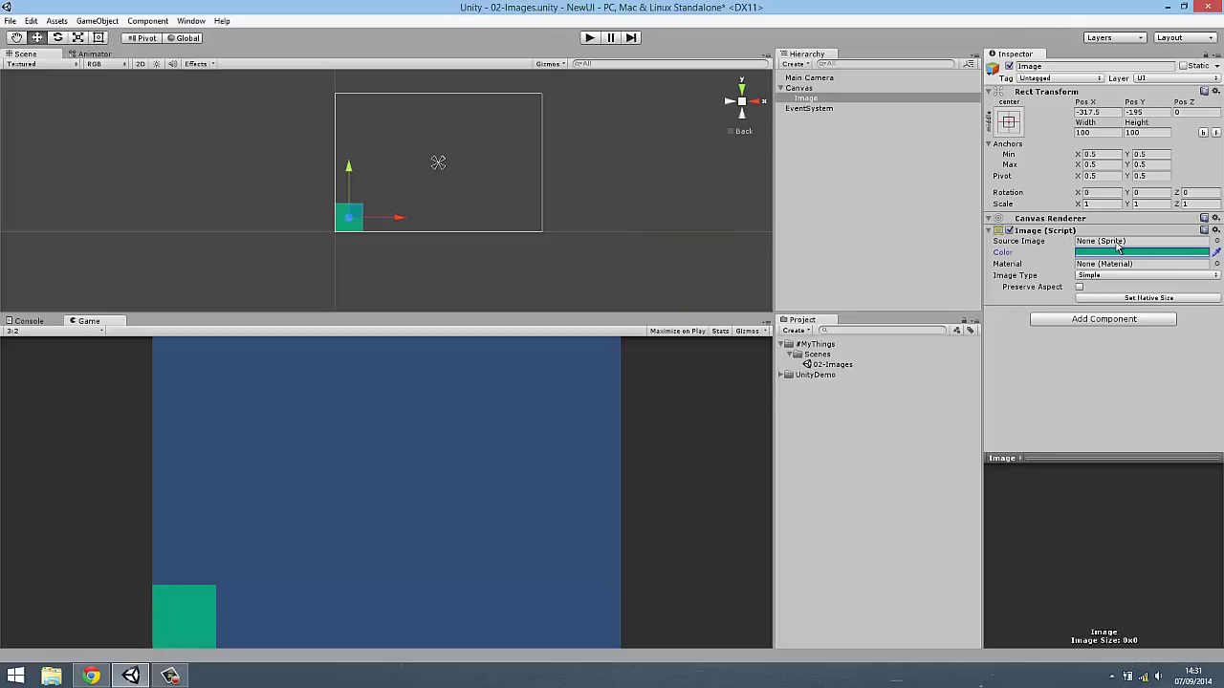
Step: Set the Image's Source Image to the Unity Logo sprite
click(1217, 241)
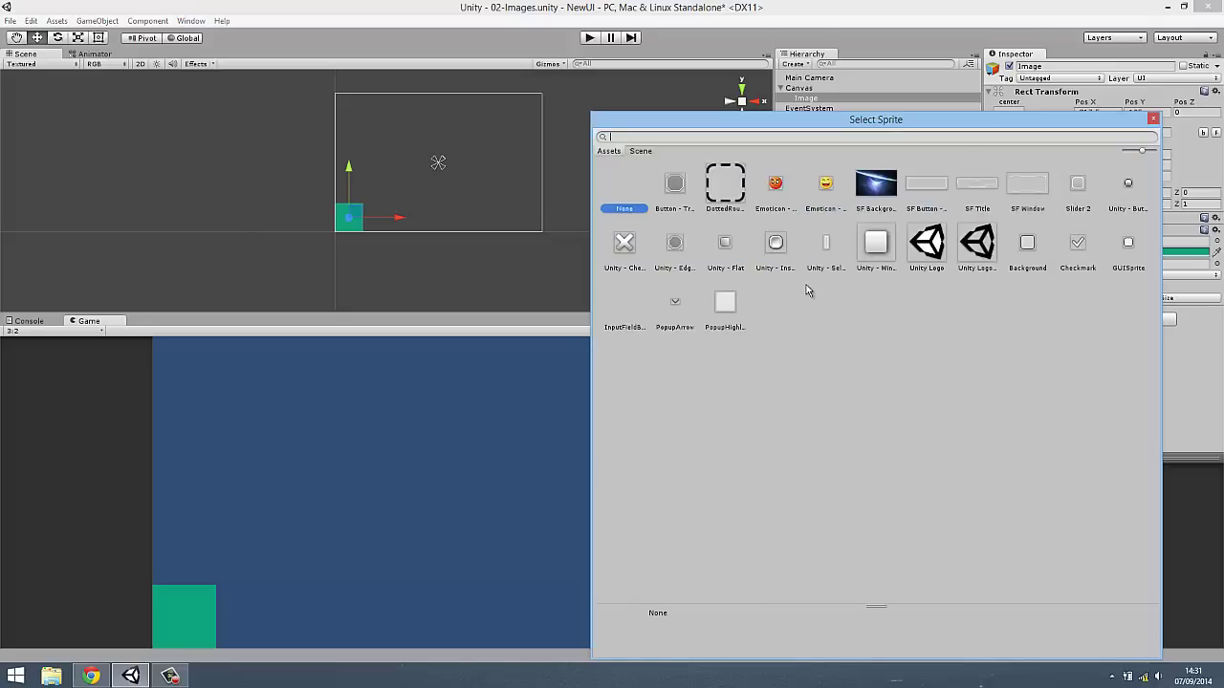
click(926, 246)
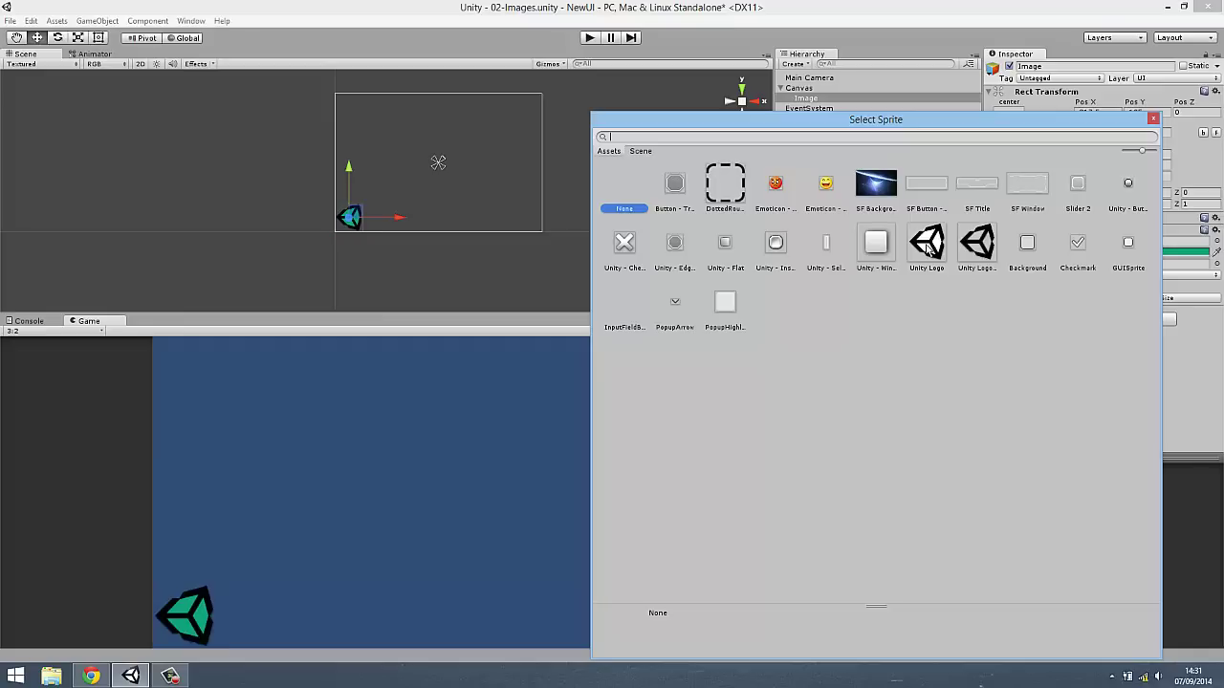
double_click(926, 247)
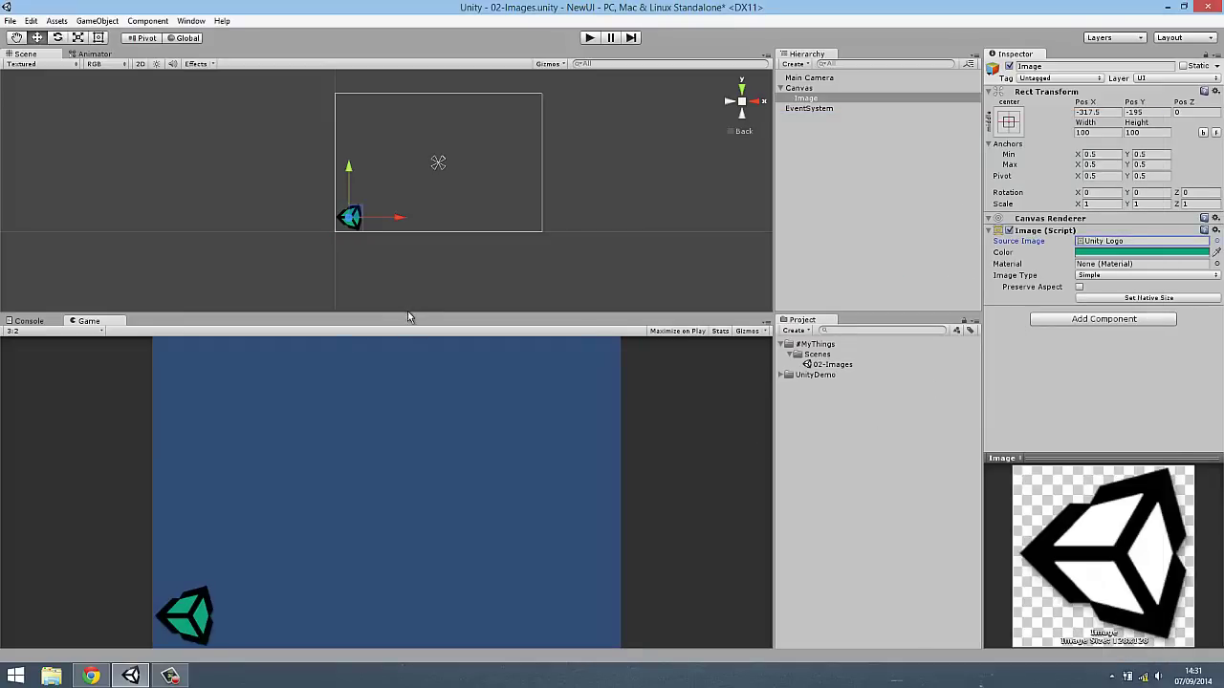
Step: Change the Image colour to white so the Unity logo is untinted
drag(407, 313, 315, 189)
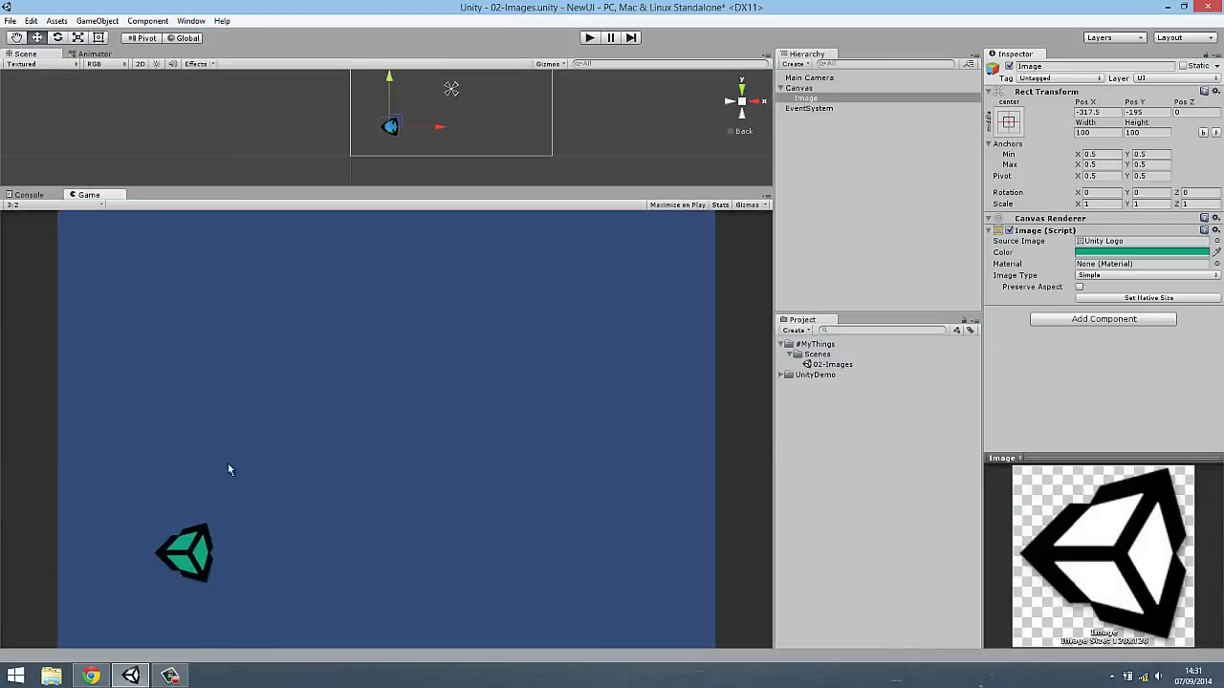
click(1115, 252)
drag(708, 239, 695, 235)
click(744, 226)
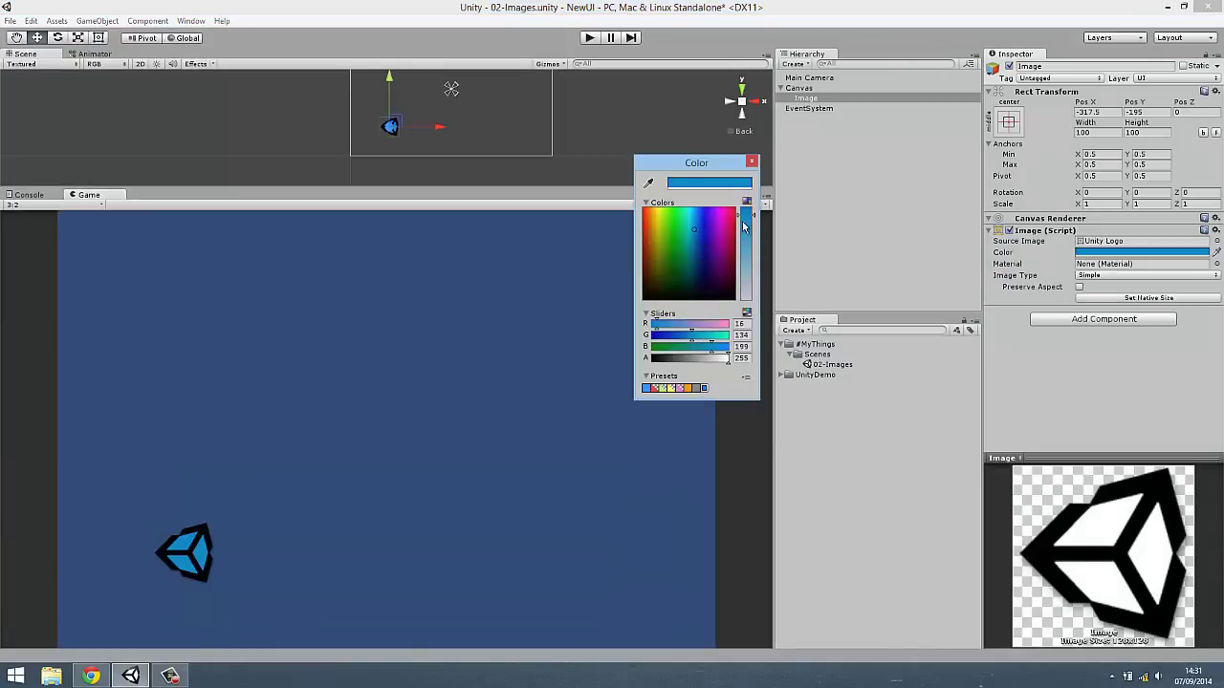
drag(745, 273, 705, 274)
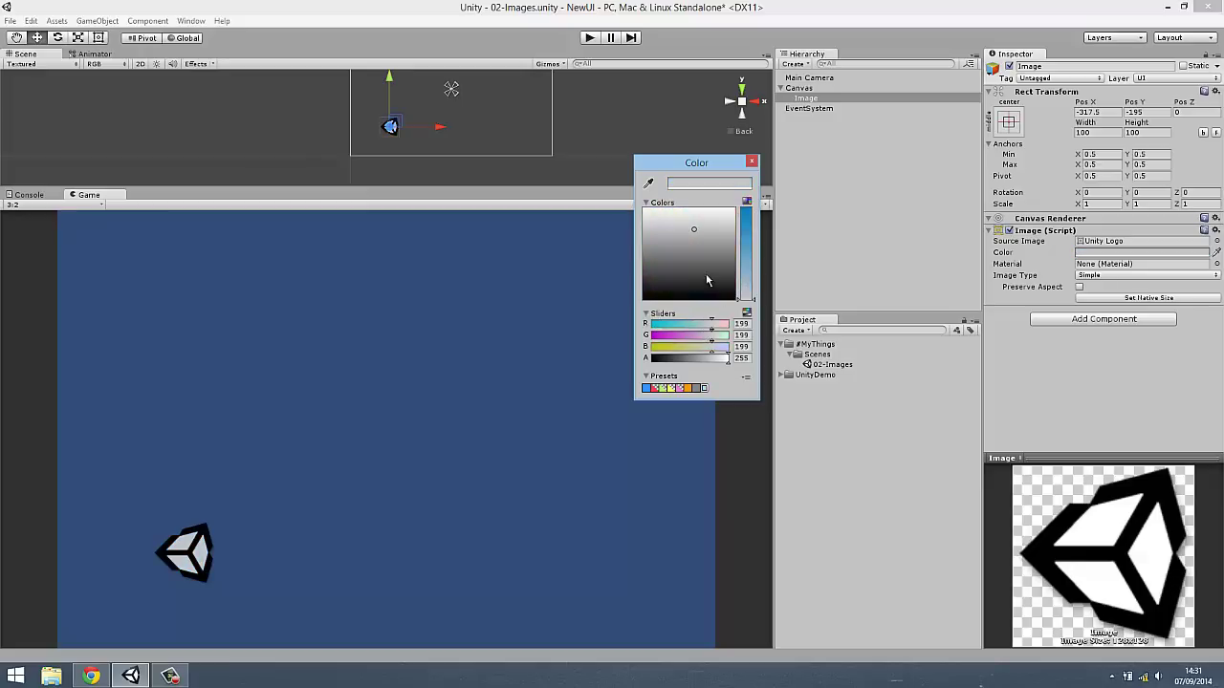
click(1055, 373)
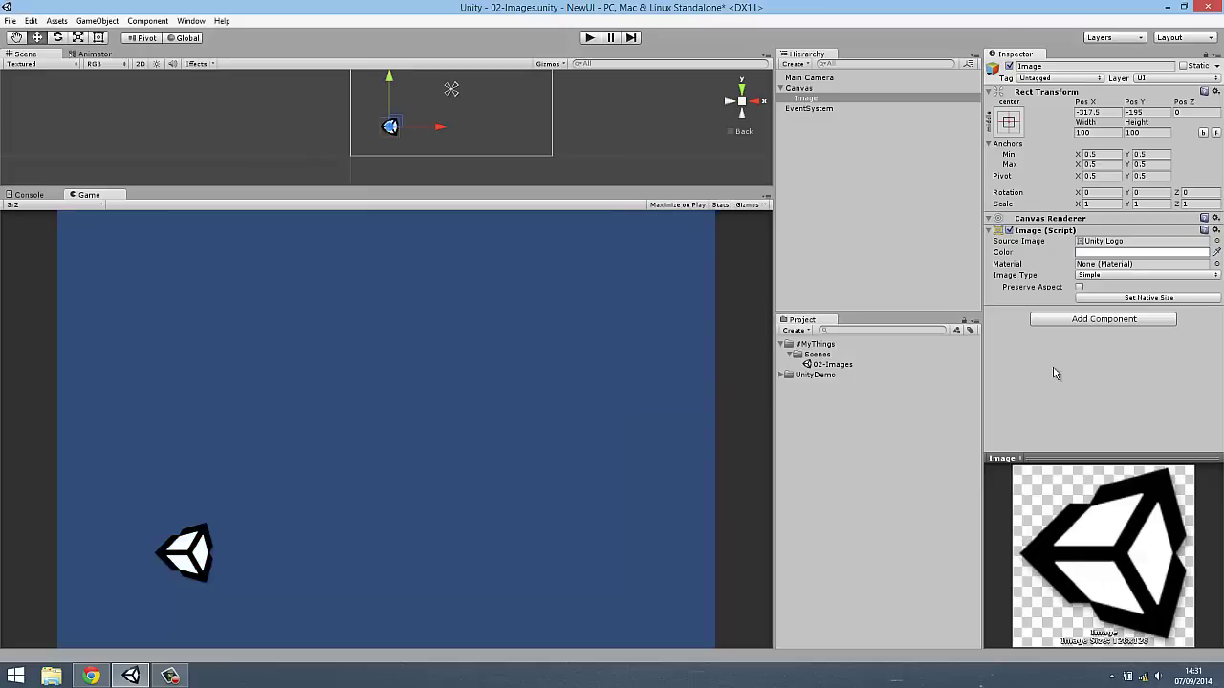
Step: Preview Marble, Lit Window and Default materials on the Image, then set Material to None
click(1216, 264)
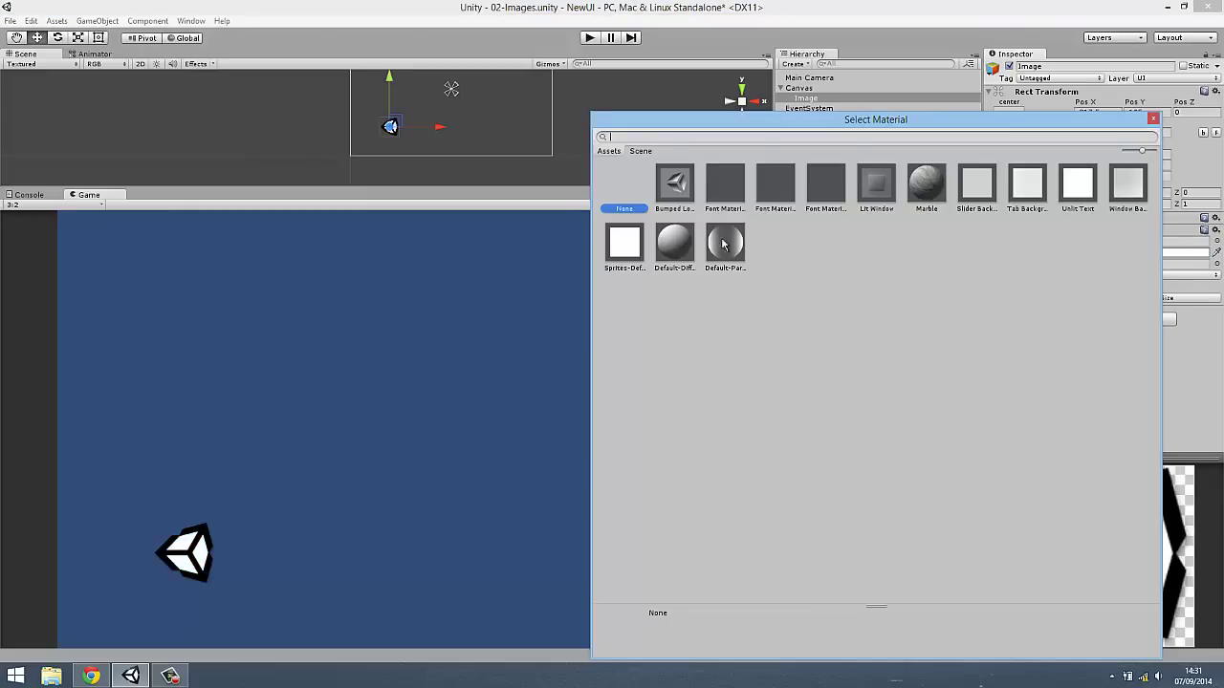
click(929, 189)
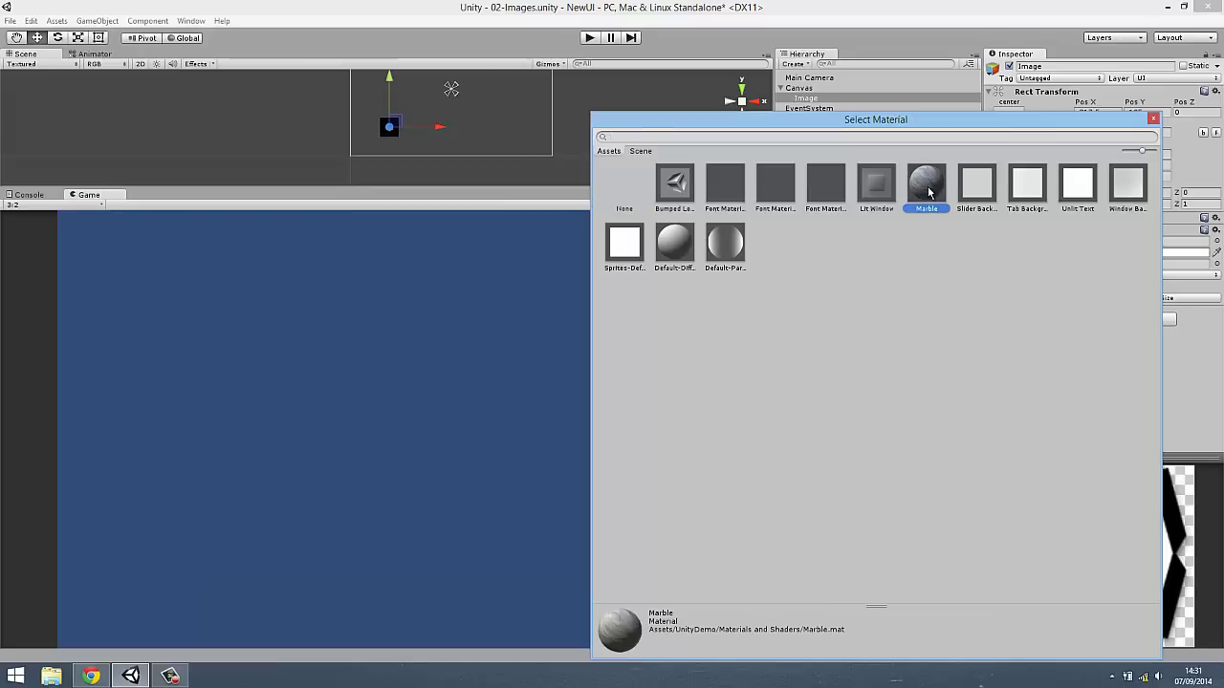
click(861, 185)
click(675, 187)
click(675, 247)
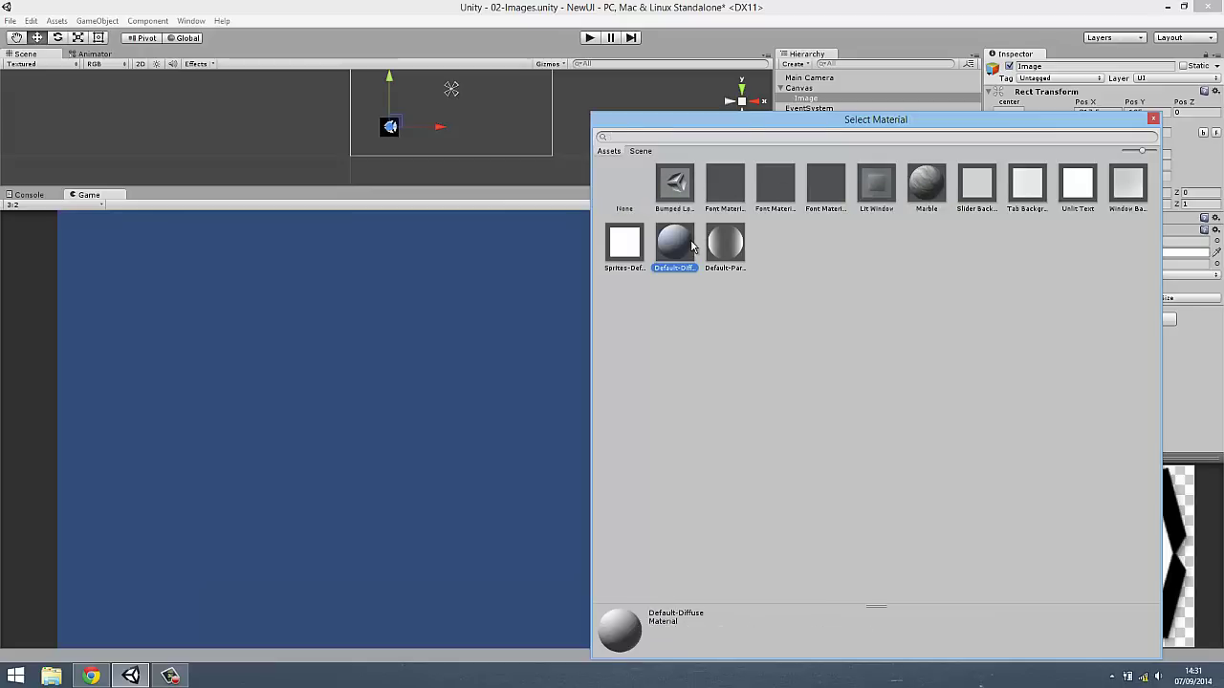
click(733, 249)
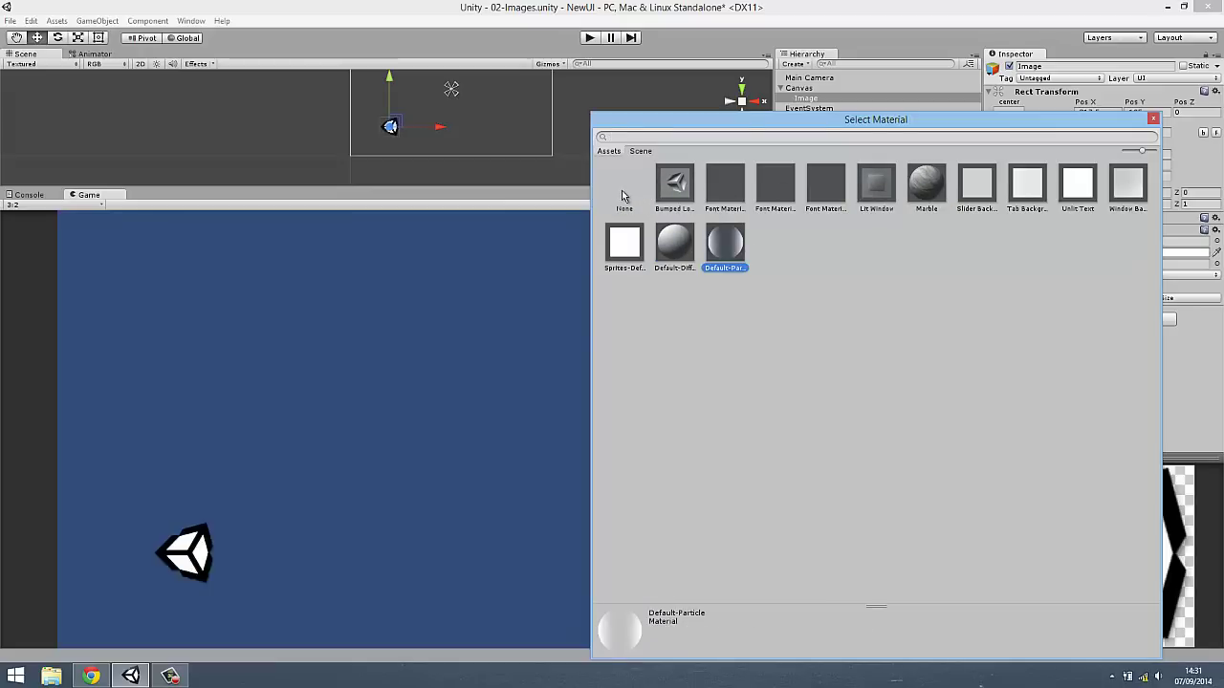
double_click(621, 196)
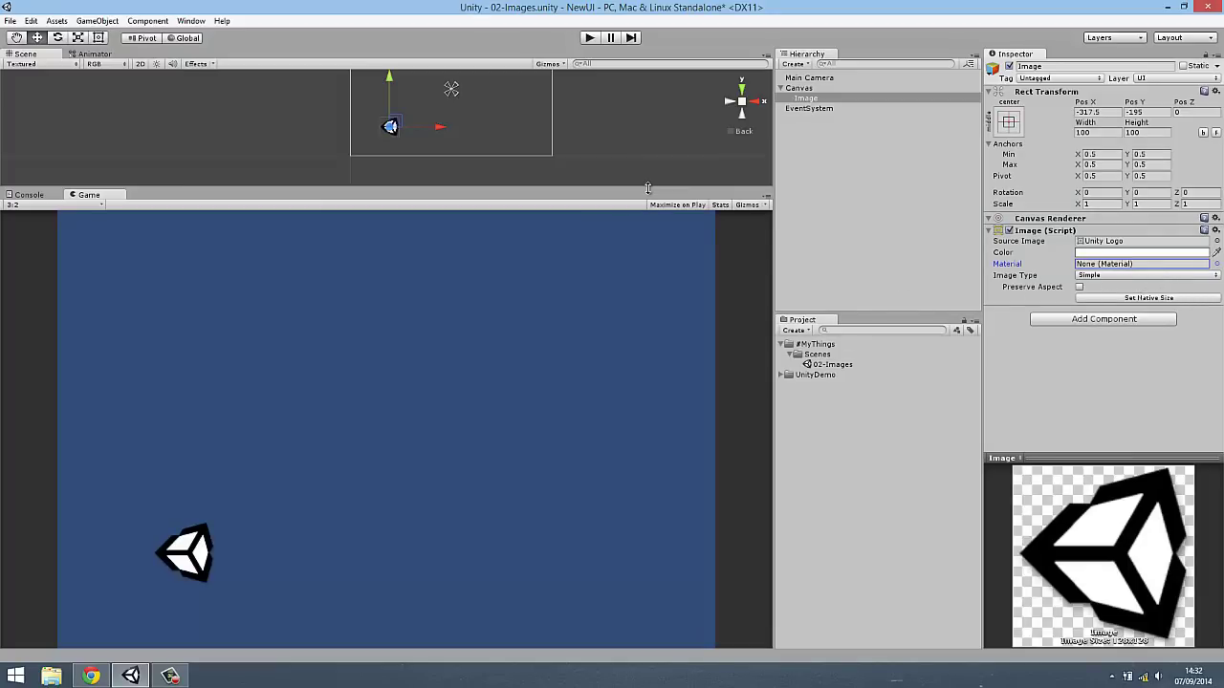
Step: Move the 82 × 82 logo Image into the Canvas's lower-left, ending at -242.9, -146.81
mouse_move(647, 190)
mouse_down()
mouse_move(640, 329)
mouse_move(698, 110)
mouse_move(706, 307)
mouse_up()
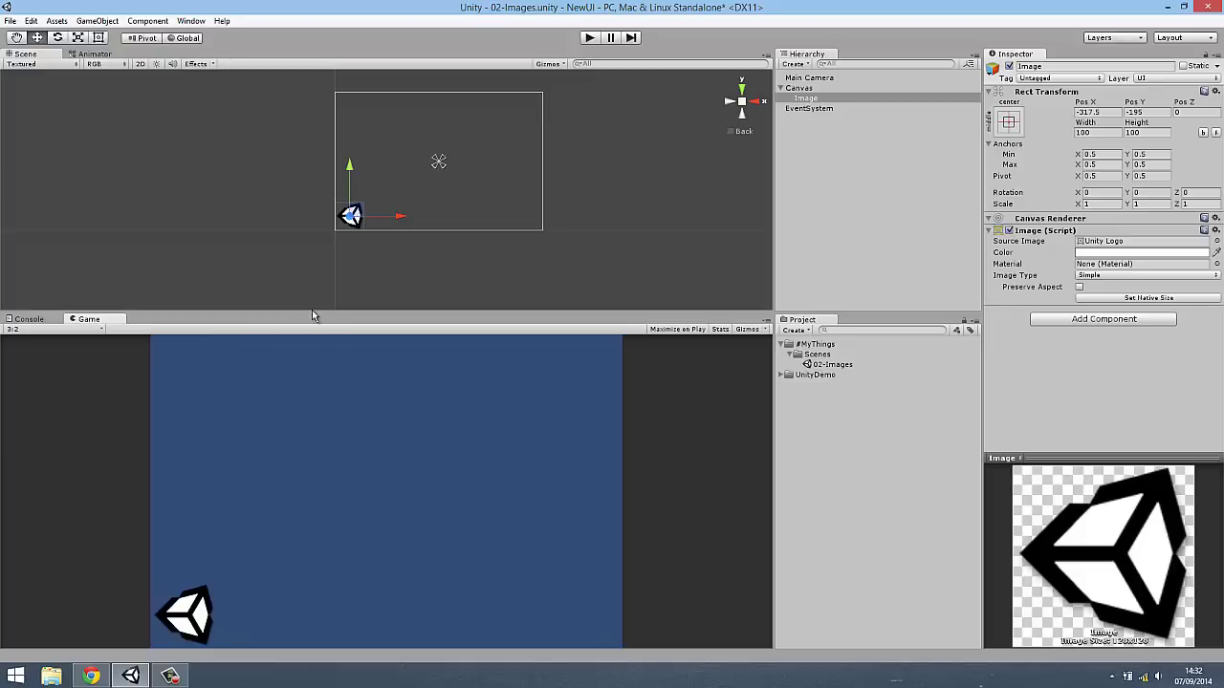
drag(312, 313, 487, 186)
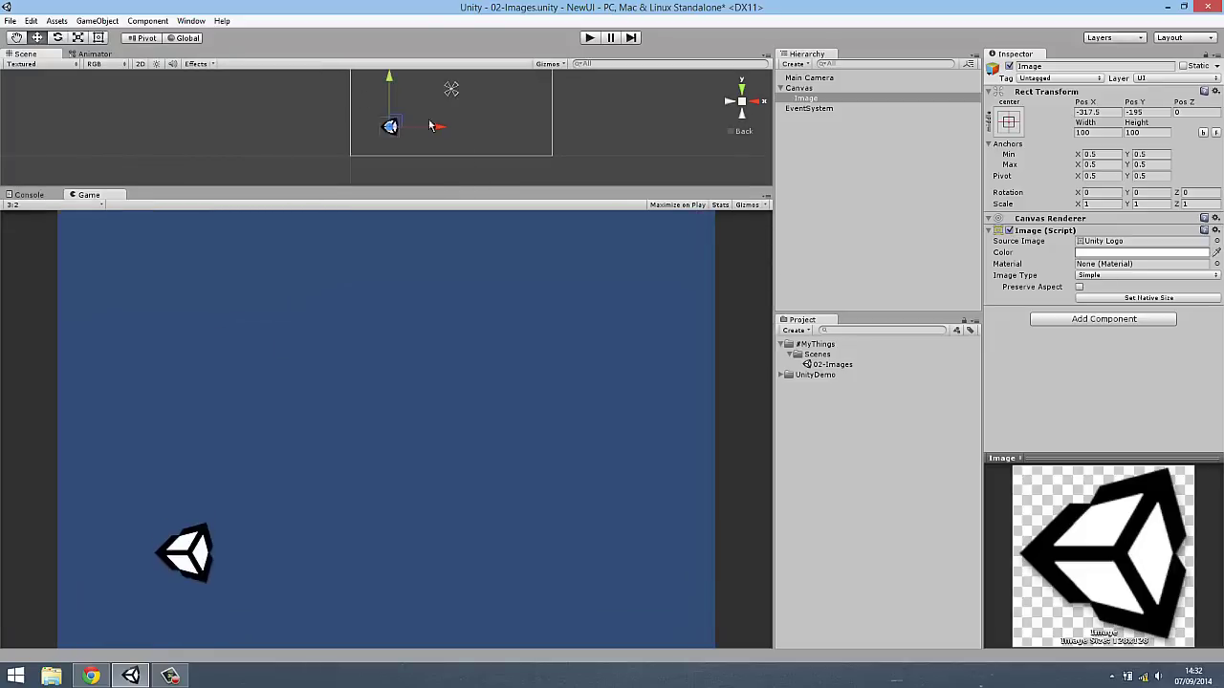
drag(389, 84, 389, 103)
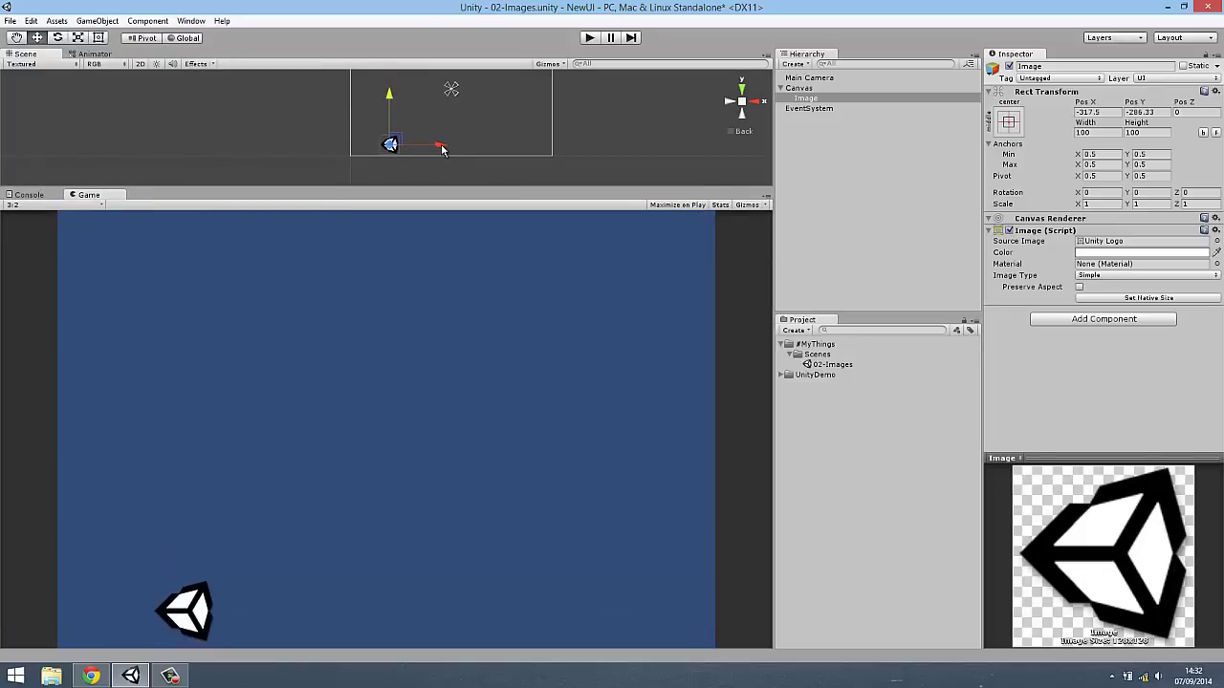
drag(439, 148, 429, 158)
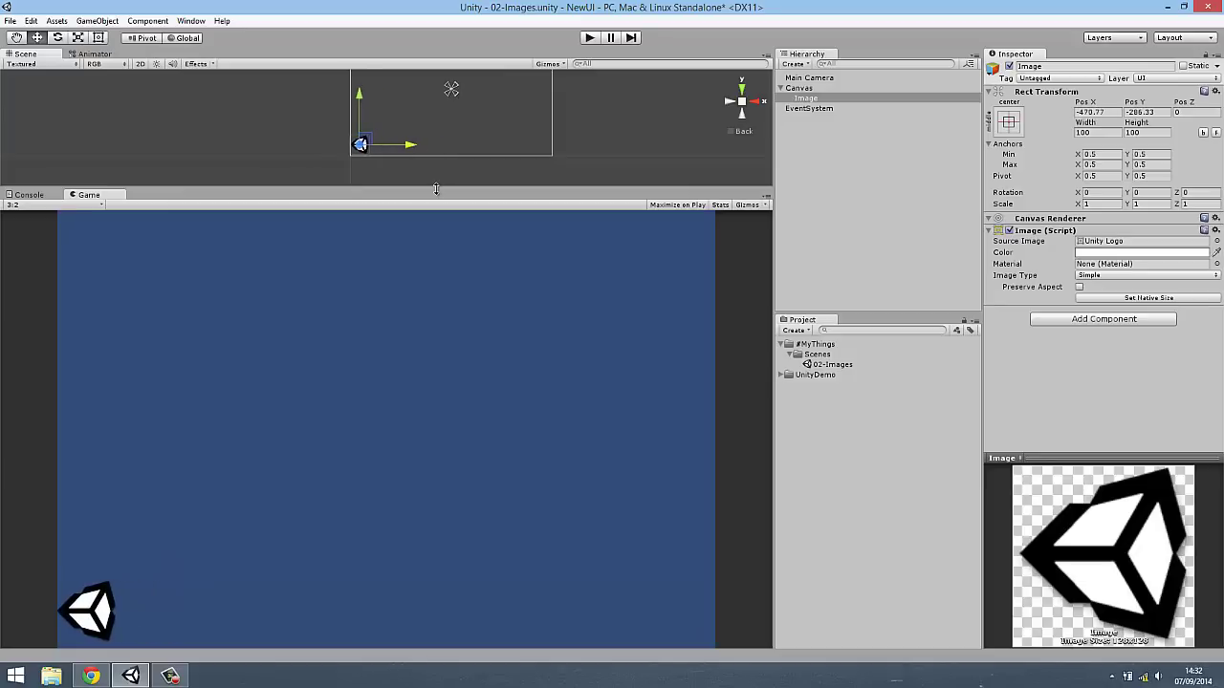
drag(436, 188, 352, 453)
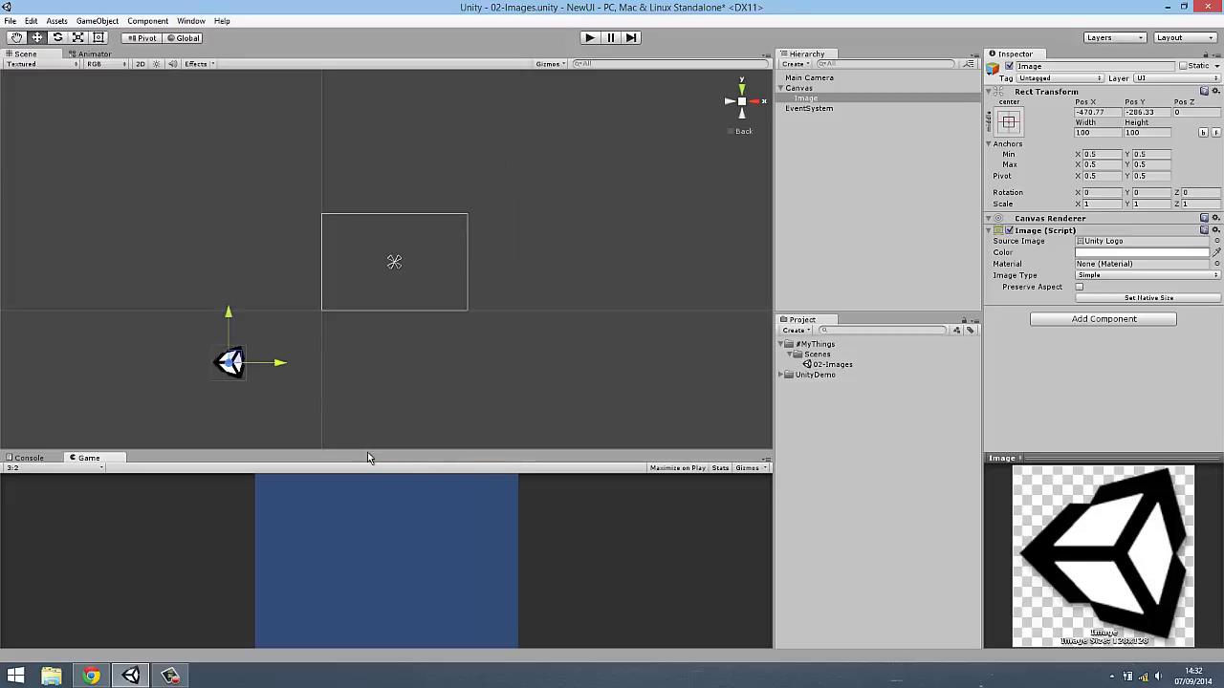
drag(369, 454, 377, 310)
drag(373, 237, 424, 239)
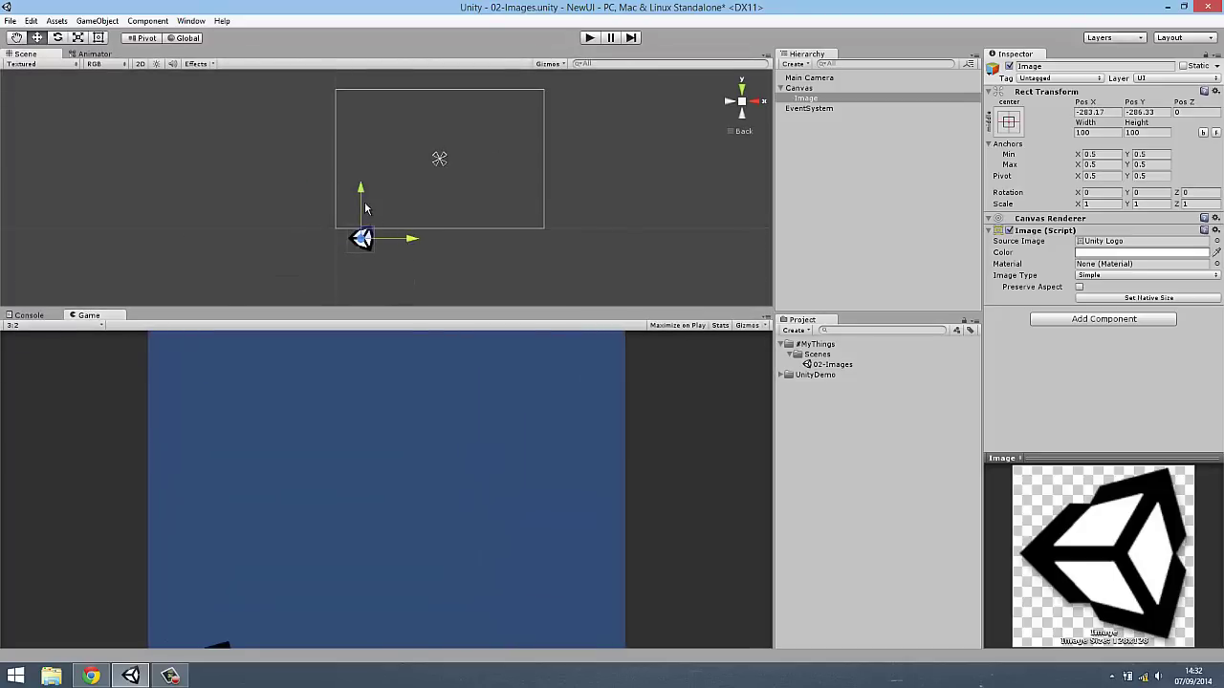
drag(361, 189, 363, 164)
drag(406, 208, 400, 209)
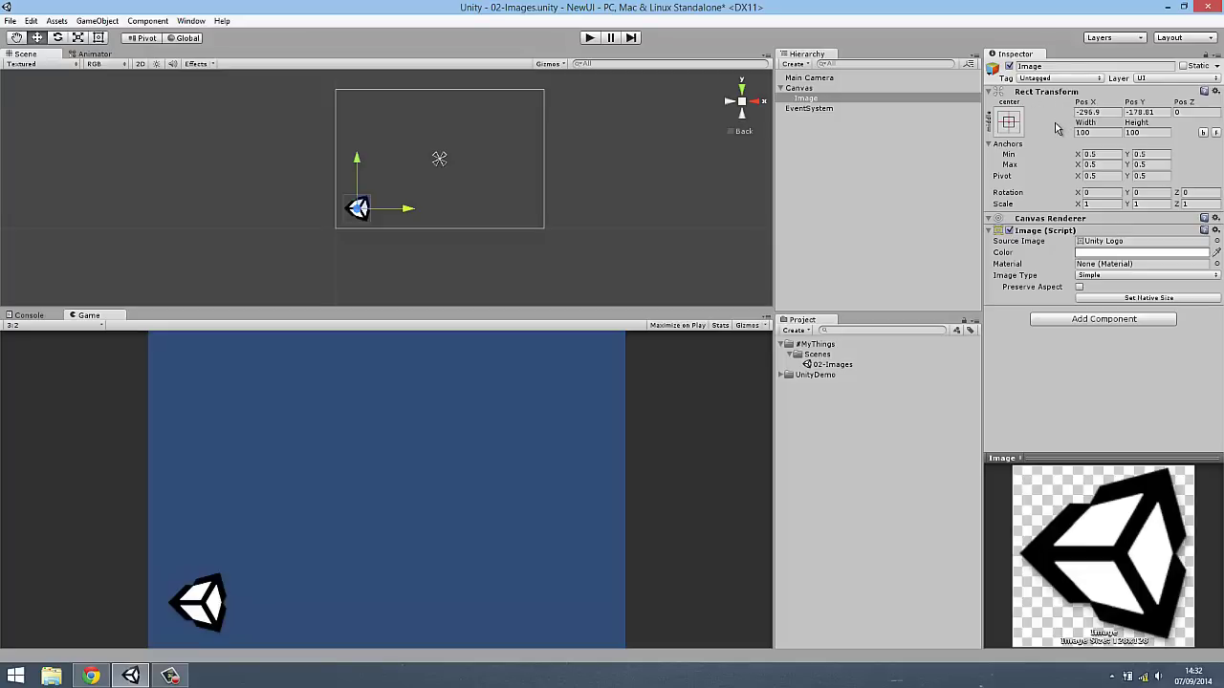
drag(406, 311, 407, 380)
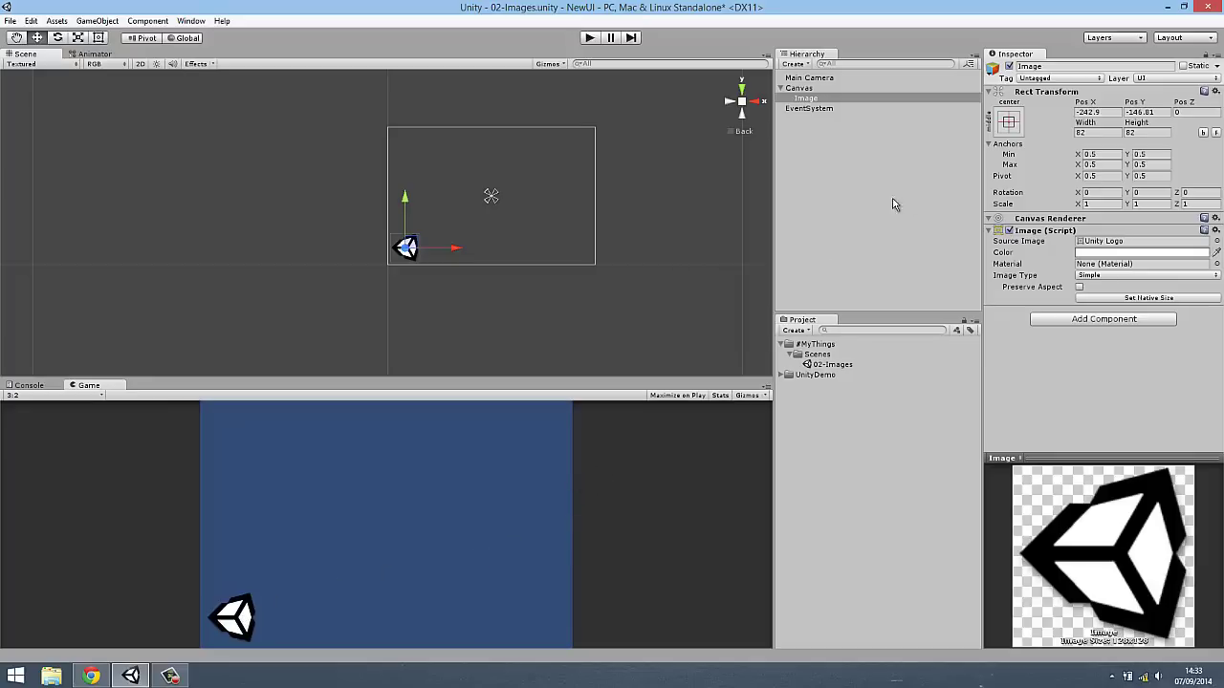
Step: Try raising the Canvas's bottom edge, then undo back to its original size
click(1008, 121)
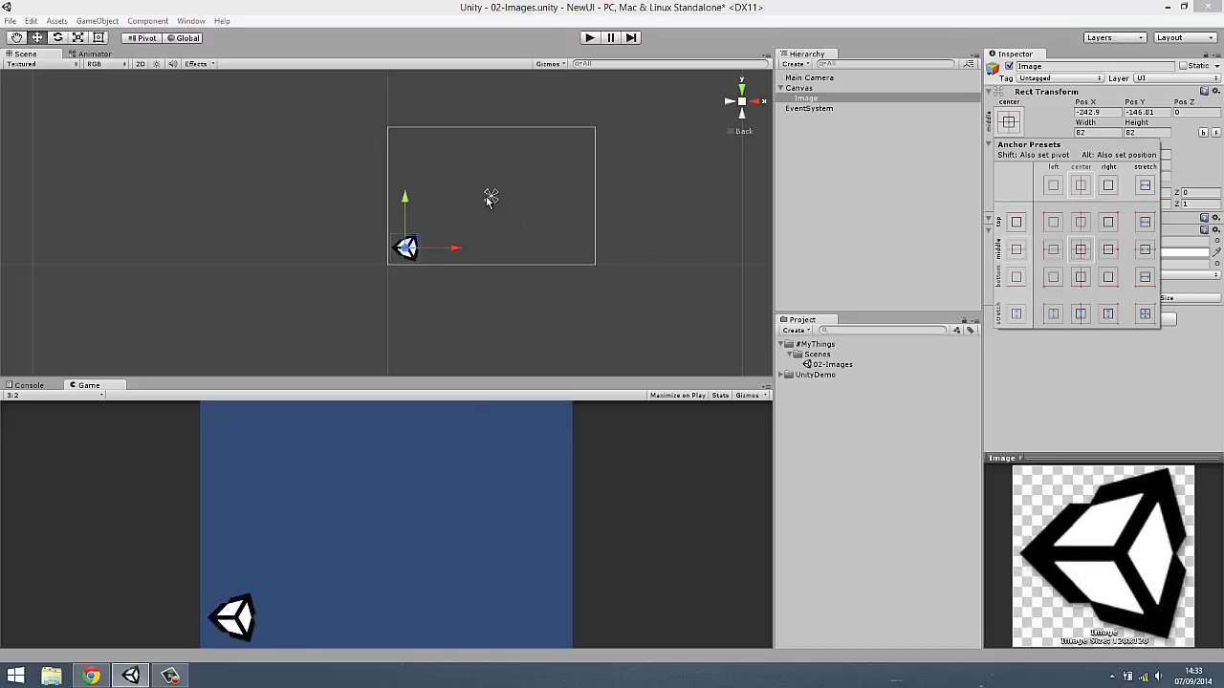
scroll(497, 201, up, 5)
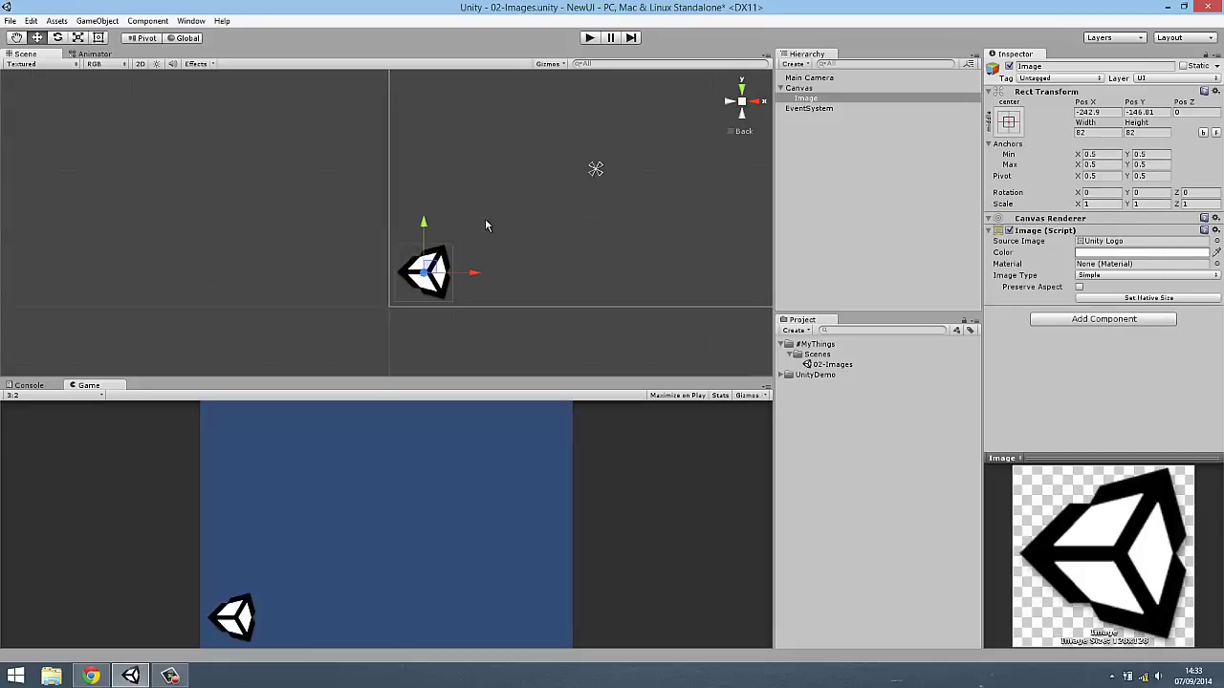
middle_drag(485, 226, 445, 243)
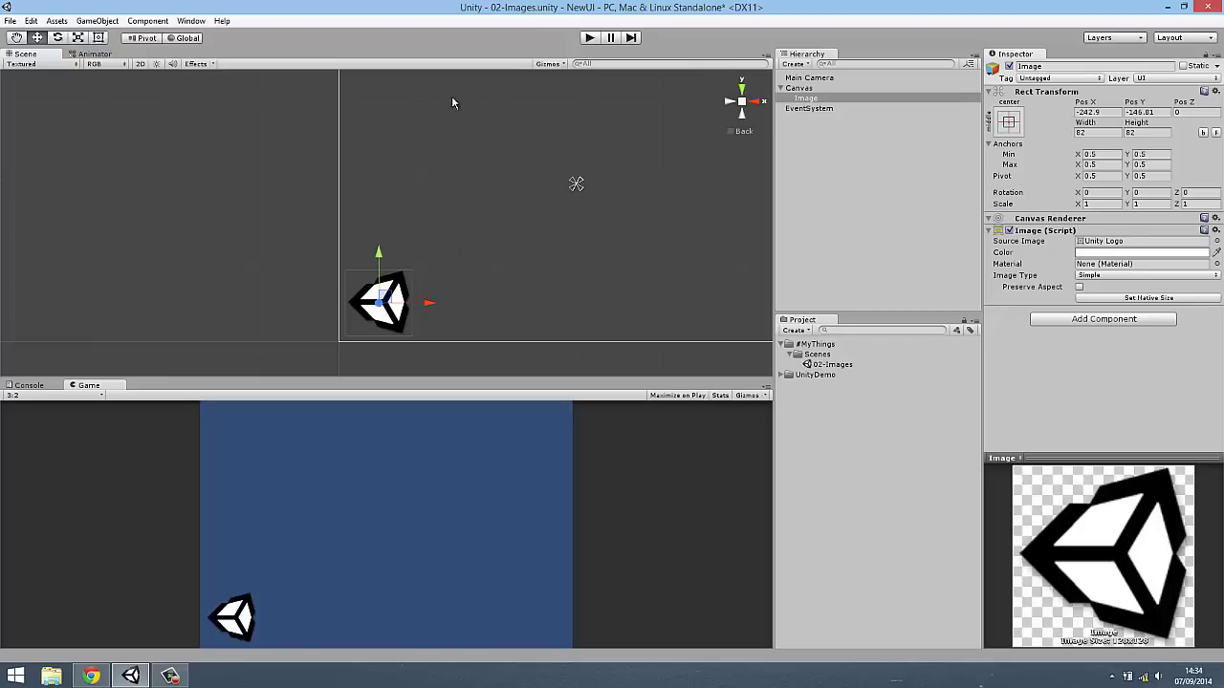
drag(435, 342, 505, 130)
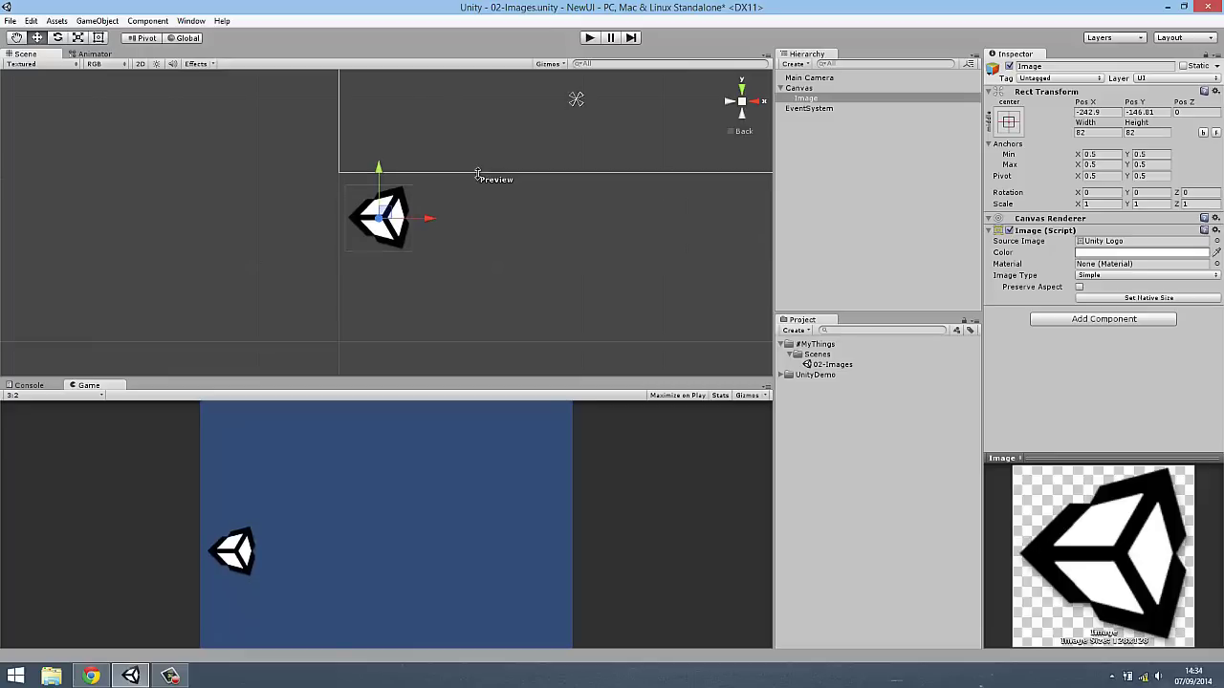
key(ctrl+z)
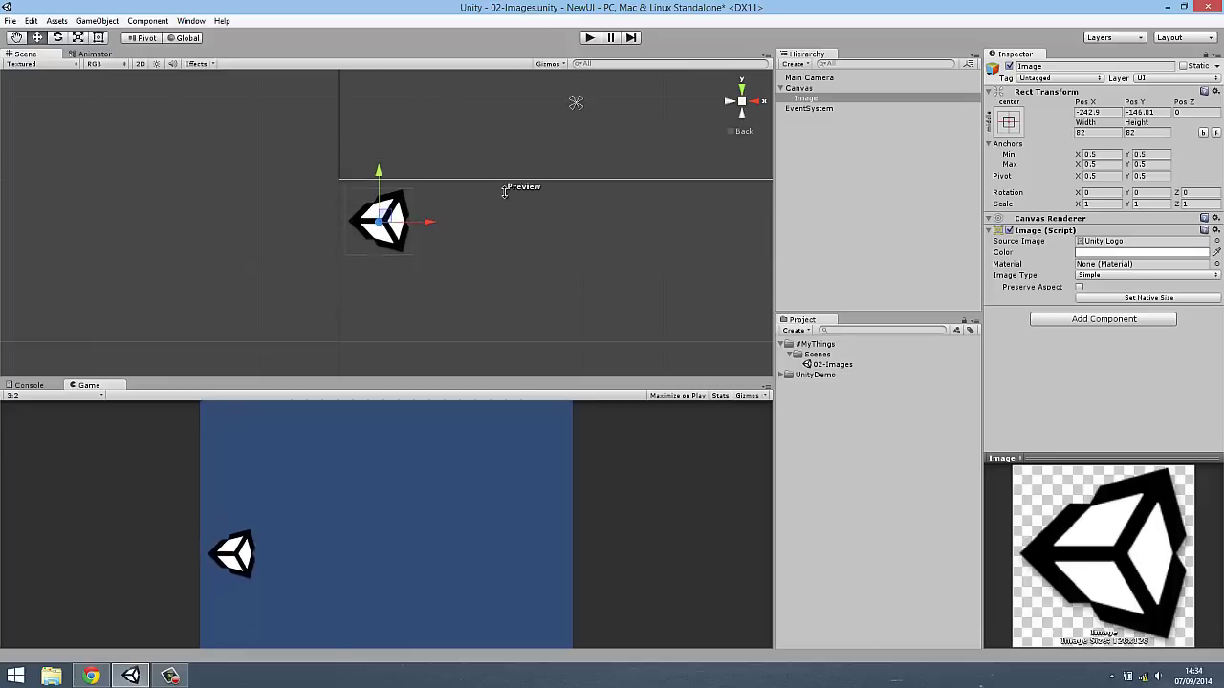
key(ctrl+z)
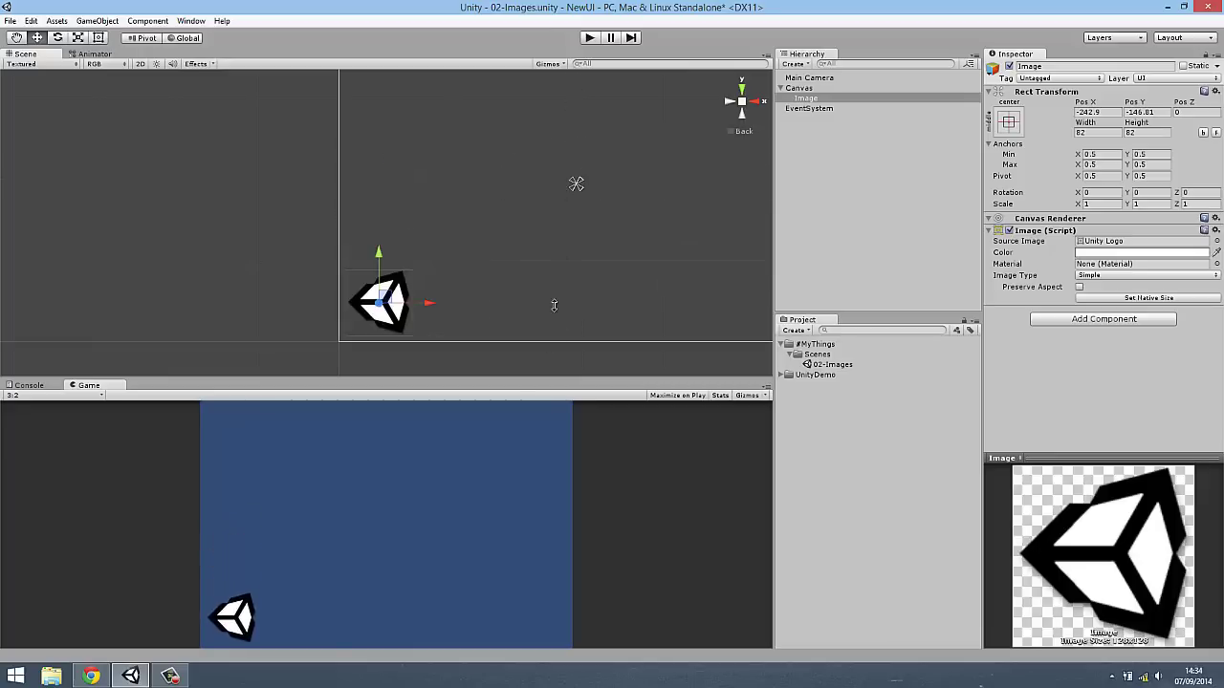
drag(554, 342, 573, 194)
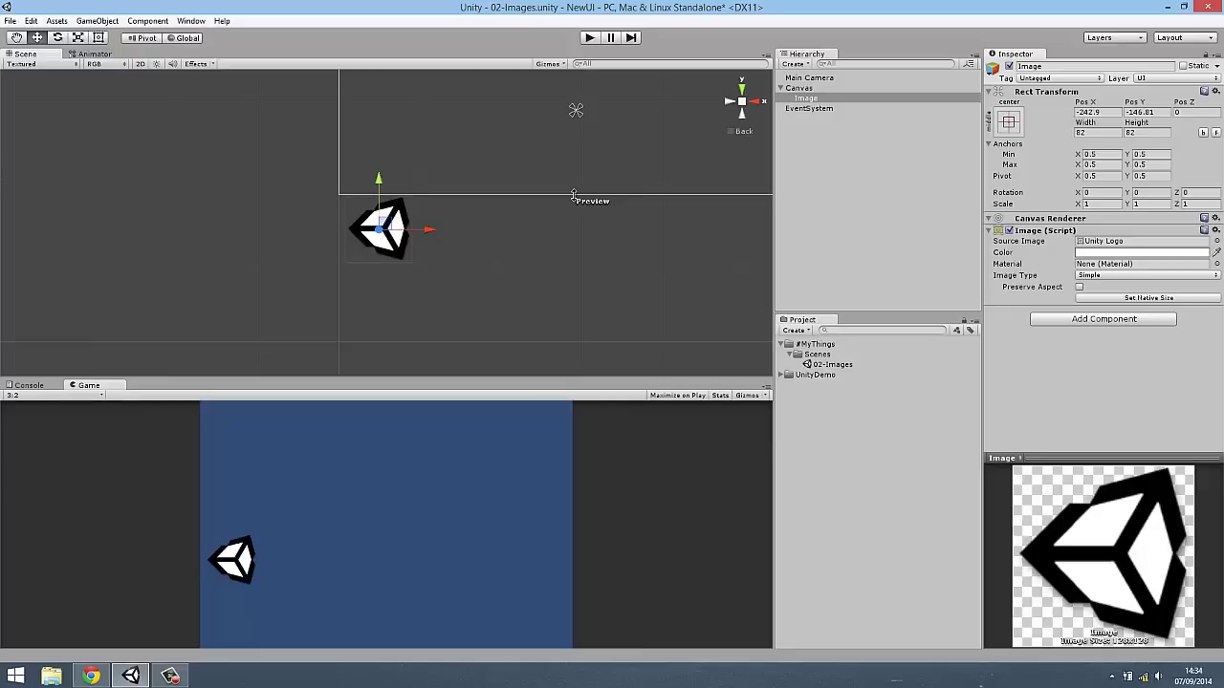
key(ctrl+z)
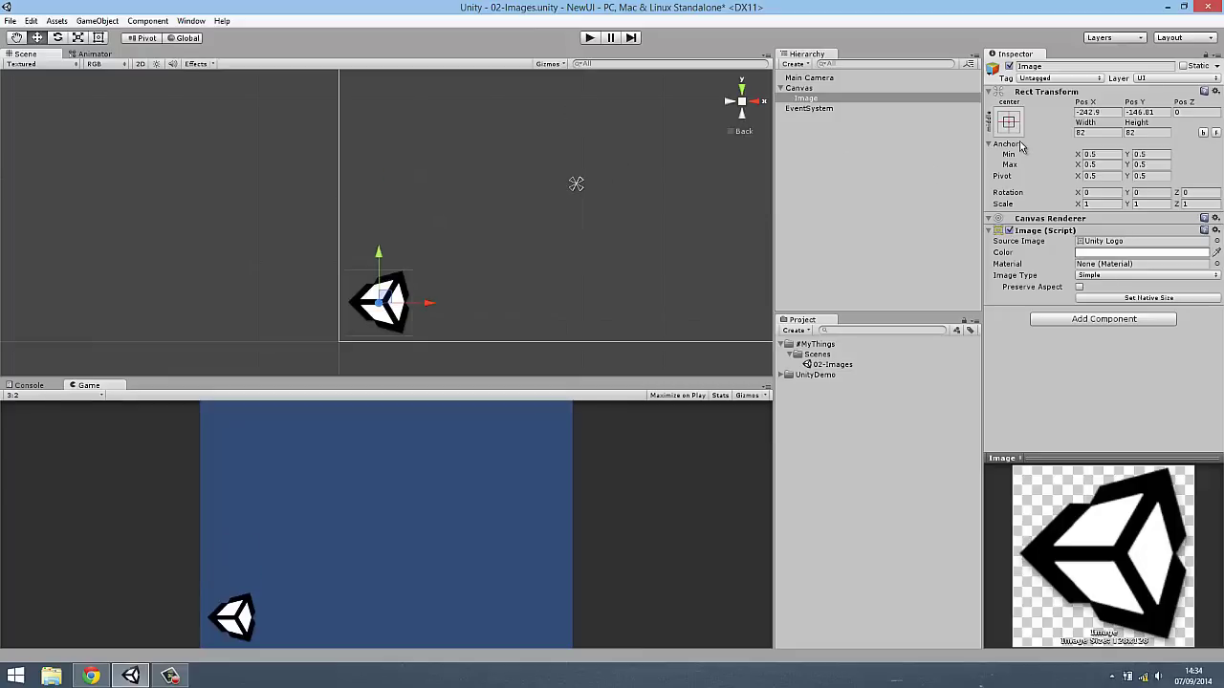
Step: Anchor the logo Image to the Canvas's bottom-left corner preset
click(1008, 124)
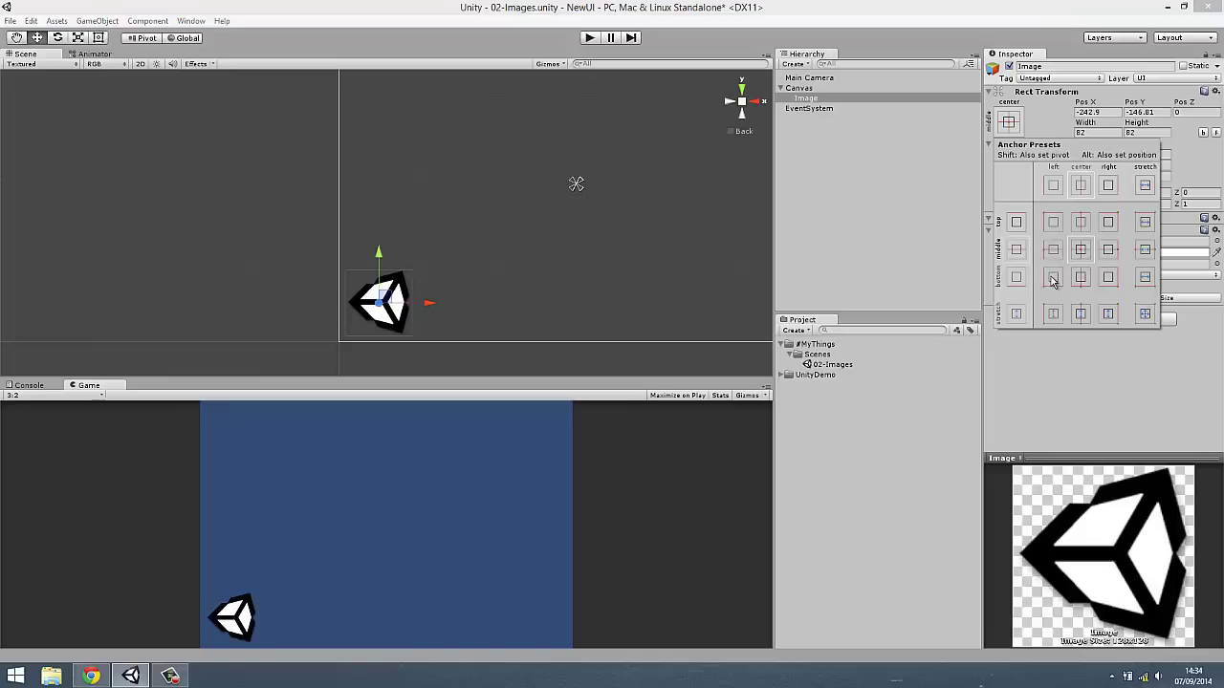
click(1052, 278)
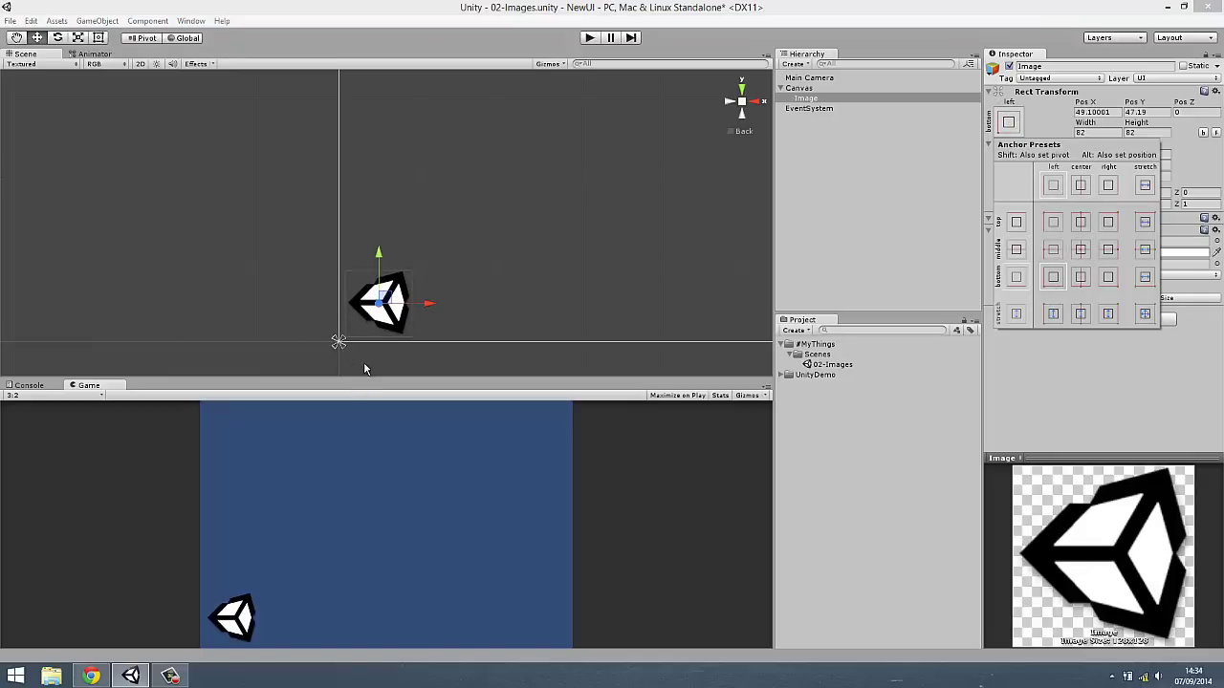
click(455, 345)
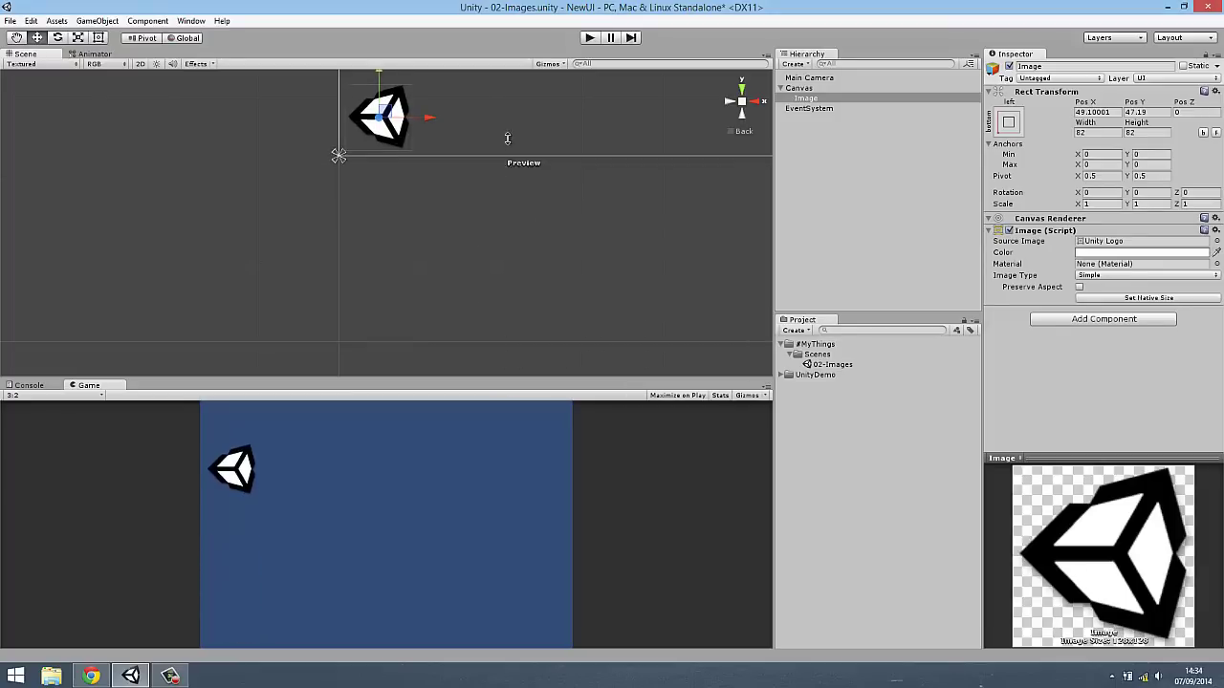
Step: Resize the Canvas and Game view to confirm the logo stays bottom-left
scroll(471, 299, down, 2)
scroll(471, 299, down, 1)
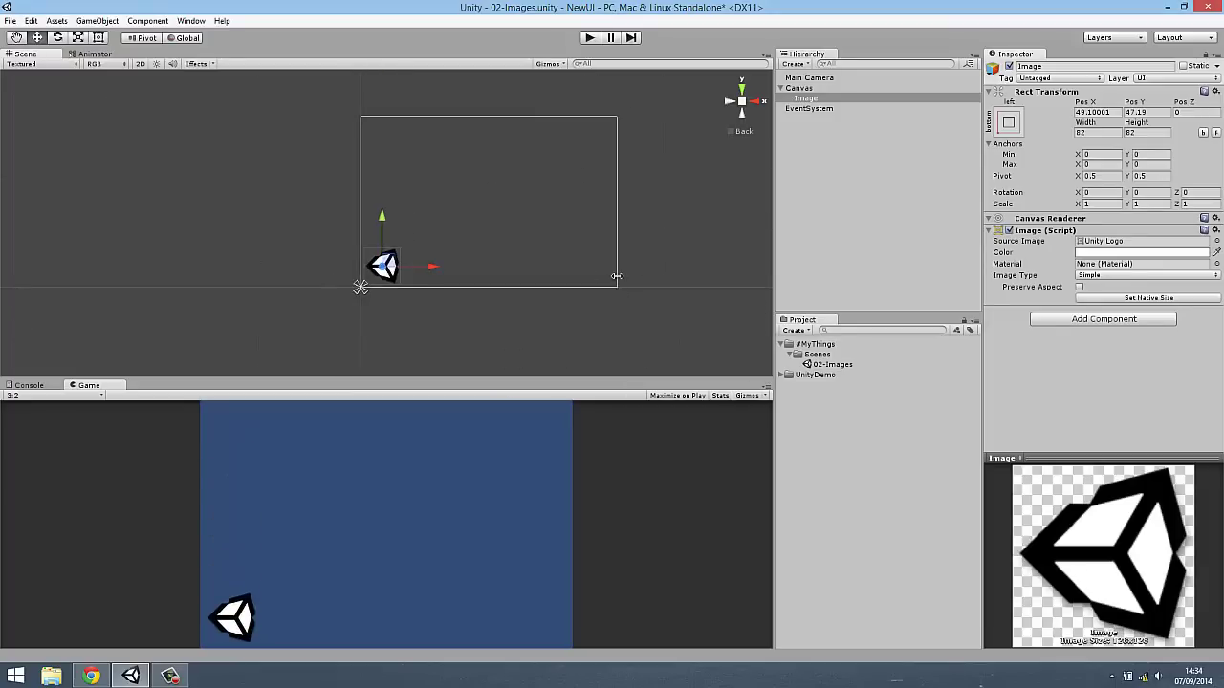
mouse_move(616, 276)
mouse_down()
mouse_move(408, 281)
mouse_move(614, 282)
mouse_up()
mouse_move(487, 287)
mouse_down()
mouse_move(492, 129)
mouse_move(469, 274)
mouse_up()
mouse_move(456, 381)
mouse_down()
mouse_move(366, 577)
mouse_move(414, 575)
mouse_up()
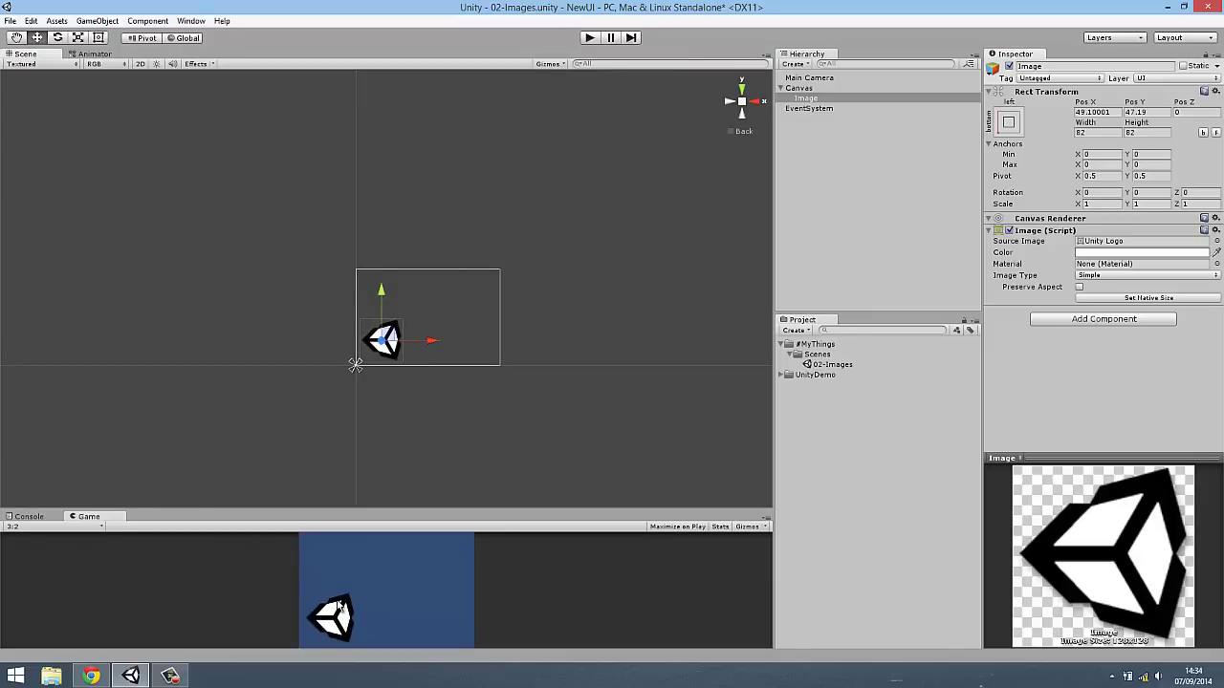
drag(374, 510, 389, 230)
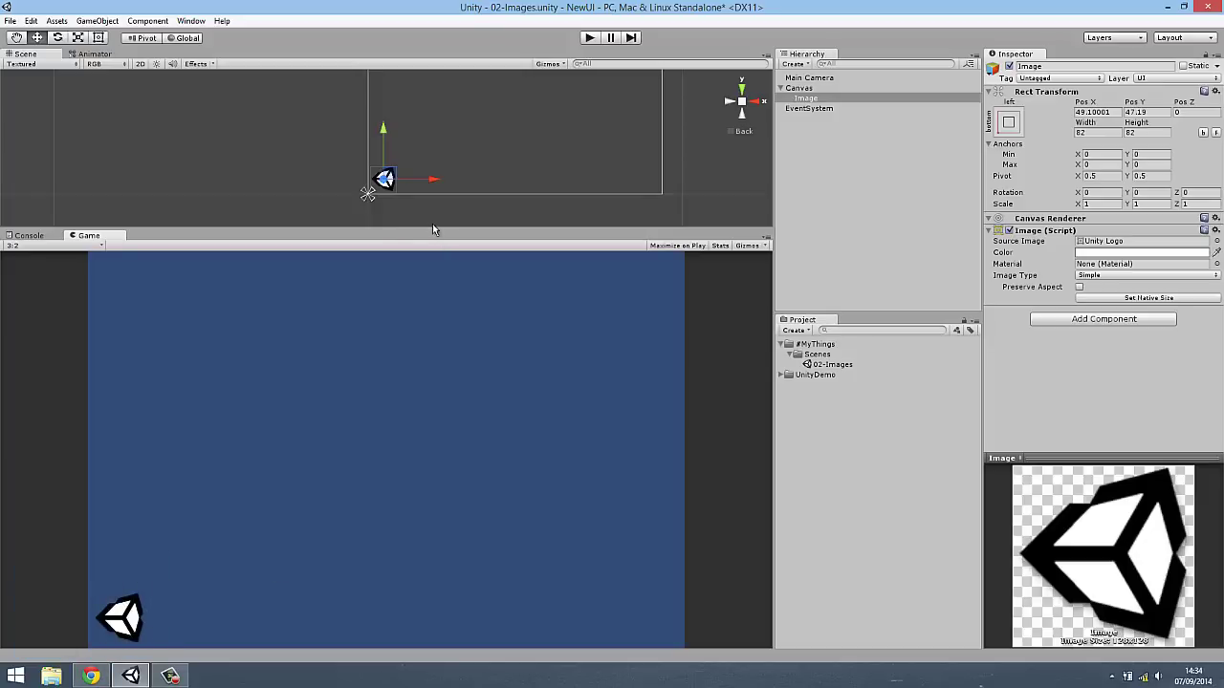
drag(428, 229, 411, 513)
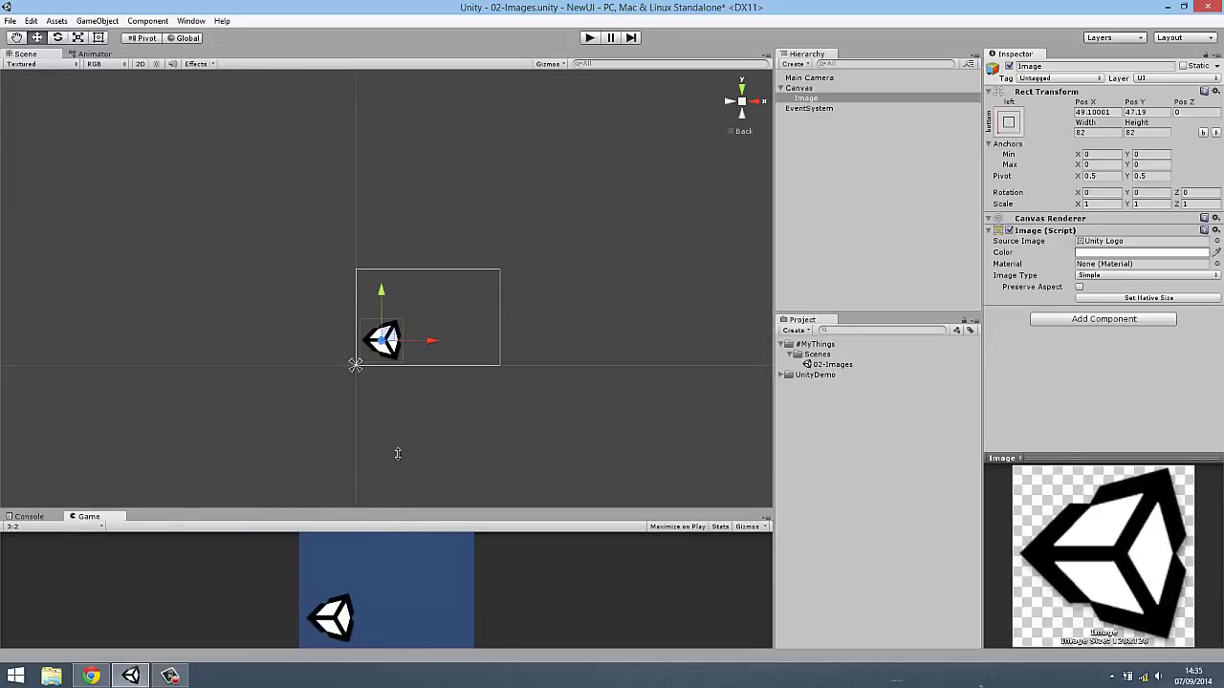
drag(398, 453, 417, 348)
click(1007, 122)
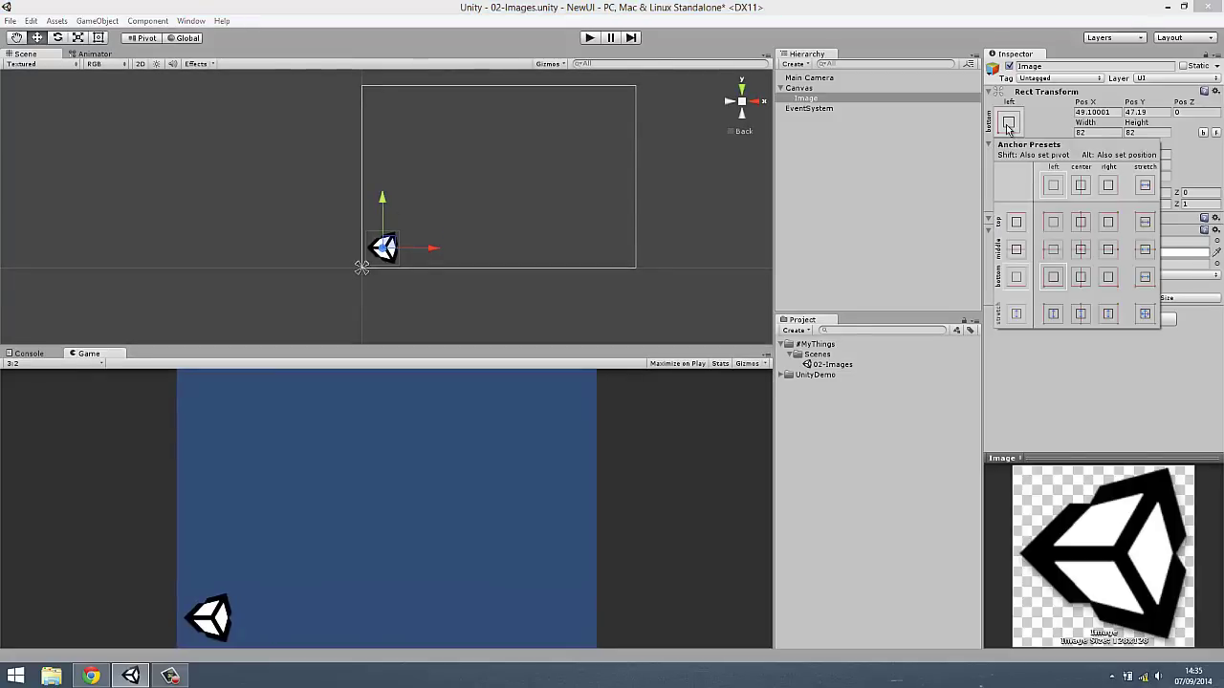
Step: Reset the logo Image's anchor preset to middle-center
click(1084, 250)
click(798, 115)
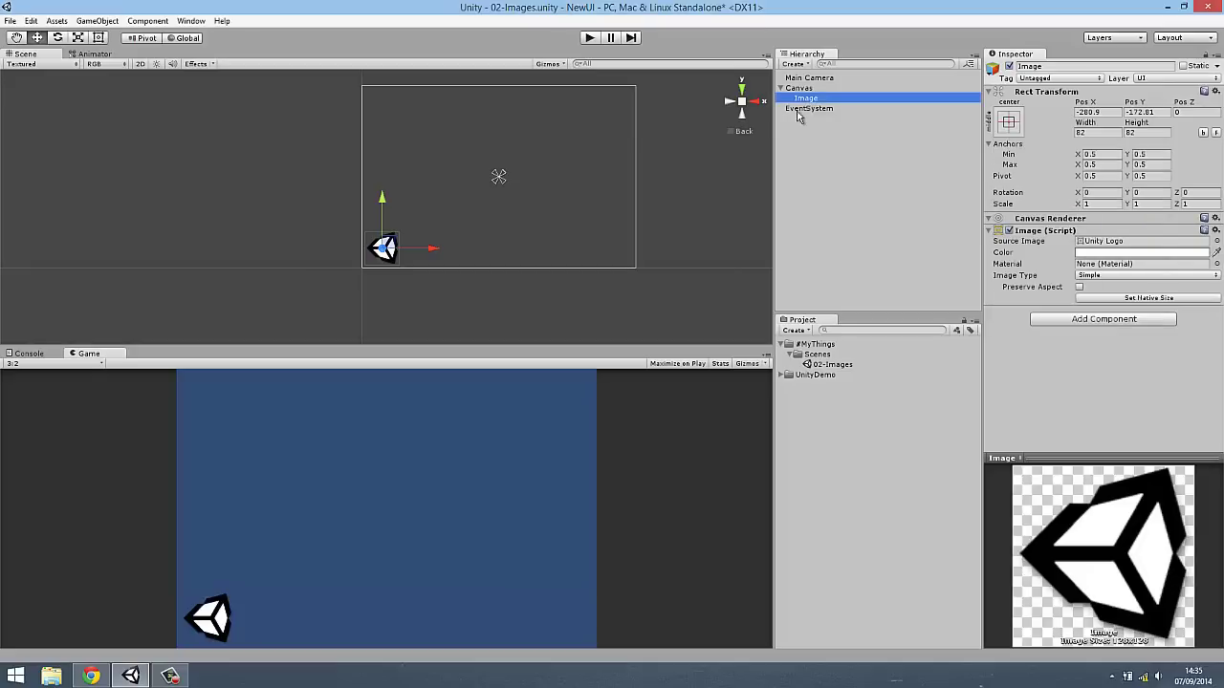
scroll(496, 202, up, 3)
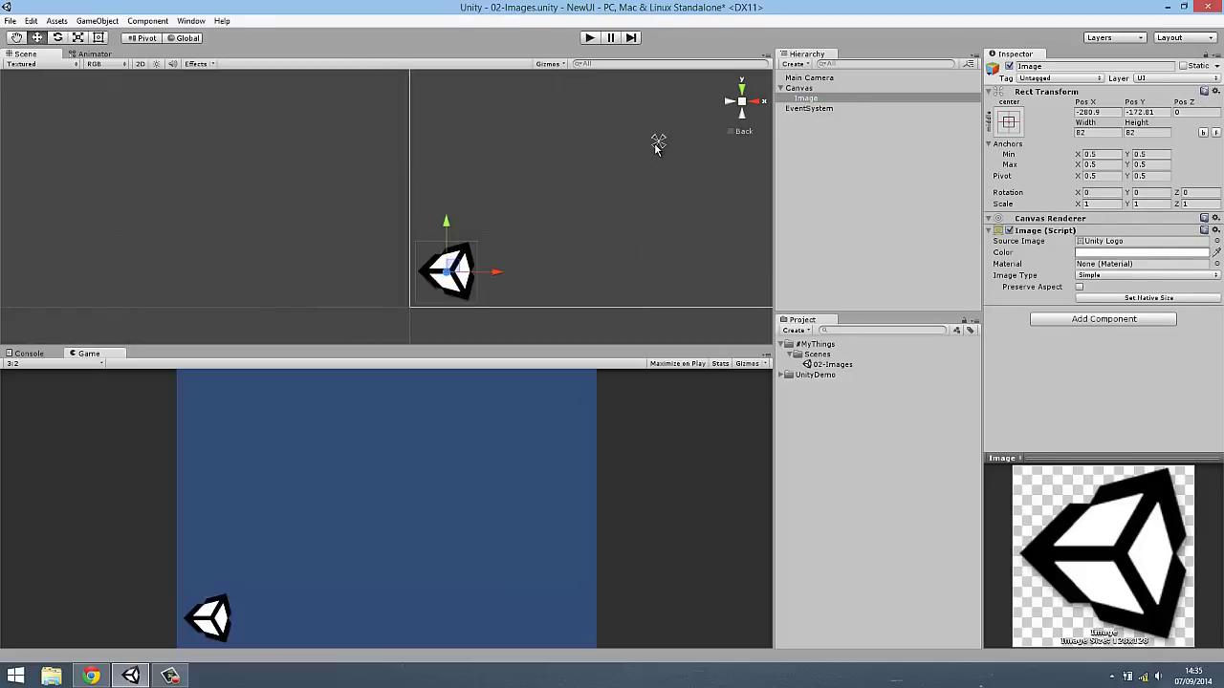
scroll(574, 203, up, 1)
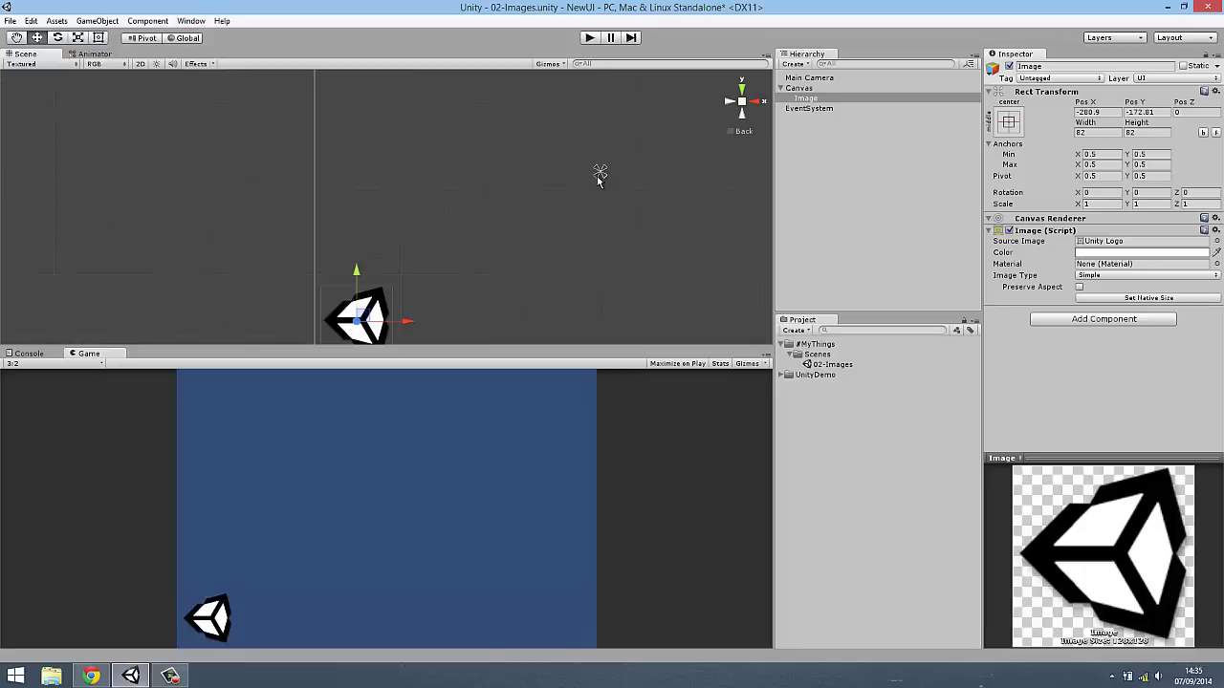
Step: Fit the anchors to the image's corners: min 0.012, 0.0114; max 0.1368, 0.2011
mouse_move(600, 174)
mouse_down()
mouse_move(419, 297)
mouse_move(319, 175)
mouse_up()
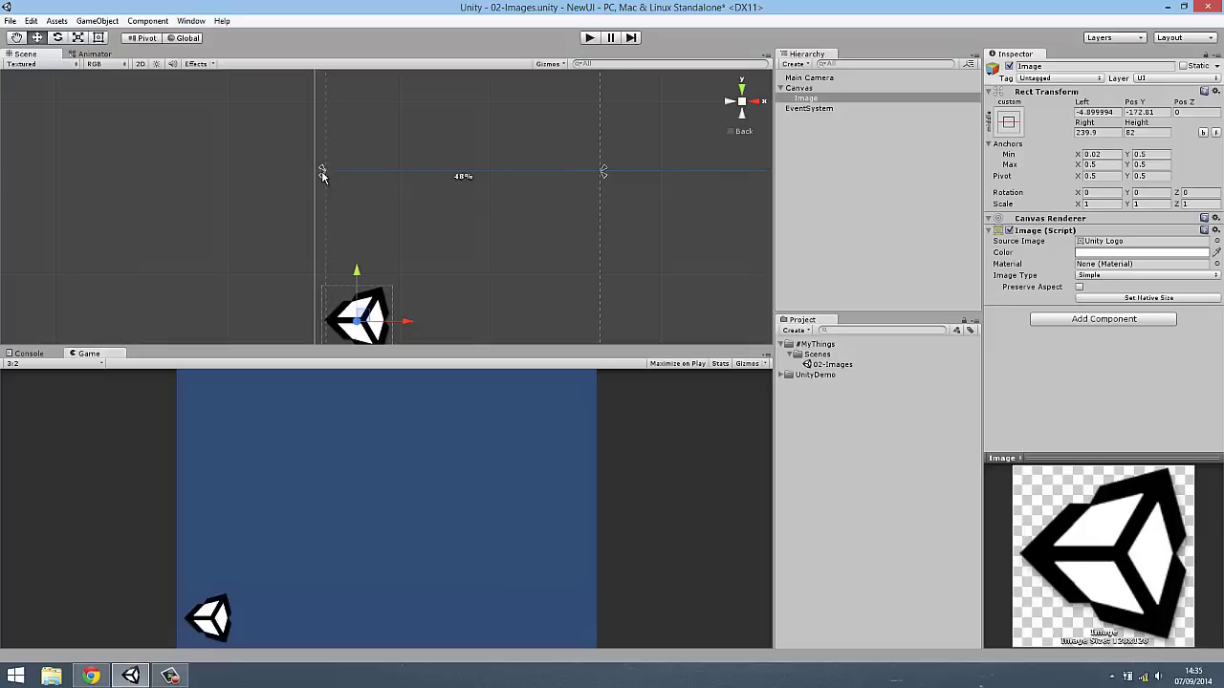
middle_drag(370, 200, 337, 135)
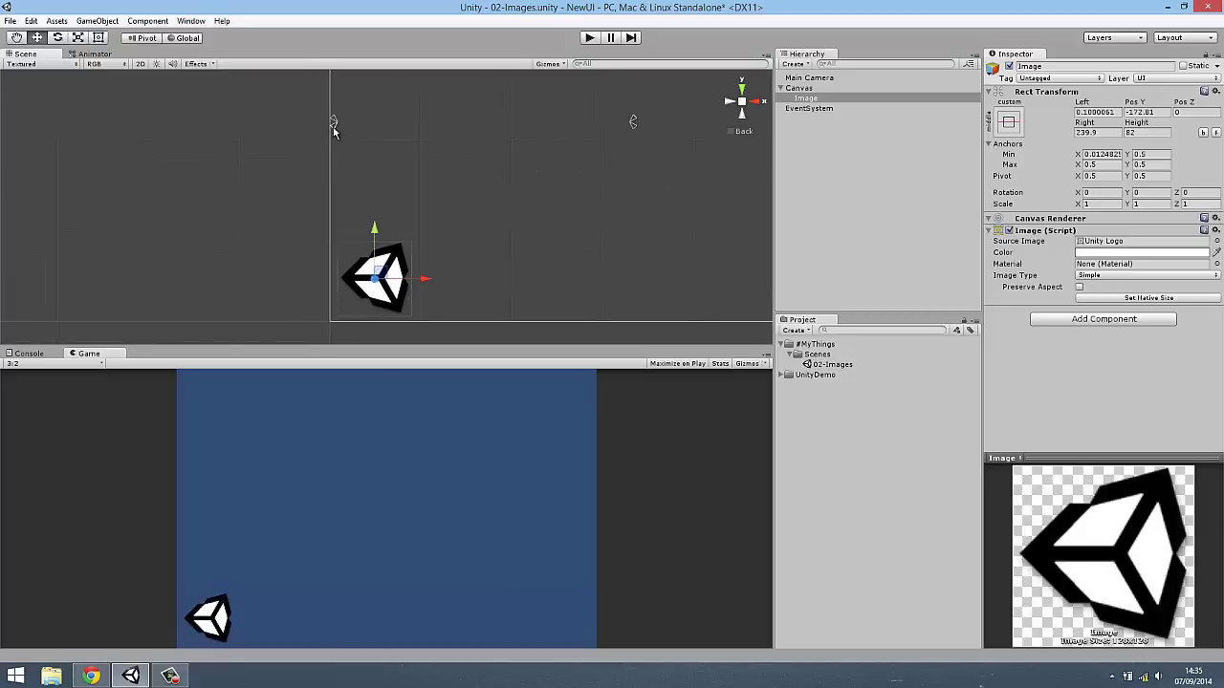
drag(333, 128, 335, 326)
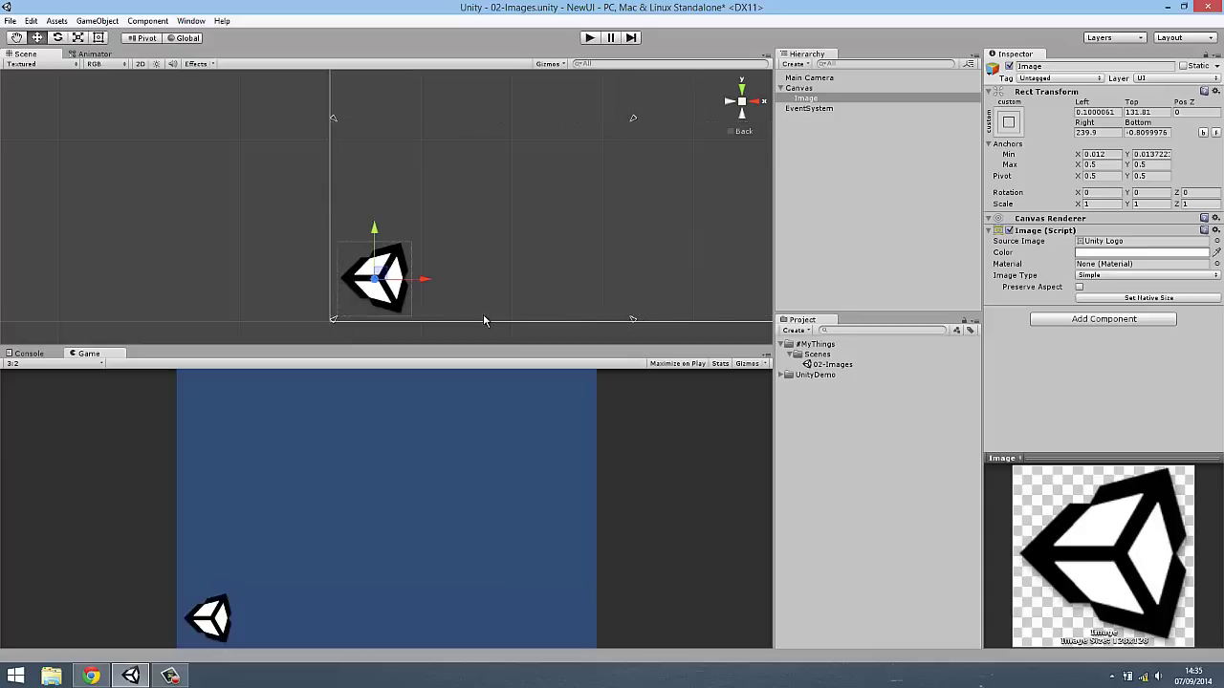
drag(632, 319, 417, 320)
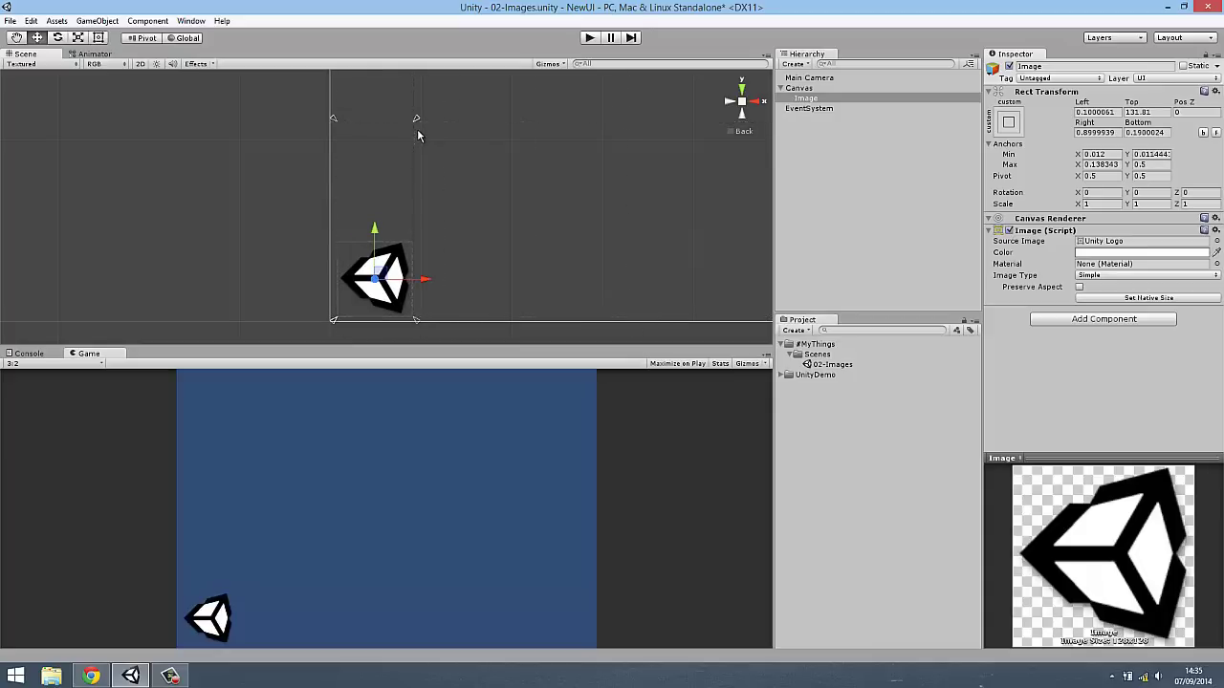
drag(416, 120, 416, 239)
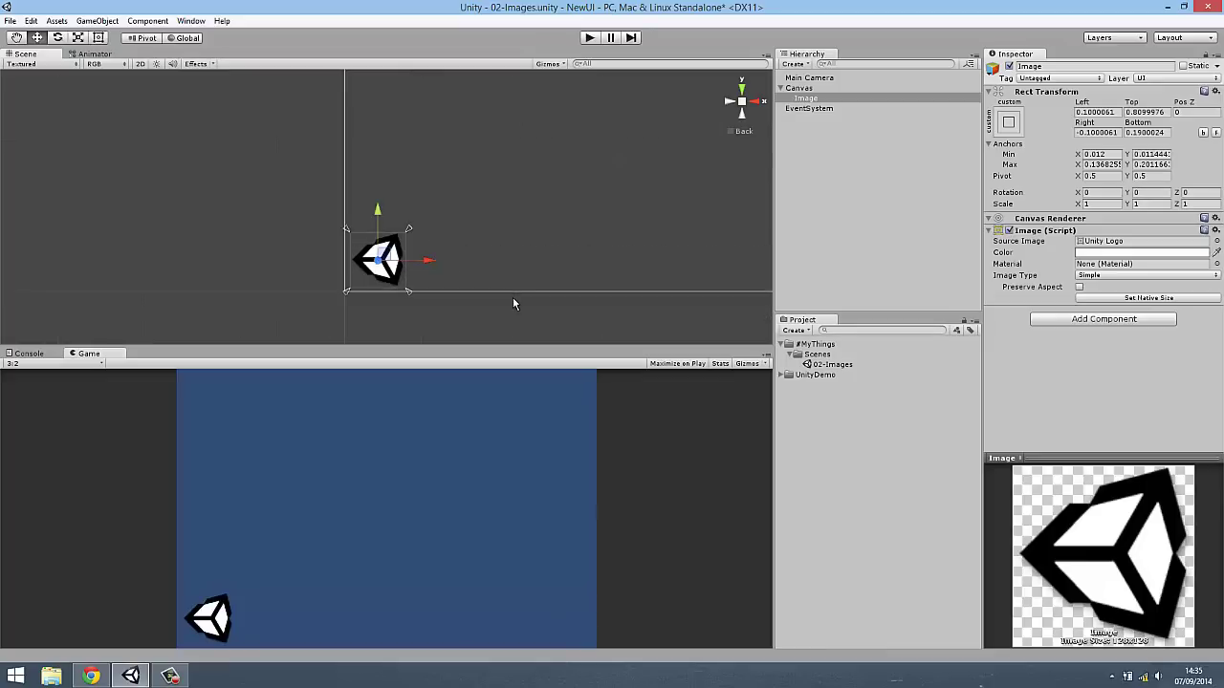
scroll(532, 221, down, 3)
drag(538, 226, 546, 259)
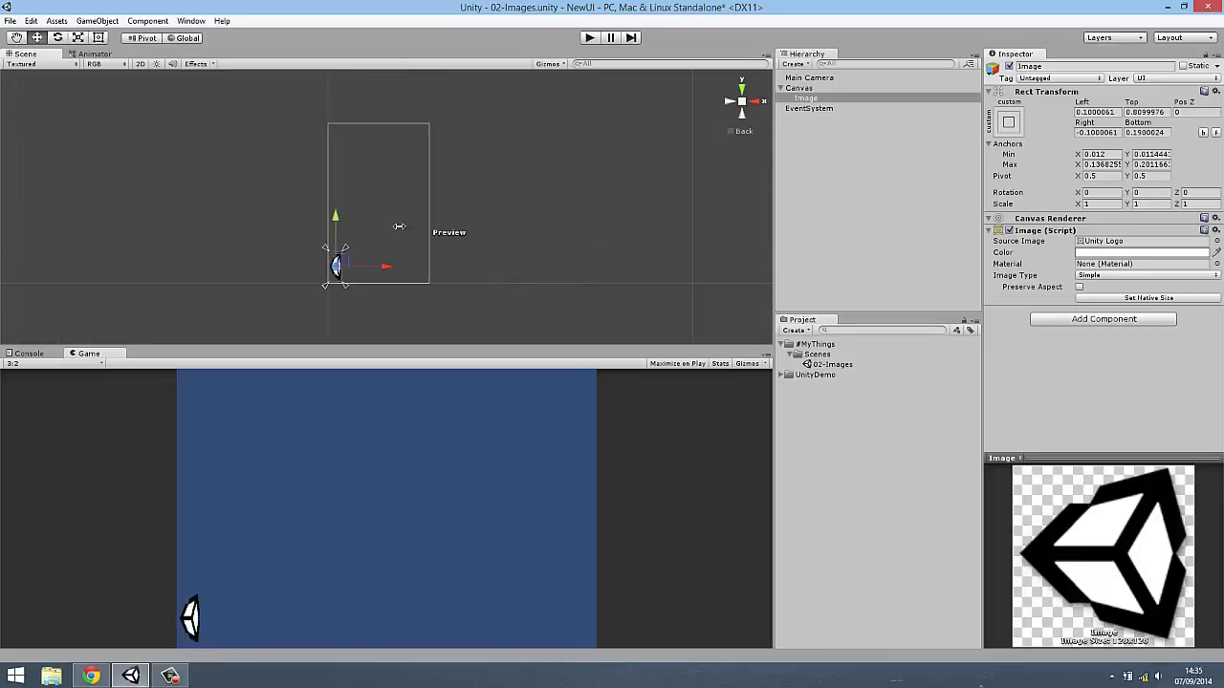
drag(392, 283, 403, 271)
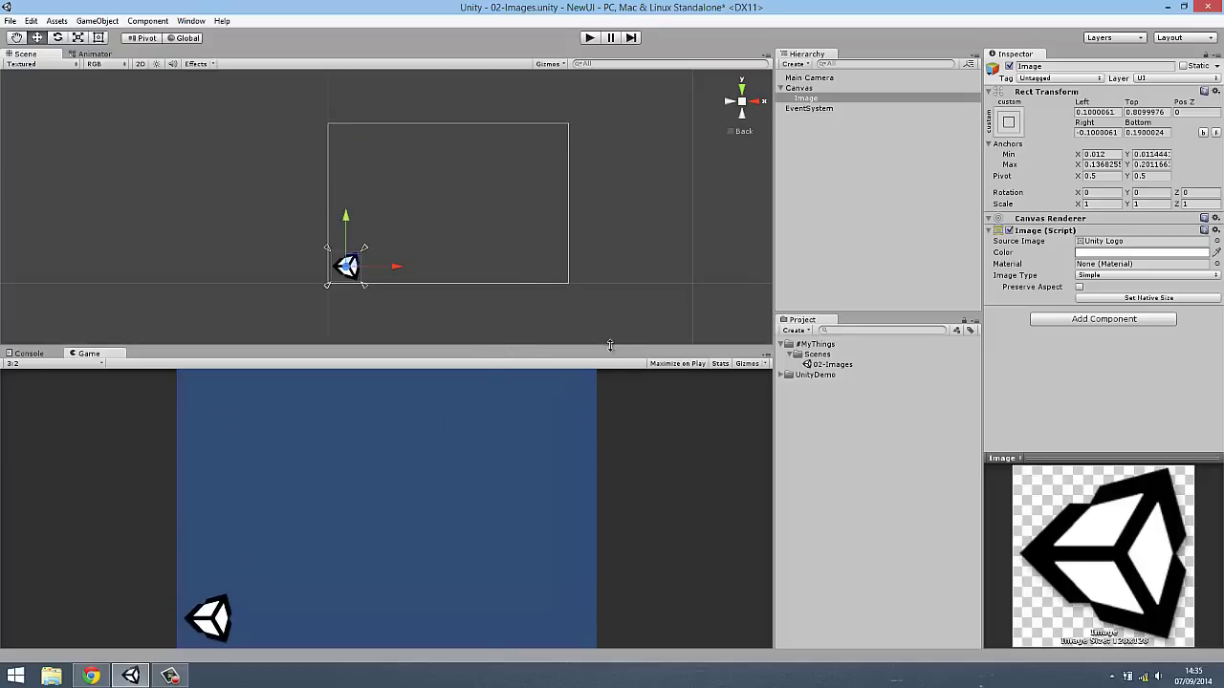
mouse_move(614, 342)
mouse_down()
mouse_move(620, 521)
mouse_move(593, 587)
mouse_up()
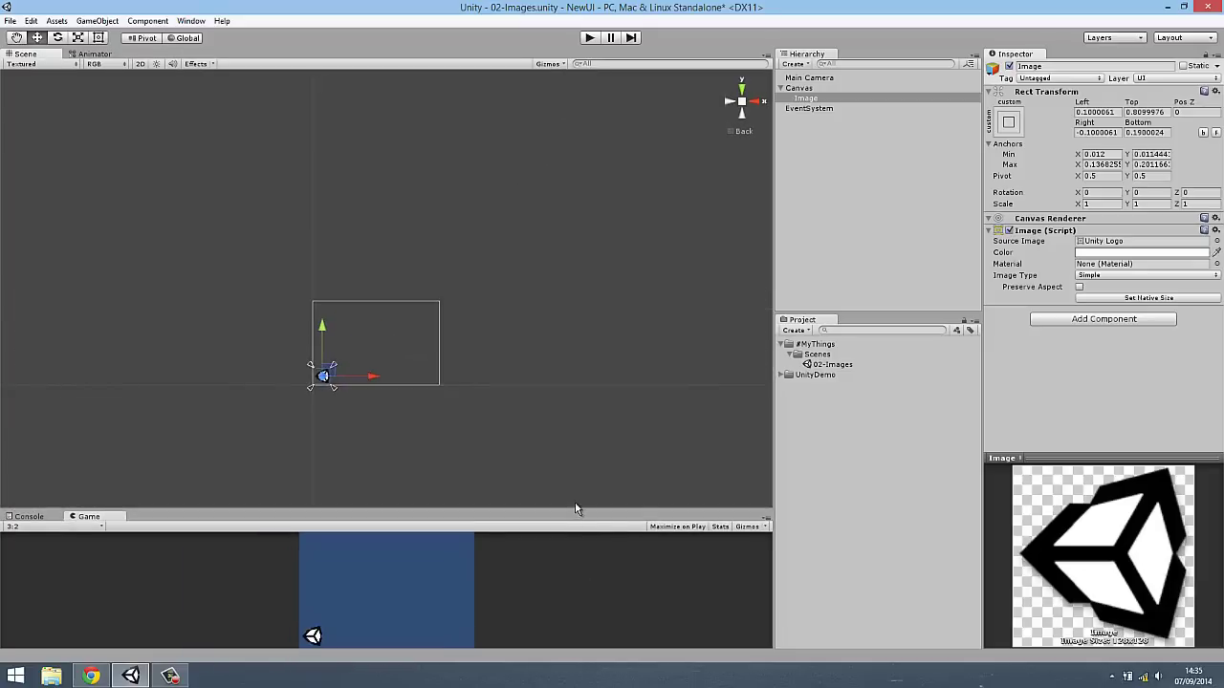
mouse_move(565, 517)
mouse_down()
mouse_move(599, 186)
mouse_move(534, 585)
mouse_up()
drag(520, 508, 606, 102)
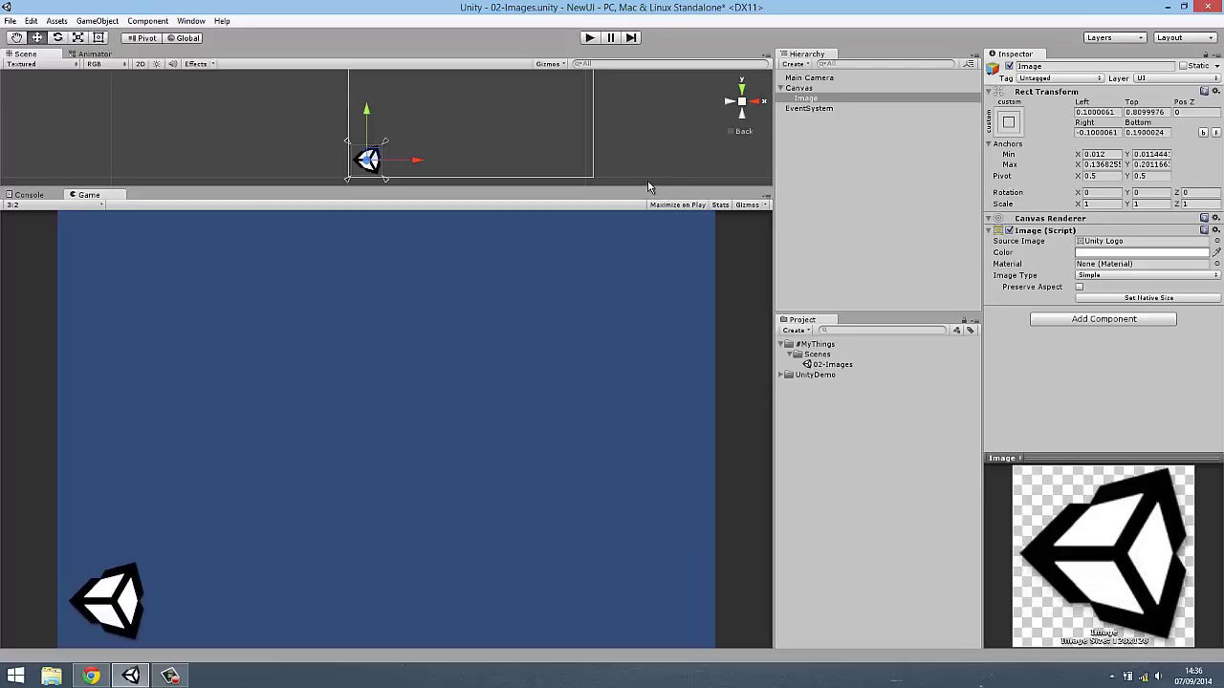
drag(645, 188, 580, 455)
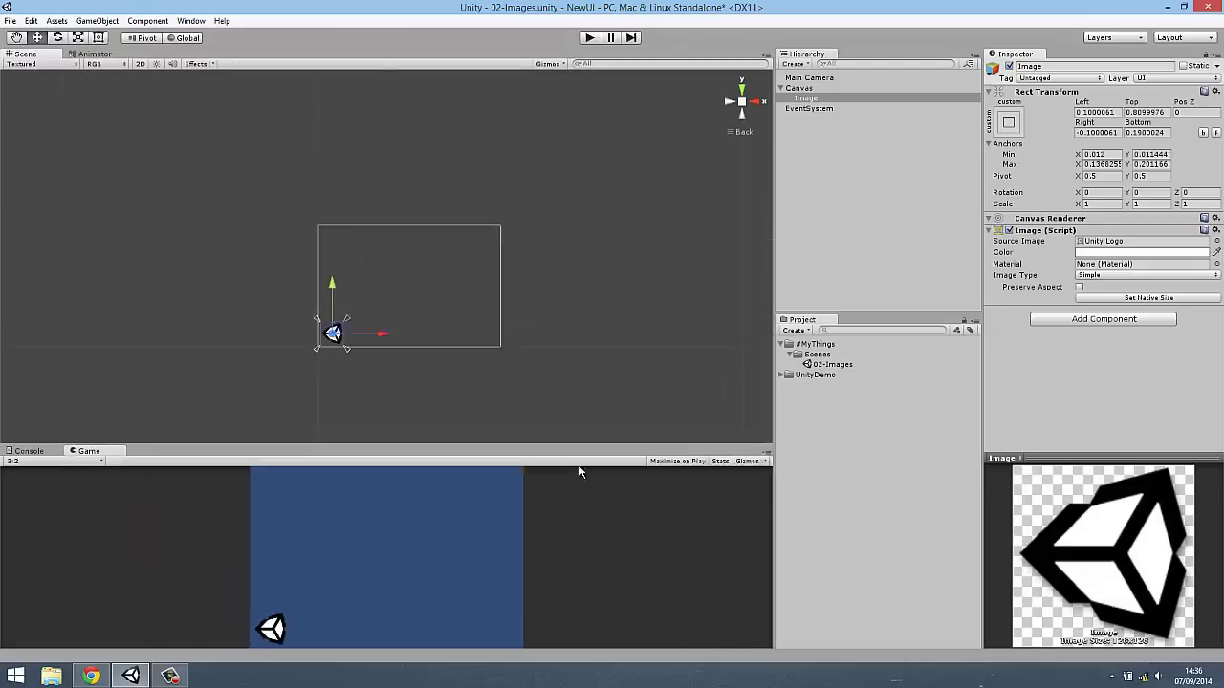
drag(585, 409, 585, 359)
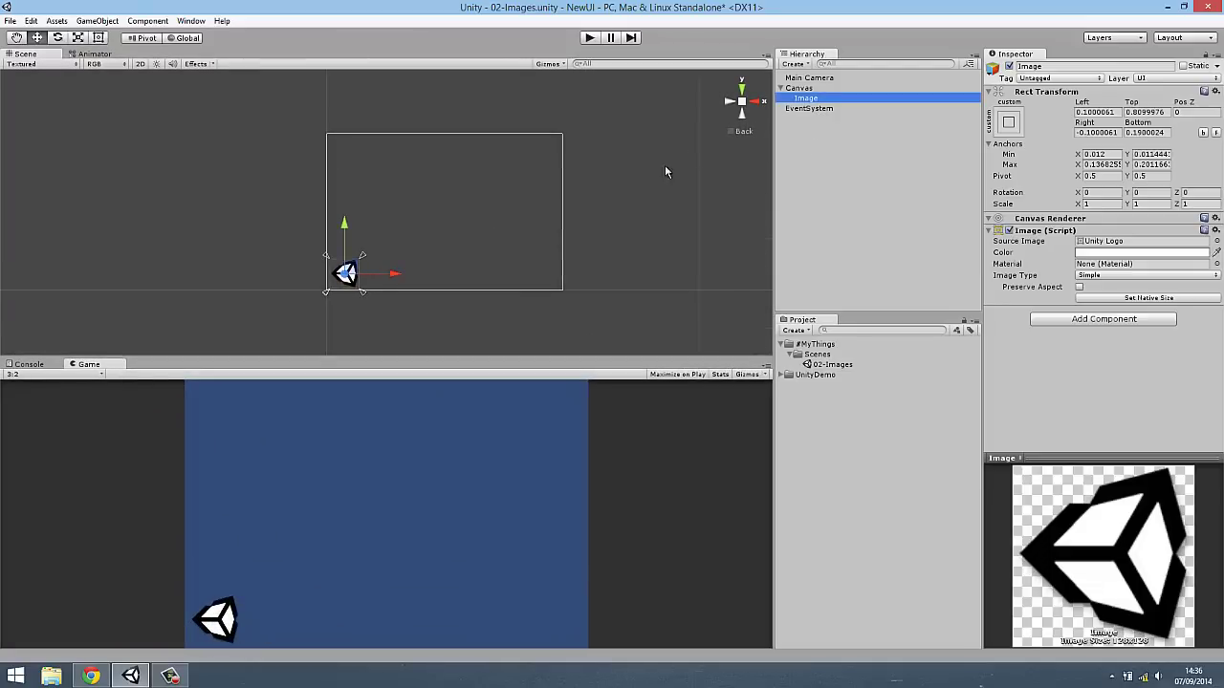
Step: Duplicate the Unity-logo Image and move the copy up and right on the canvas
key(ctrl+d)
mouse_move(397, 274)
mouse_down()
mouse_move(530, 274)
mouse_move(498, 196)
mouse_up()
drag(512, 355, 492, 543)
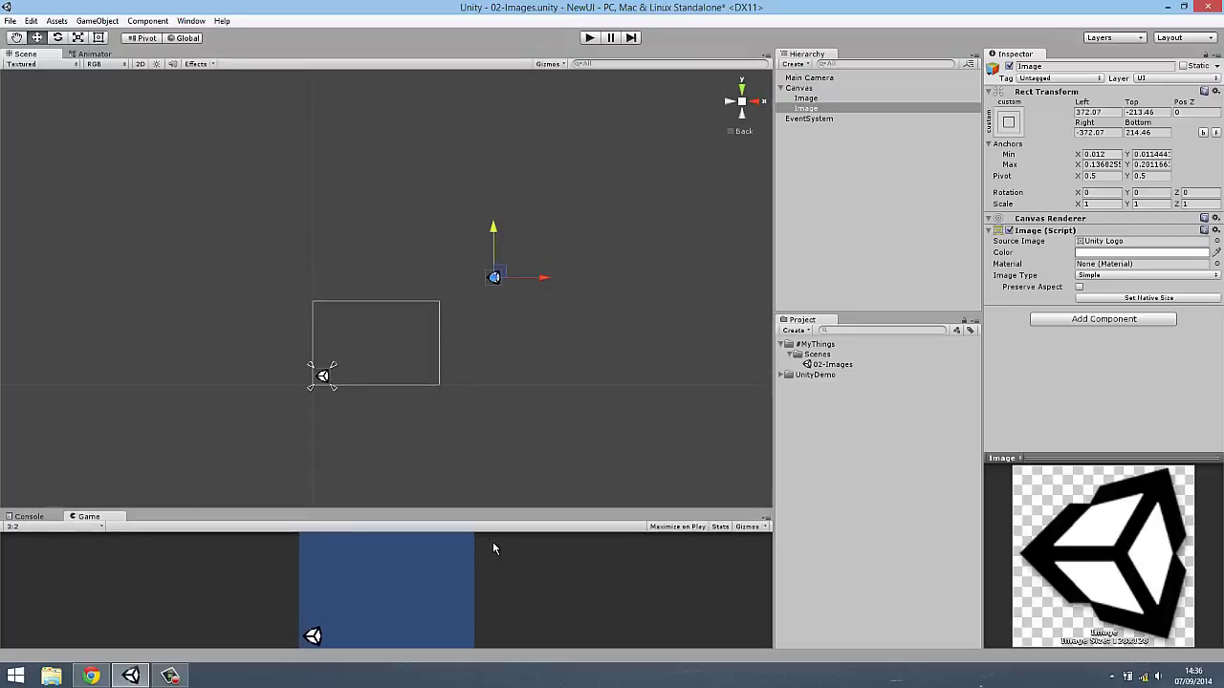
drag(493, 548, 513, 350)
scroll(497, 147, up, 3)
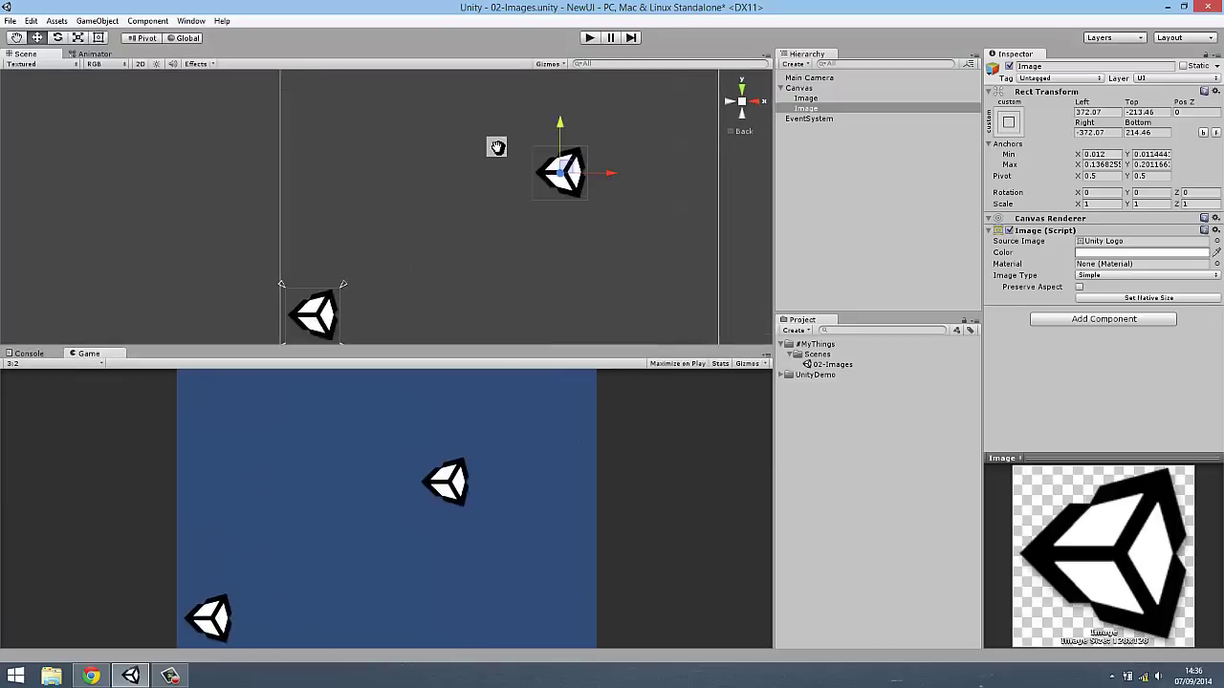
scroll(634, 137, down, 2)
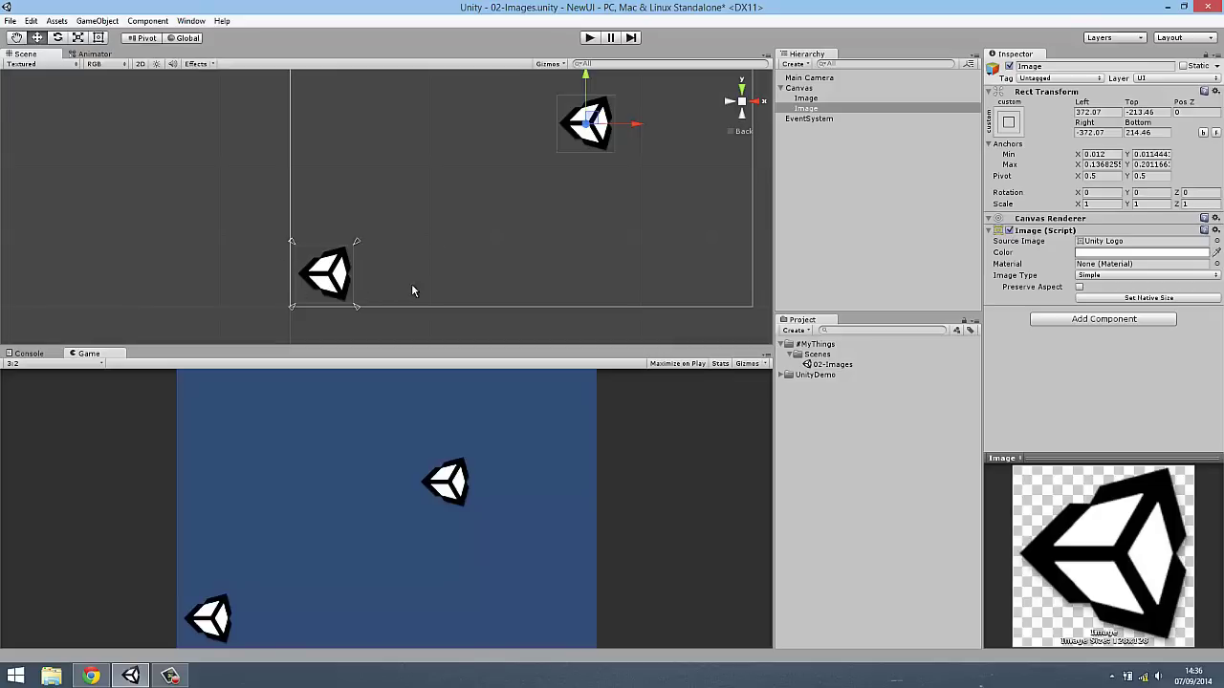
Step: Anchor the copy beside its corners (min 0.5754, 0.5; max 0.703, 0.6868) and select it
drag(356, 243, 618, 92)
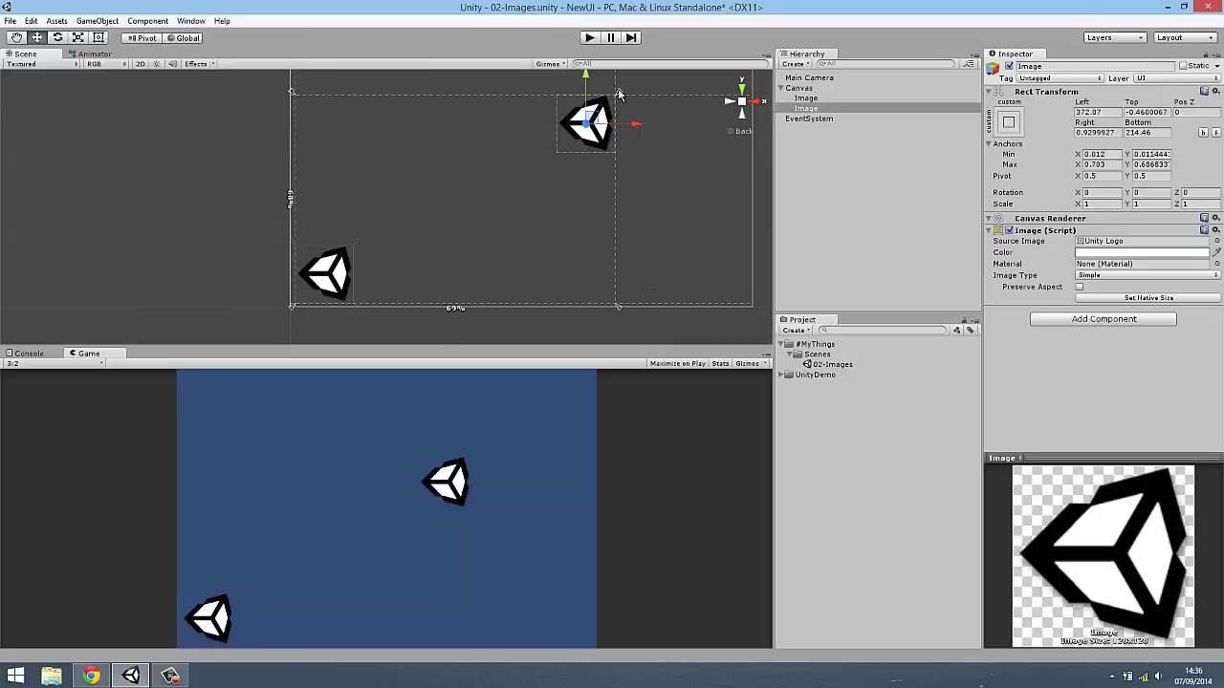
drag(293, 309, 553, 158)
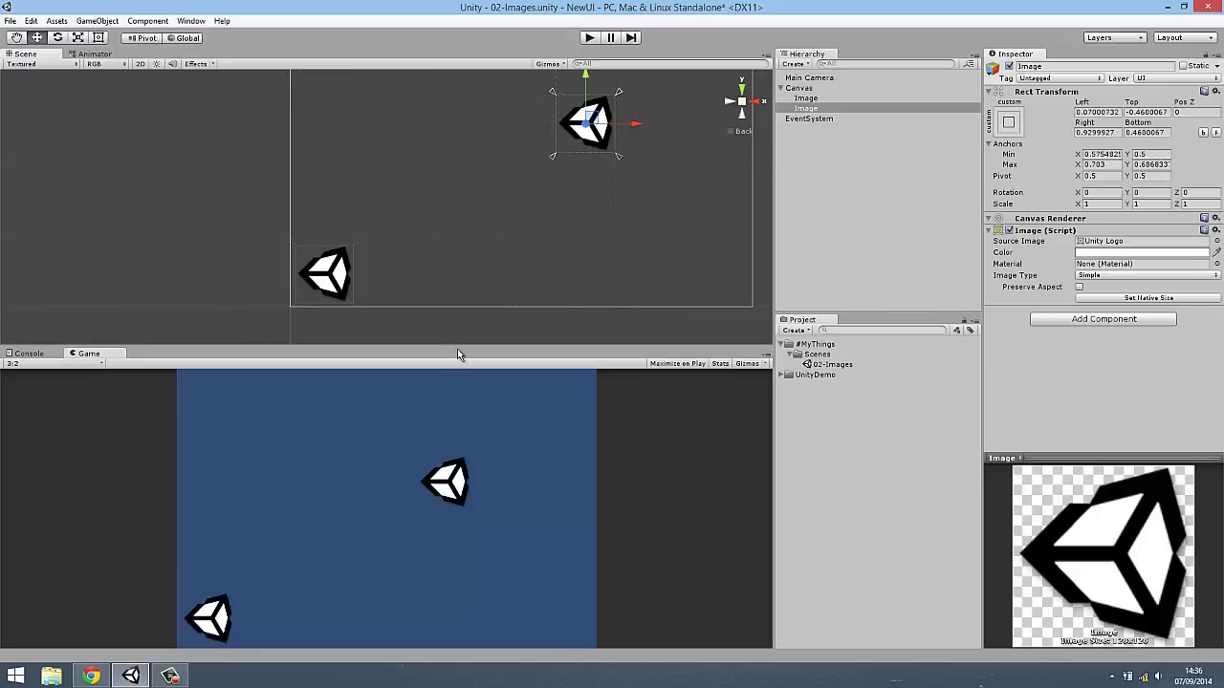
mouse_move(453, 344)
mouse_down()
mouse_move(372, 651)
mouse_move(639, 152)
mouse_up()
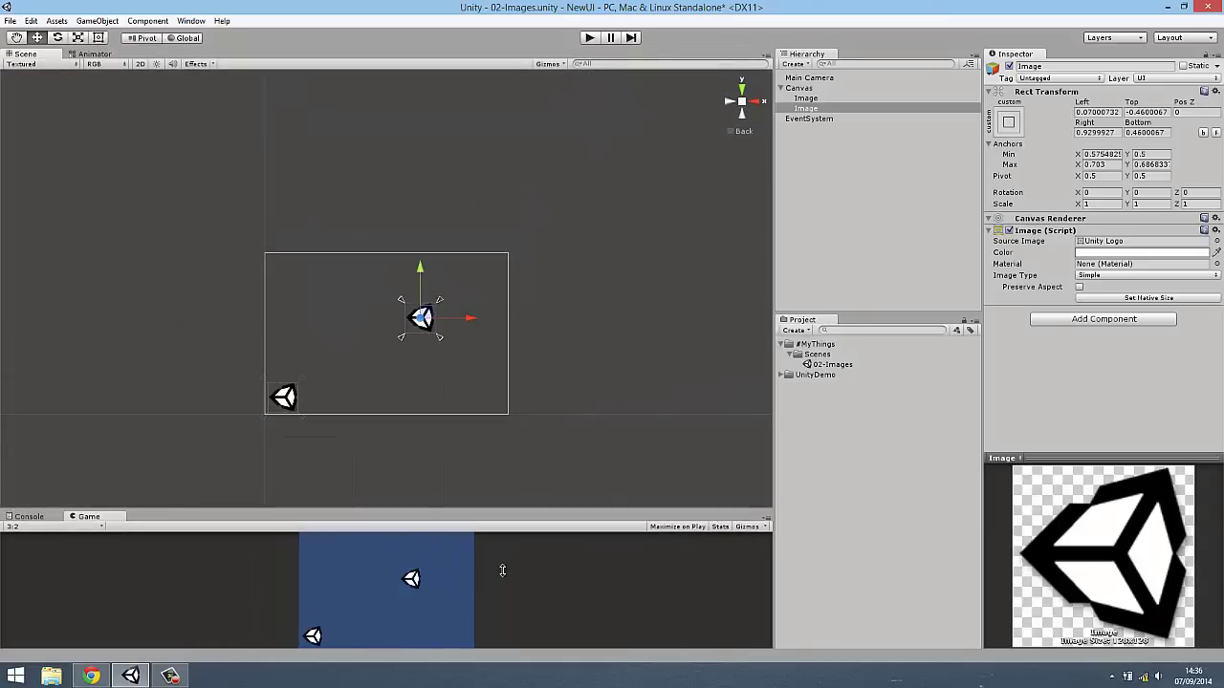
drag(628, 198, 517, 558)
mouse_move(516, 558)
mouse_down()
mouse_move(646, 232)
mouse_move(647, 428)
mouse_up()
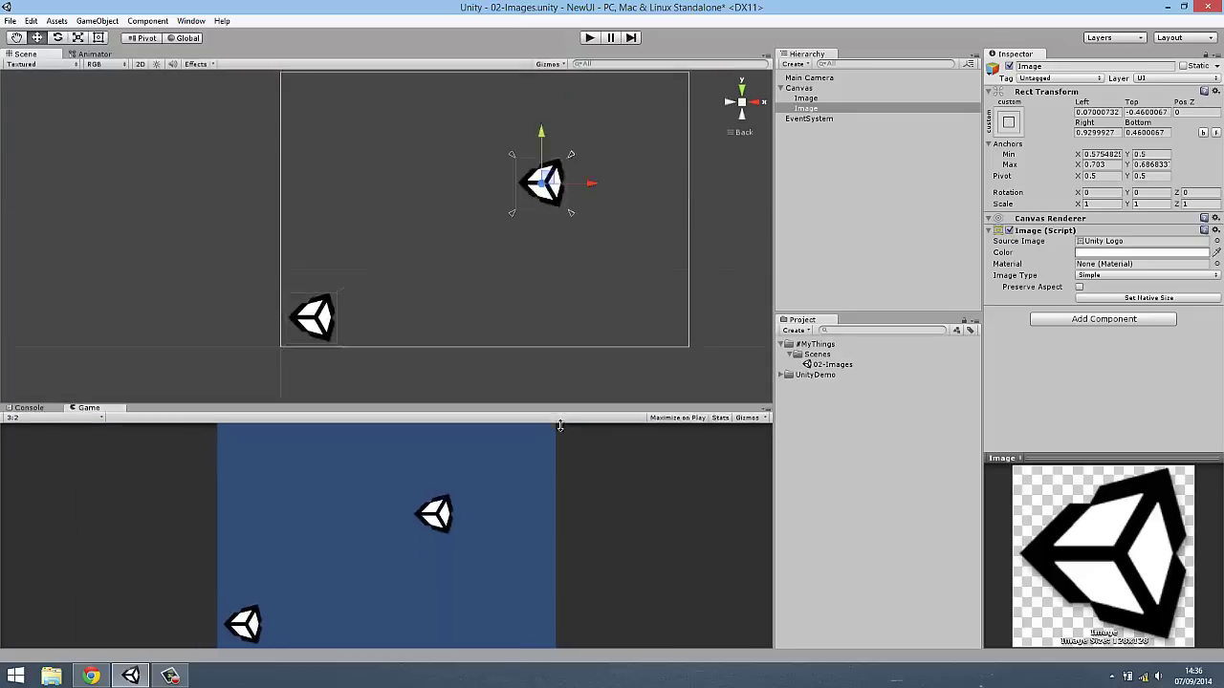
click(811, 109)
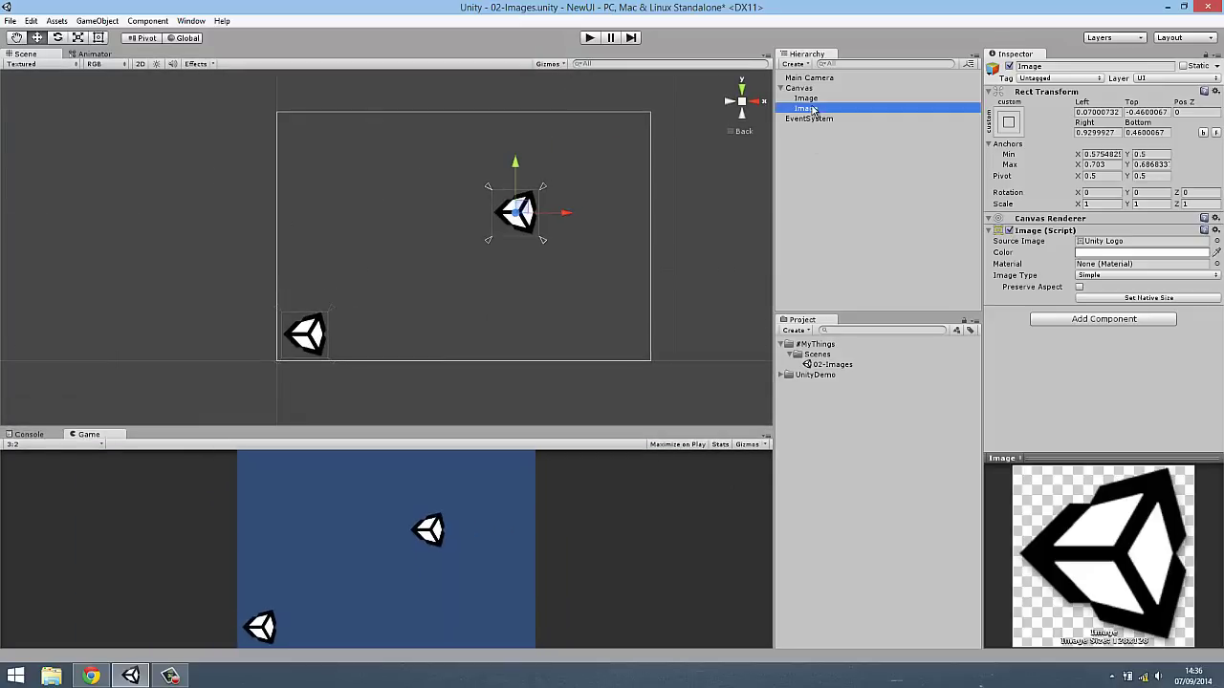
Step: Delete the duplicate logo Image and set the remaining Image's type to Tiled
key(Delete)
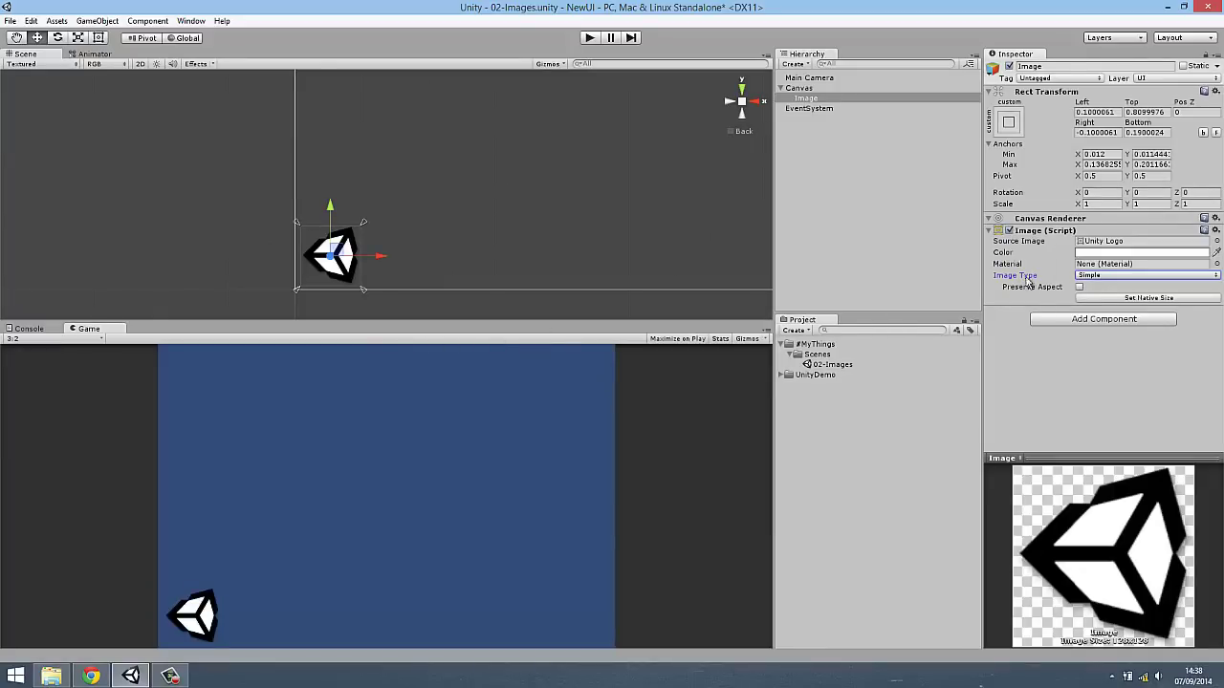
click(1081, 278)
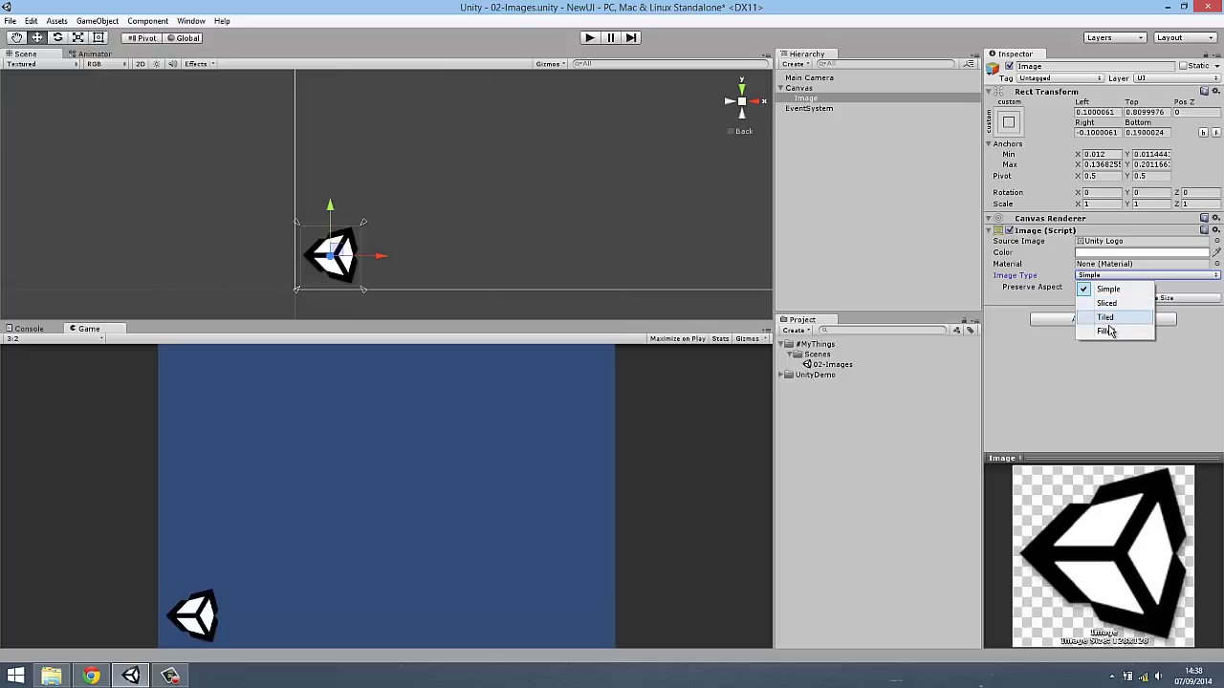
click(1112, 321)
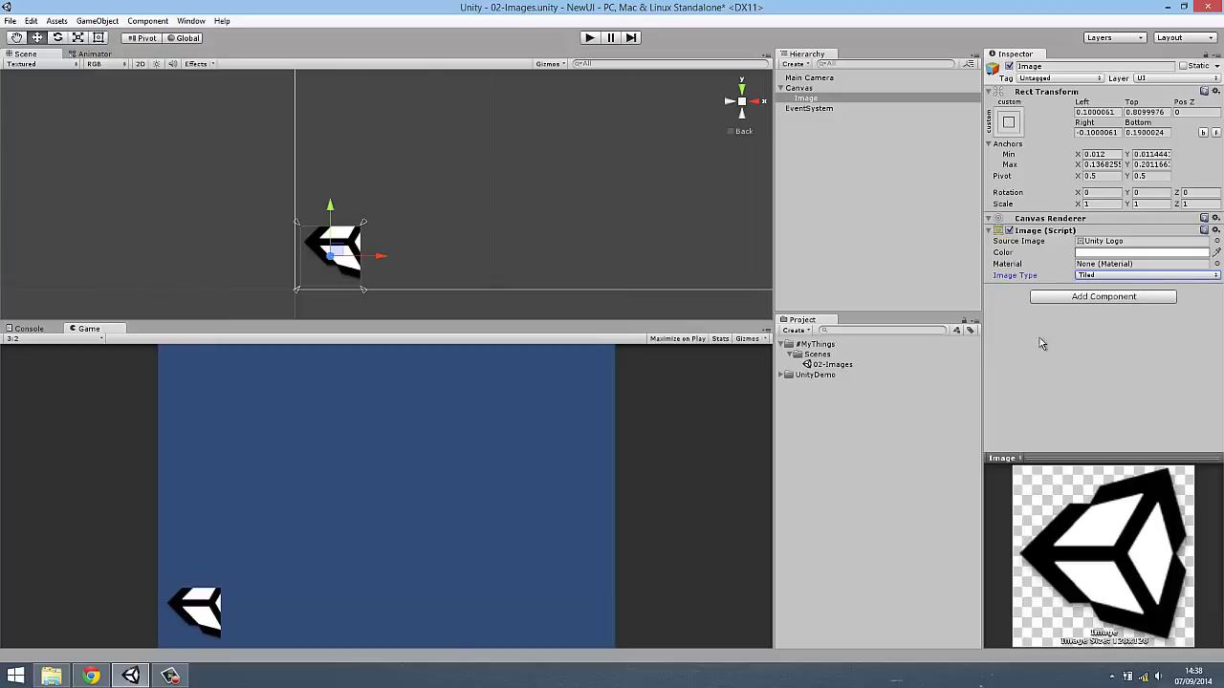
Step: Try stretching the tiled Image horizontally with the Scale tool
click(269, 542)
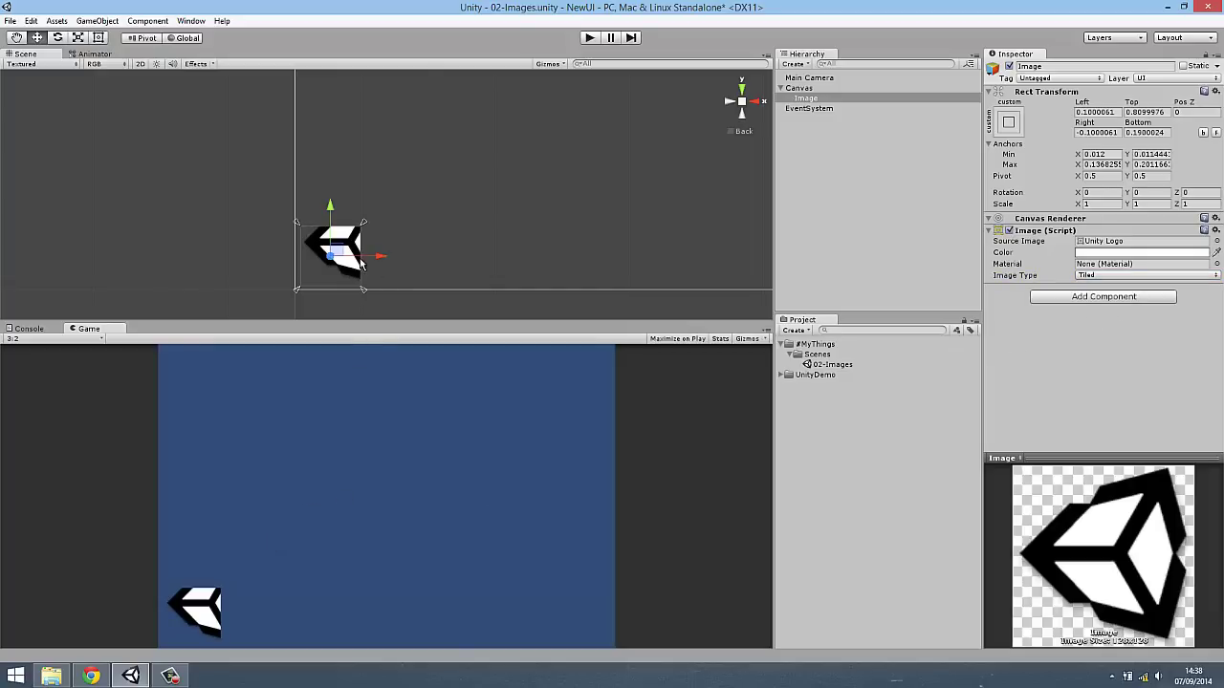
click(77, 37)
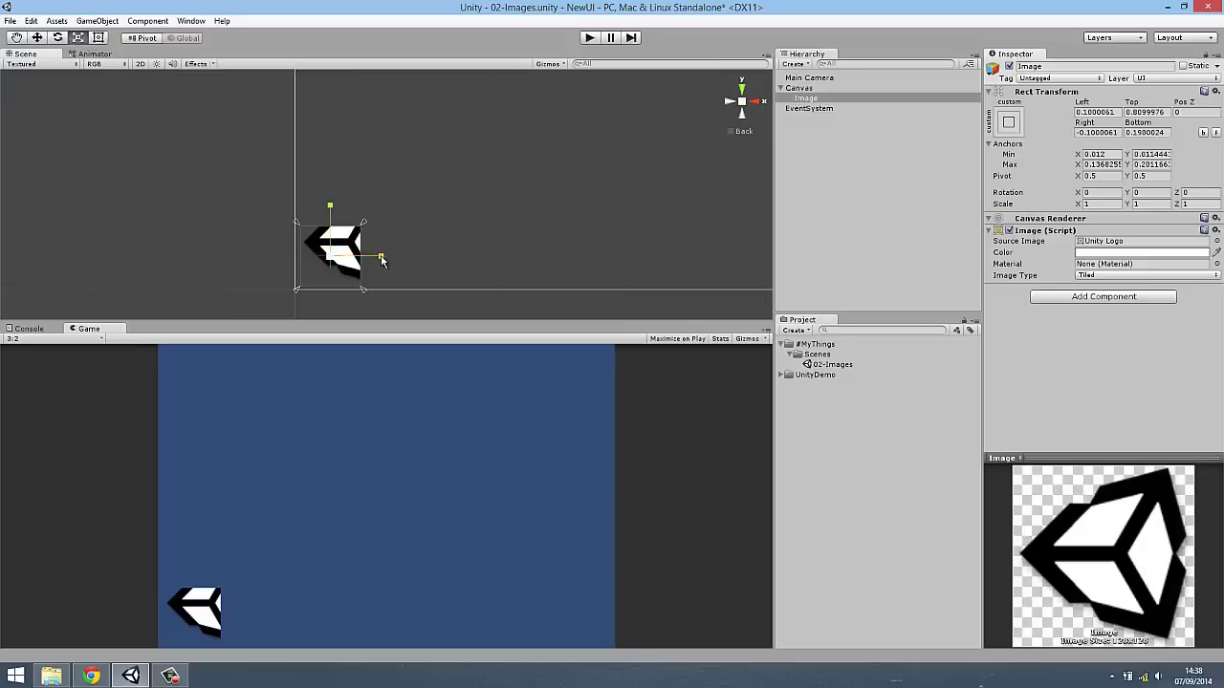
mouse_move(380, 257)
mouse_down()
mouse_move(585, 268)
mouse_move(311, 166)
mouse_up()
Step: Drag the tiled Image's anchors to the canvas right edge (x 0.012–1) and frame it
click(37, 38)
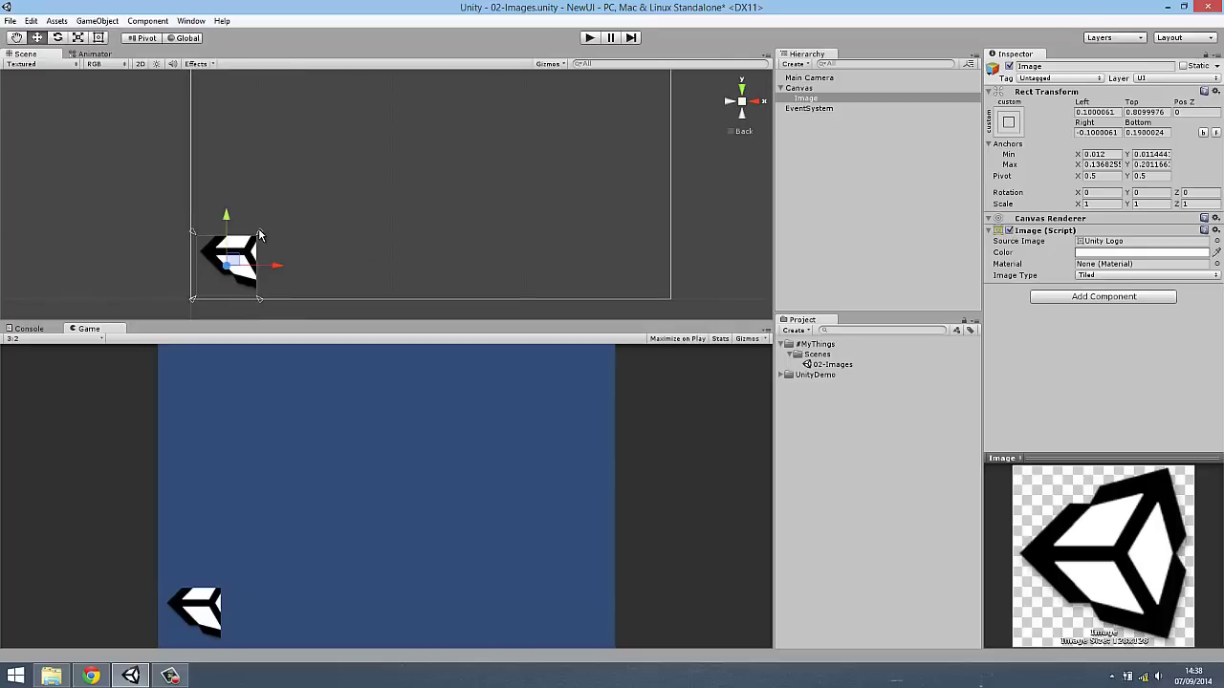
drag(258, 234, 693, 264)
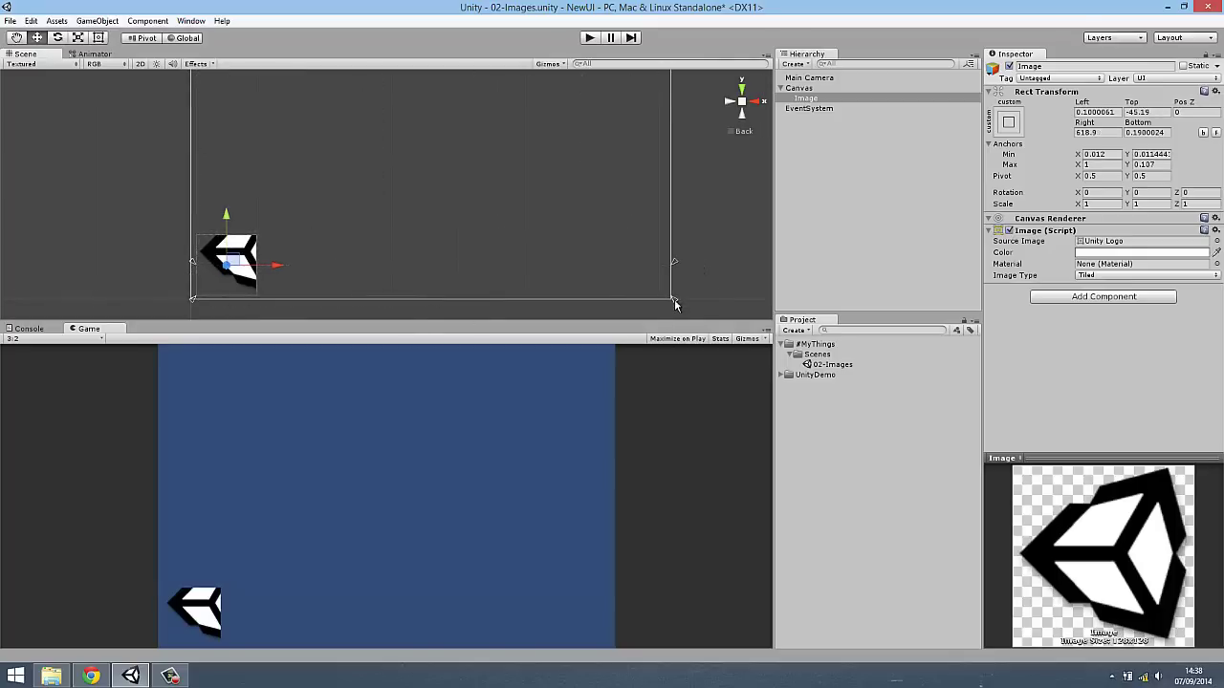
drag(674, 304, 681, 275)
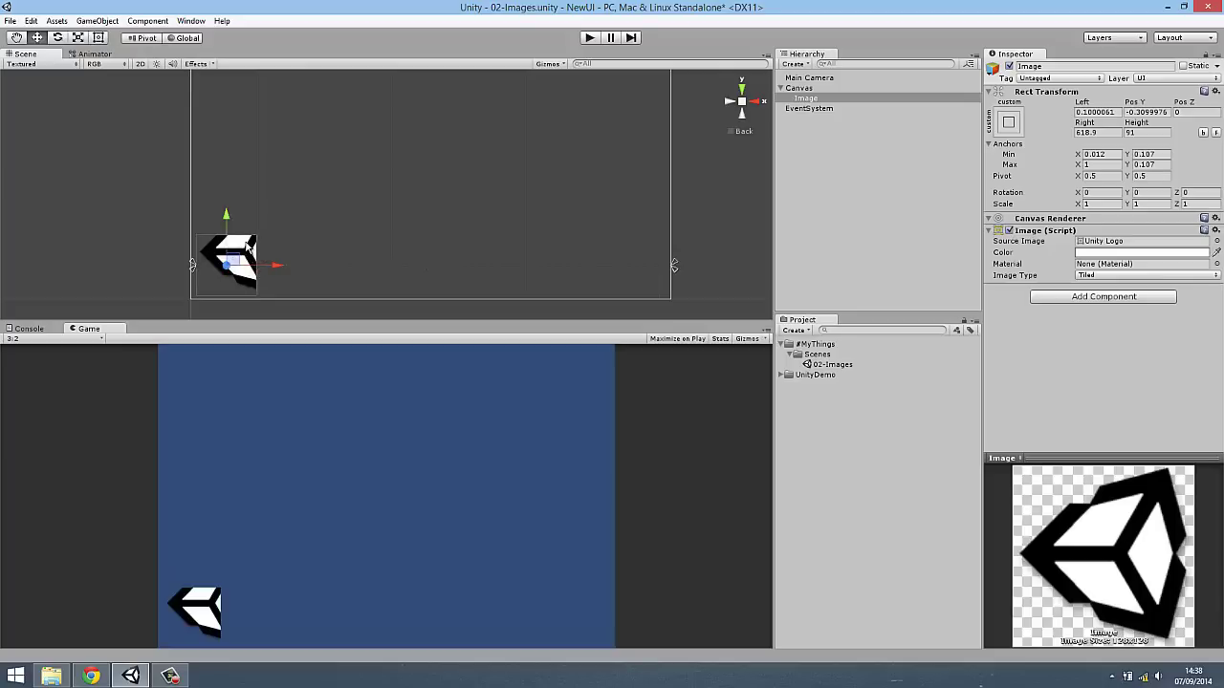
click(79, 38)
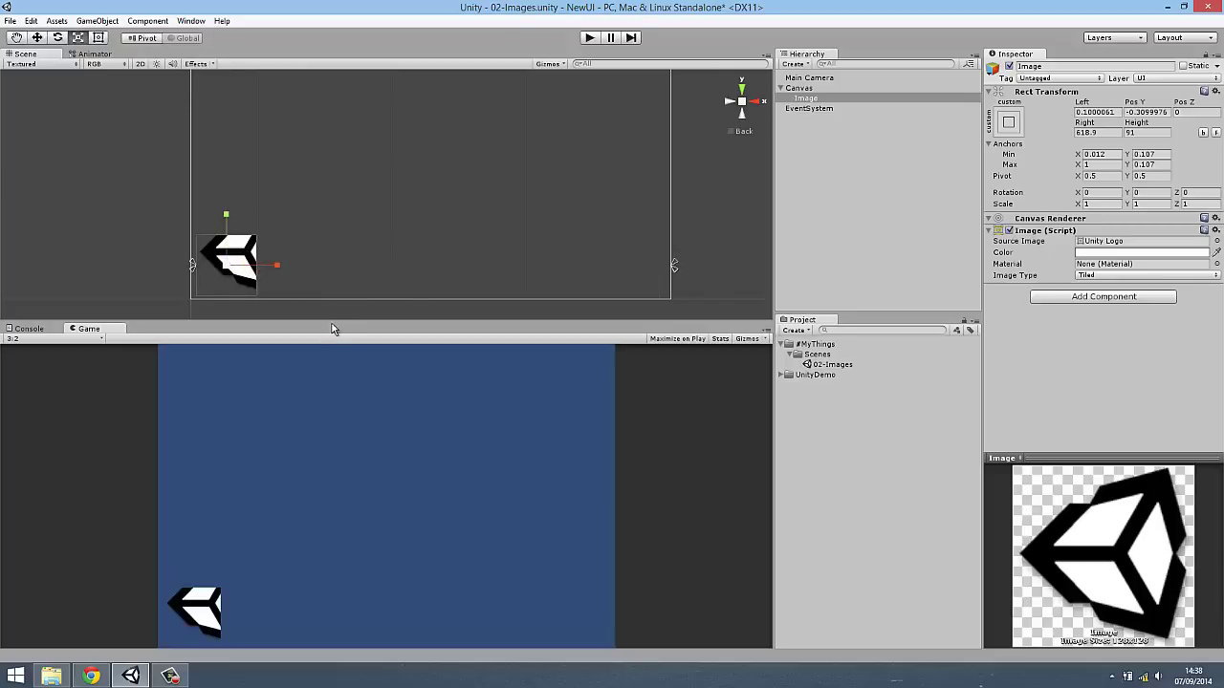
drag(332, 329, 369, 116)
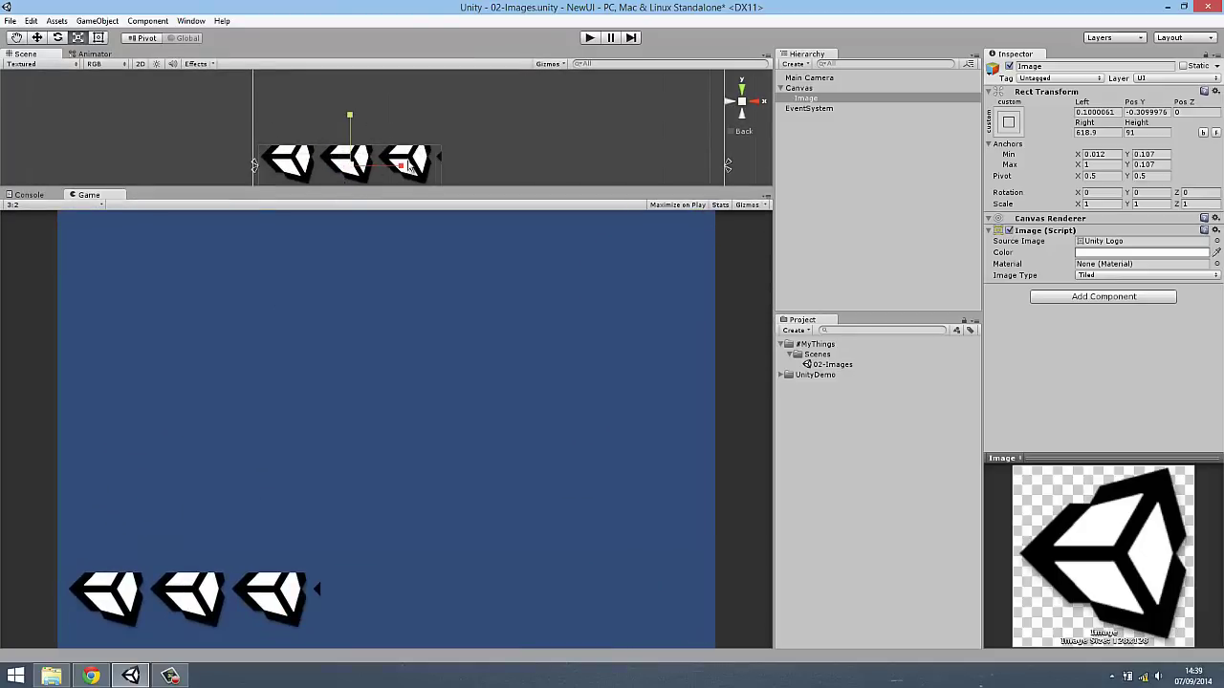
key(f)
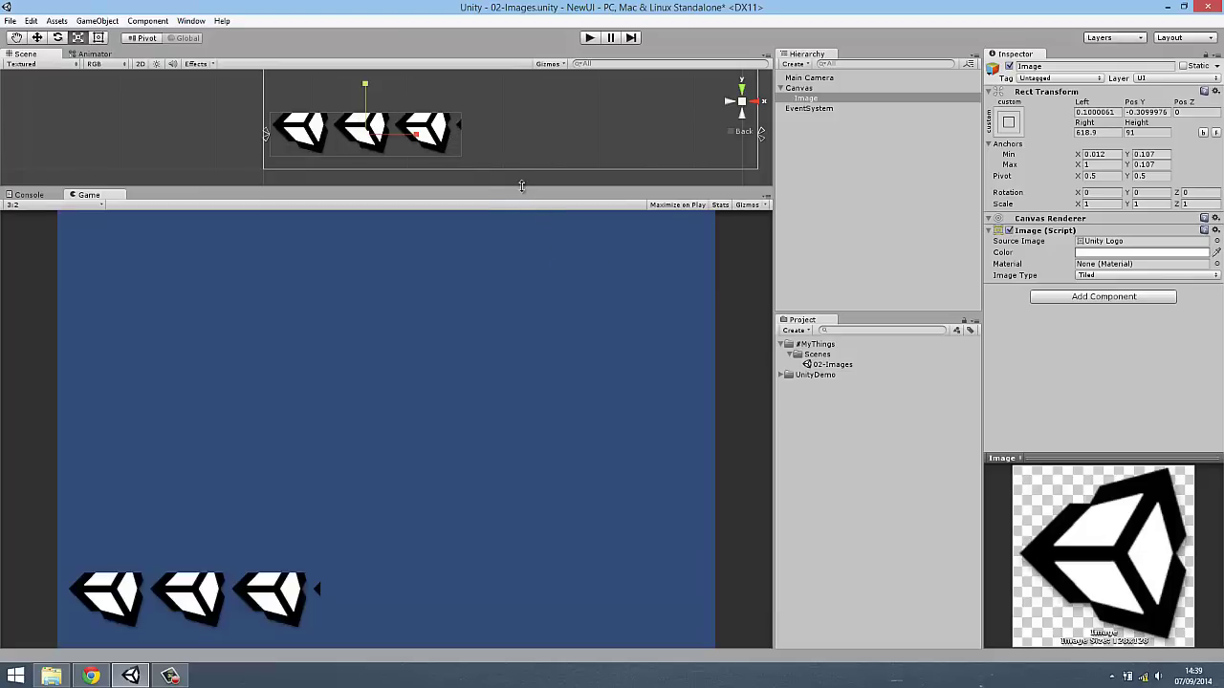
drag(521, 186, 517, 306)
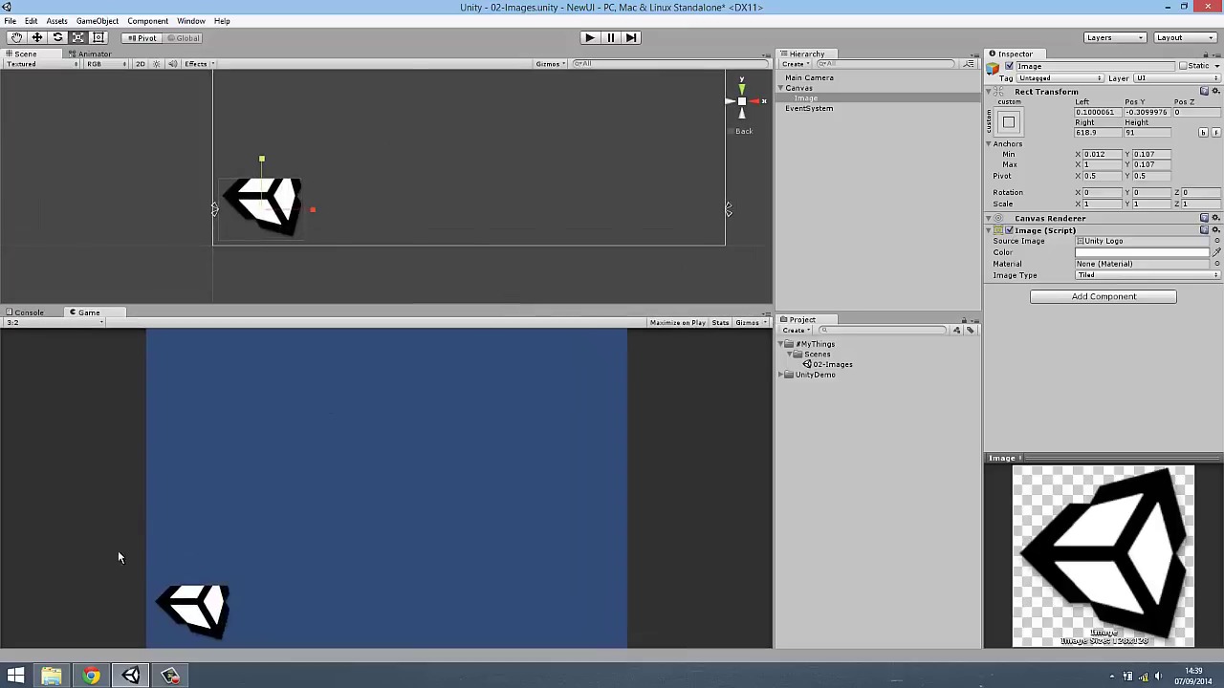
Step: Import the MetalBare0154_1_thumblarge texture and set its Texture Type to Sprite (2D and UI)
click(51, 676)
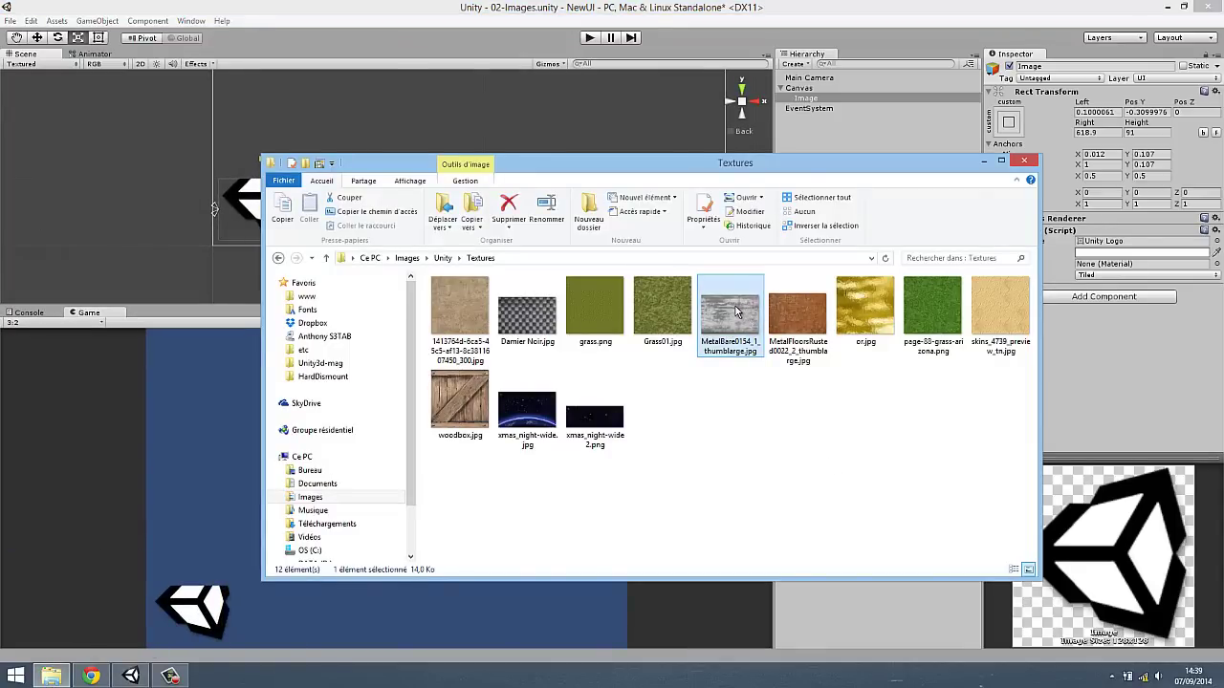
mouse_move(744, 313)
mouse_down()
mouse_move(796, 421)
mouse_move(836, 606)
mouse_up()
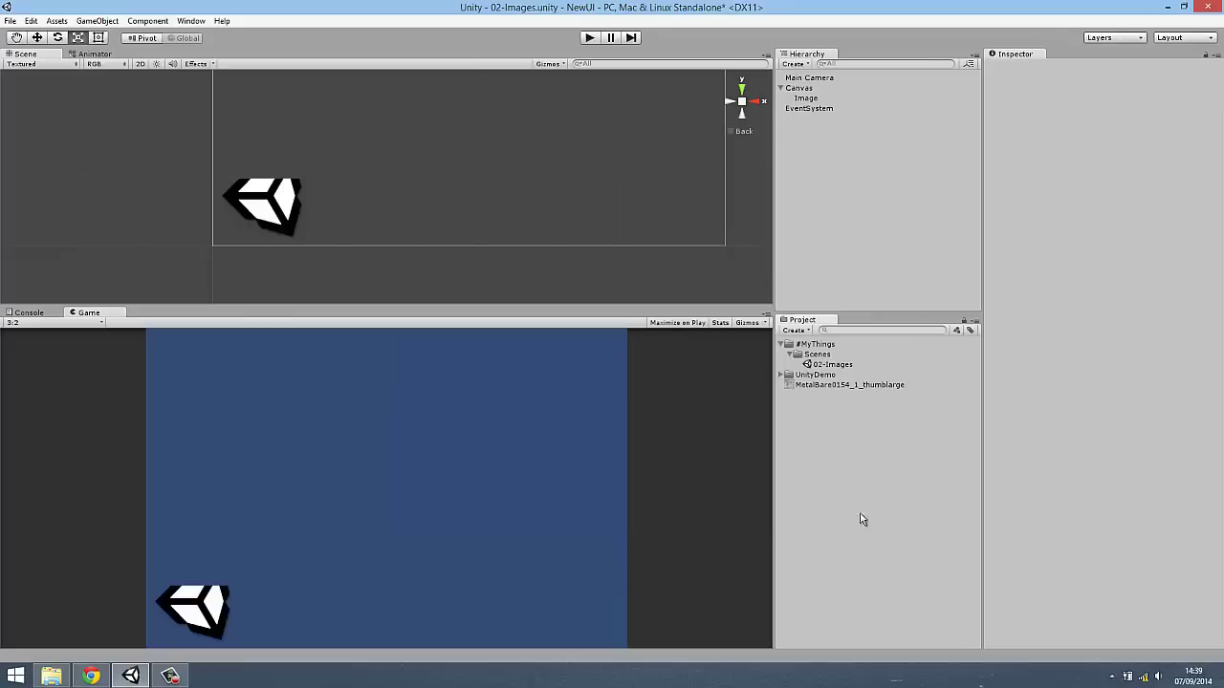
click(832, 387)
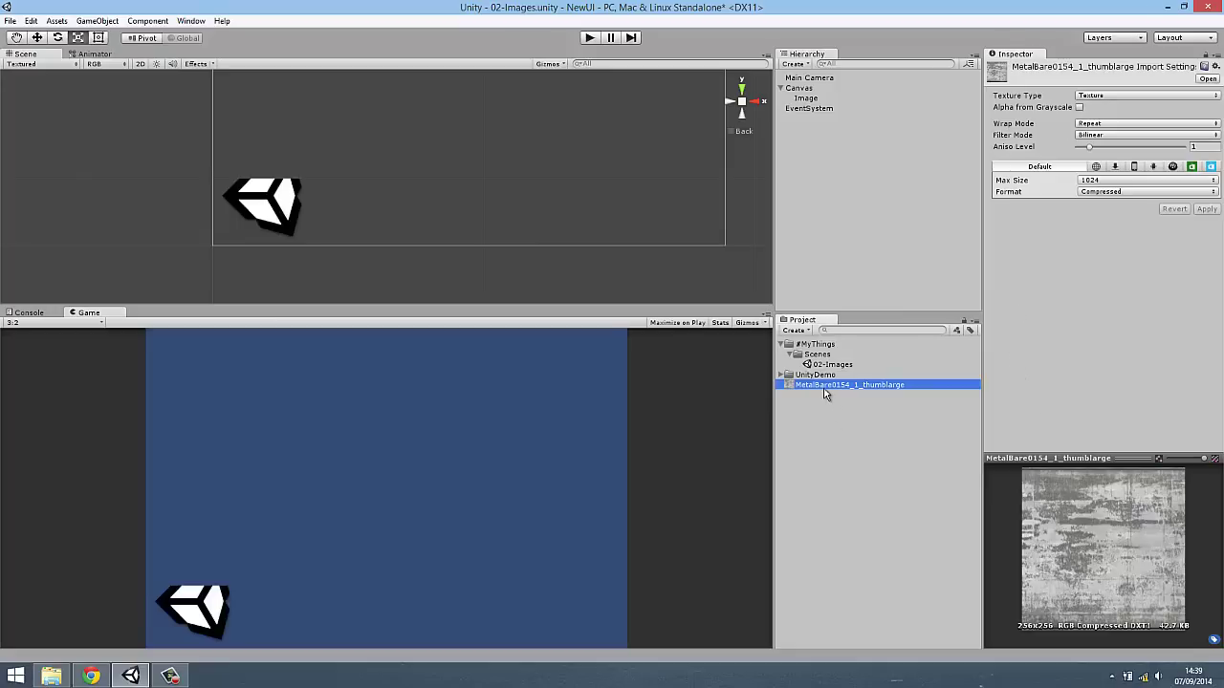
click(868, 405)
click(863, 385)
click(1090, 96)
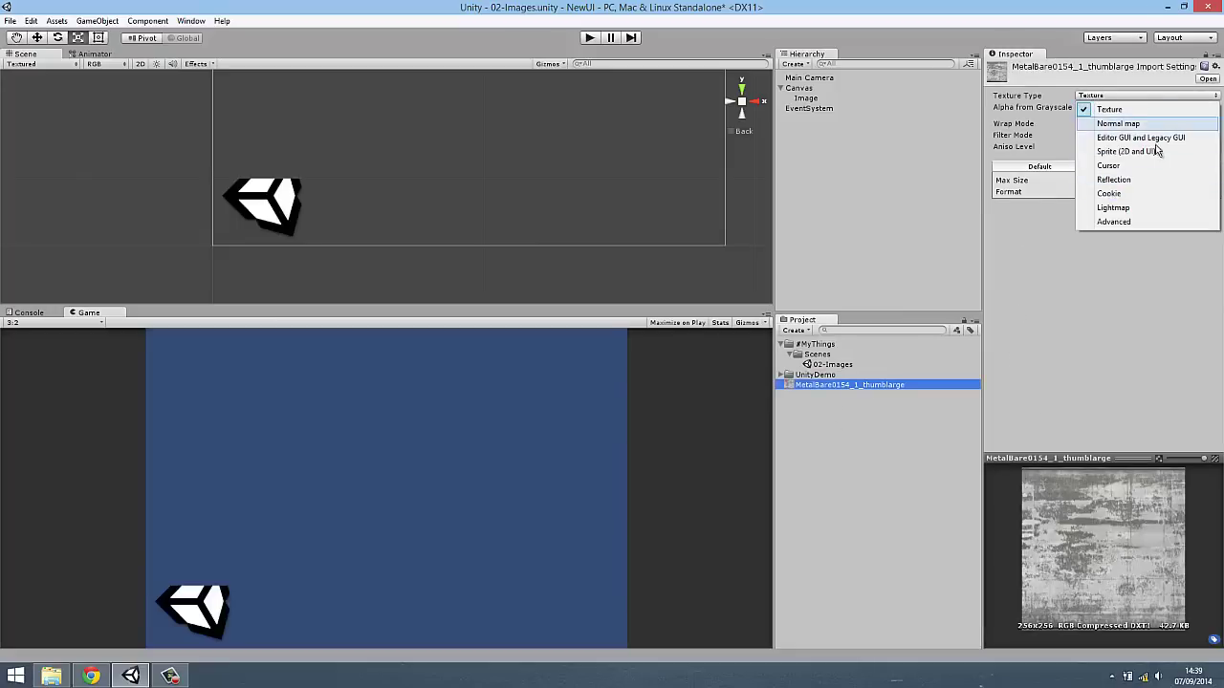
click(1127, 152)
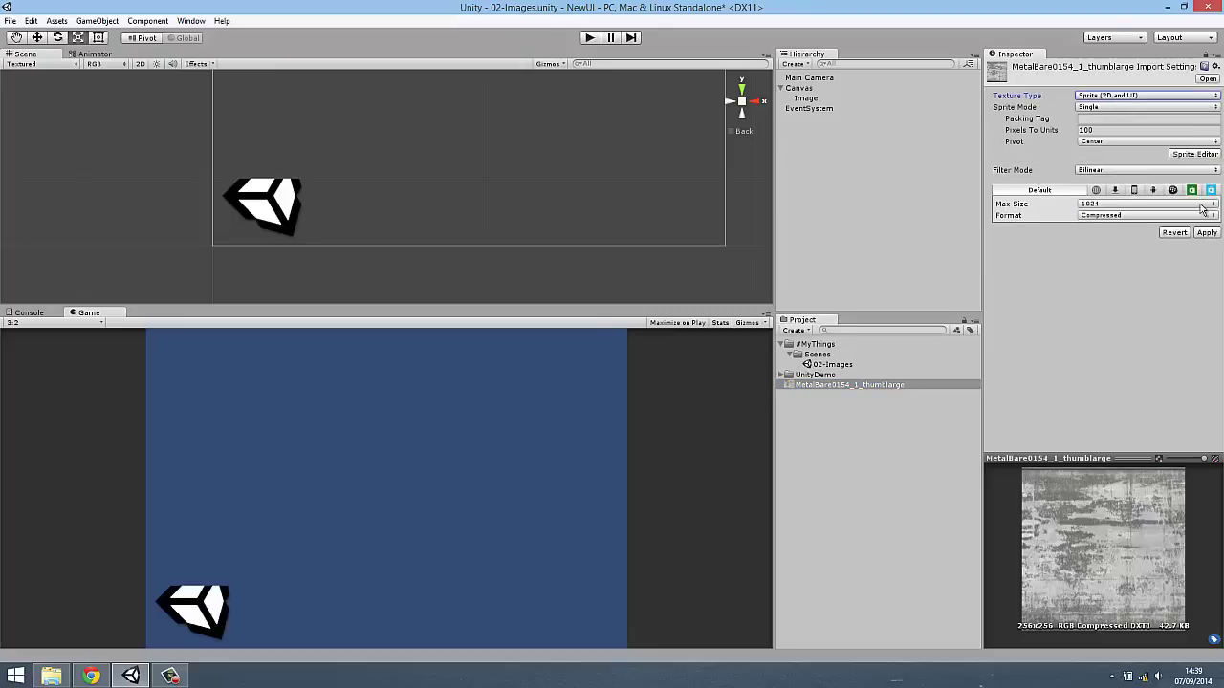
Step: Assign the MetalBare sprite as the Image's Source Image
click(850, 387)
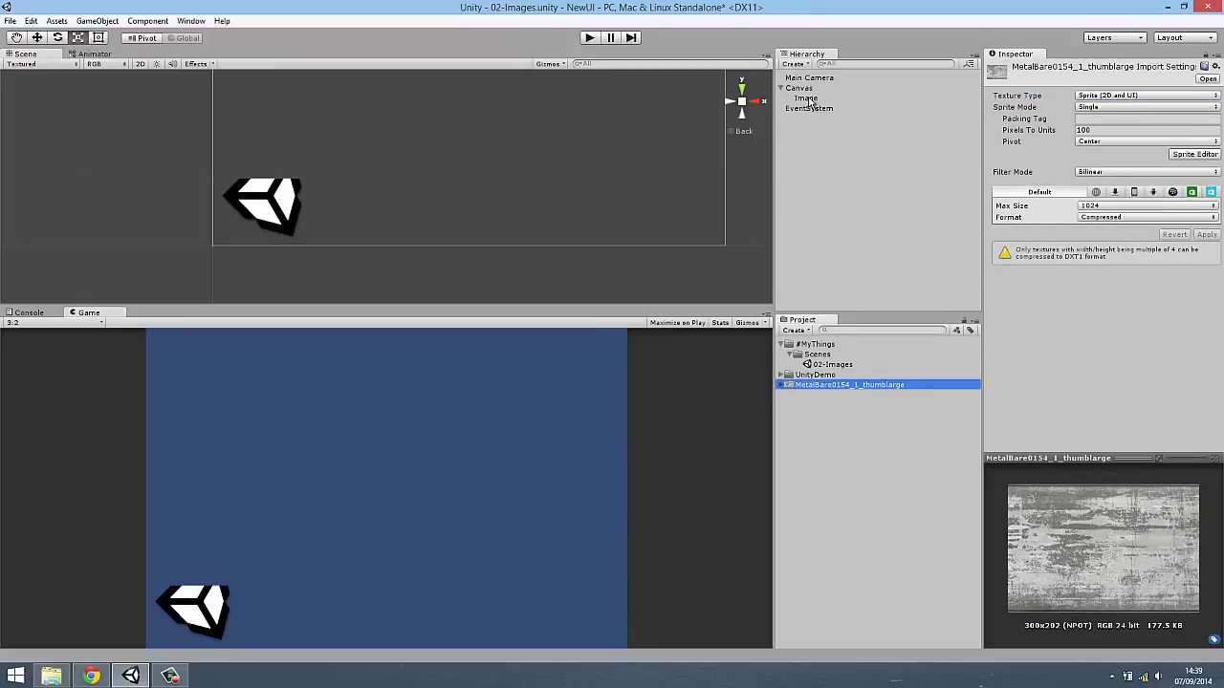
click(806, 99)
drag(850, 385, 1128, 247)
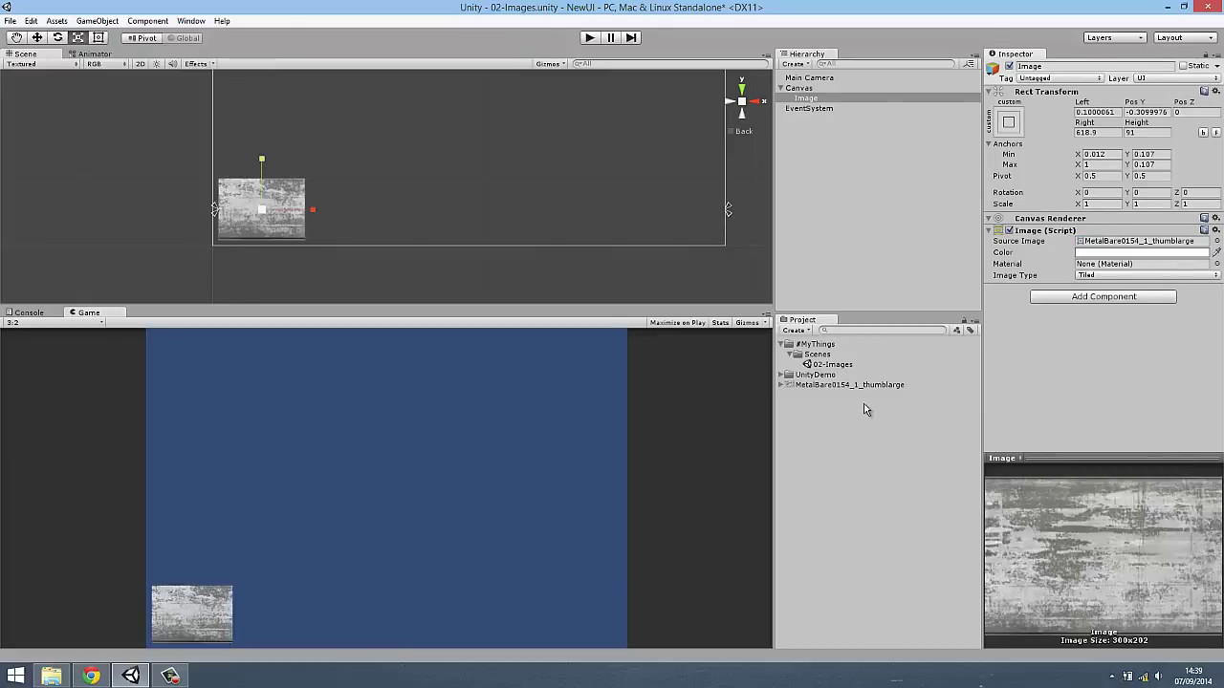
drag(280, 303, 340, 159)
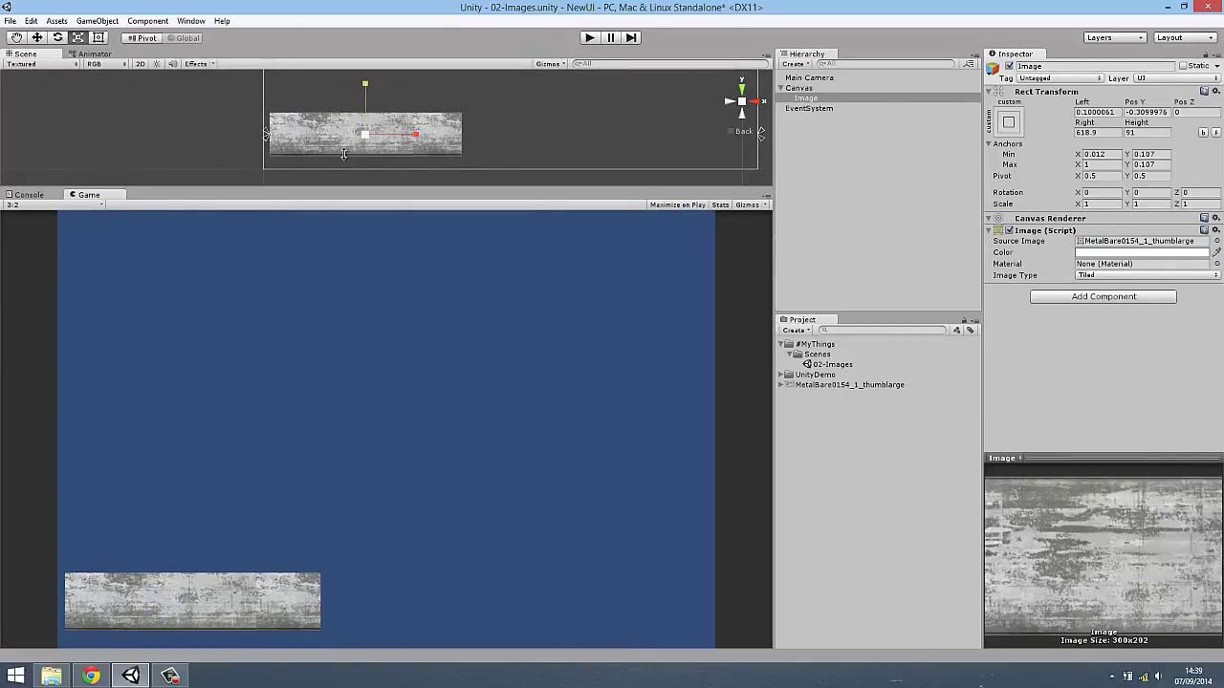
drag(346, 160, 393, 95)
drag(431, 134, 445, 126)
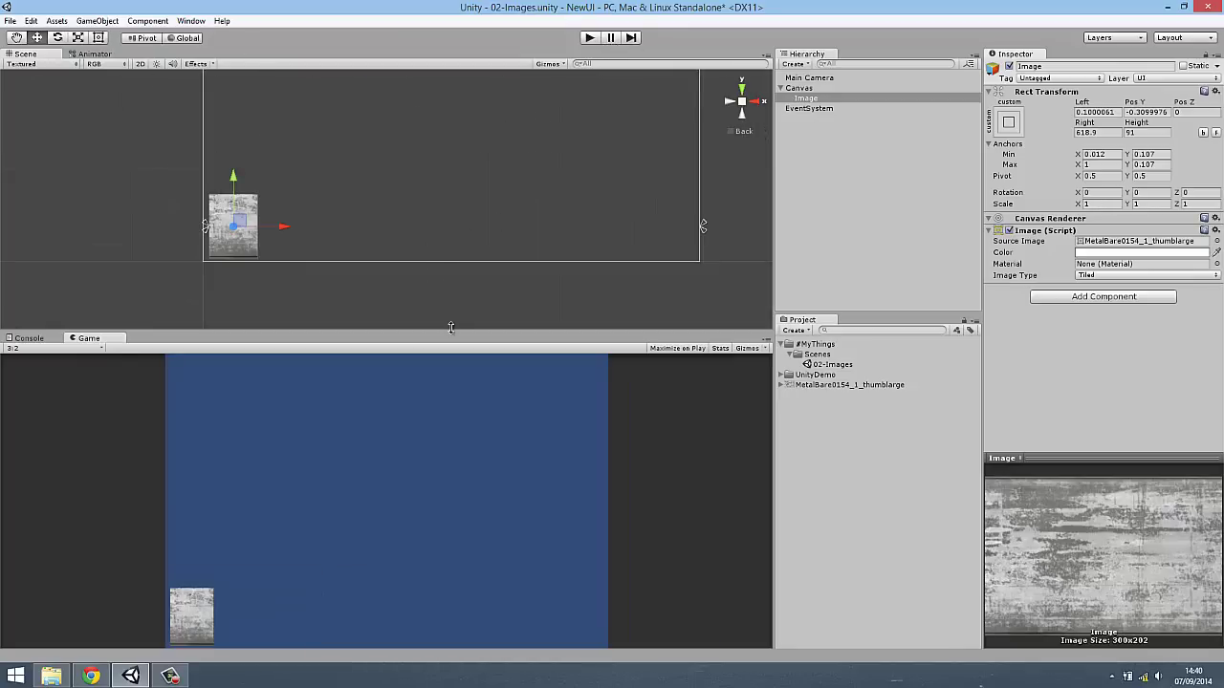
Step: Widen the metal Image toward the canvas edges with the Rect tool, undoing an overshoot
click(98, 38)
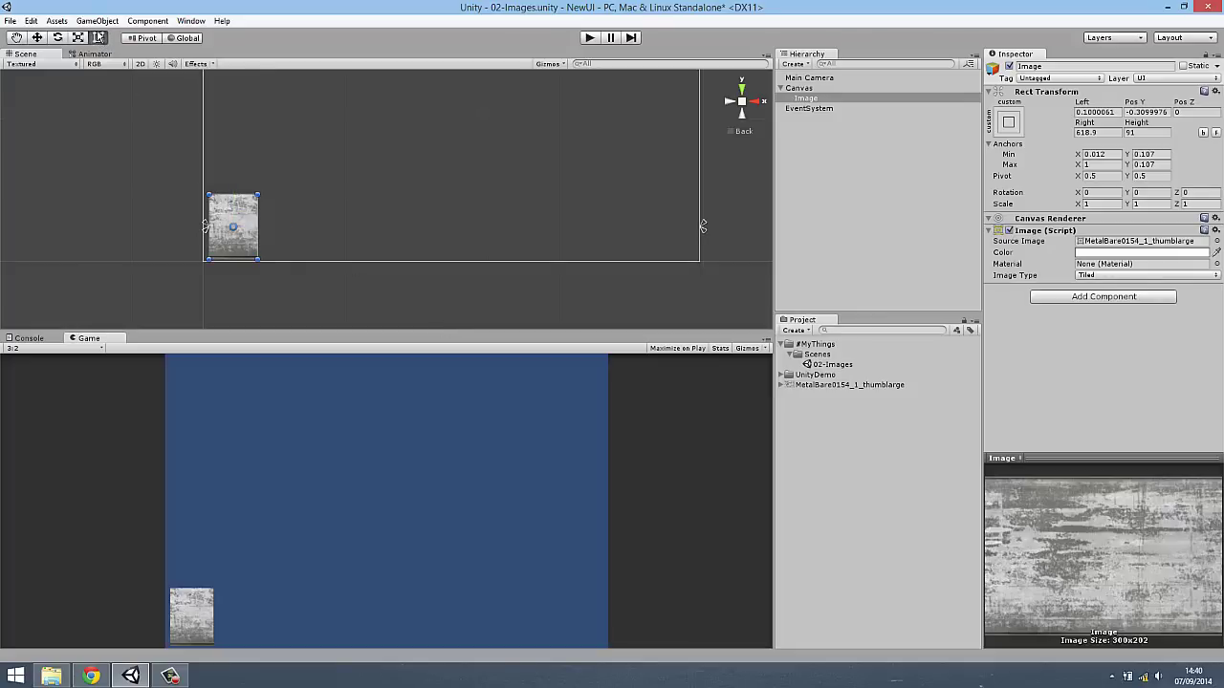
scroll(377, 204, up, 2)
scroll(587, 205, up, 2)
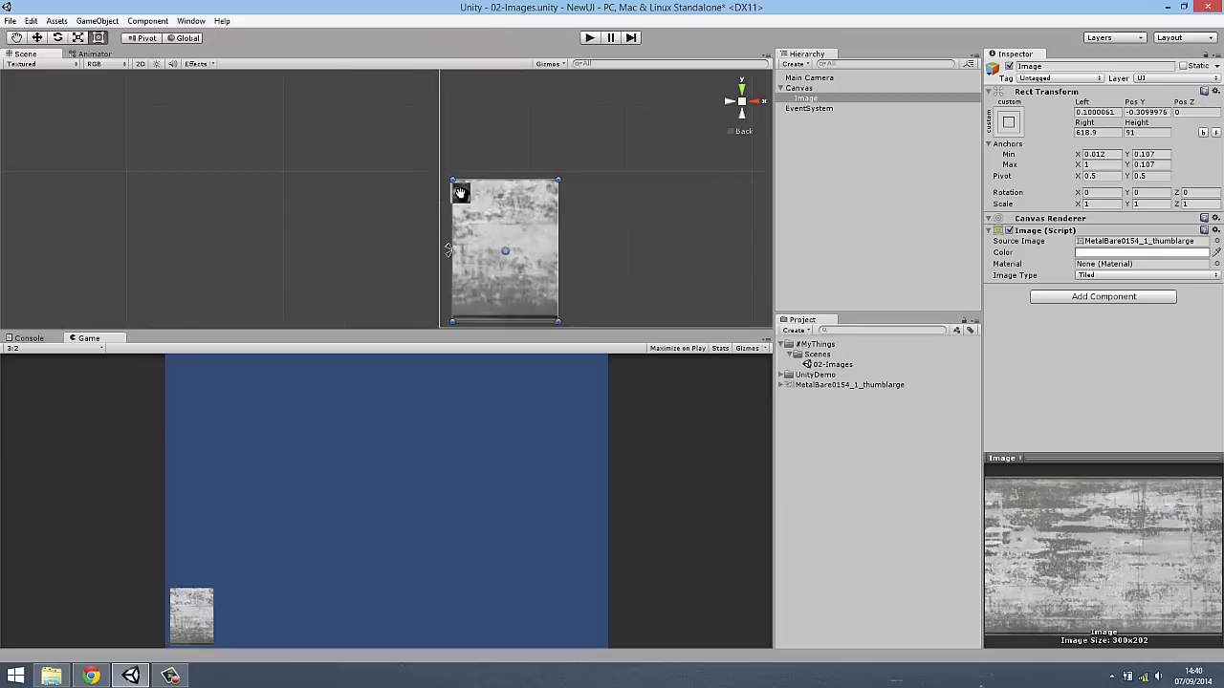
middle_drag(464, 191, 301, 162)
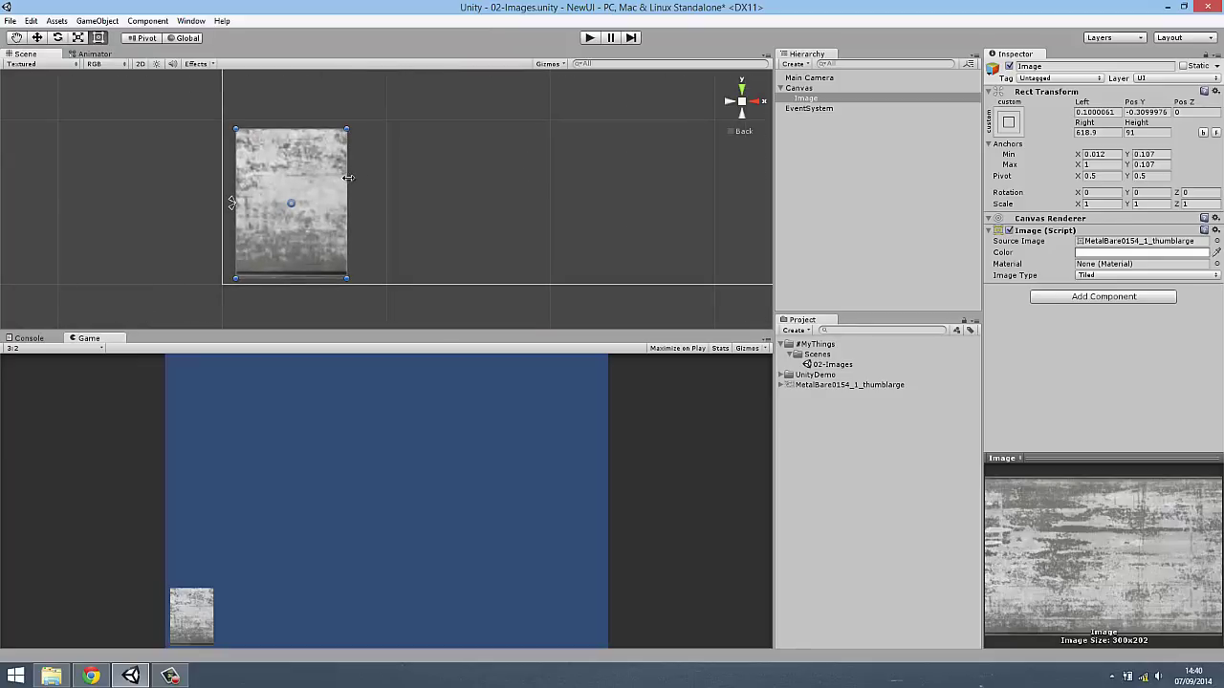
drag(357, 183, 543, 183)
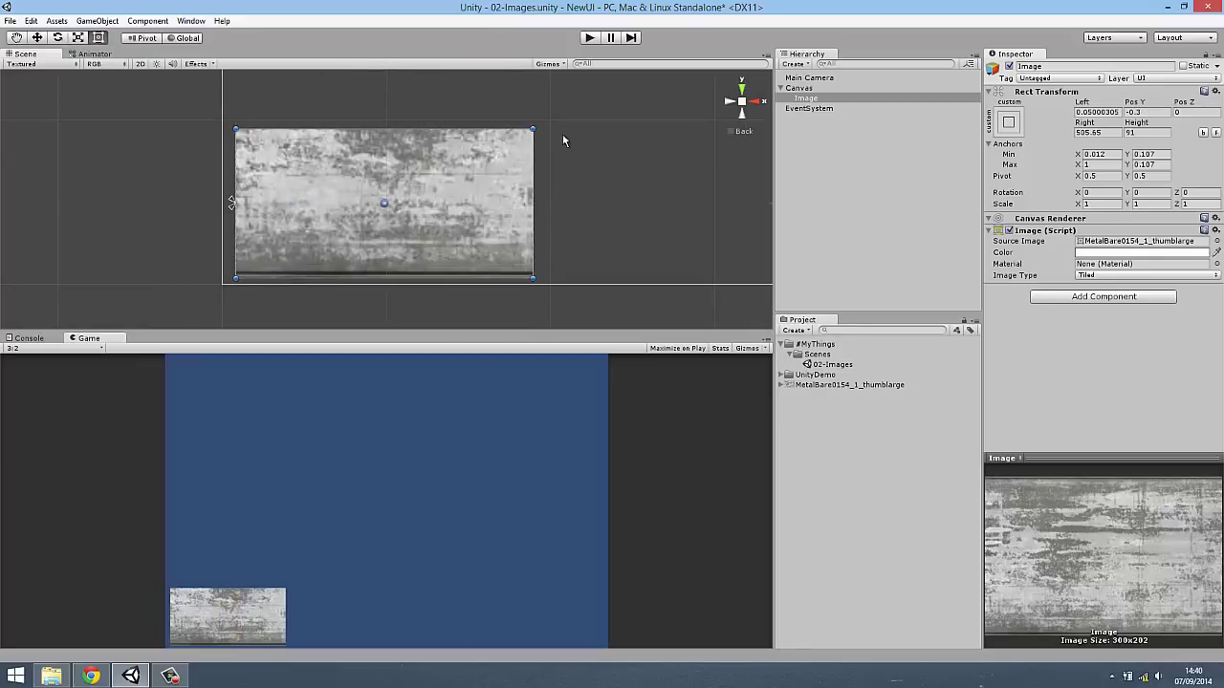
mouse_move(535, 124)
mouse_down()
mouse_move(719, 96)
mouse_move(587, 123)
mouse_up()
scroll(389, 209, down, 10)
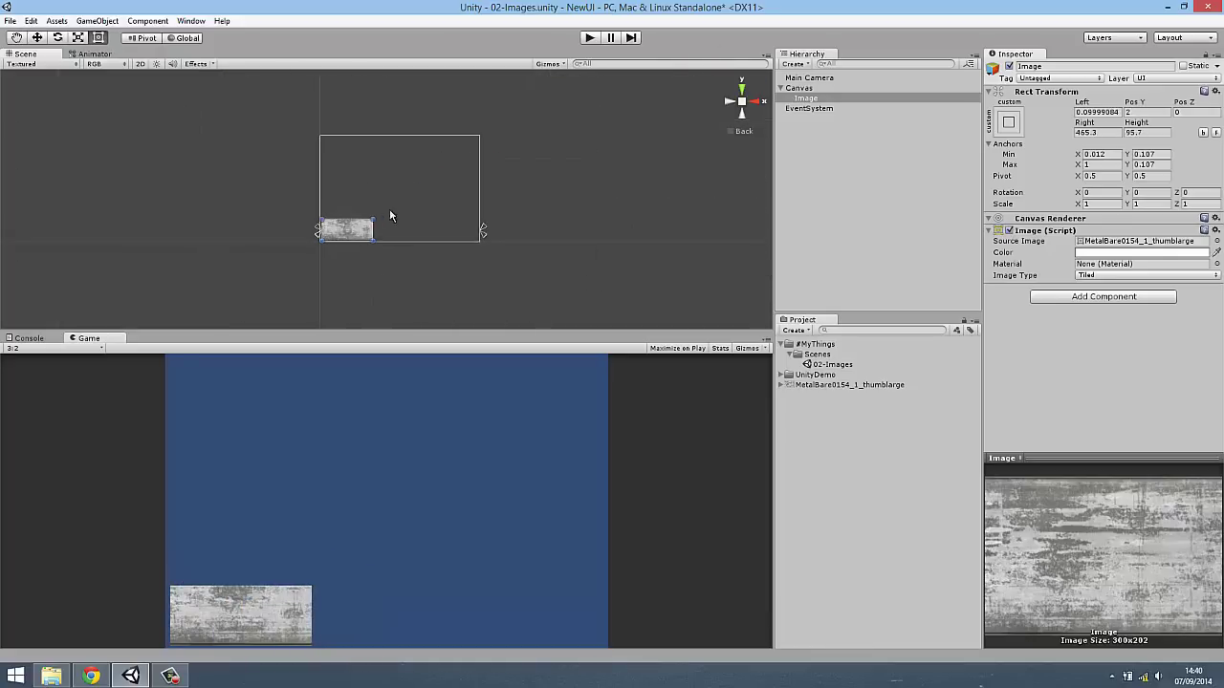
drag(374, 217, 756, 125)
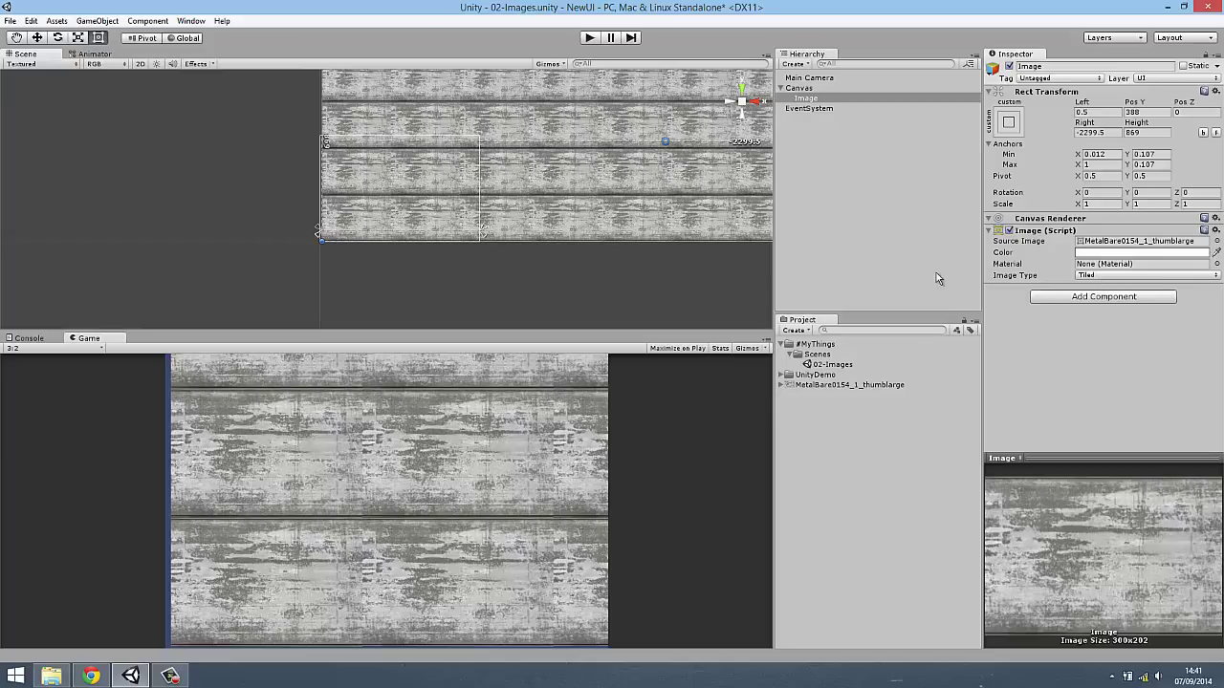
scroll(585, 181, down, 1)
click(820, 100)
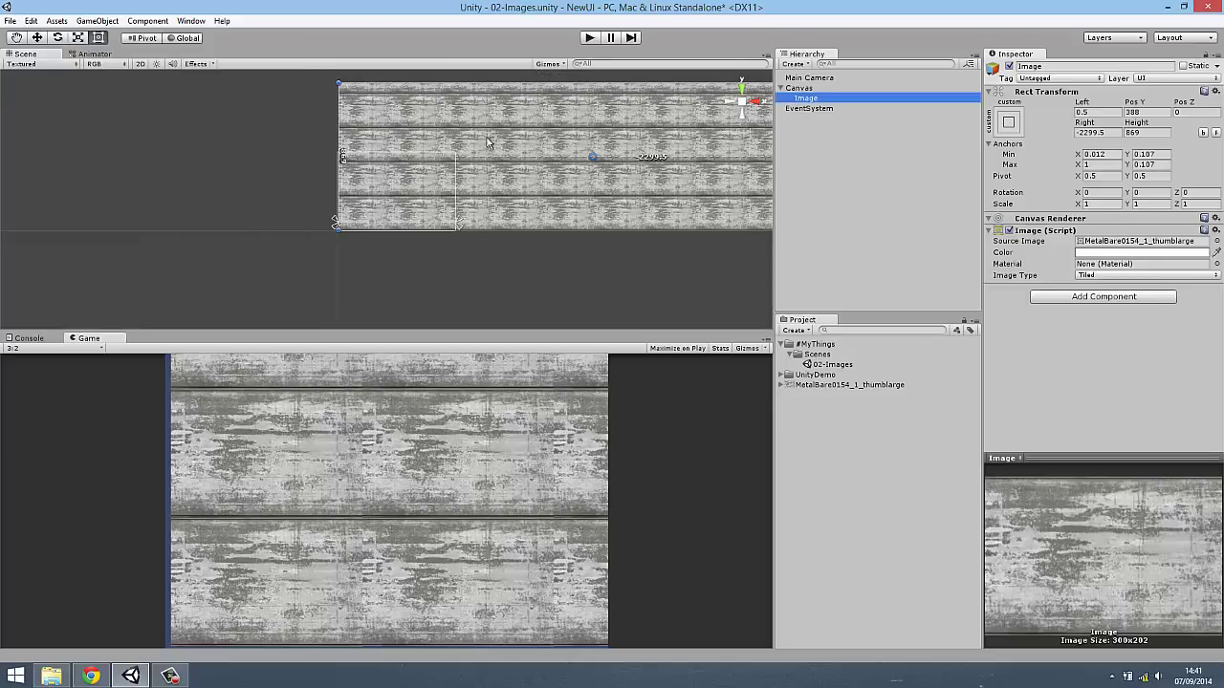
key(ctrl+z)
Step: Stretch the Image to the right edge and move its left anchor to the canvas's left edge
scroll(398, 250, up, 4)
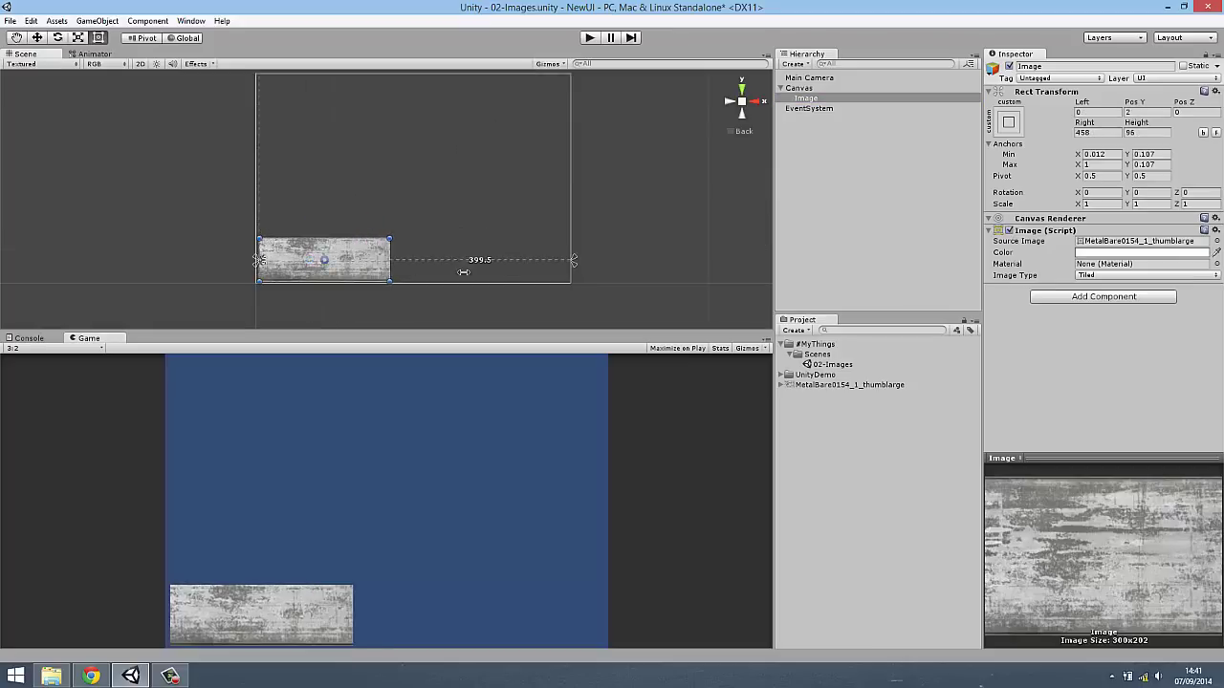
drag(462, 272, 572, 260)
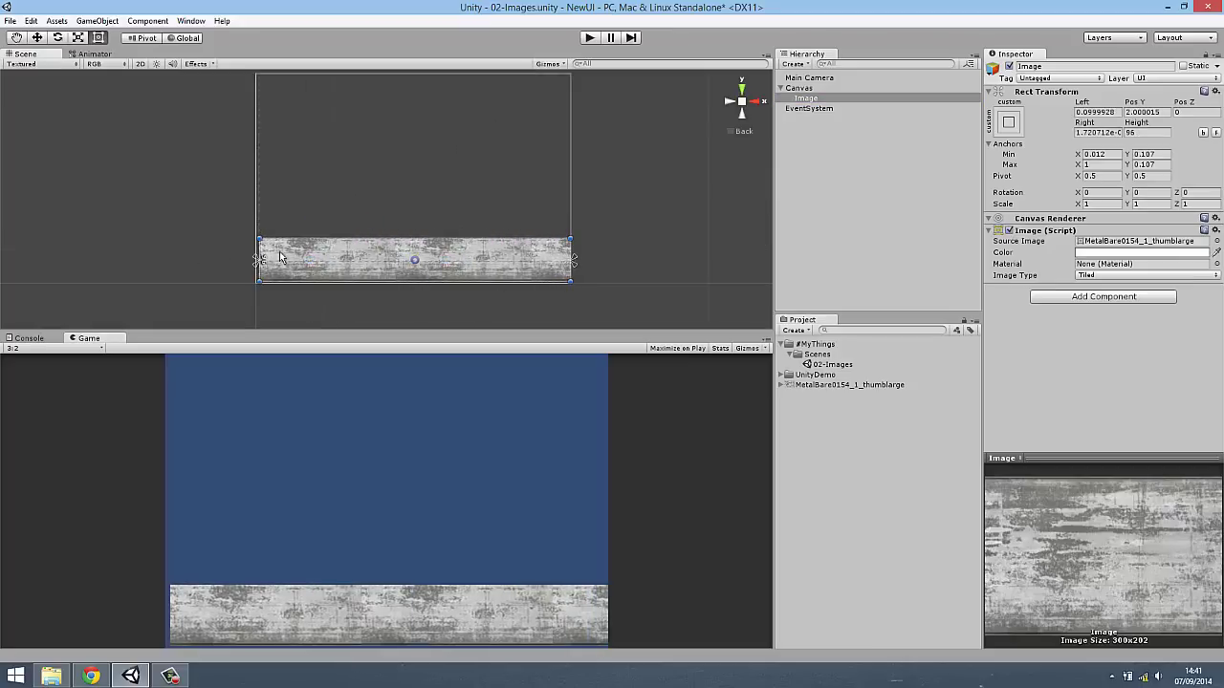
scroll(286, 258, up, 3)
drag(174, 226, 175, 225)
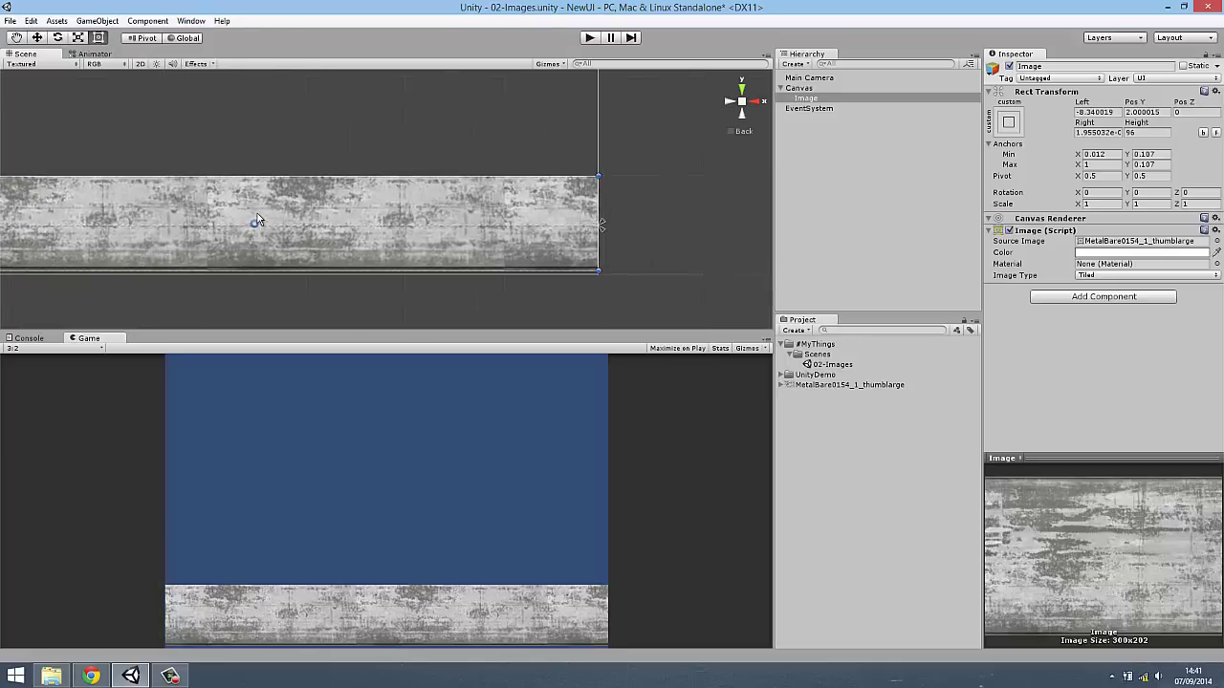
middle_drag(257, 213, 552, 236)
scroll(466, 247, up, 2)
middle_drag(466, 247, 512, 259)
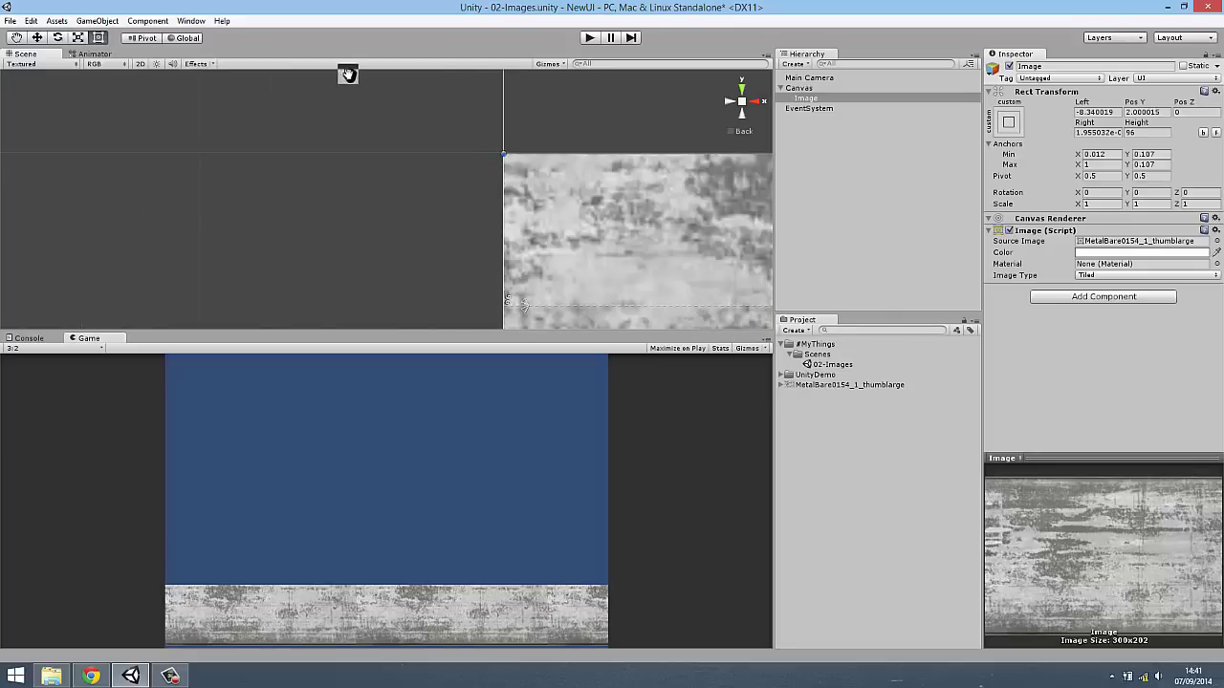
scroll(395, 169, up, 2)
drag(373, 153, 364, 156)
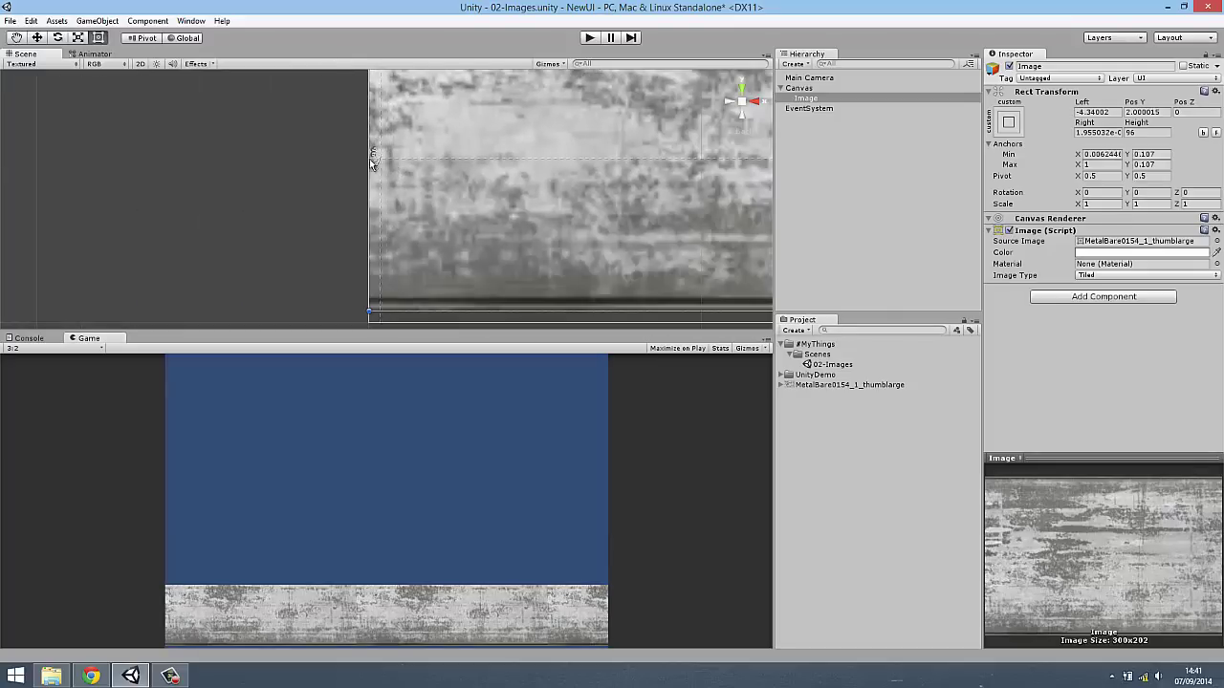
scroll(413, 274, down, 1)
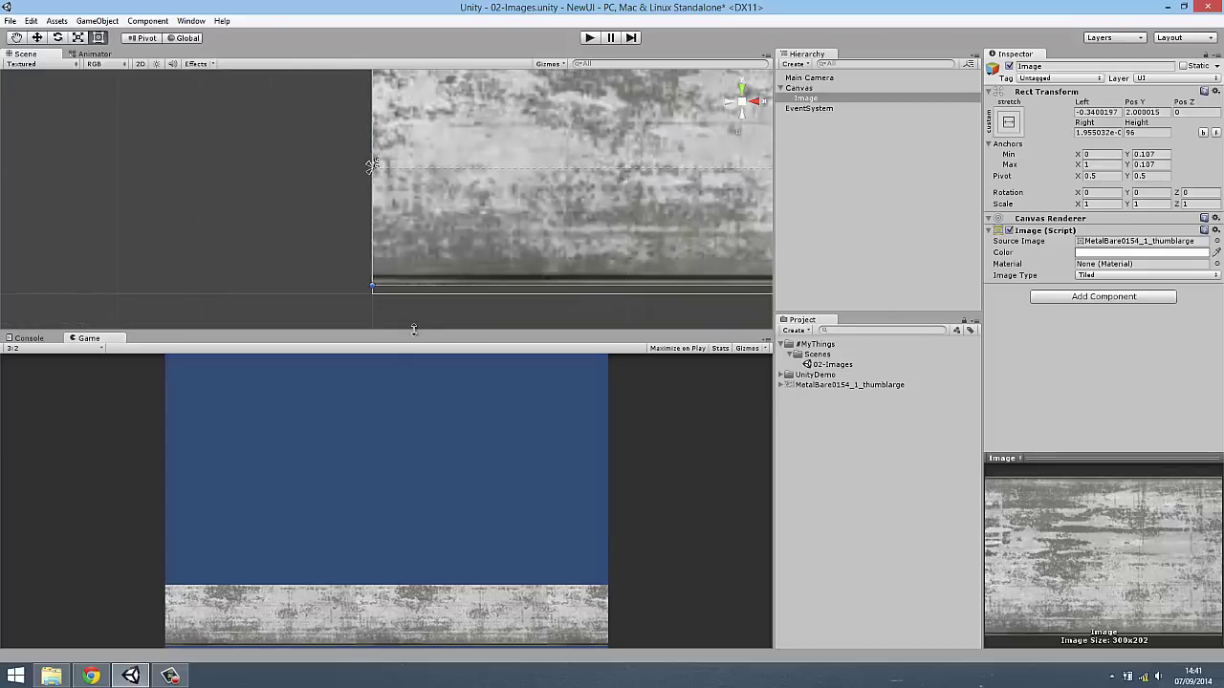
mouse_move(416, 331)
mouse_down()
mouse_move(454, 238)
mouse_move(437, 338)
mouse_move(458, 315)
mouse_move(463, 325)
mouse_move(582, 111)
mouse_up()
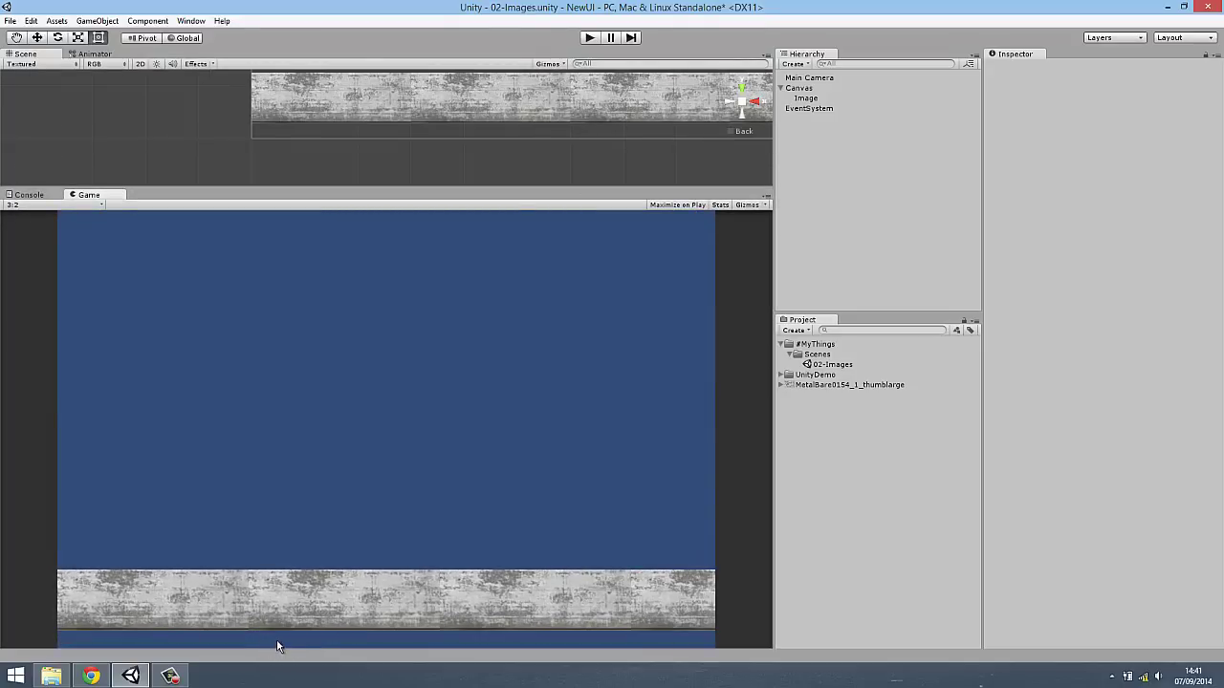
Step: Select the metal Image and drag its bottom anchor down to its bottom edge
drag(525, 190, 504, 360)
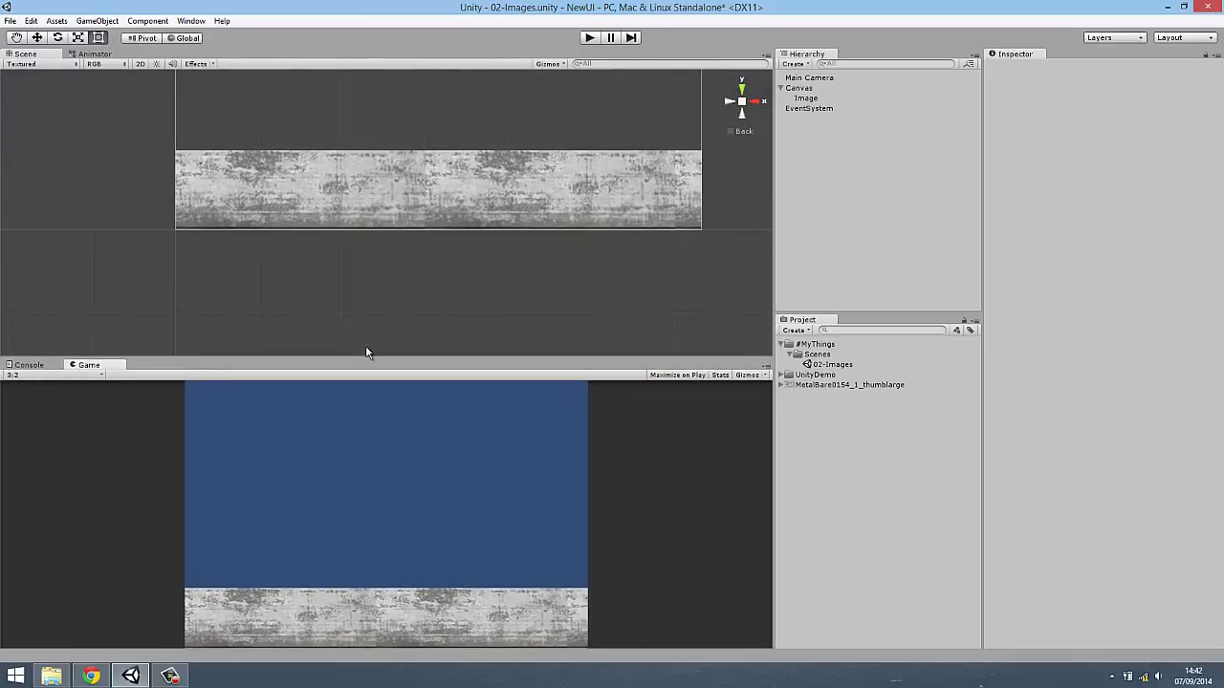
drag(363, 355, 361, 358)
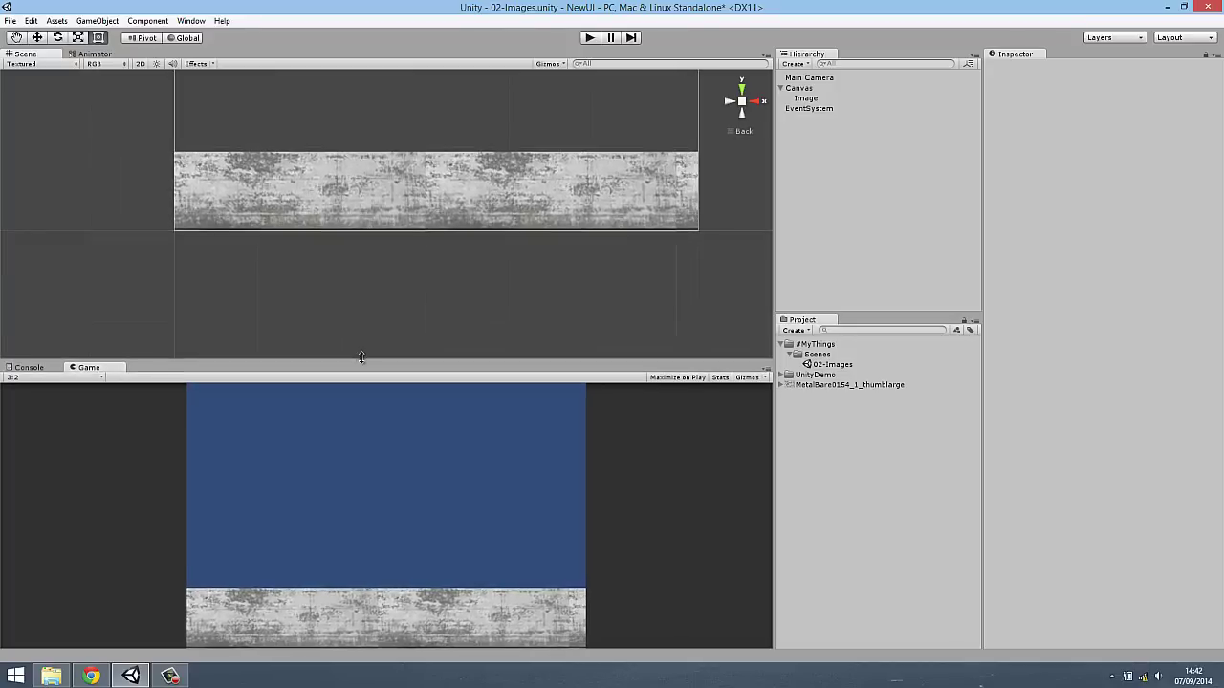
click(578, 169)
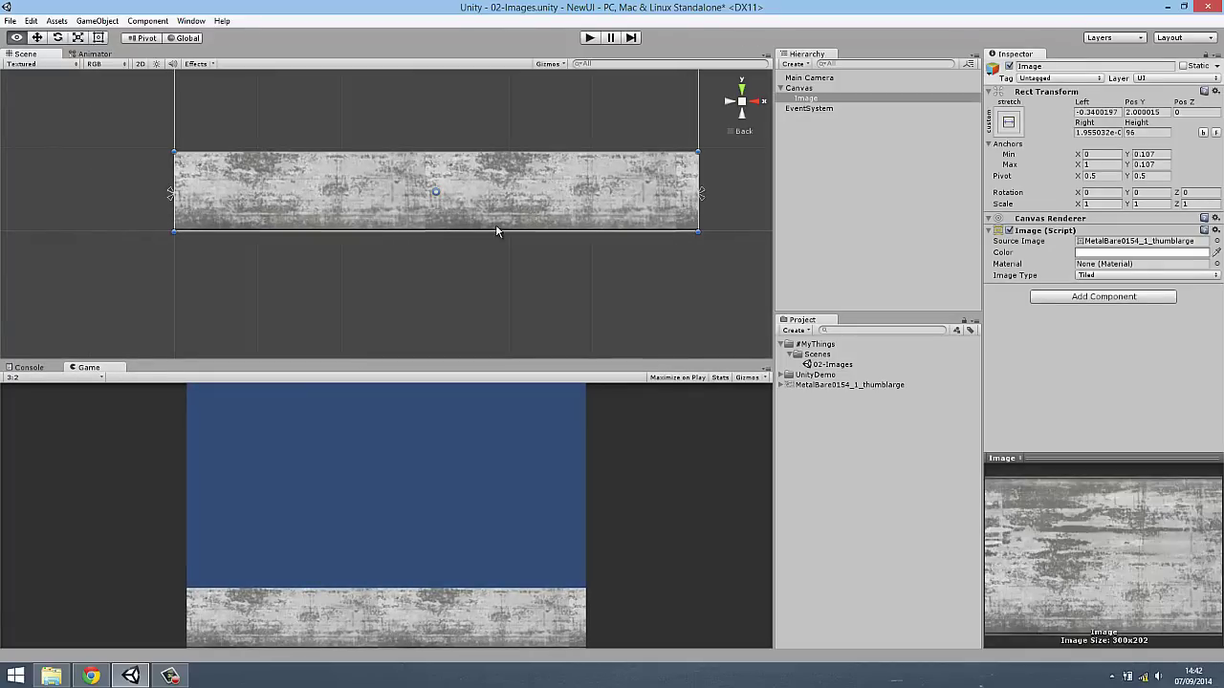
scroll(445, 265, up, 5)
scroll(426, 190, up, 5)
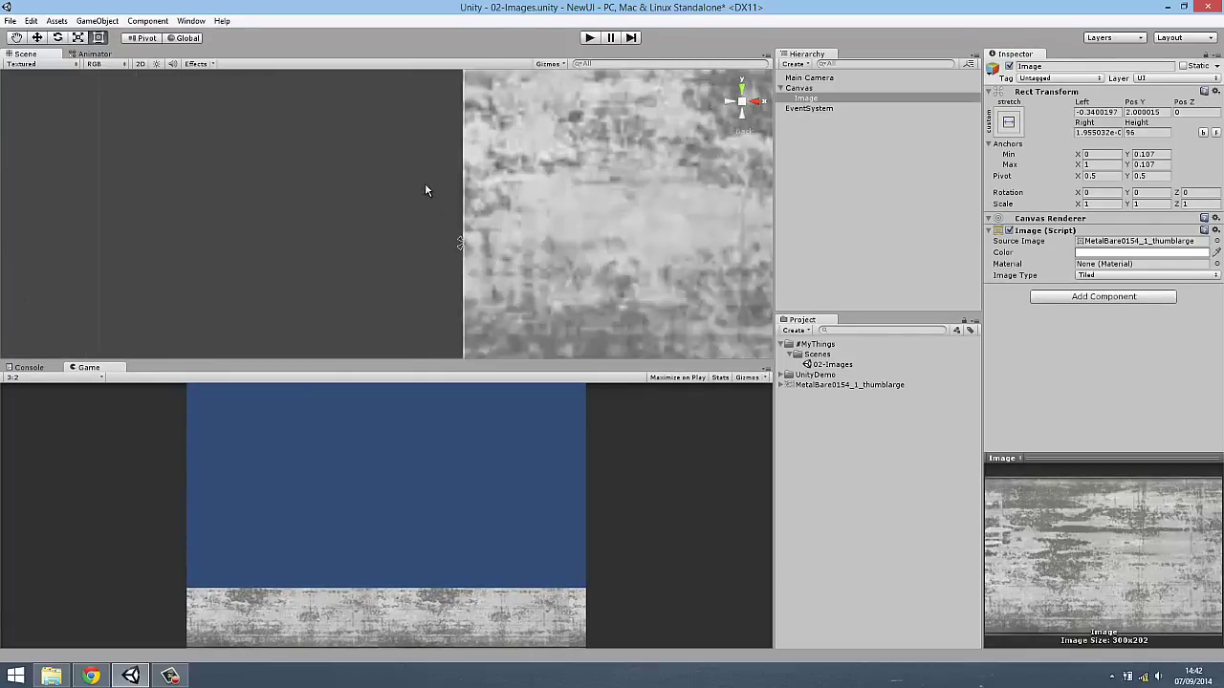
scroll(428, 182, down, 3)
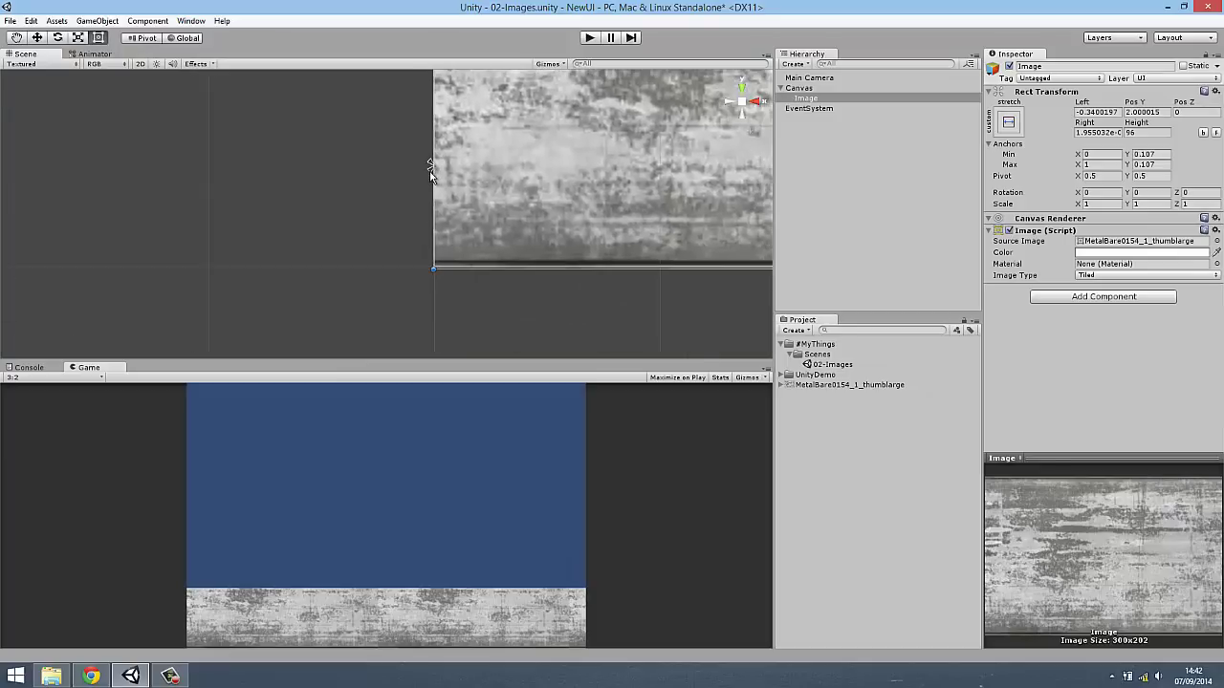
drag(430, 172, 428, 277)
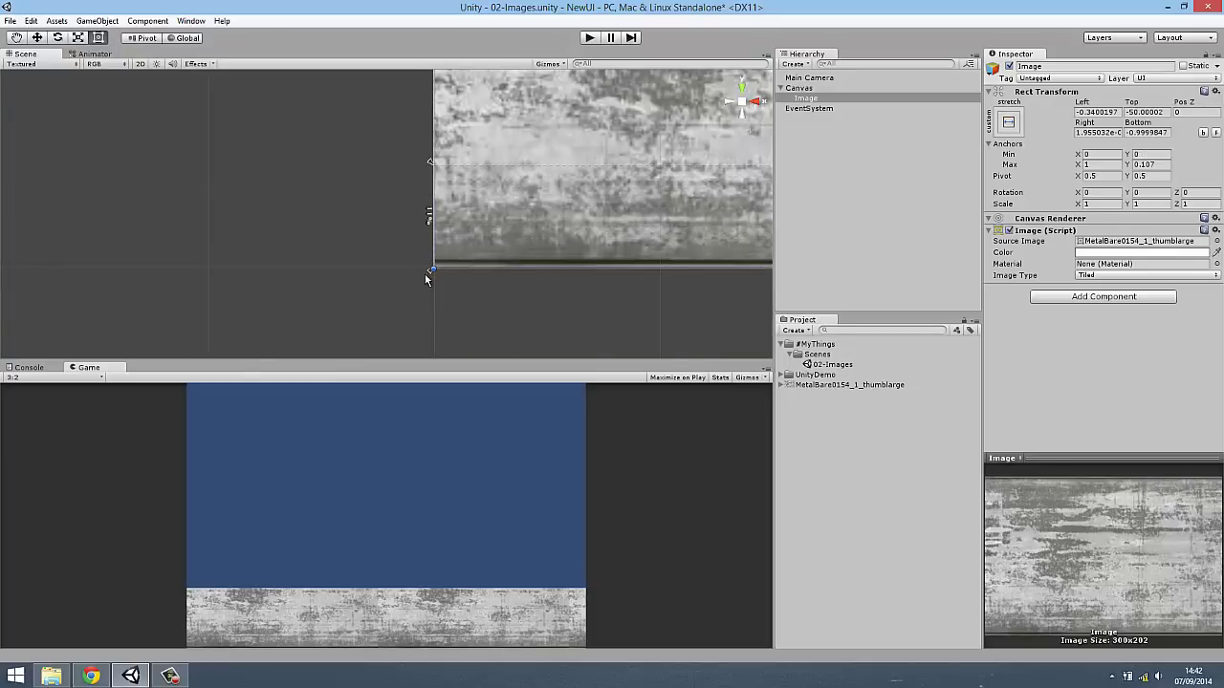
scroll(587, 219, down, 3)
Step: Recentre the Image in the Scene view and enlarge the Game view to check the stretching
middle_drag(587, 219, 341, 269)
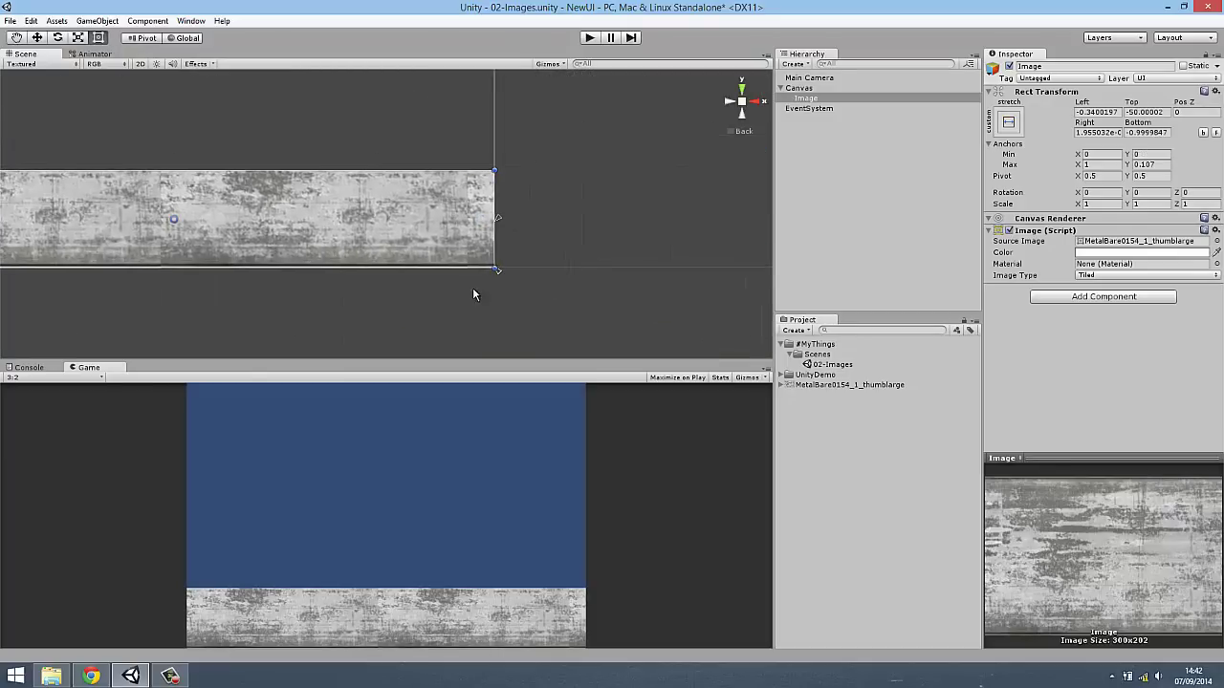
click(293, 316)
middle_drag(292, 317, 565, 308)
click(554, 275)
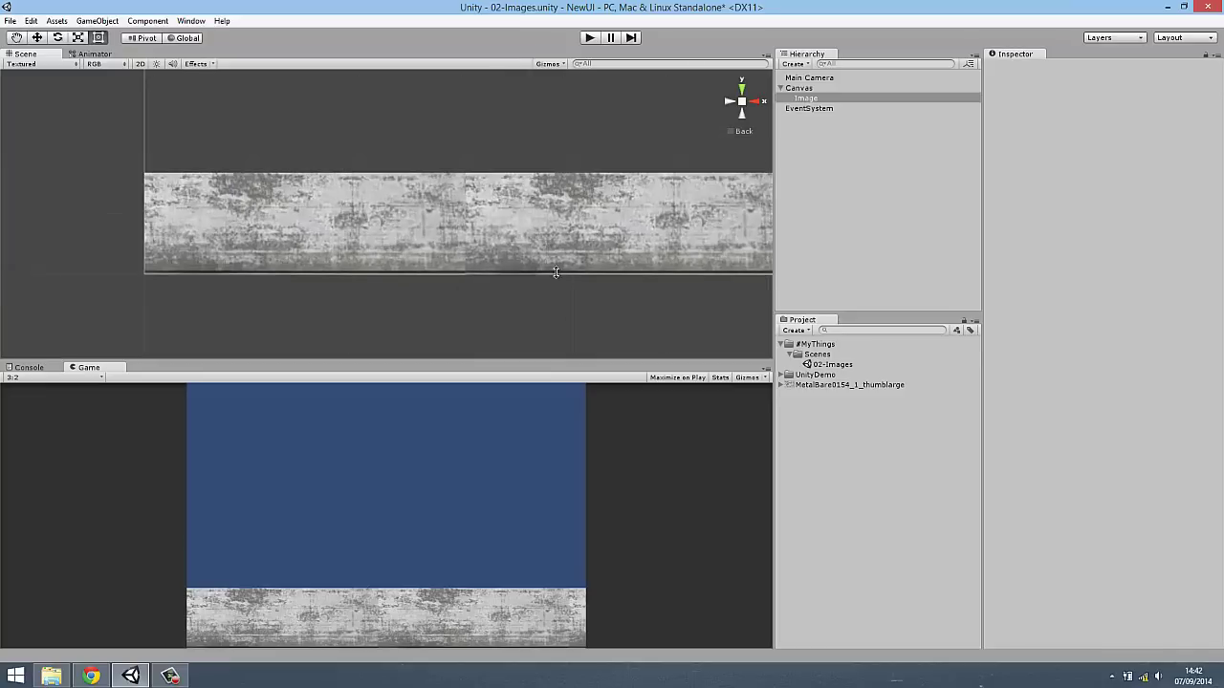
scroll(552, 284, down, 2)
mouse_move(541, 363)
mouse_down()
mouse_move(558, 118)
mouse_move(560, 475)
mouse_up()
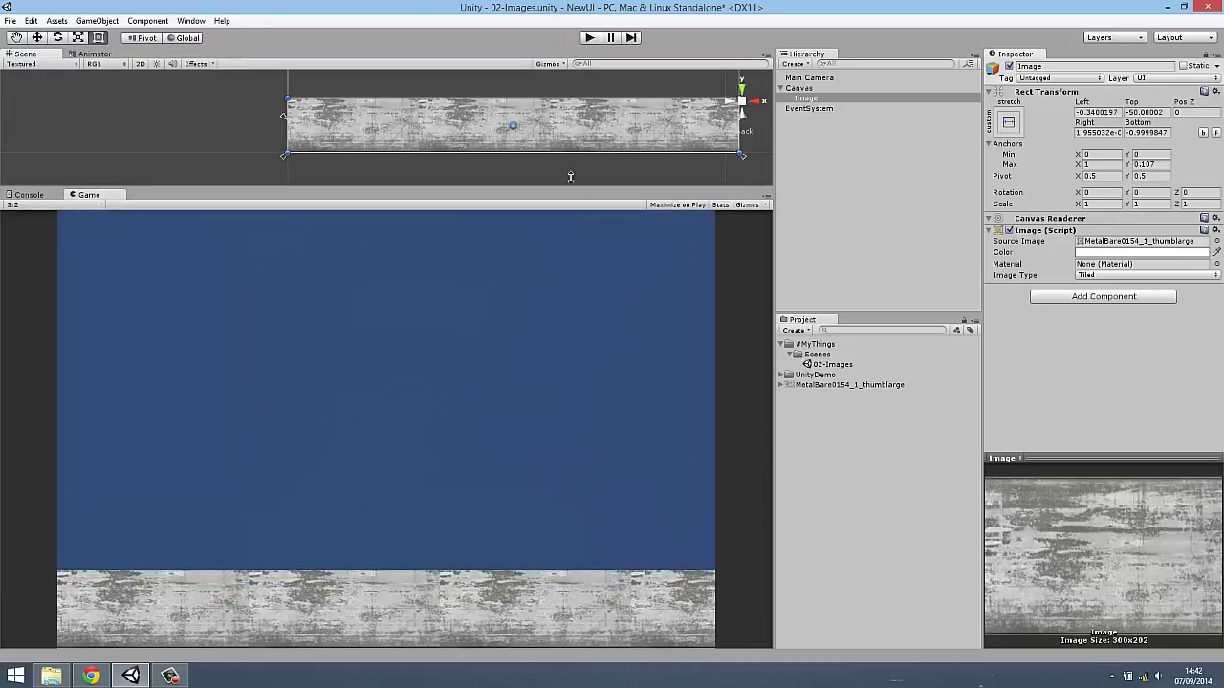
mouse_move(560, 474)
mouse_down()
mouse_move(568, 308)
mouse_move(533, 142)
mouse_move(593, 287)
mouse_up()
drag(616, 378, 615, 382)
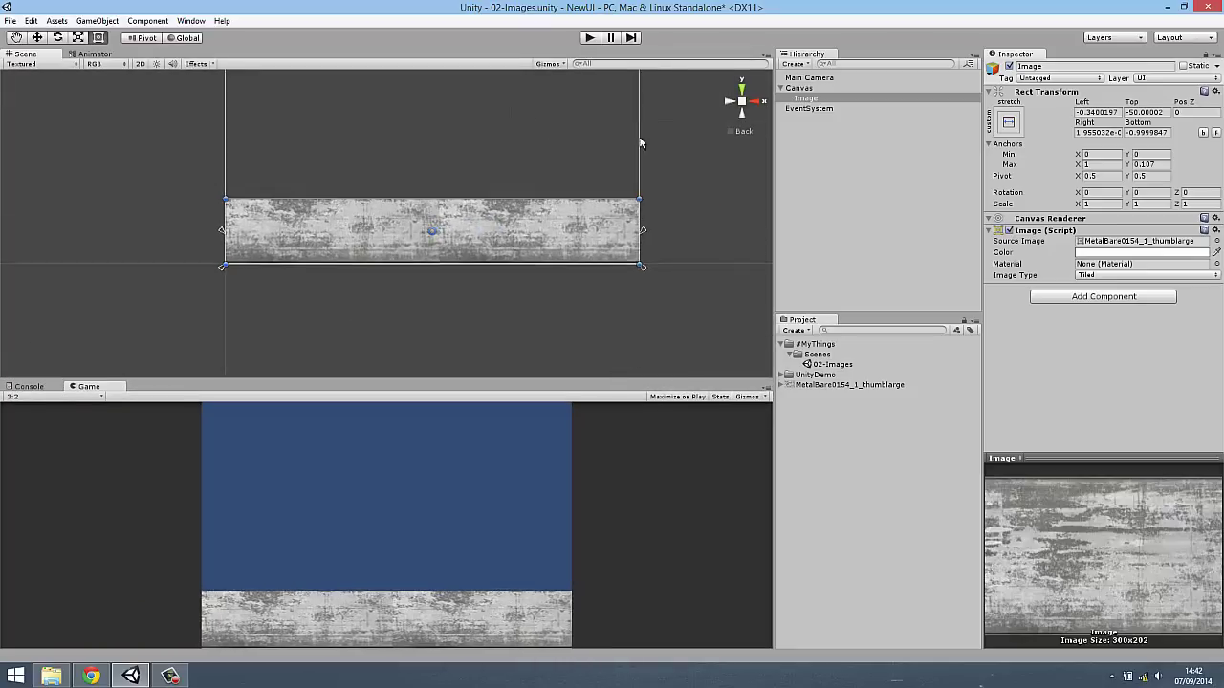
click(806, 99)
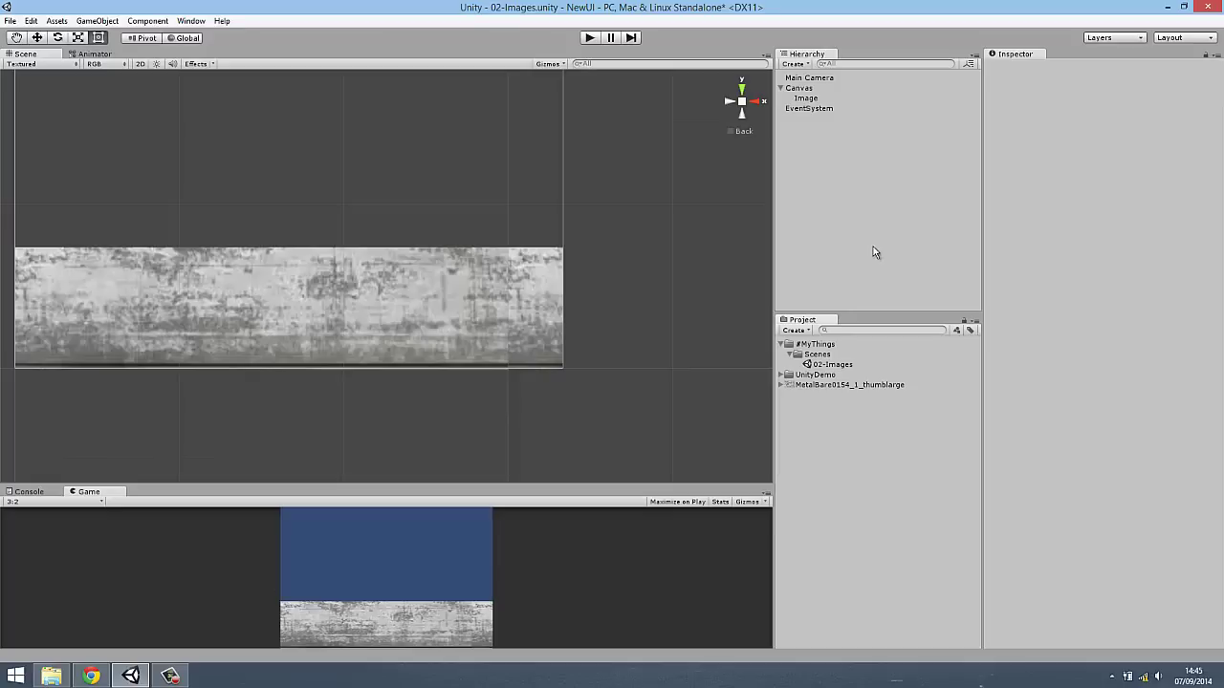
Step: Set the selected Image's Image Type to Sliced
click(813, 100)
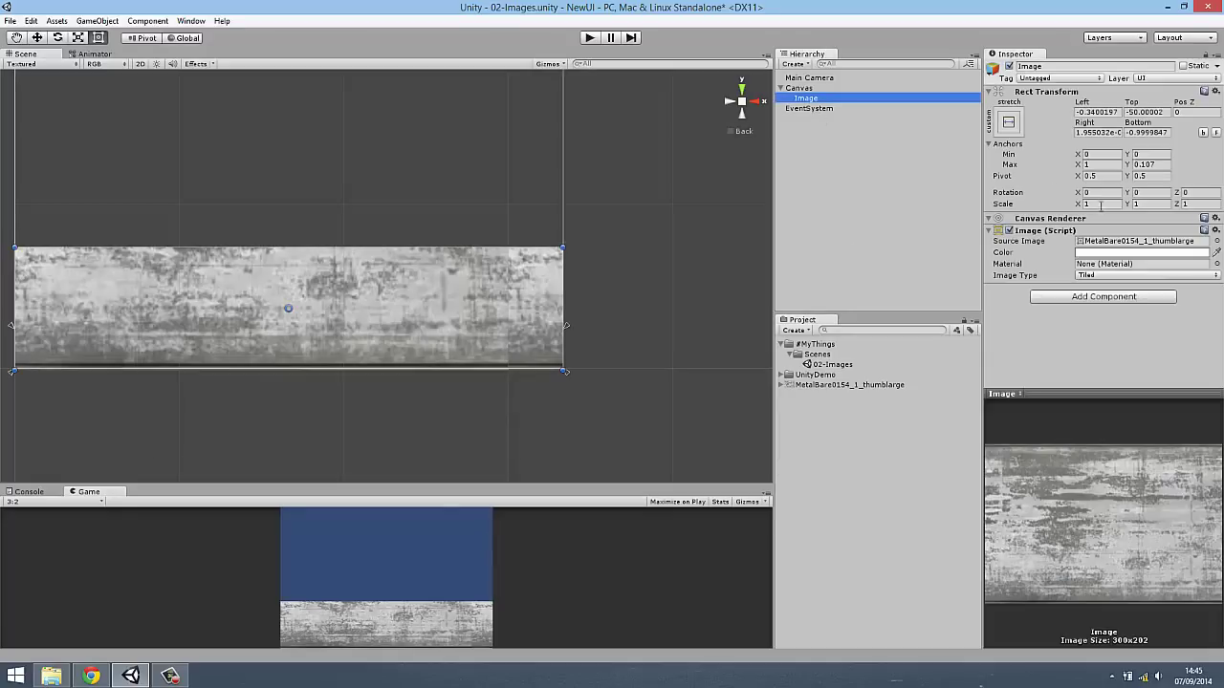
click(1118, 277)
click(1117, 276)
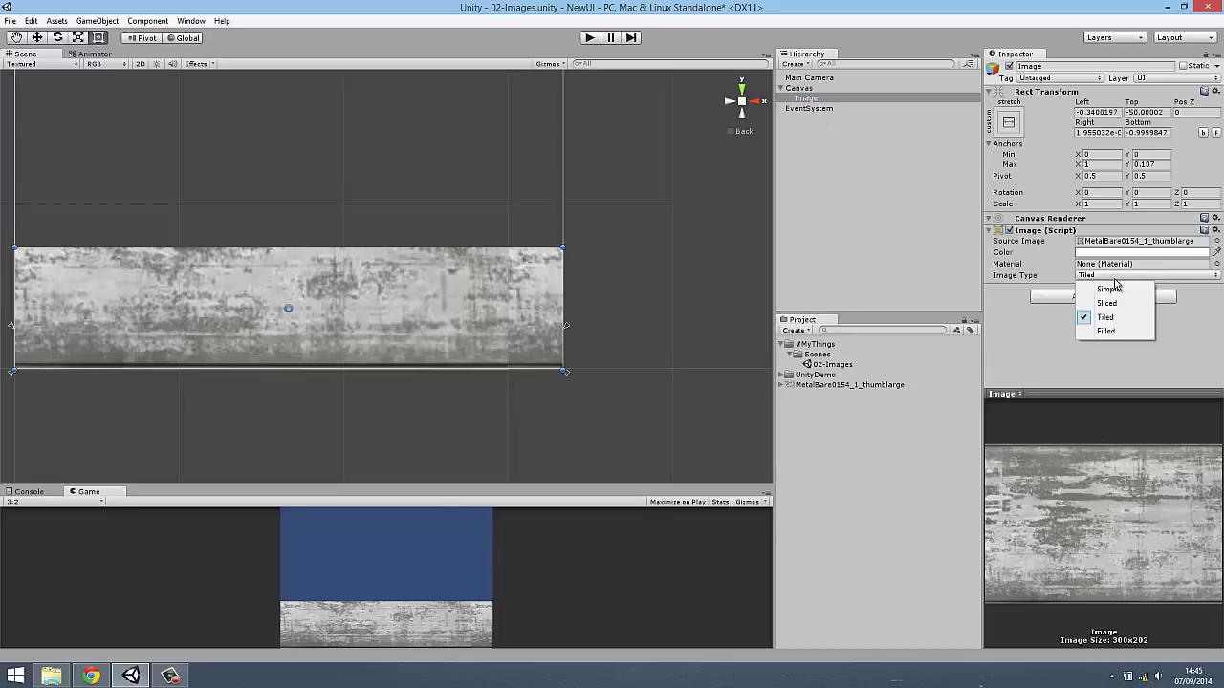
click(1109, 303)
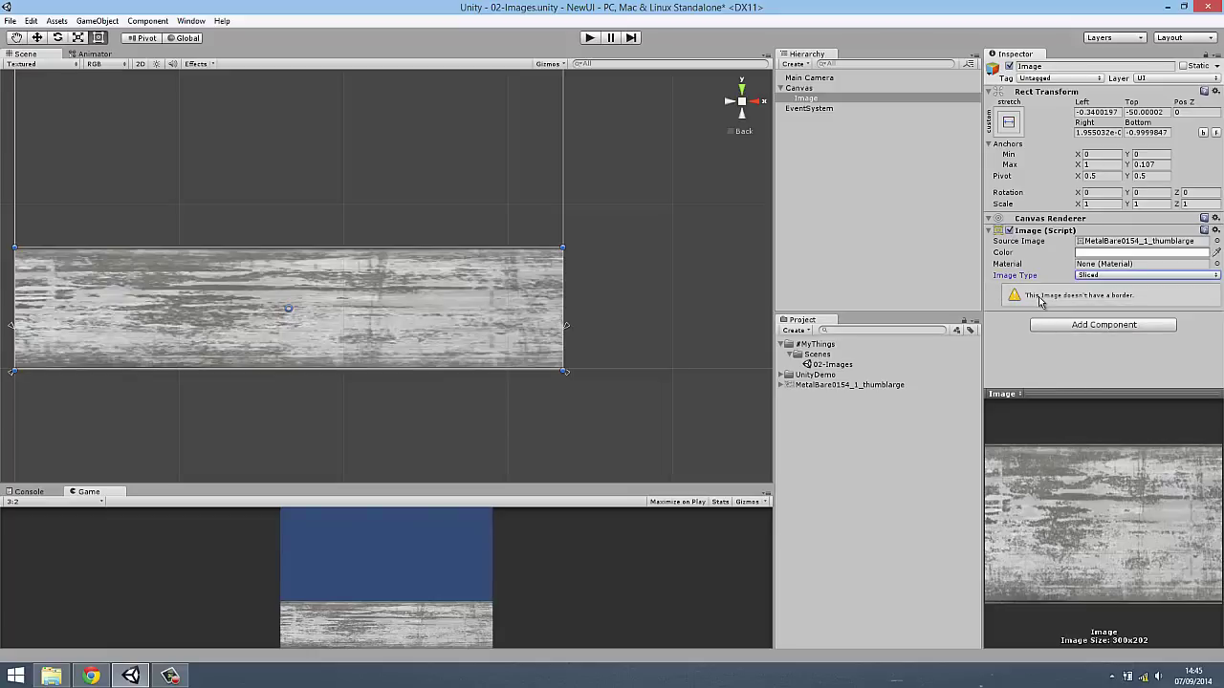
Step: Replace the source sprite with Button - Trimmed and widen the Inspector preview
click(1216, 242)
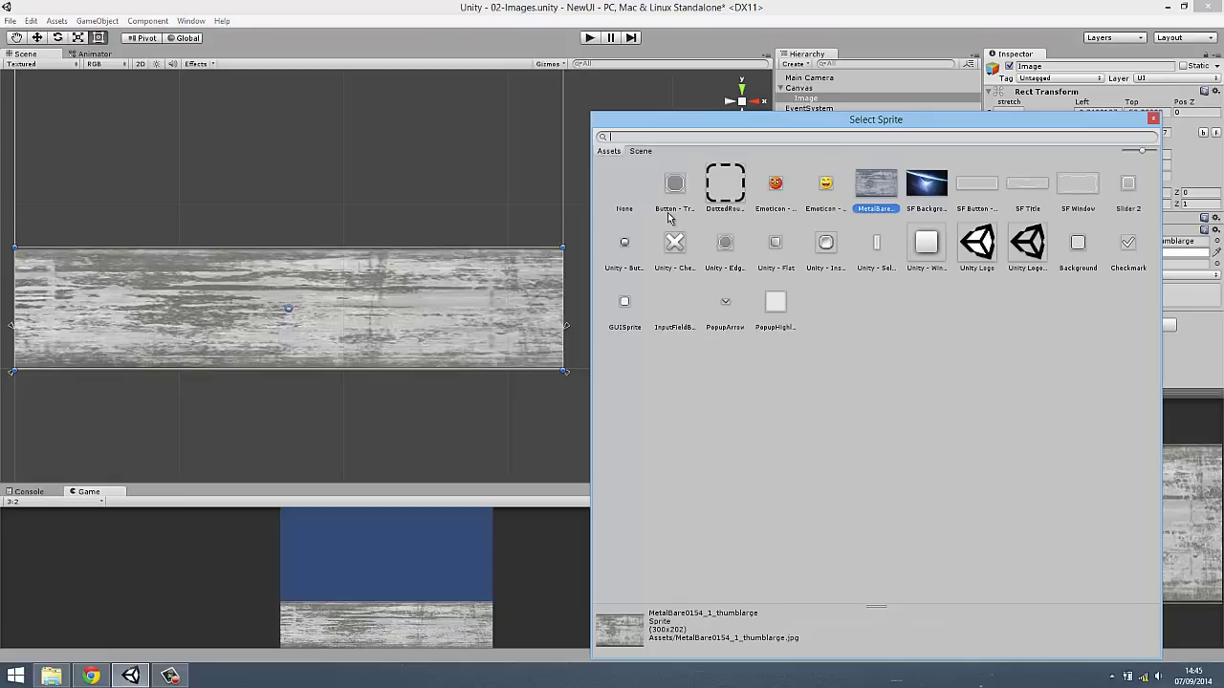
double_click(676, 184)
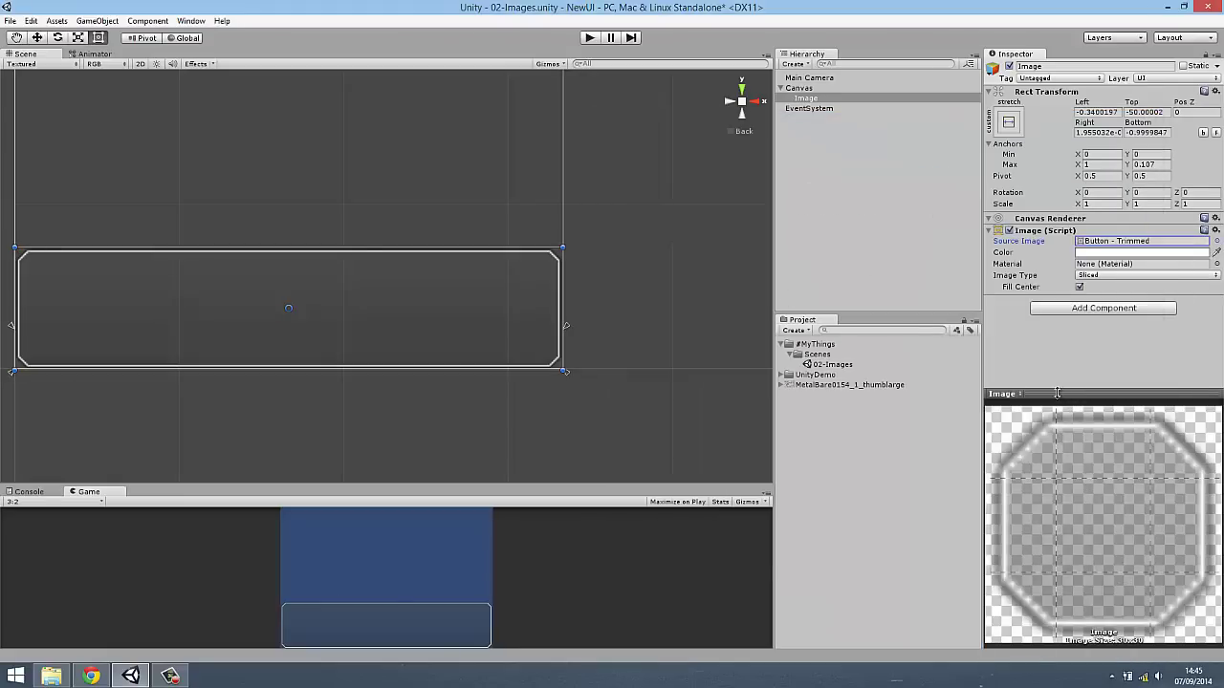
drag(1057, 393, 1056, 379)
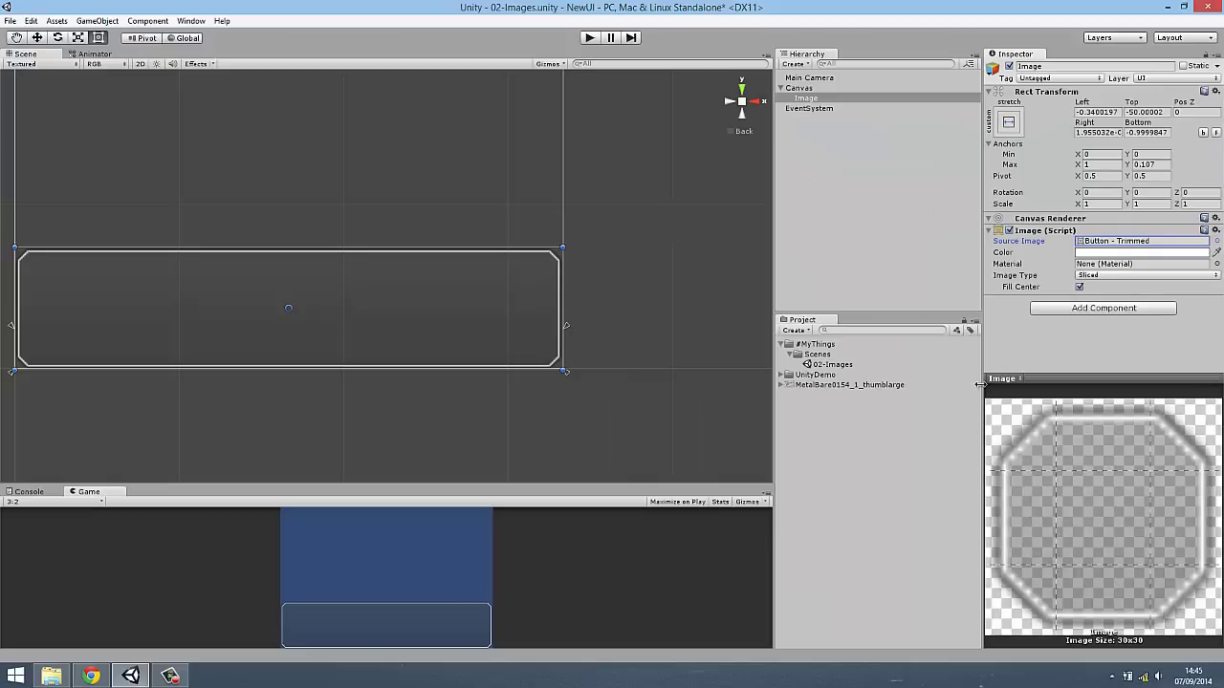
drag(980, 384, 943, 384)
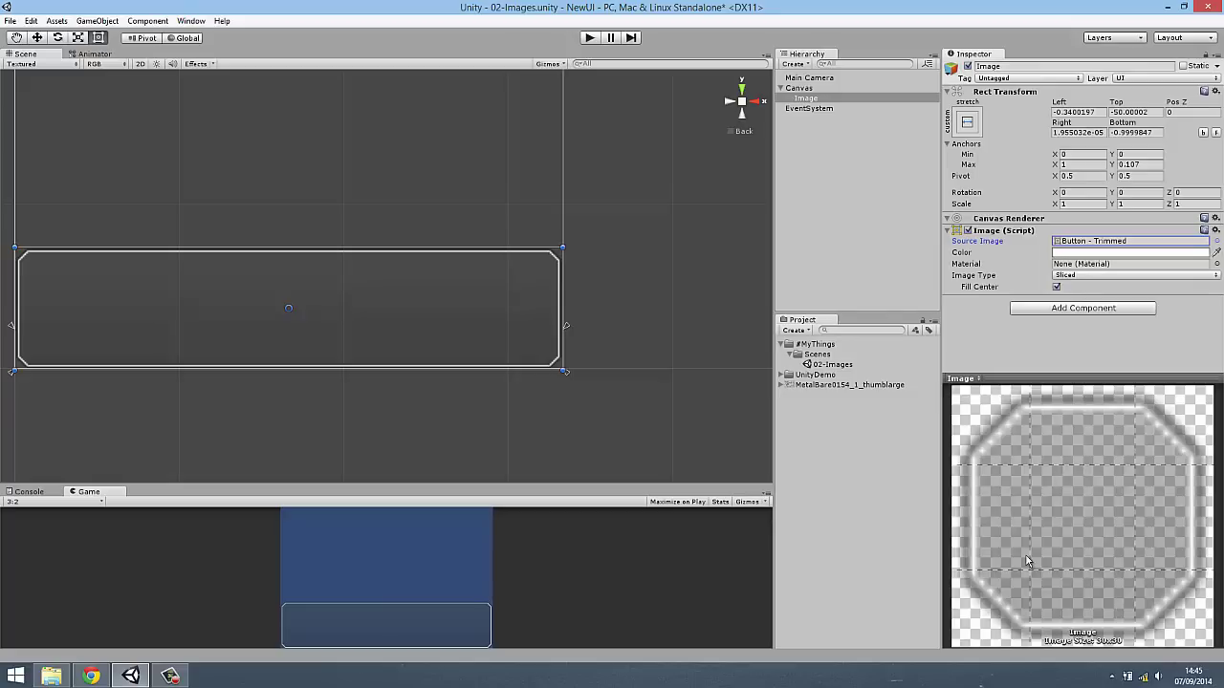
Step: Compare Simple and Sliced on the octagon frame, leaving it Sliced with unstretched corners
middle_drag(211, 388, 387, 495)
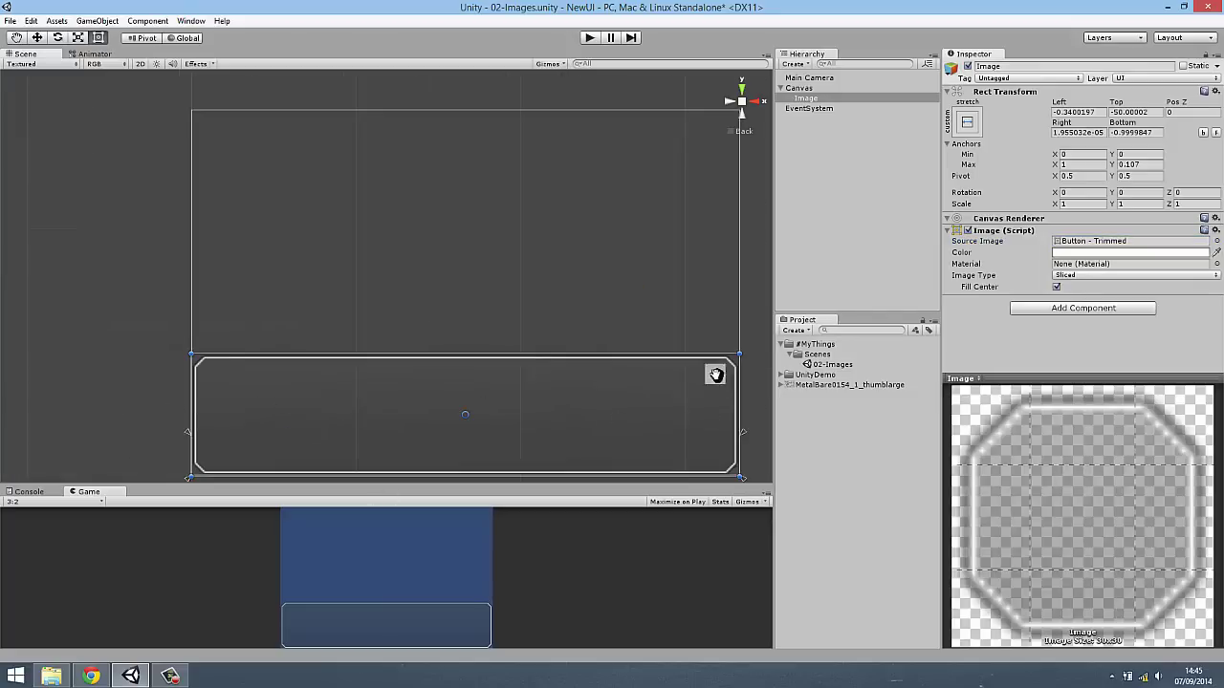
middle_drag(716, 375, 697, 308)
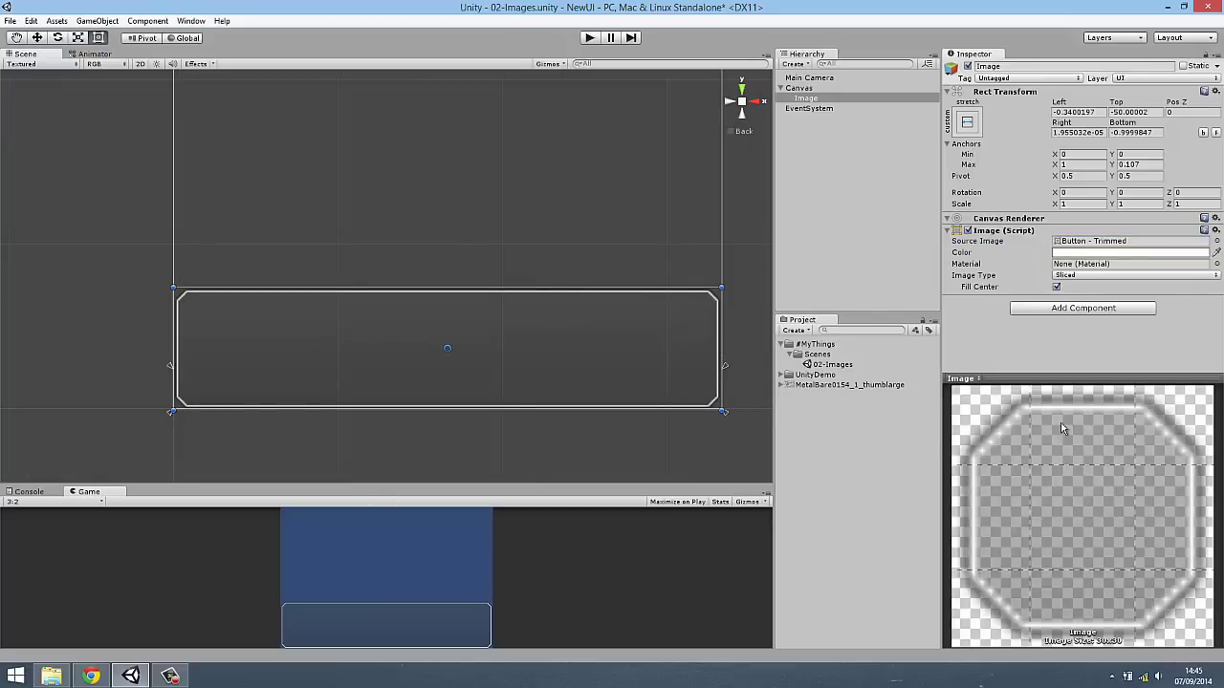
click(1091, 275)
click(1080, 283)
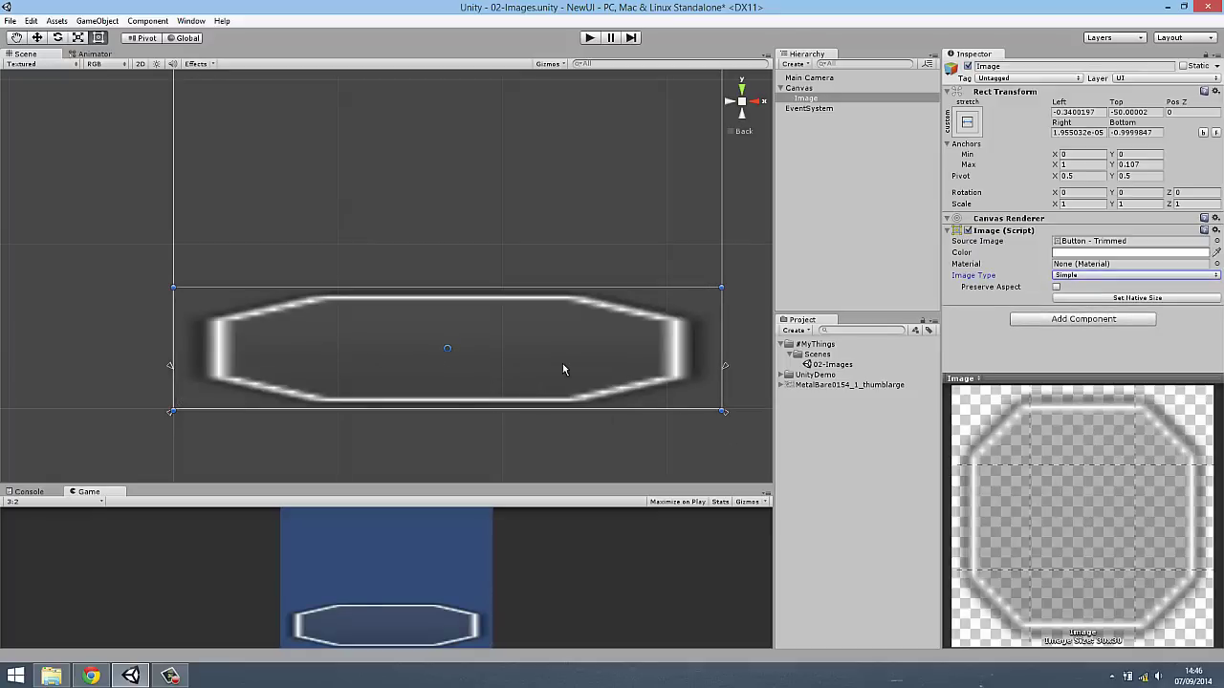
click(1105, 276)
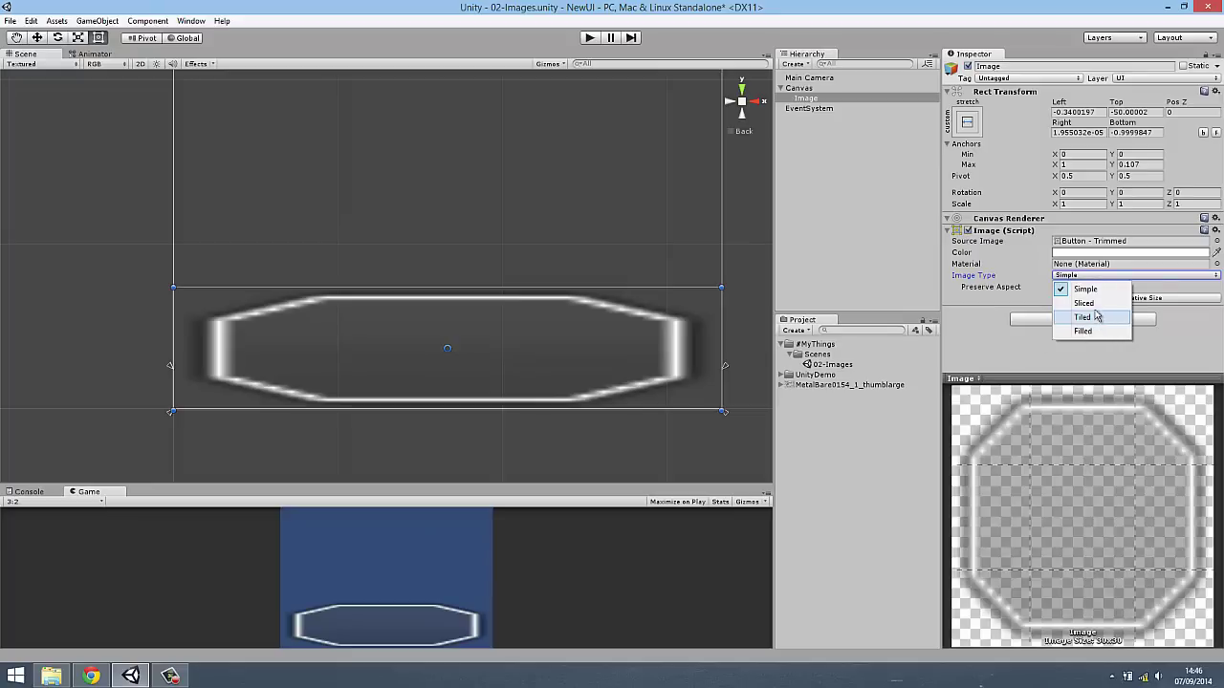
click(1084, 303)
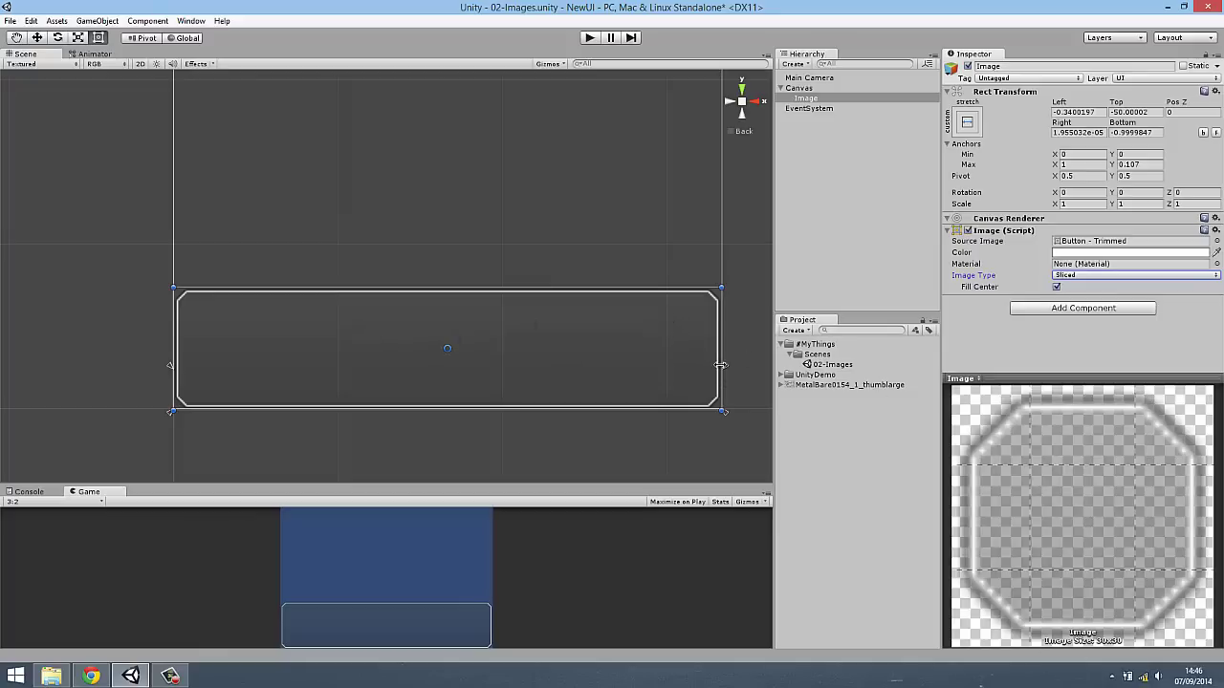
mouse_move(719, 373)
mouse_down()
mouse_move(757, 352)
mouse_move(297, 360)
mouse_move(647, 348)
mouse_move(622, 366)
mouse_move(720, 366)
mouse_up()
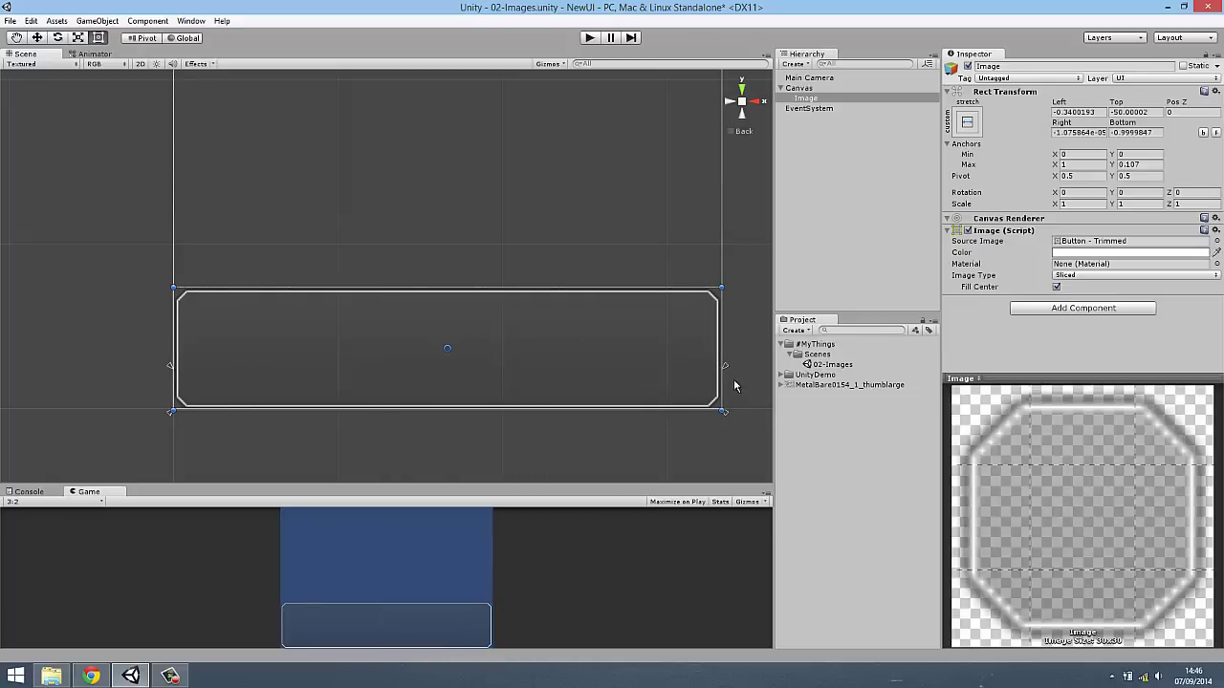
click(593, 38)
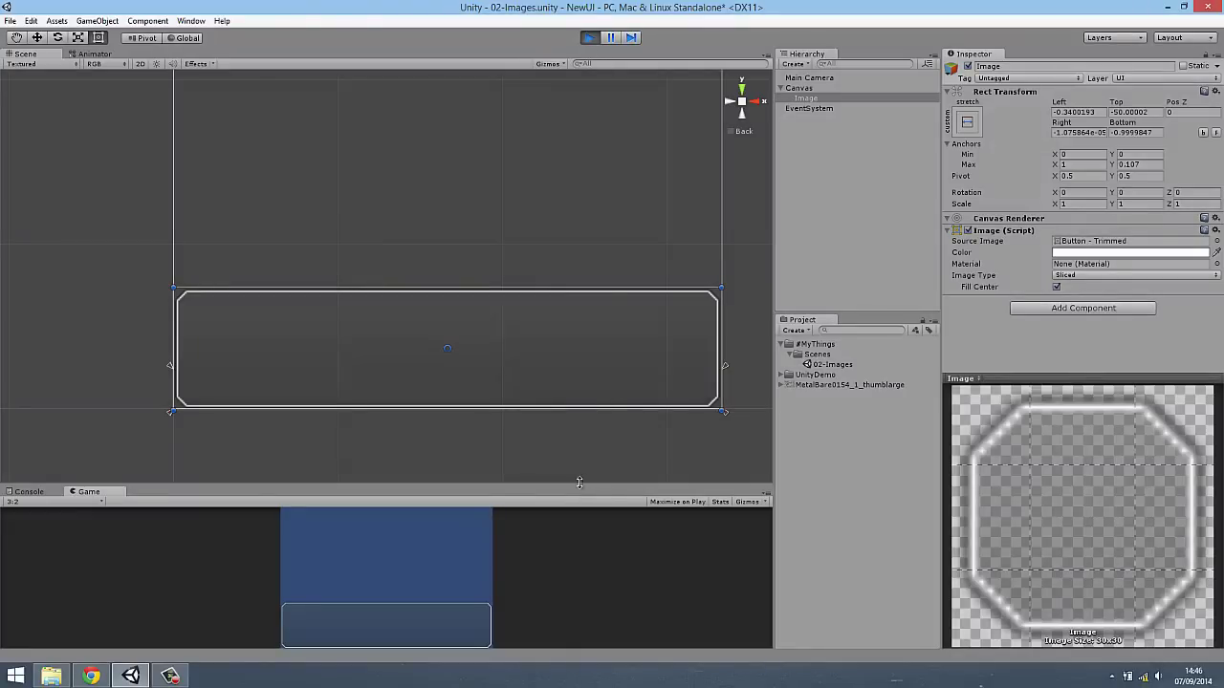
mouse_move(577, 486)
mouse_down()
mouse_move(636, 215)
mouse_move(641, 271)
mouse_up()
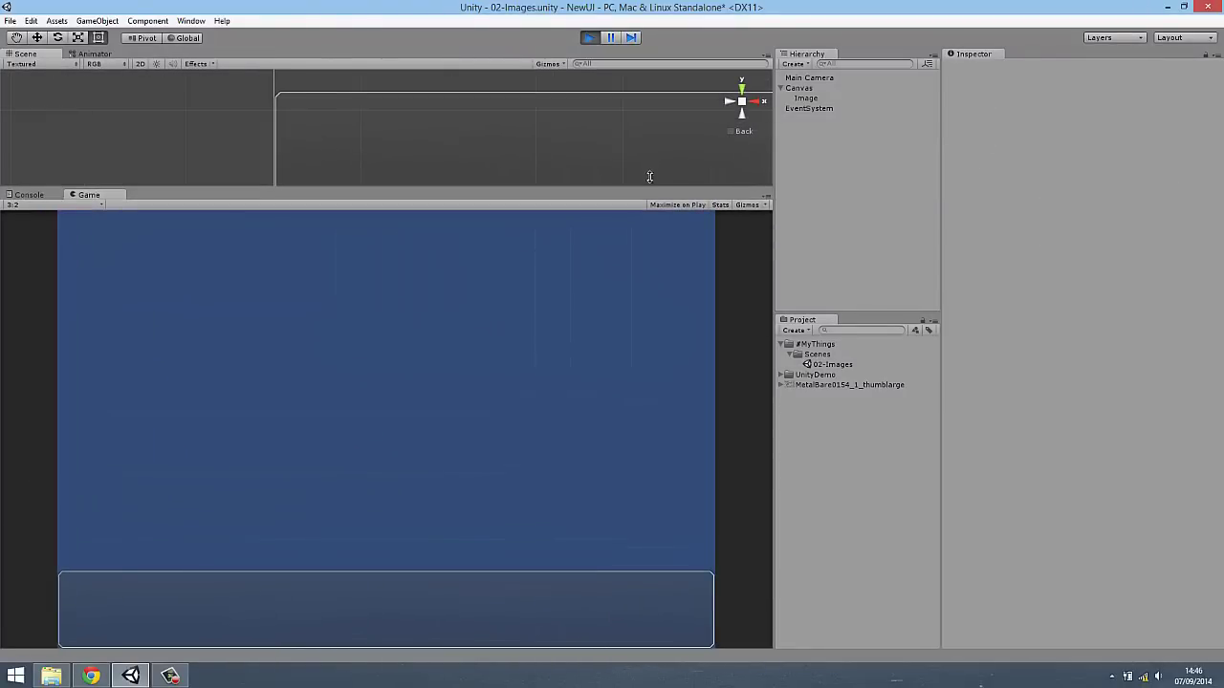
drag(640, 271, 667, 330)
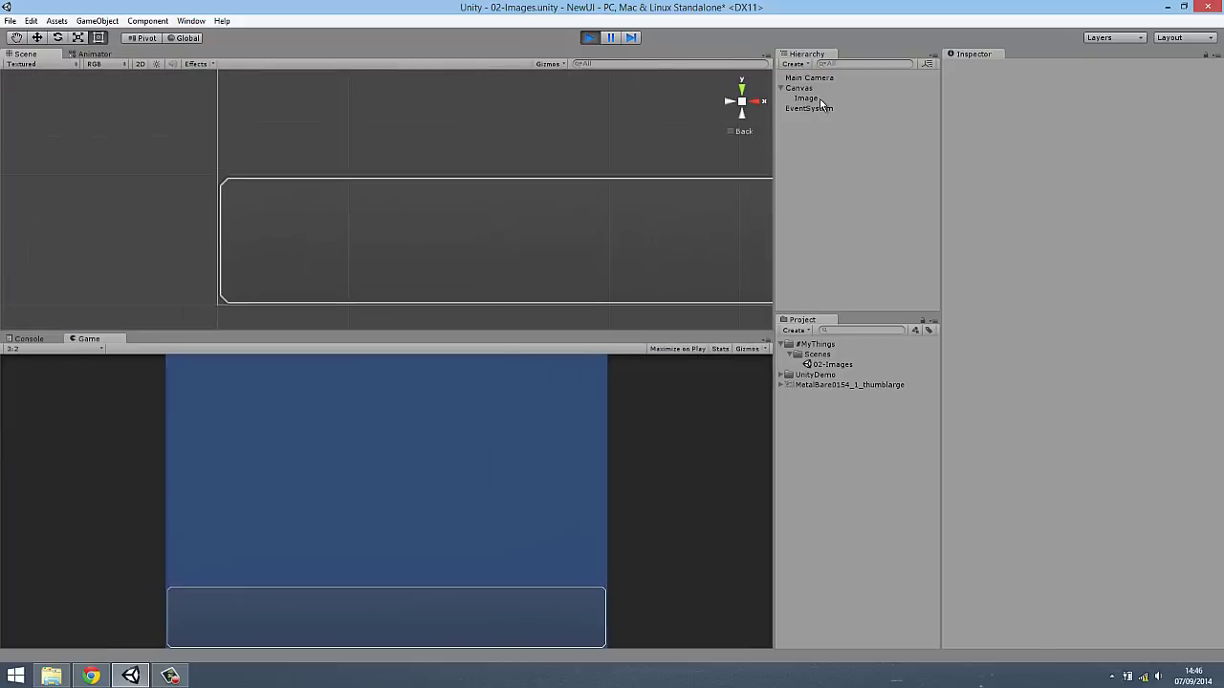
click(1069, 275)
click(1081, 291)
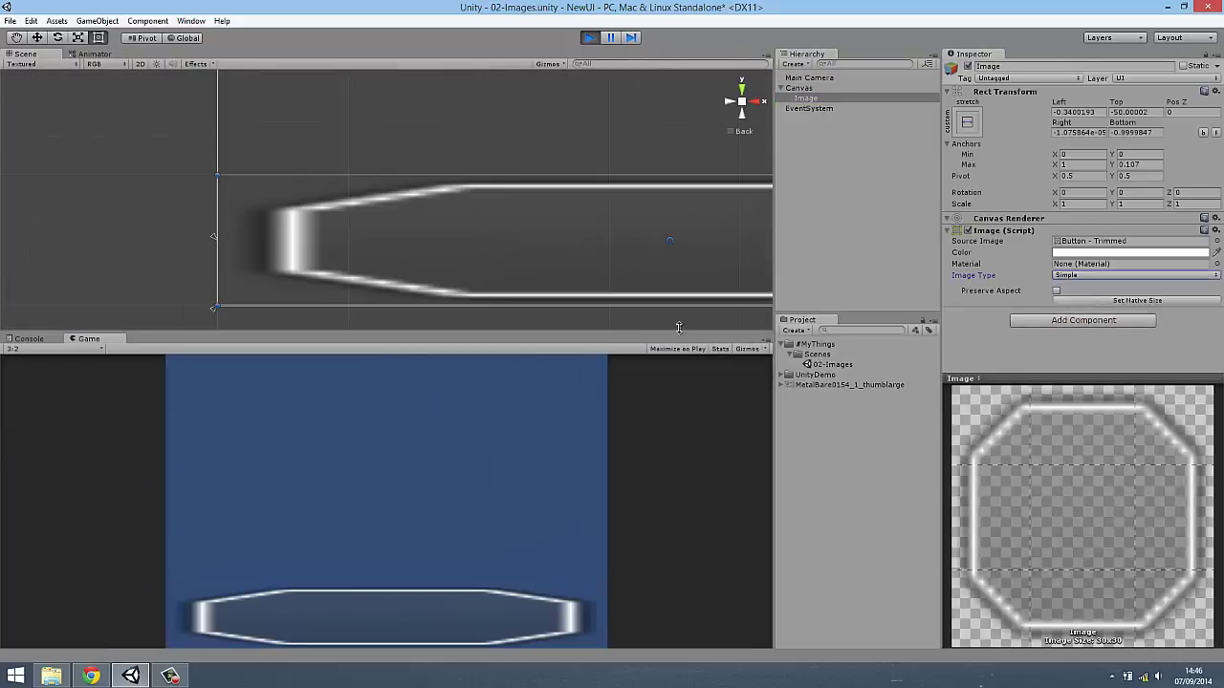
drag(677, 333, 671, 154)
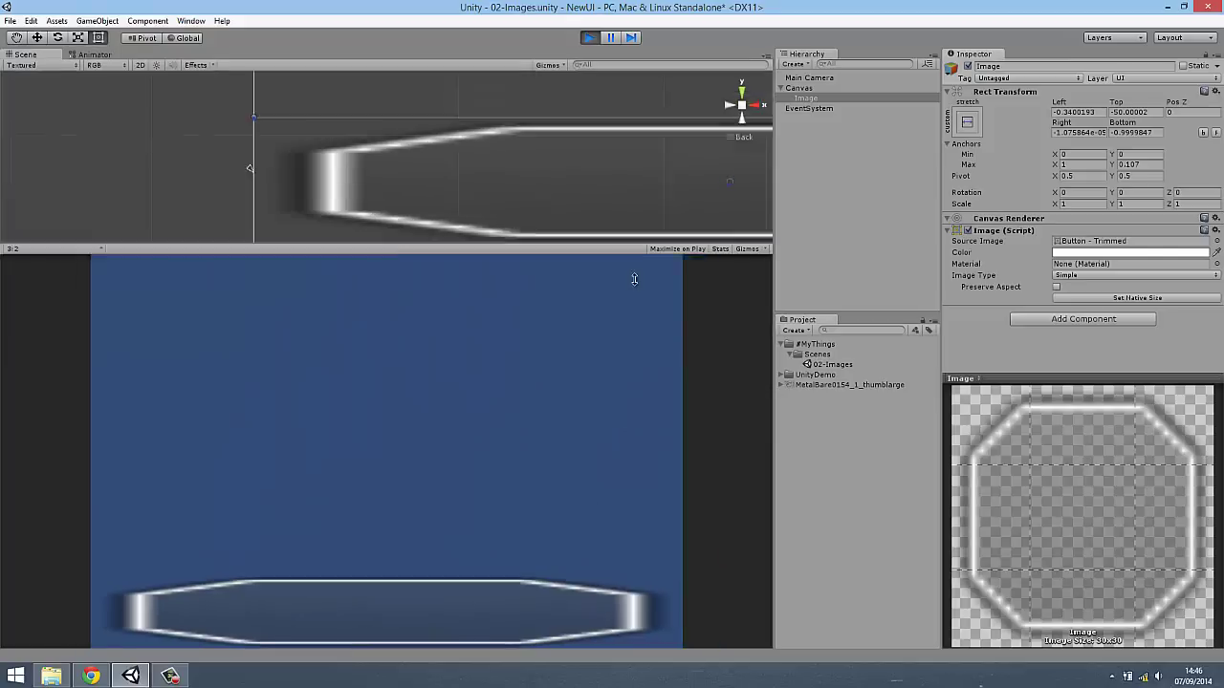
drag(671, 154, 670, 313)
click(1104, 276)
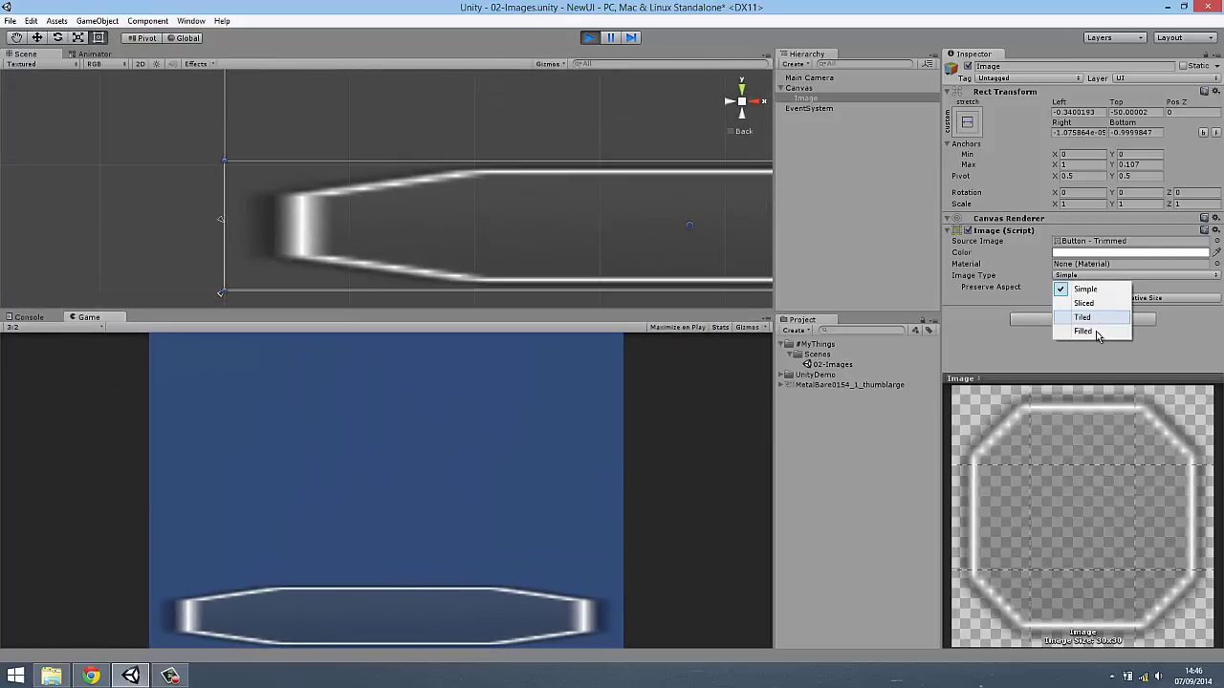
click(1084, 304)
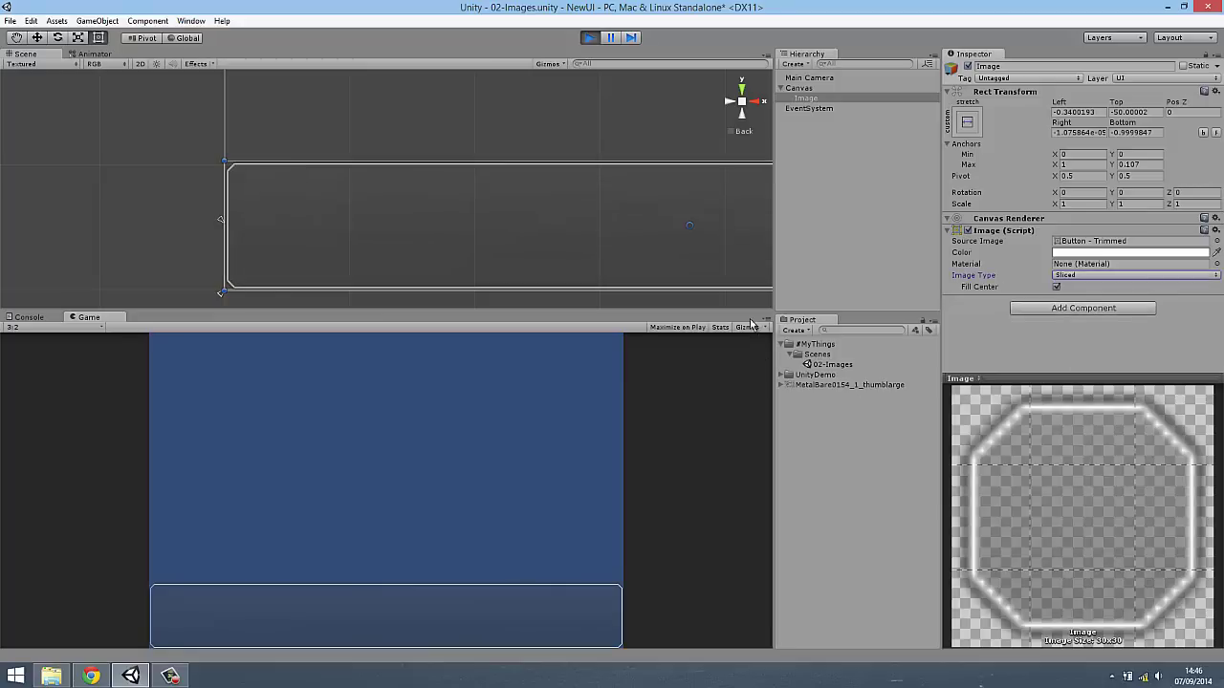
drag(744, 309, 746, 394)
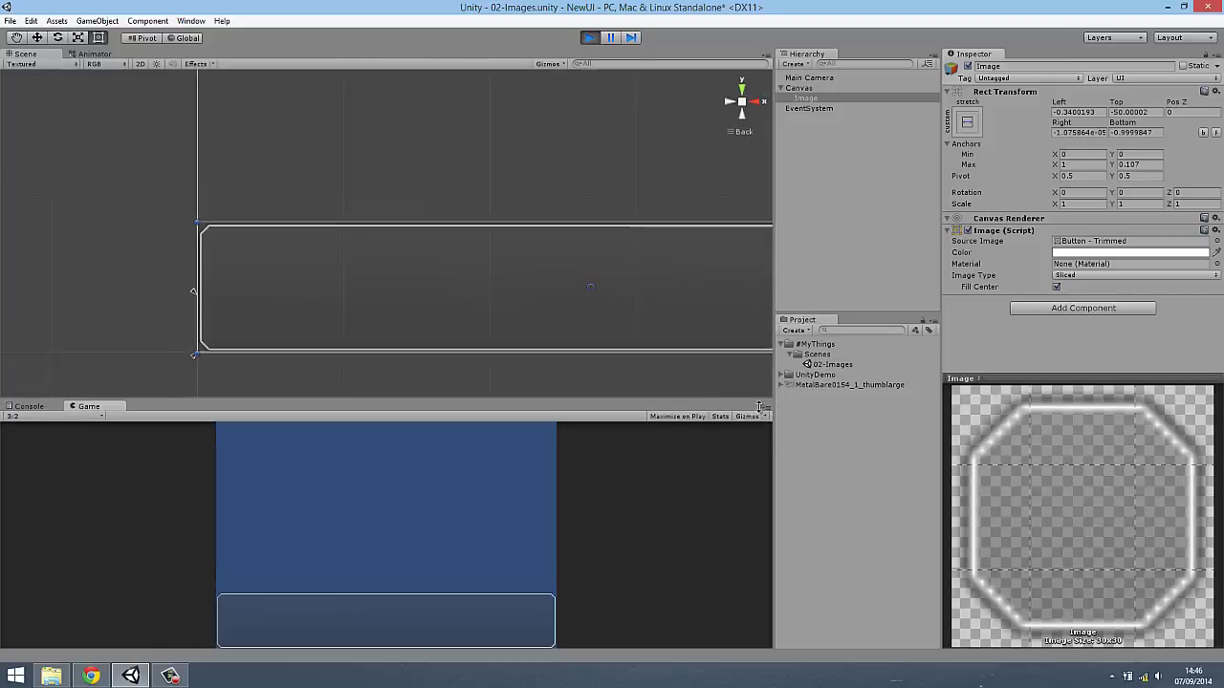
drag(746, 394, 736, 377)
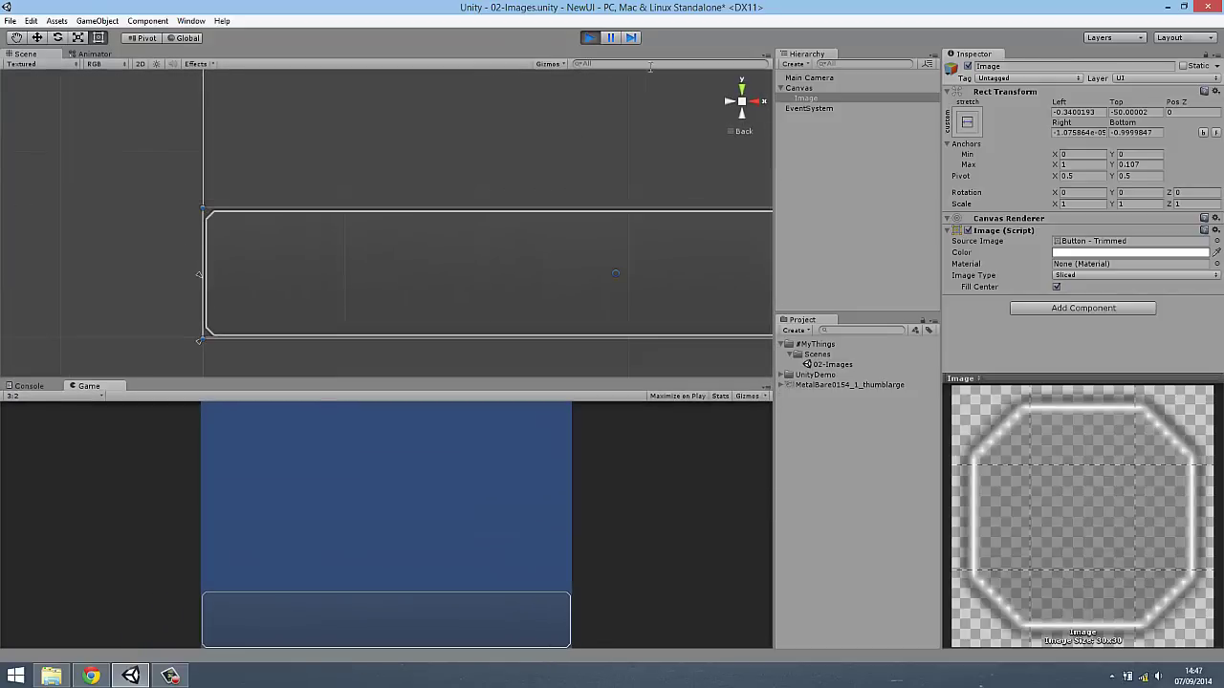
click(594, 42)
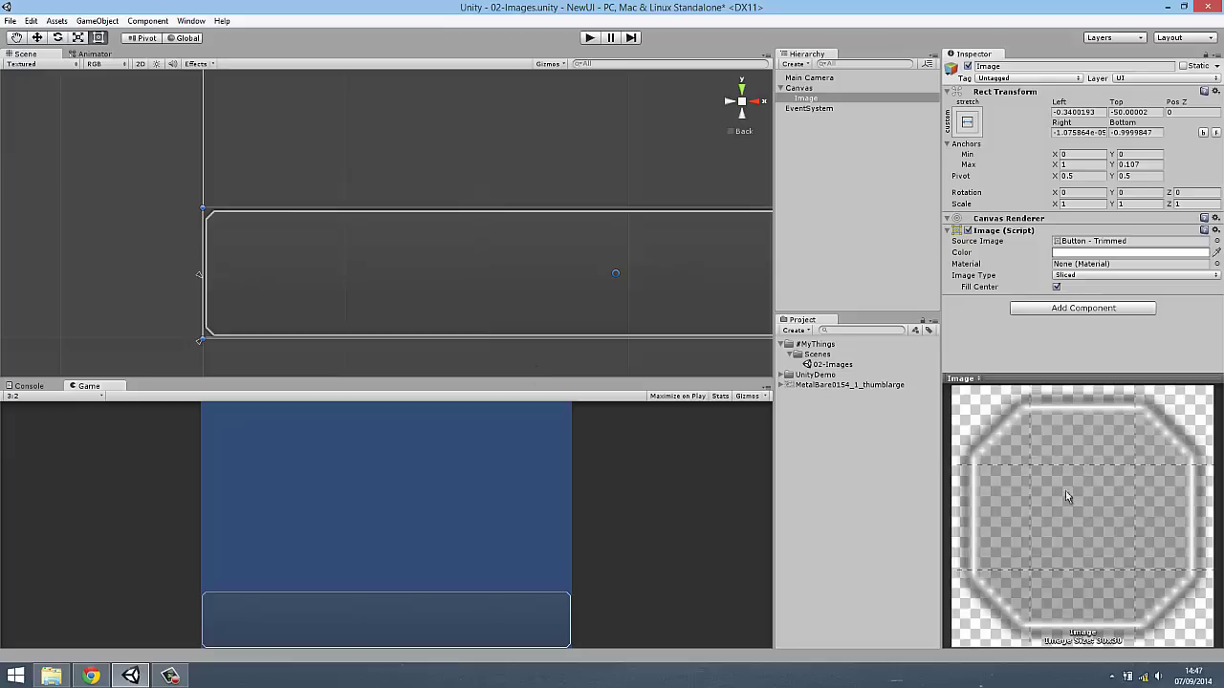
Step: Turn off Fill Center to compare, then switch the Image Type to Filled
drag(708, 381, 708, 189)
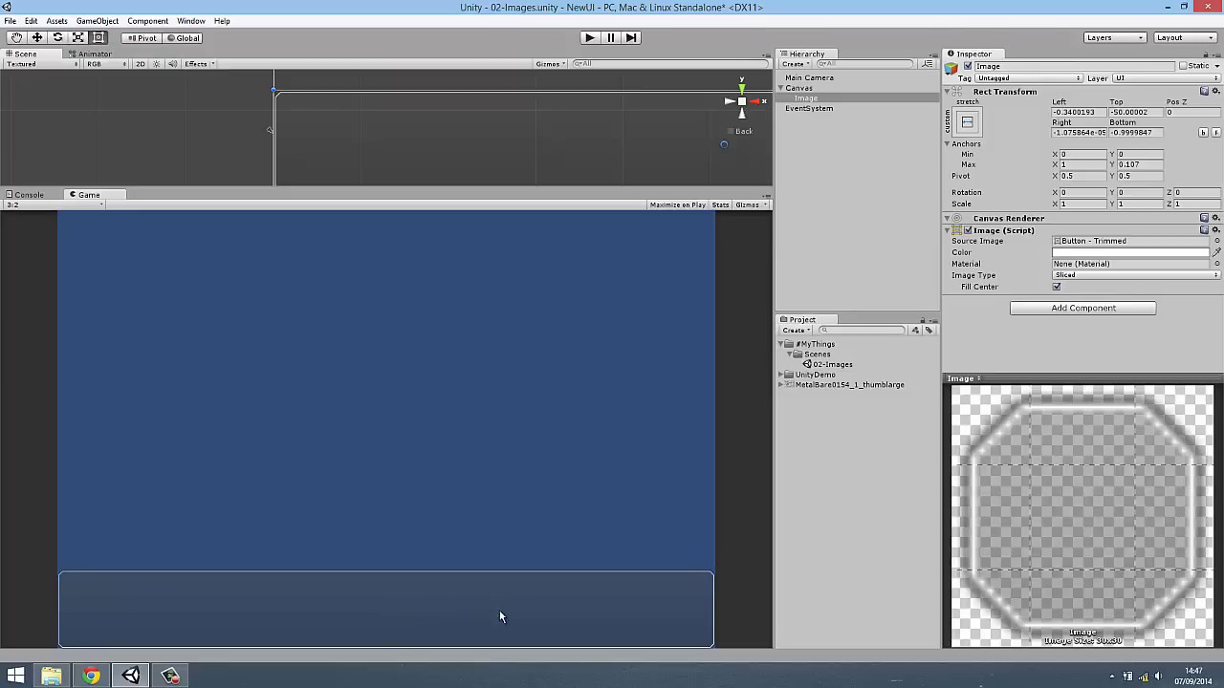
click(1056, 287)
drag(748, 188, 736, 313)
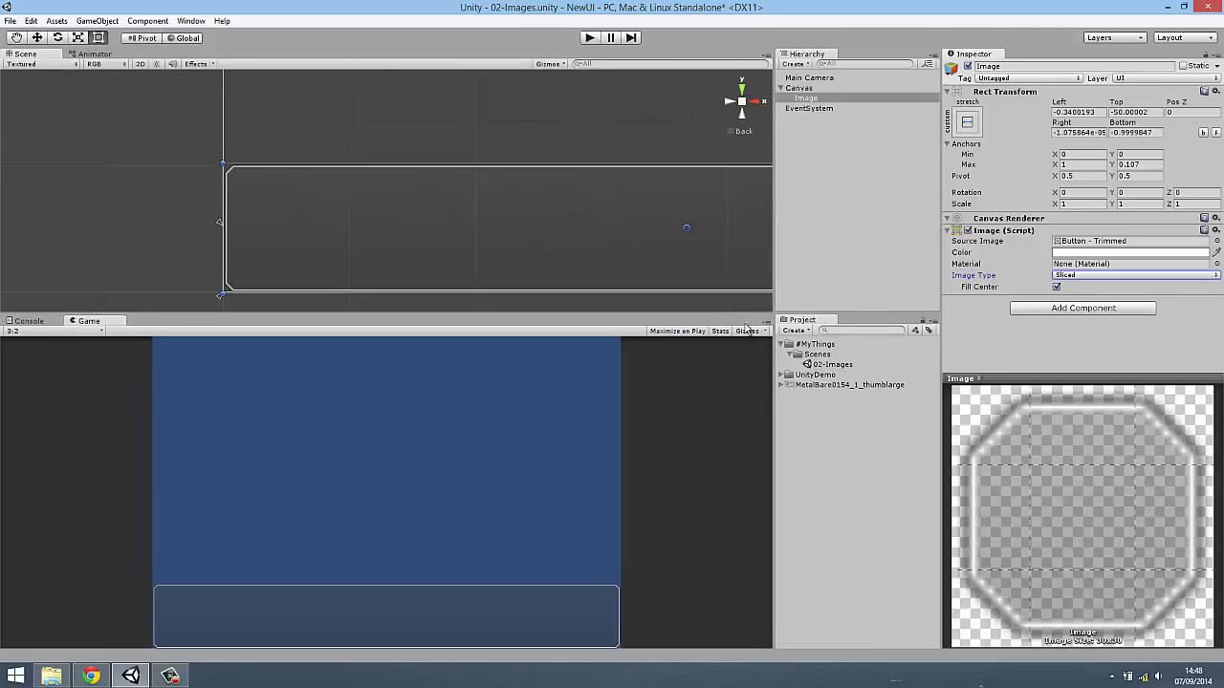
click(1083, 276)
click(1083, 331)
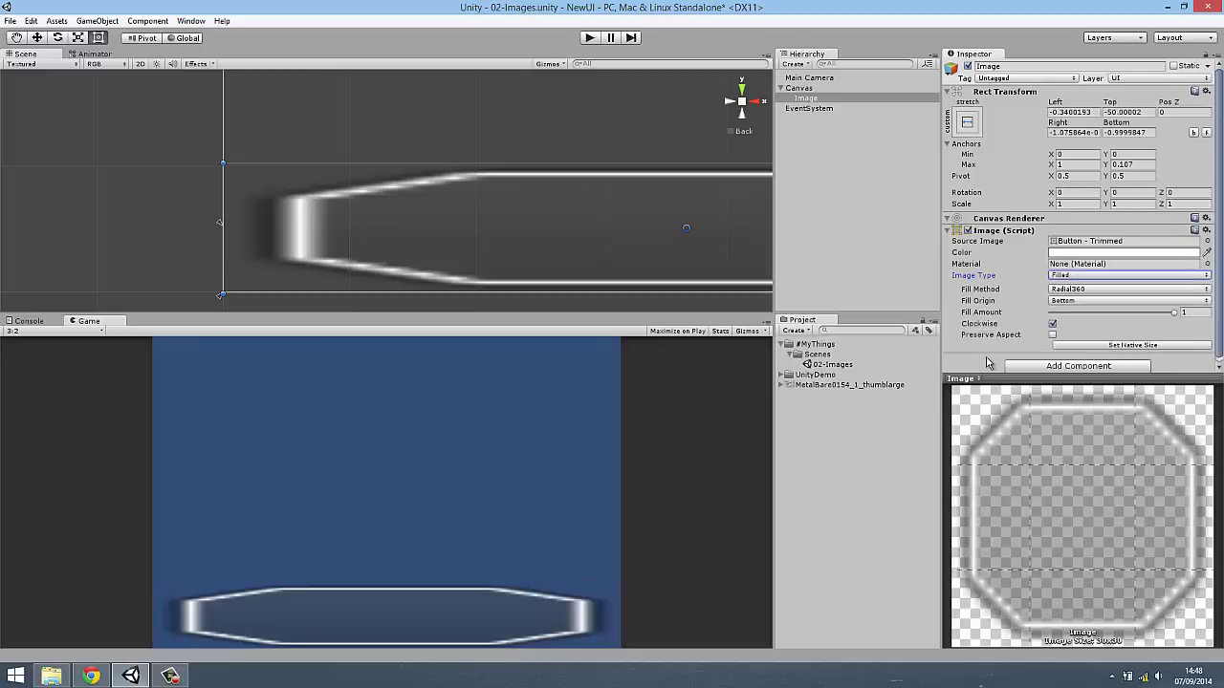
Step: Drag the octagon Image's top edge and top anchors up to the canvas top (Anchors Max Y 1)
scroll(611, 178, down, 3)
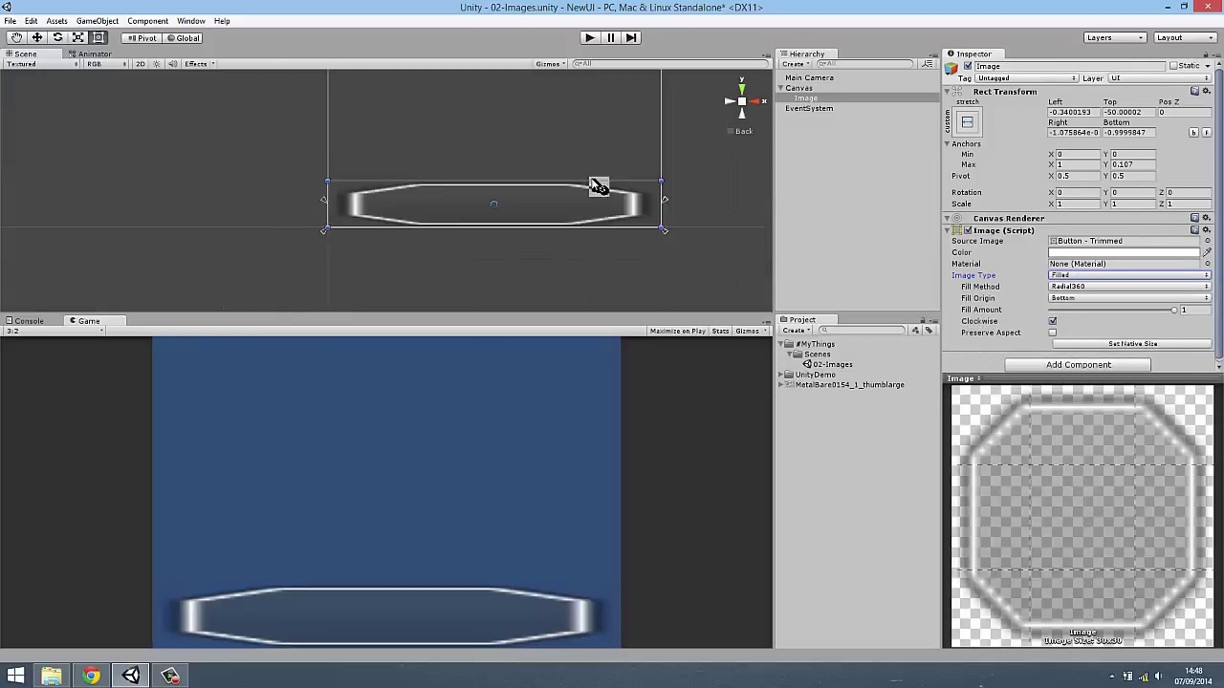
middle_drag(590, 192, 533, 251)
scroll(486, 241, down, 1)
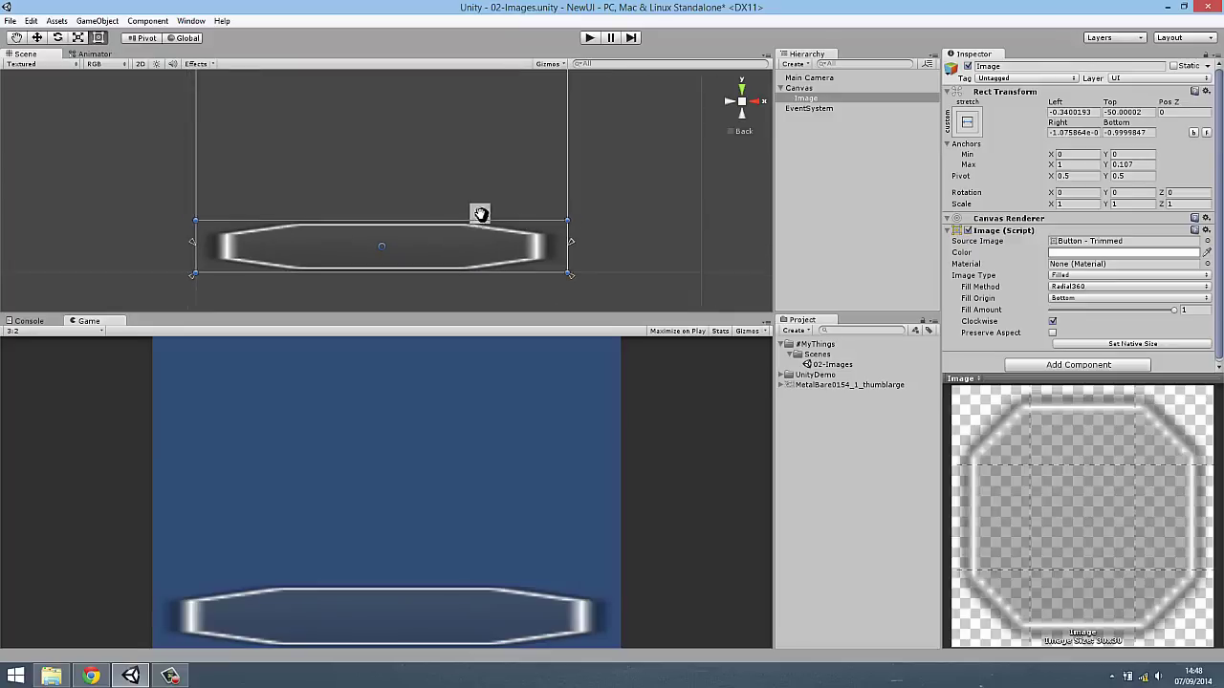
scroll(486, 241, down, 2)
drag(465, 230, 474, 84)
drag(535, 315, 559, 327)
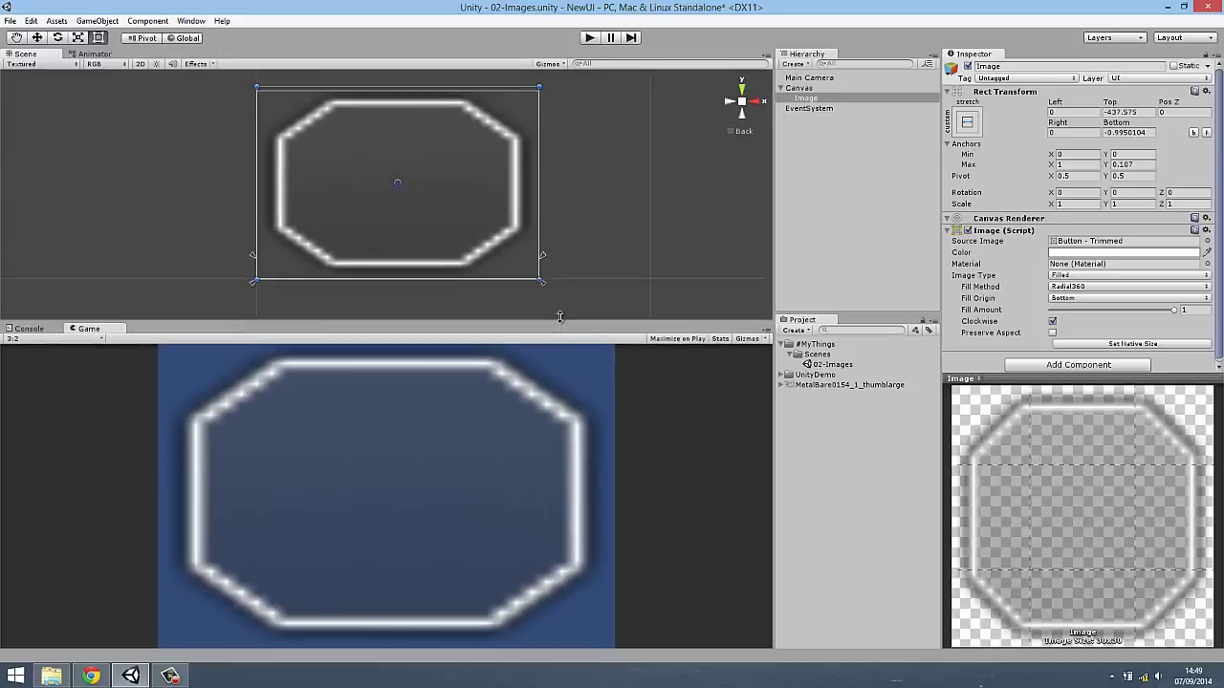
drag(559, 327, 567, 313)
drag(547, 253, 546, 82)
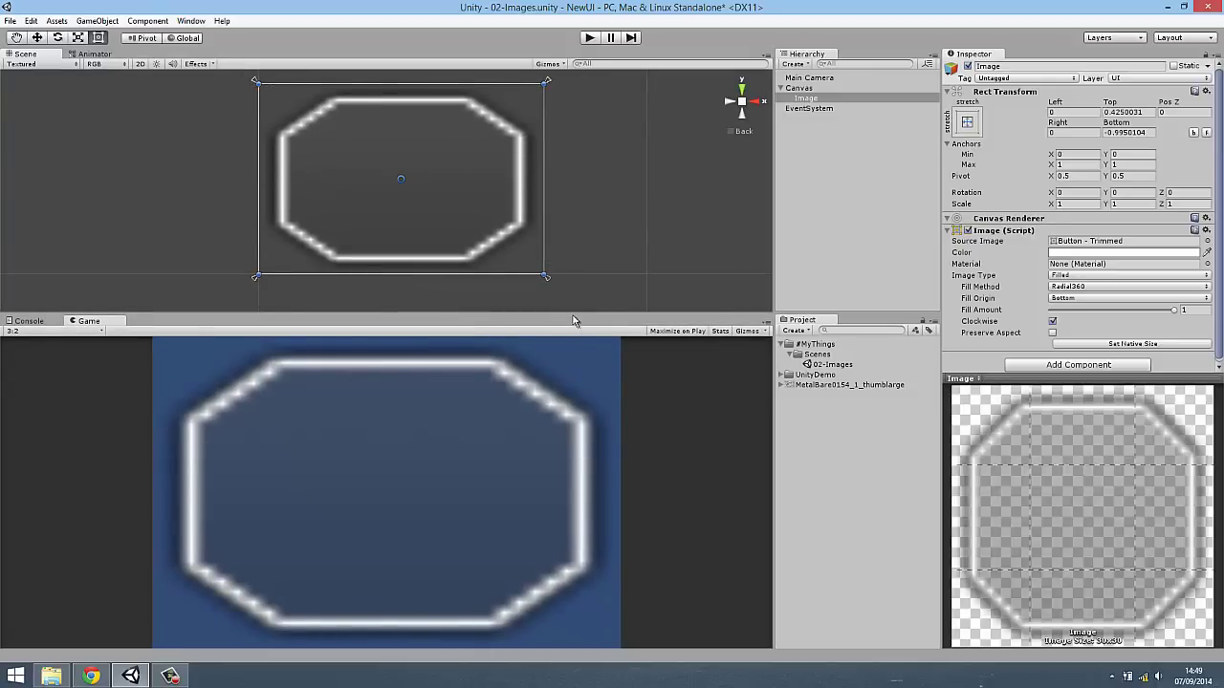
drag(573, 320, 614, 161)
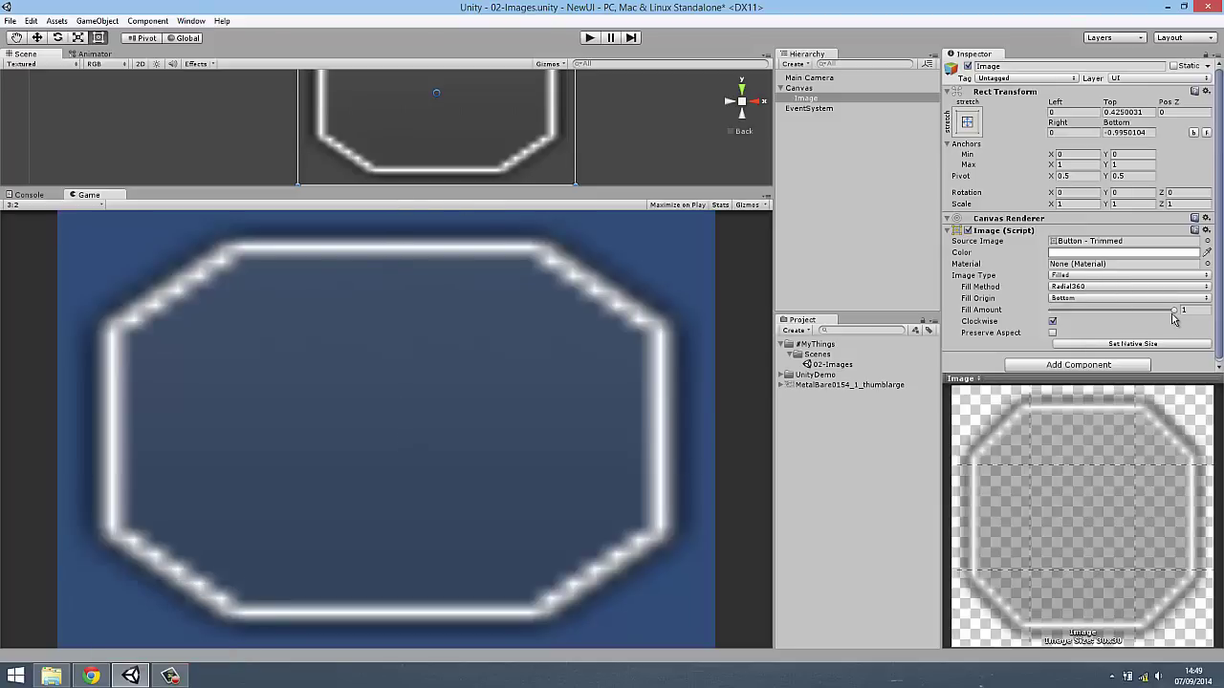
Step: Test partial Radial 360 fill amounts such as 0.5 on the octagon, then restore it to 1
drag(1175, 310, 1144, 312)
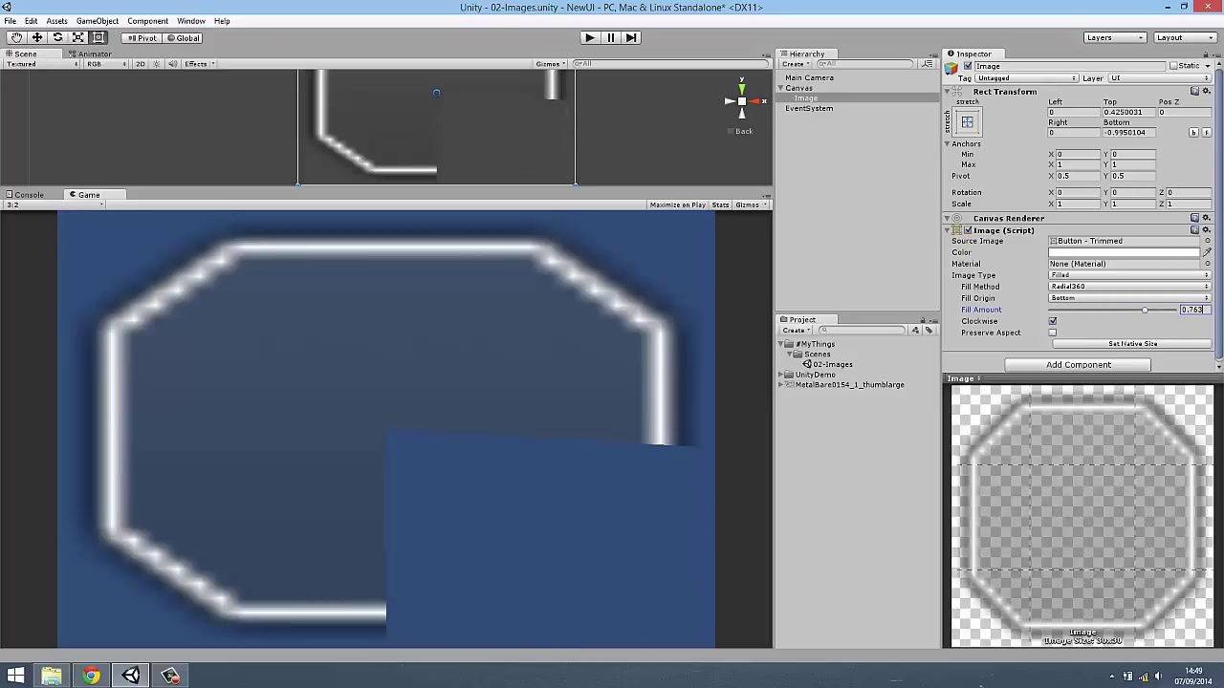
text(0.5)
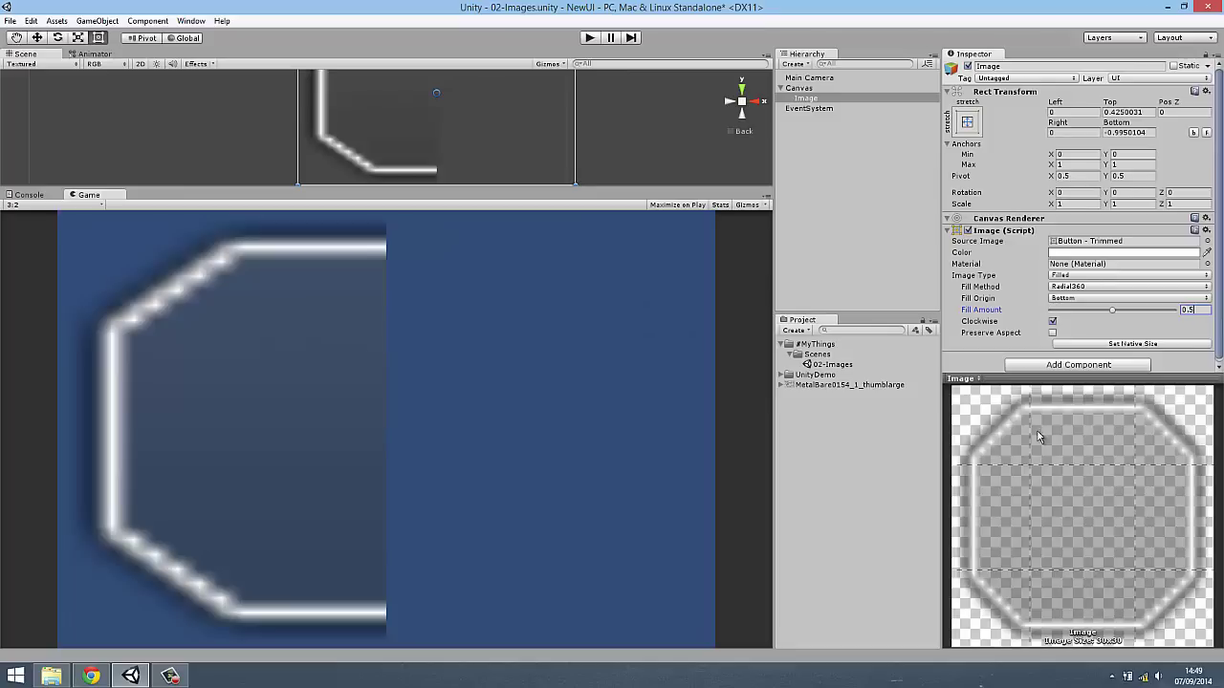
mouse_move(1112, 313)
mouse_down()
mouse_move(1051, 321)
mouse_move(1219, 336)
mouse_up()
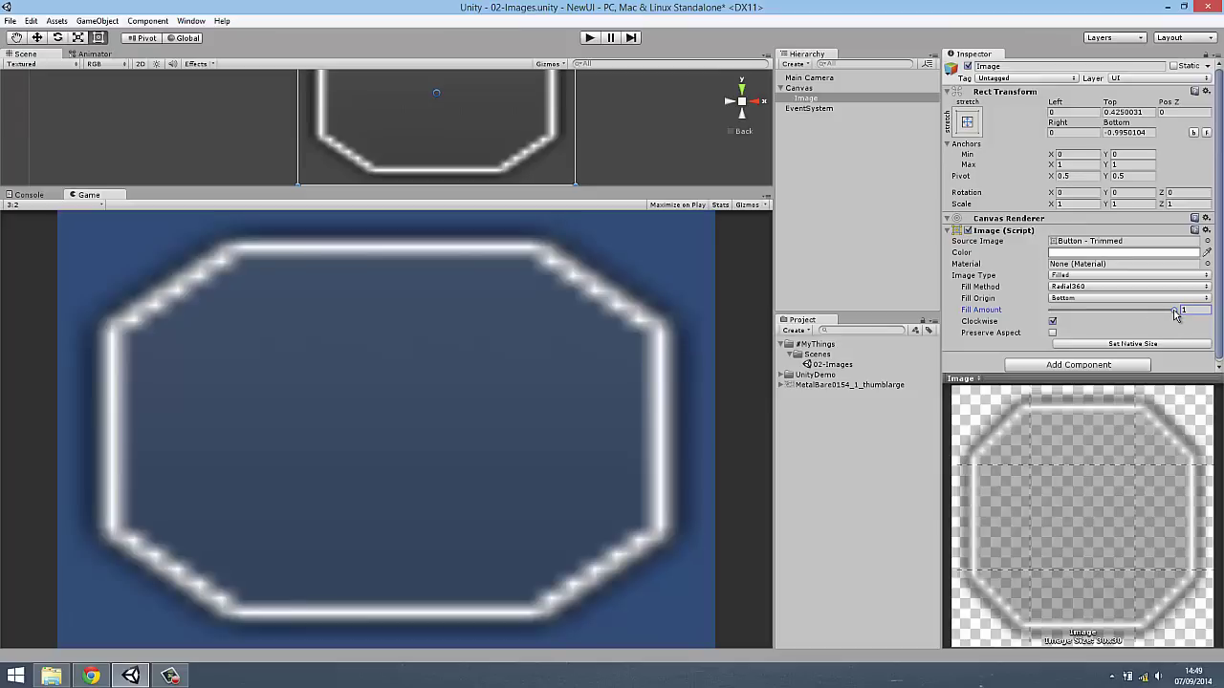
click(1094, 287)
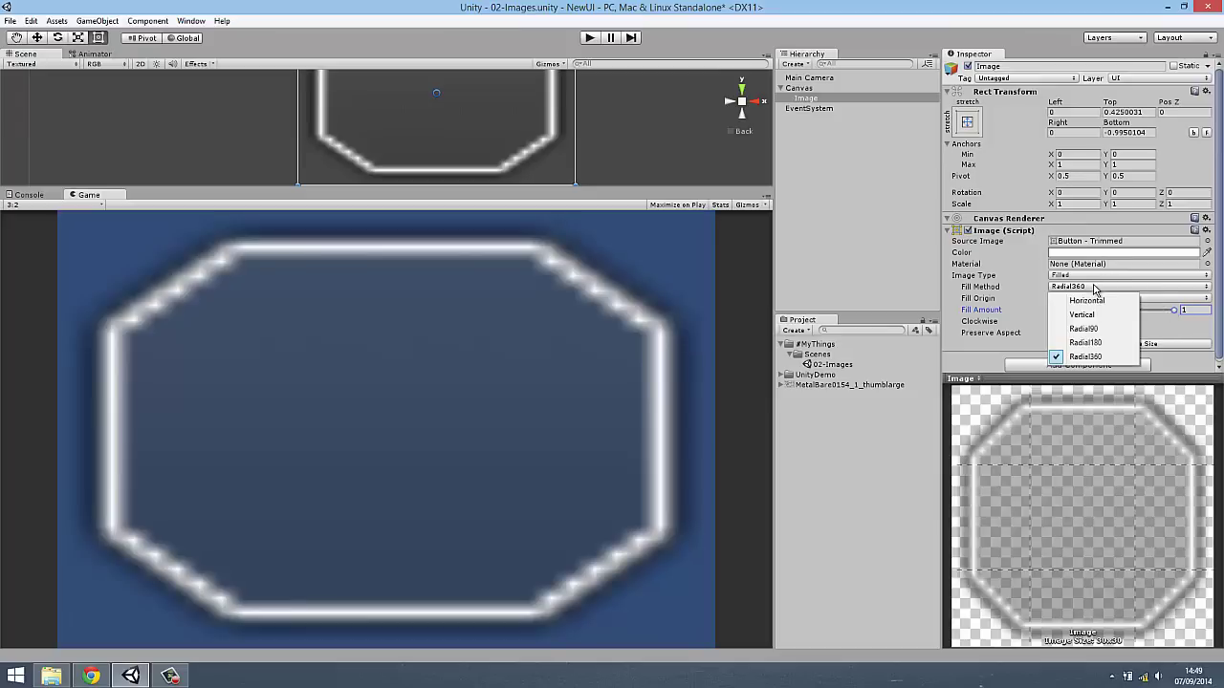
Step: Switch to Radial 180 fill and test lowered fill amounts with origin Top, then back to Bottom
click(1107, 344)
mouse_move(1175, 311)
mouse_down()
mouse_move(1051, 325)
mouse_move(1178, 310)
mouse_up()
click(1076, 299)
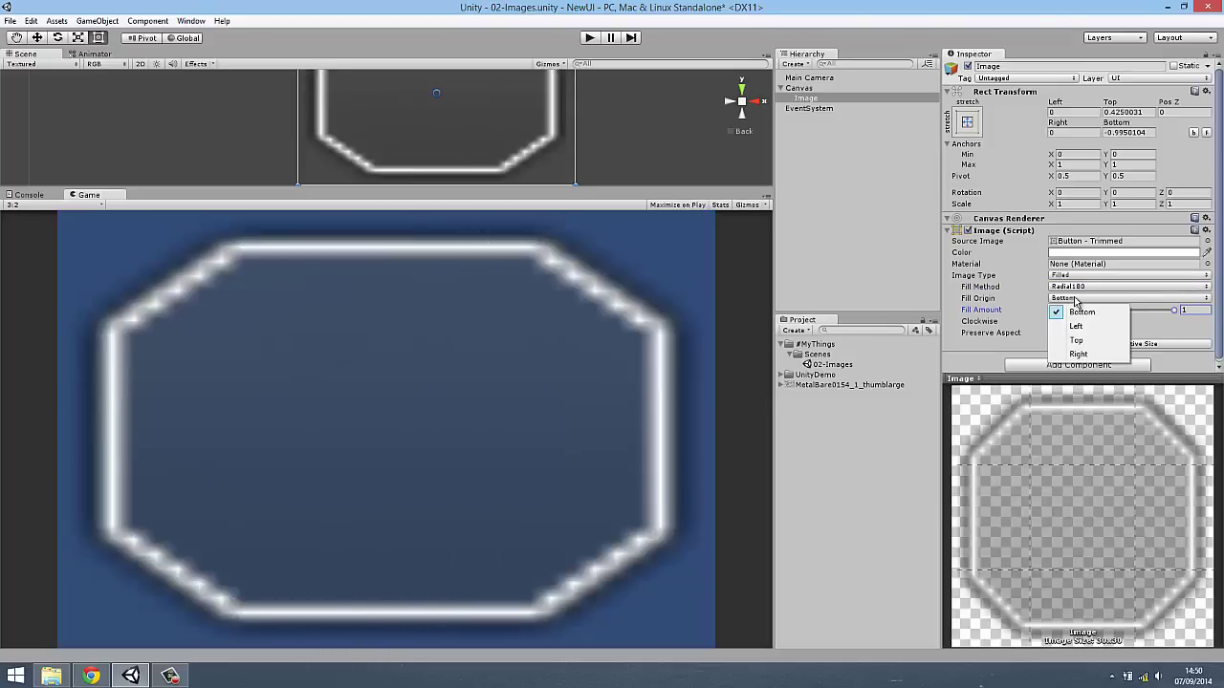
click(1079, 341)
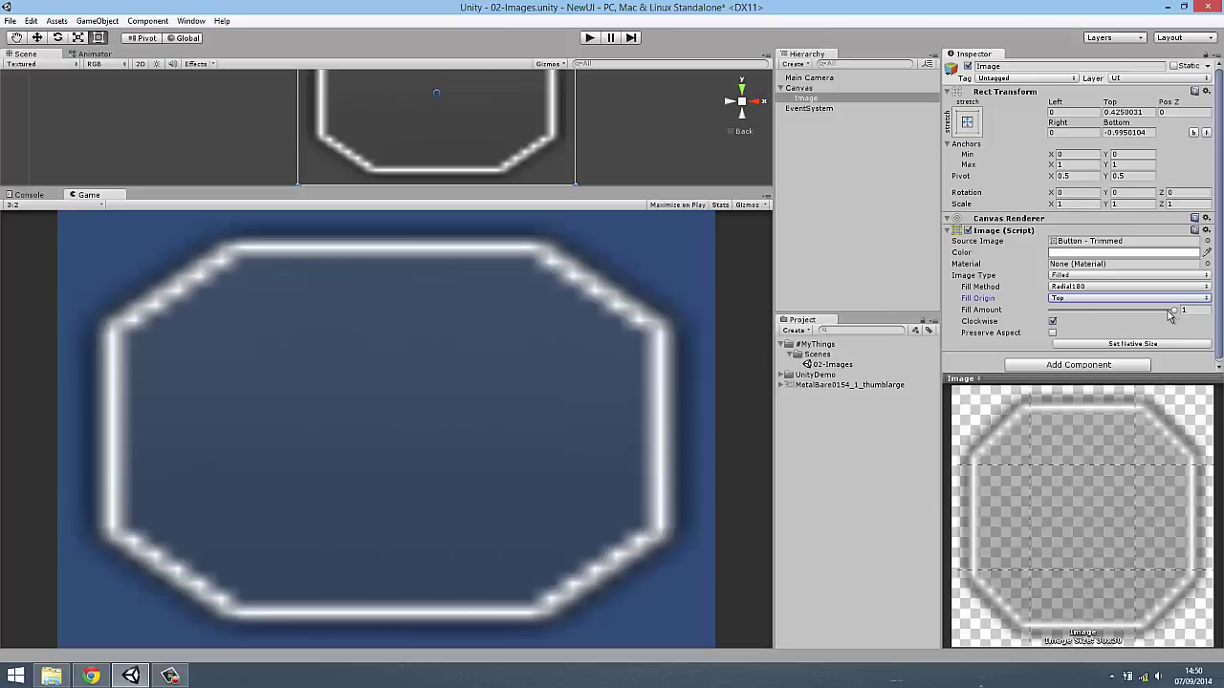
mouse_move(1171, 314)
mouse_down()
mouse_move(1055, 311)
mouse_move(1170, 311)
mouse_up()
click(1080, 299)
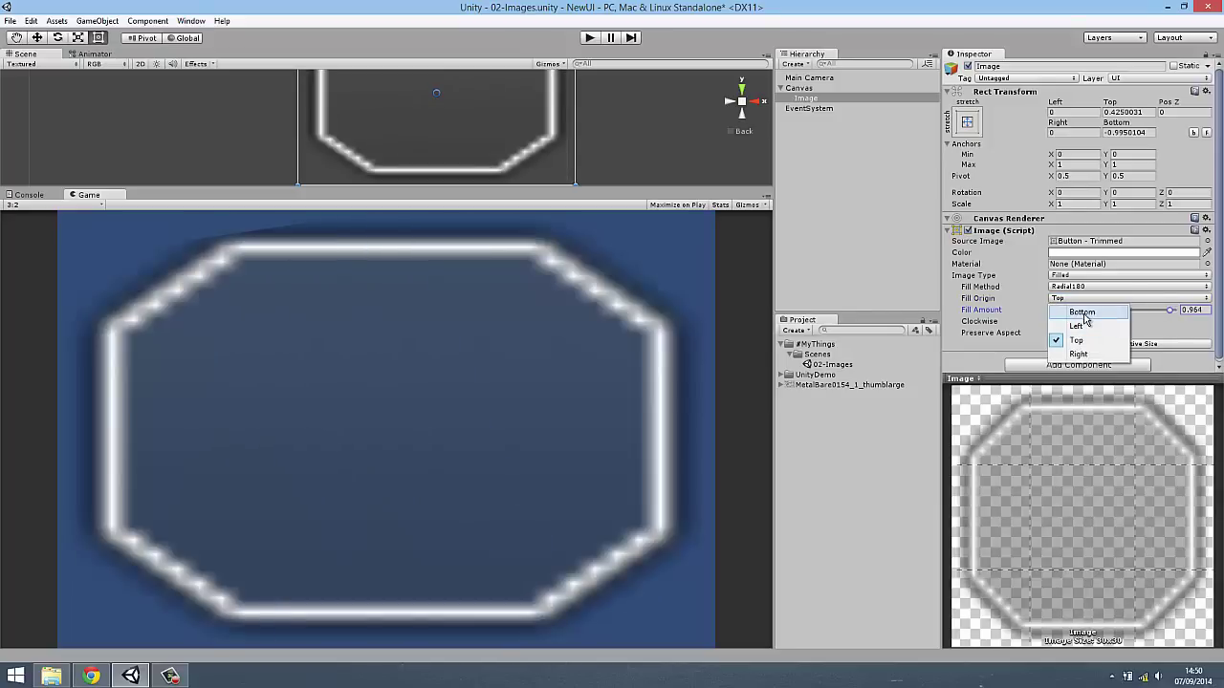
click(1086, 316)
Step: Switch to Radial 90 fill from Bottom Left, cutting a diagonal wedge, then refill to 1
click(1090, 287)
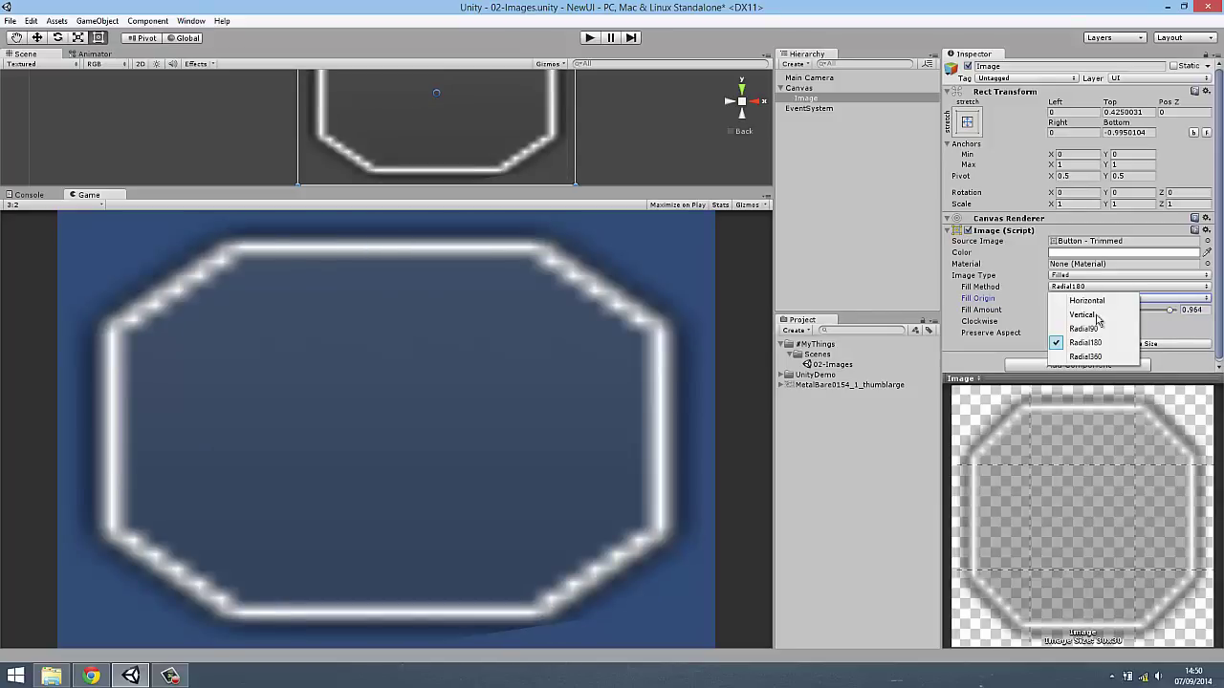
click(1104, 330)
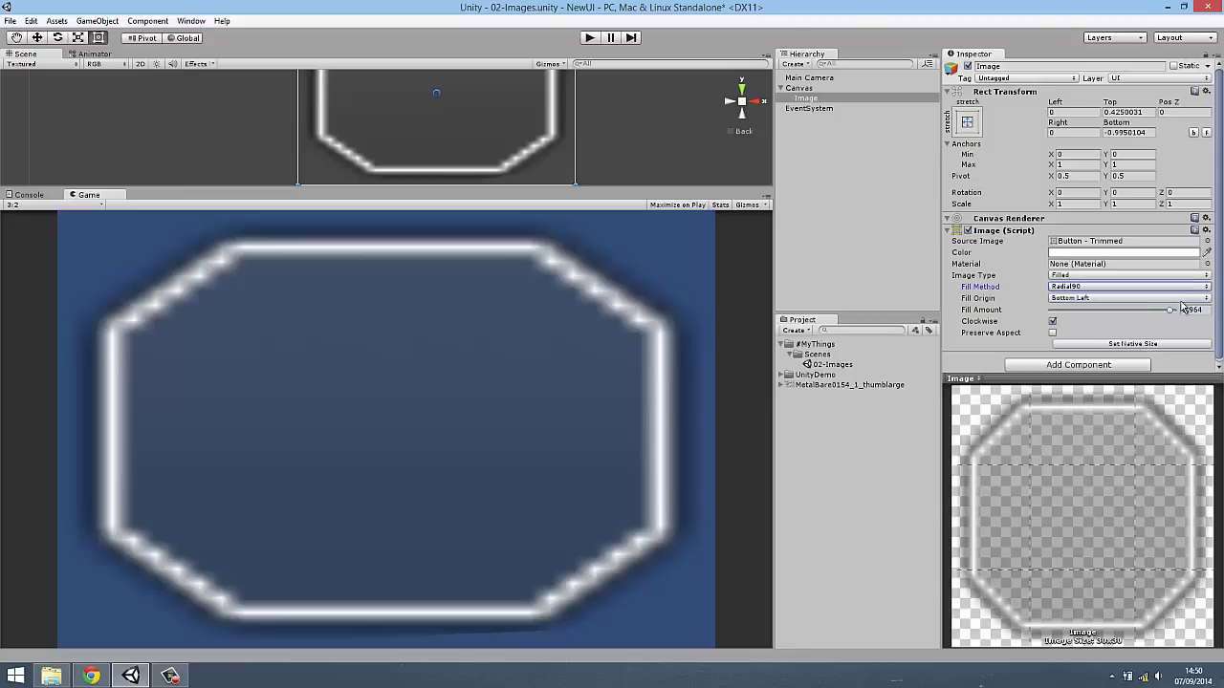
mouse_move(1170, 310)
mouse_down()
mouse_move(1091, 319)
mouse_move(1183, 322)
mouse_up()
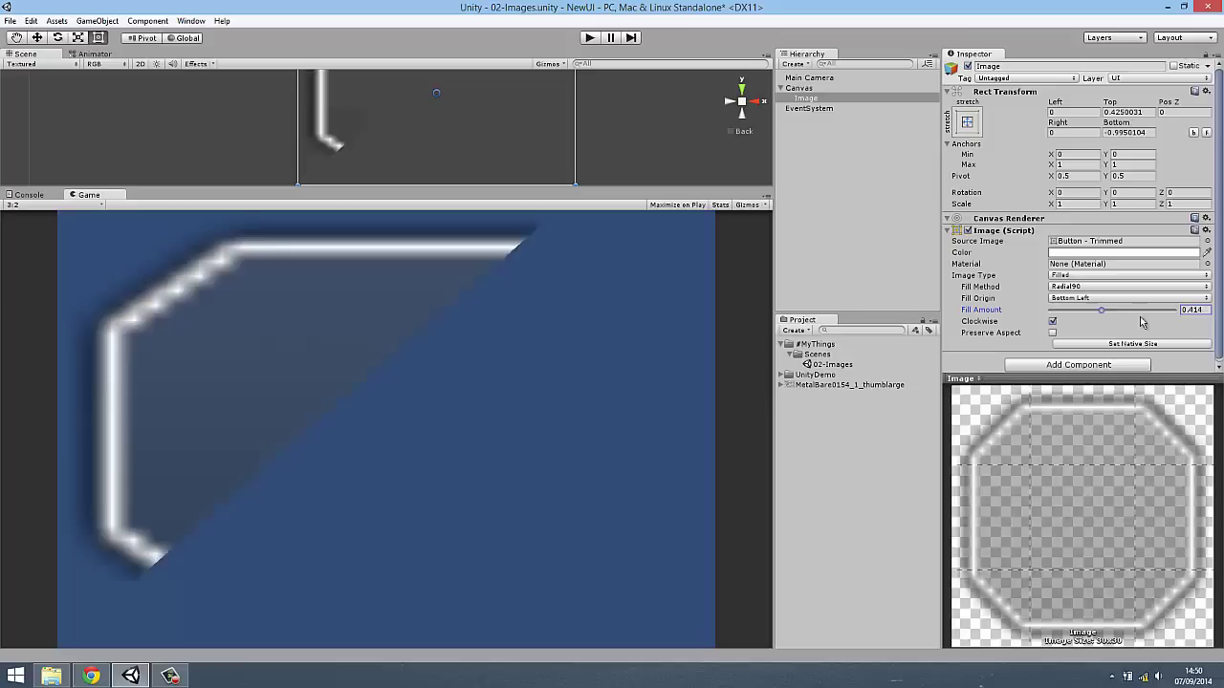
click(1112, 299)
click(1097, 287)
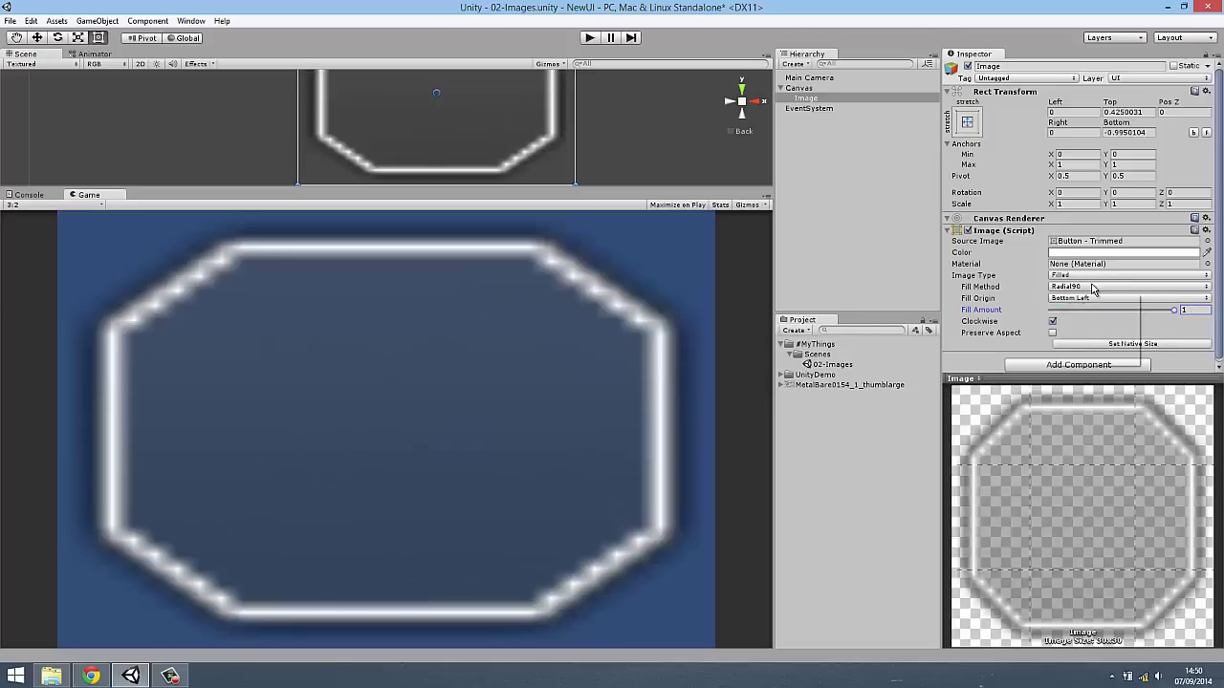
click(1097, 287)
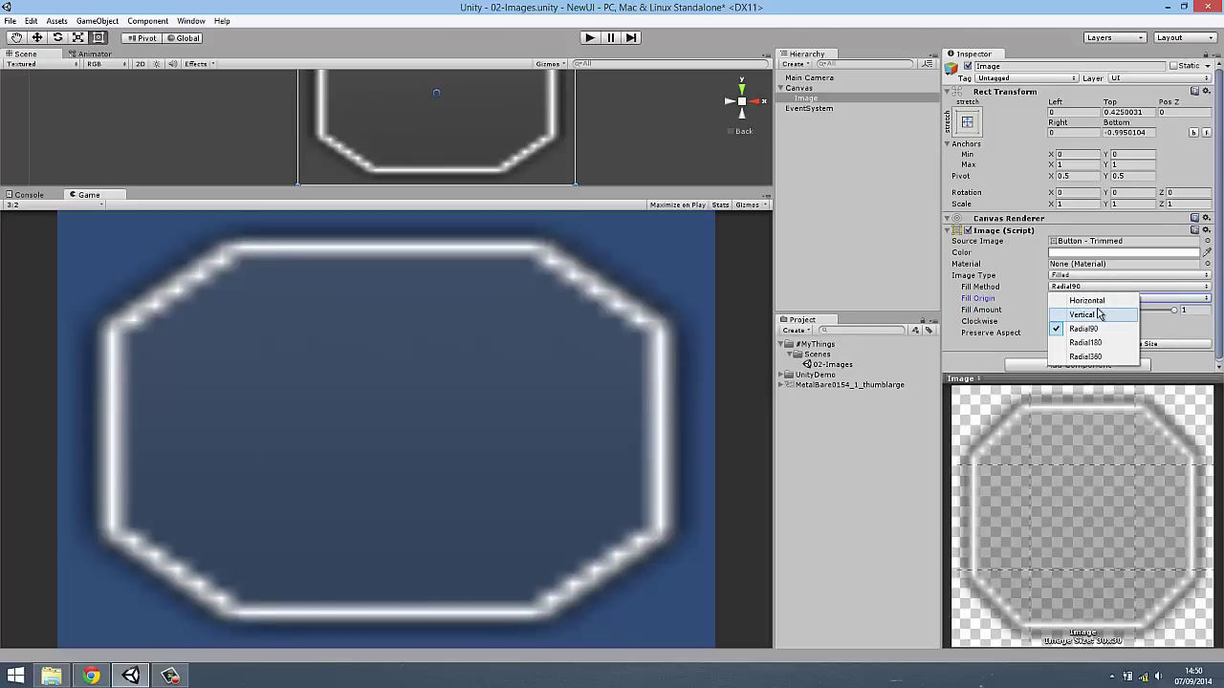
Step: Switch to Vertical fill from Bottom and test cutting off the octagon's top
click(1099, 314)
click(1096, 298)
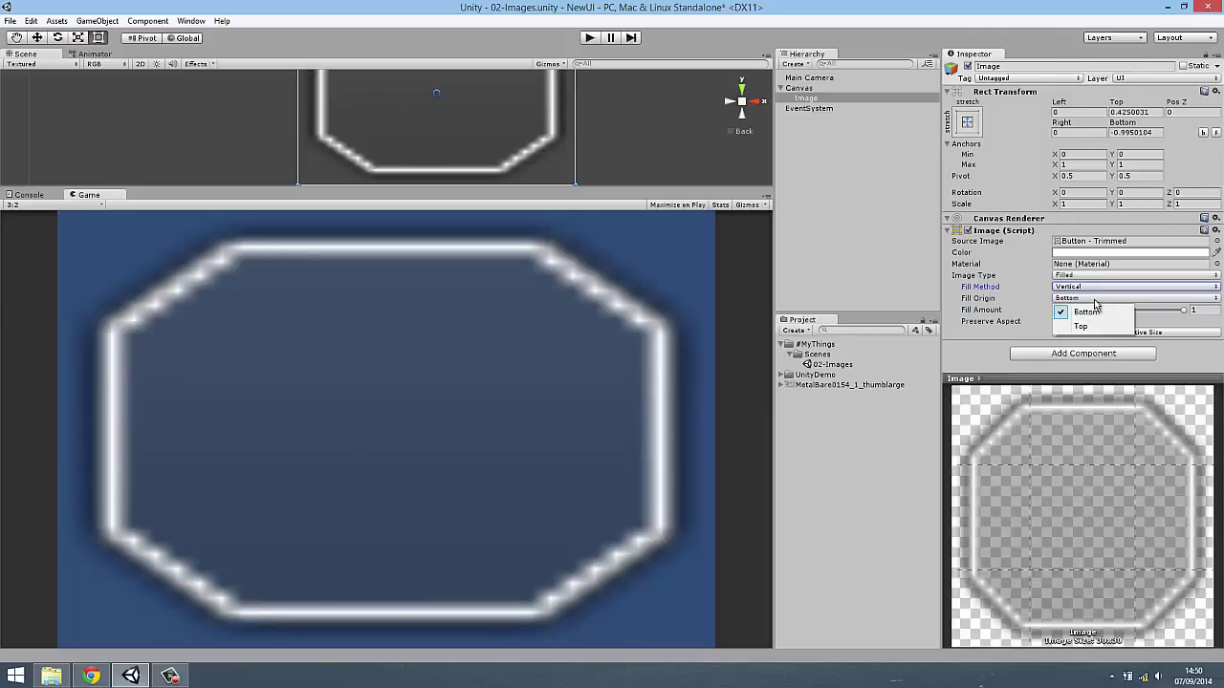
click(1075, 311)
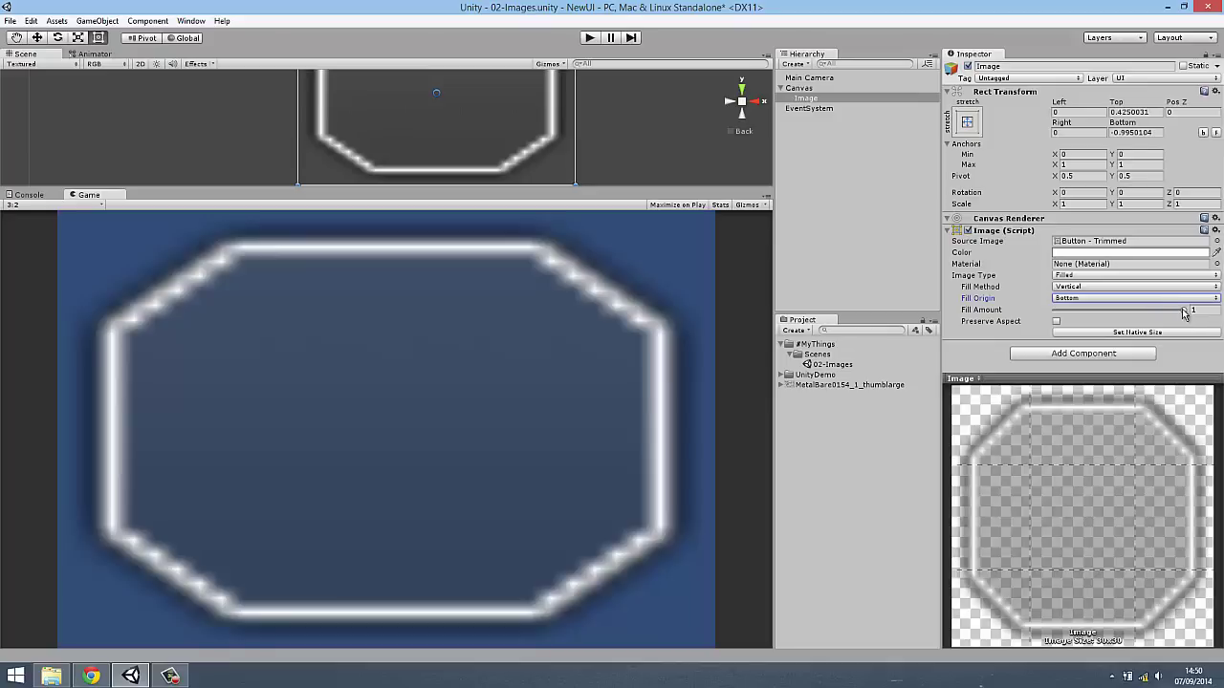
mouse_move(1183, 311)
mouse_down()
mouse_move(1053, 326)
mouse_move(1186, 312)
mouse_up()
click(1094, 299)
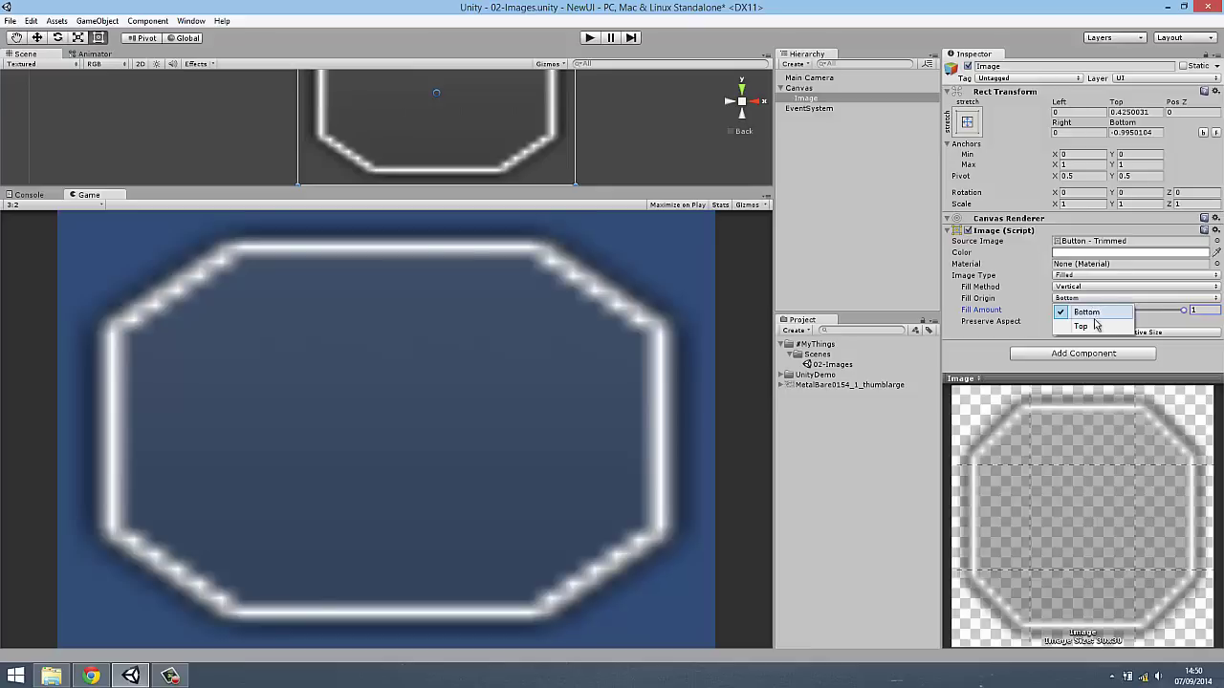
click(1090, 287)
Step: Use Horizontal fill from the Right at amount 1 and enable Preserve Aspect
click(1090, 302)
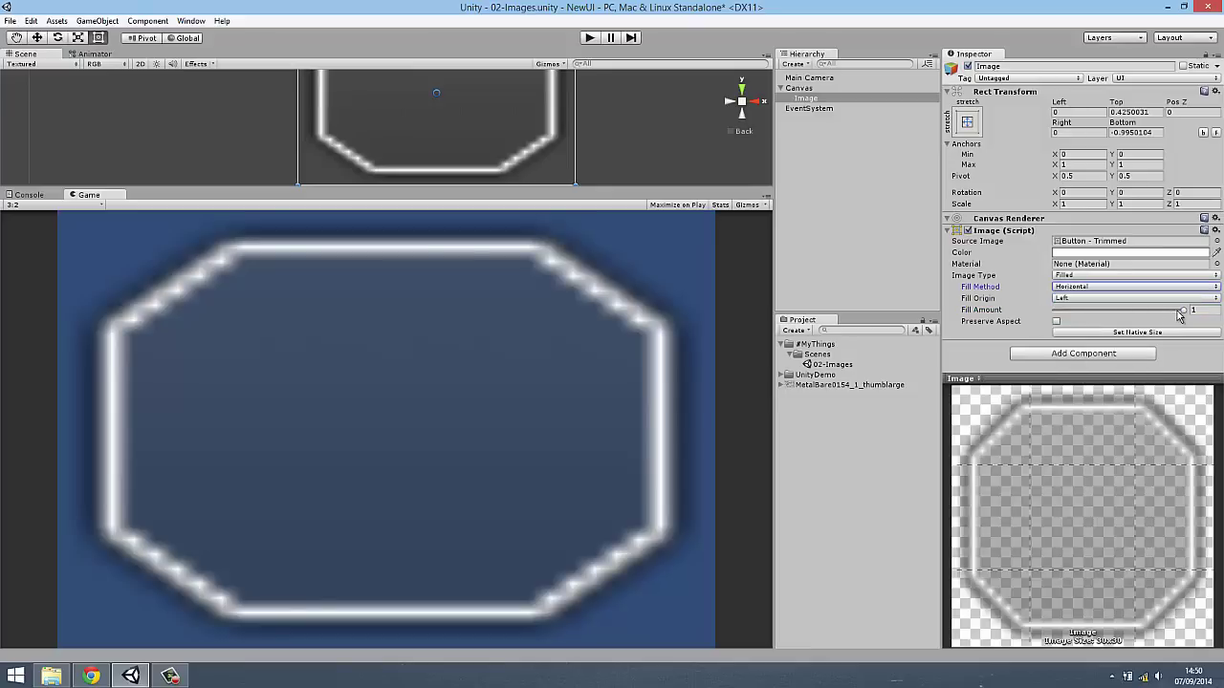
mouse_move(1186, 311)
mouse_down()
mouse_move(1171, 326)
mouse_move(1183, 312)
mouse_move(1138, 322)
mouse_up()
click(1100, 299)
click(1100, 323)
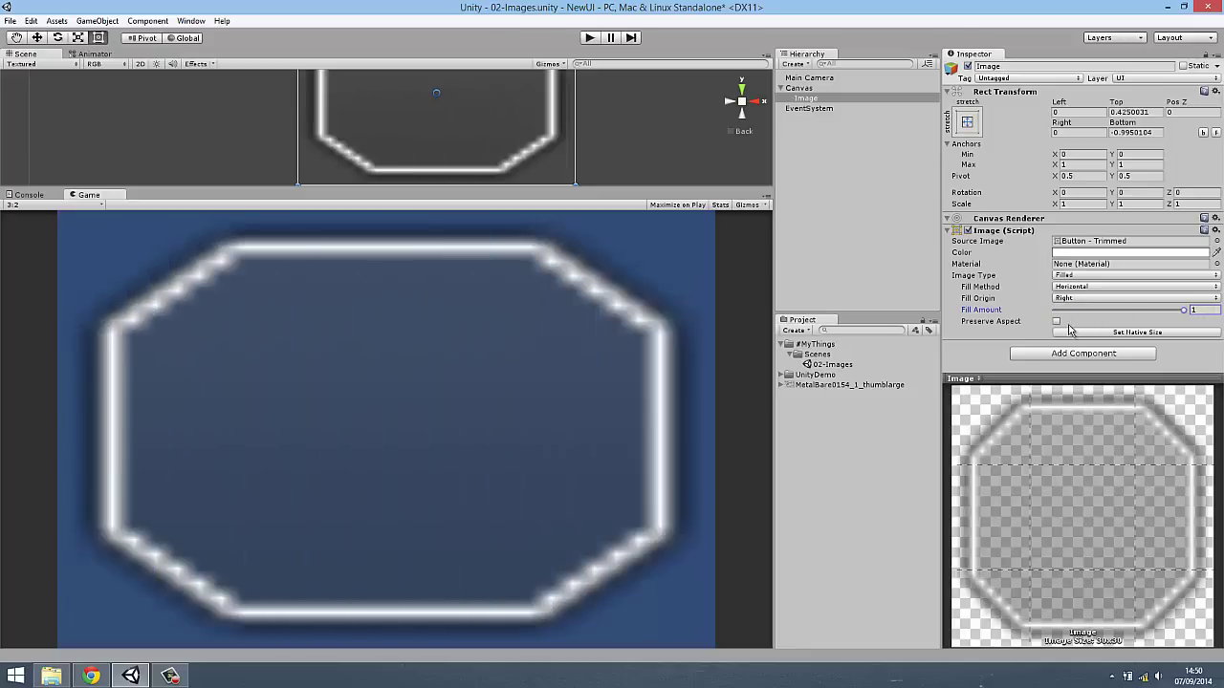
click(1057, 322)
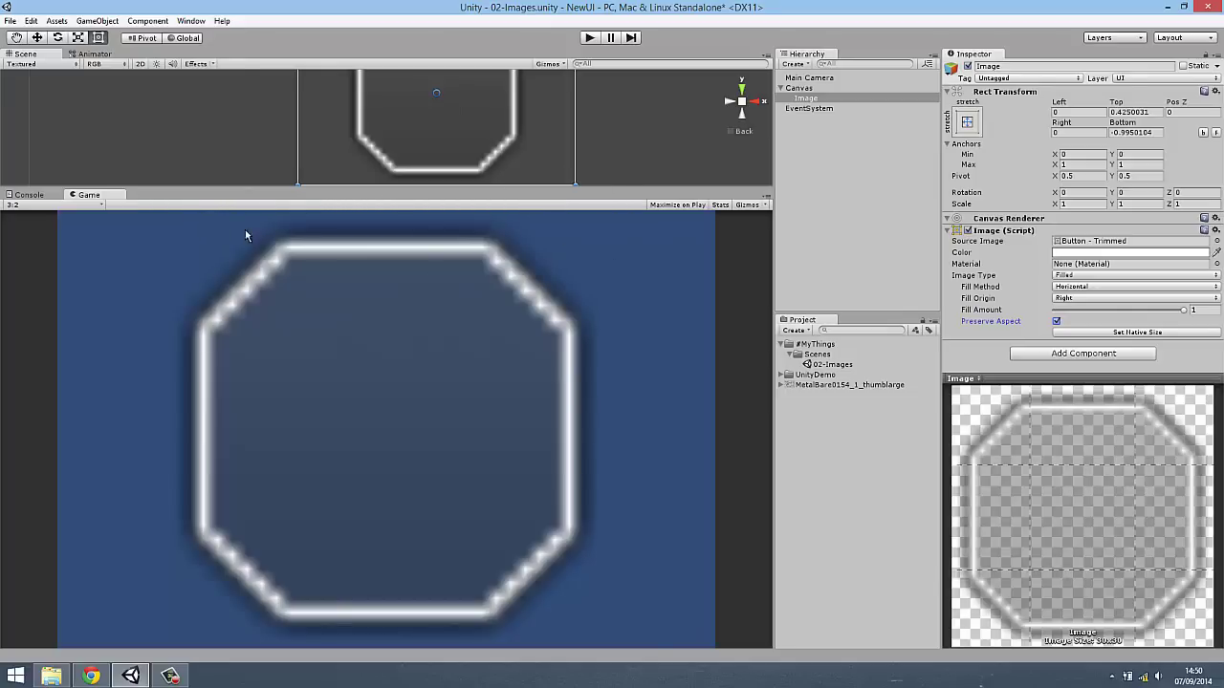
Step: Turn off Preserve Aspect so the octagon stretches across the Game view, and reselect Image
click(1056, 322)
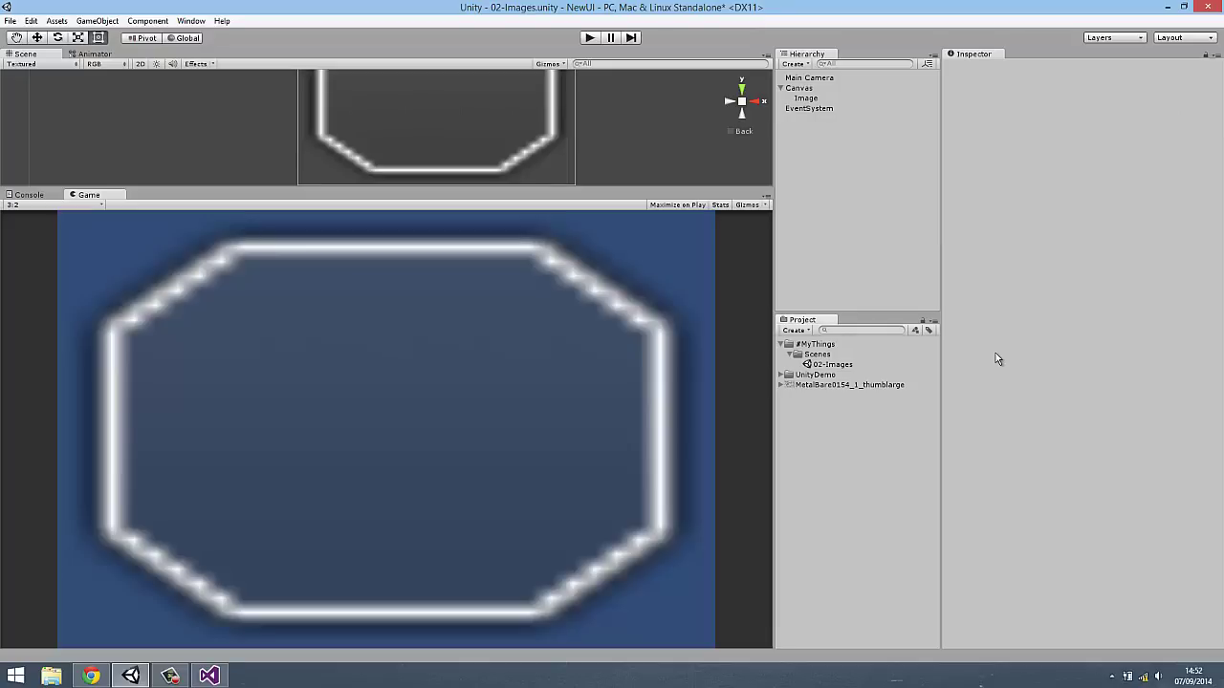
click(805, 99)
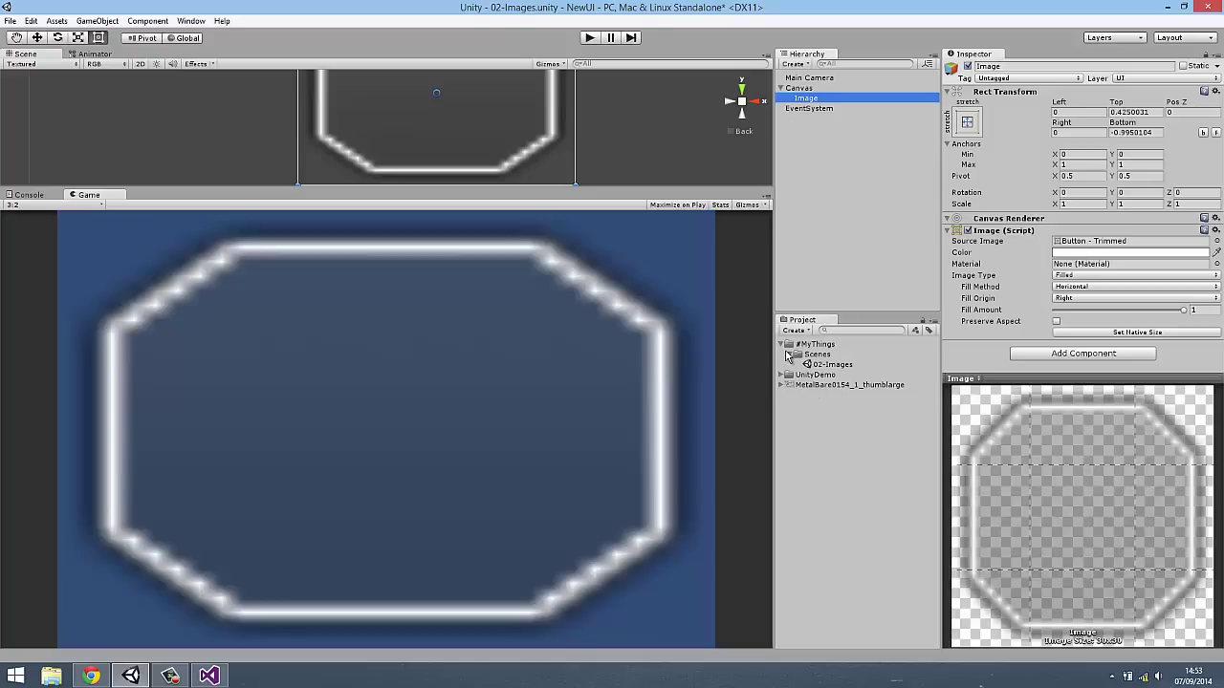
Step: Create a new C# script named Images in the Project panel's root folder
click(807, 366)
right_click(815, 376)
mouse_move(843, 385)
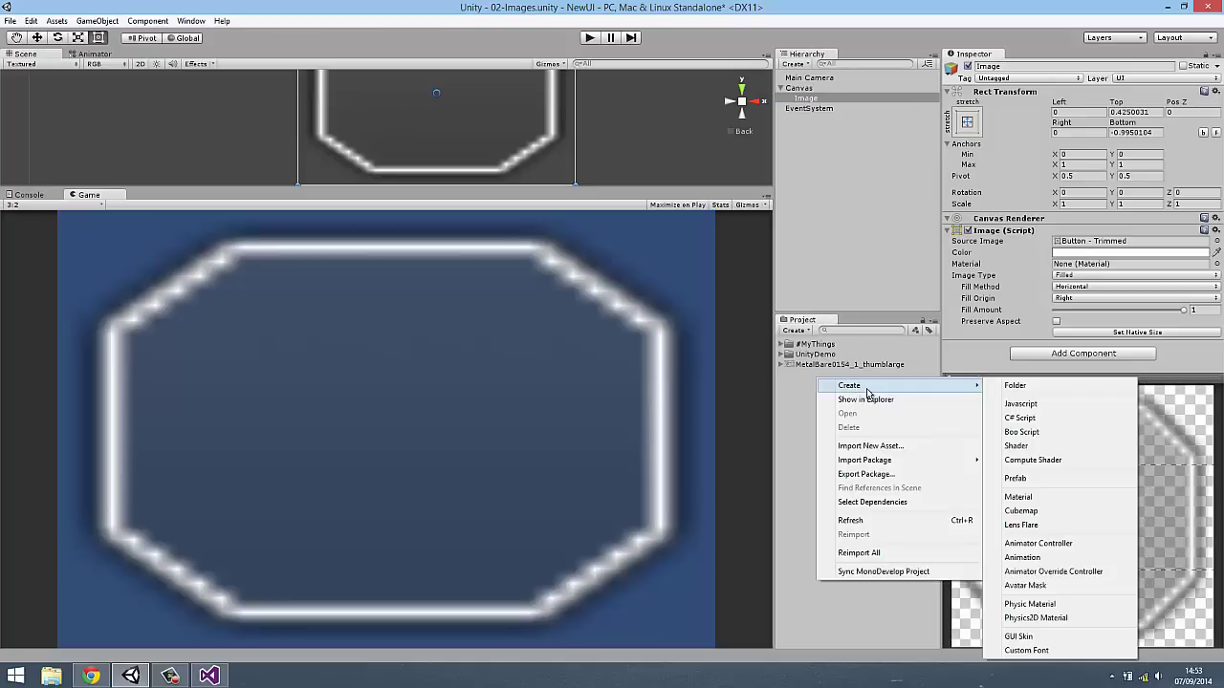
click(1045, 420)
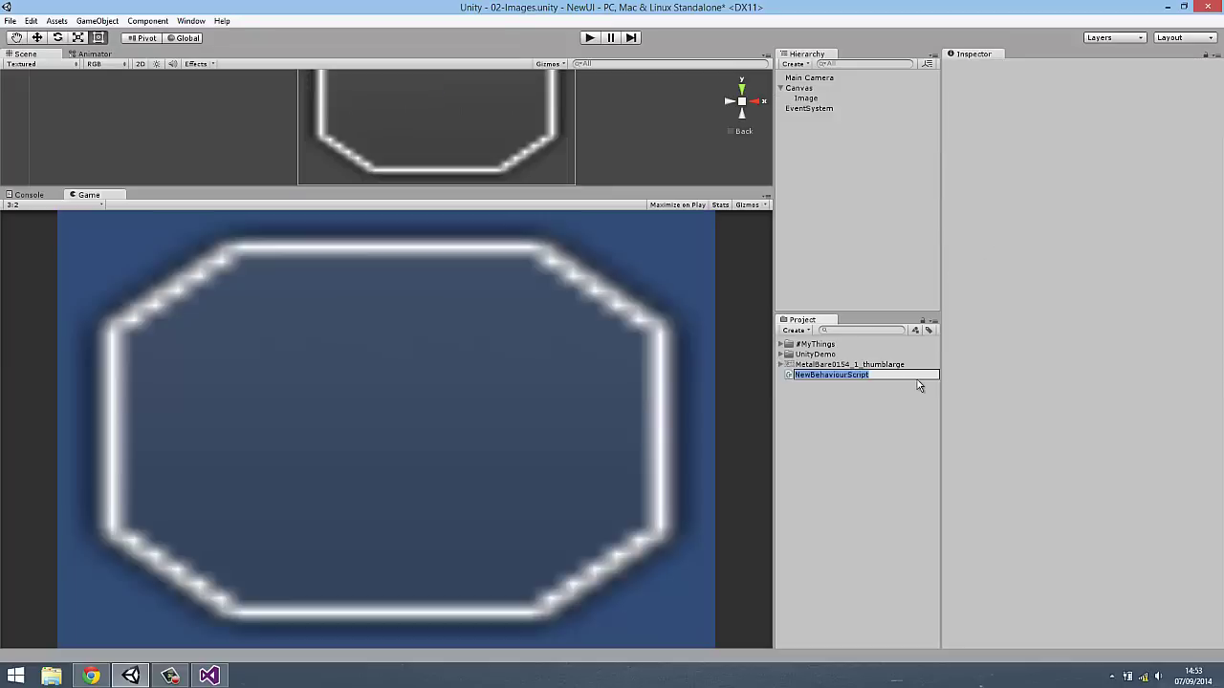
text(Images)
key(Return)
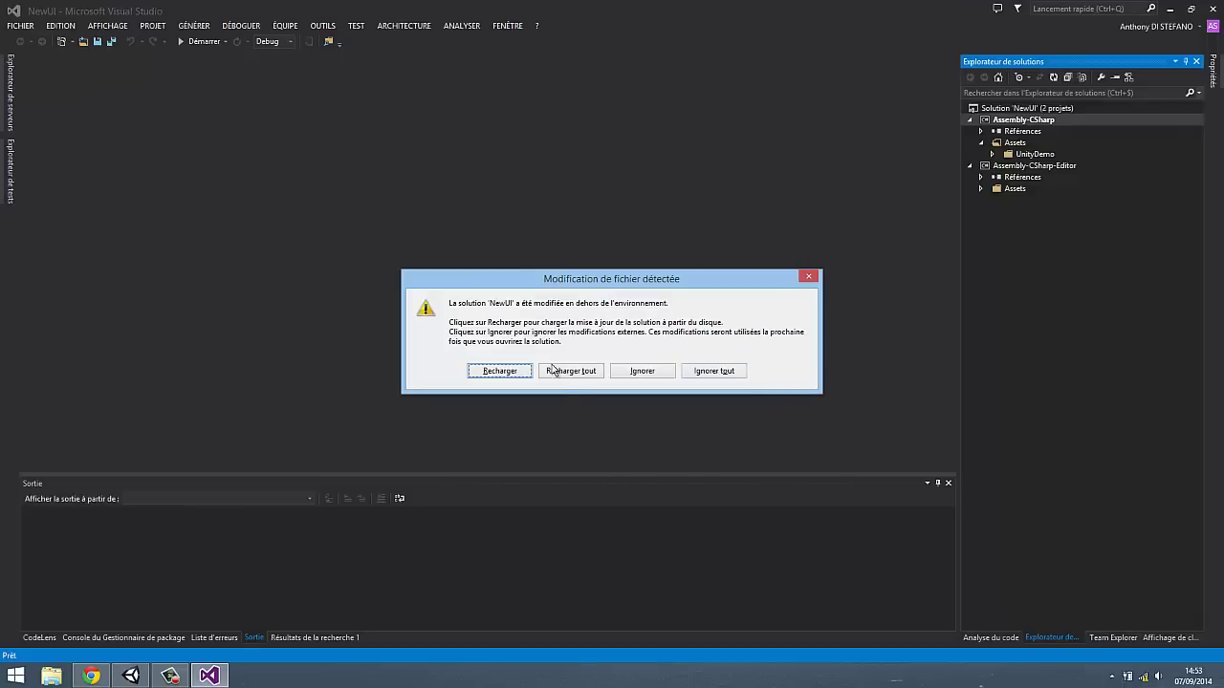
Step: Reload the solution in Visual Studio and open Images.cs with all regions expanded
click(556, 372)
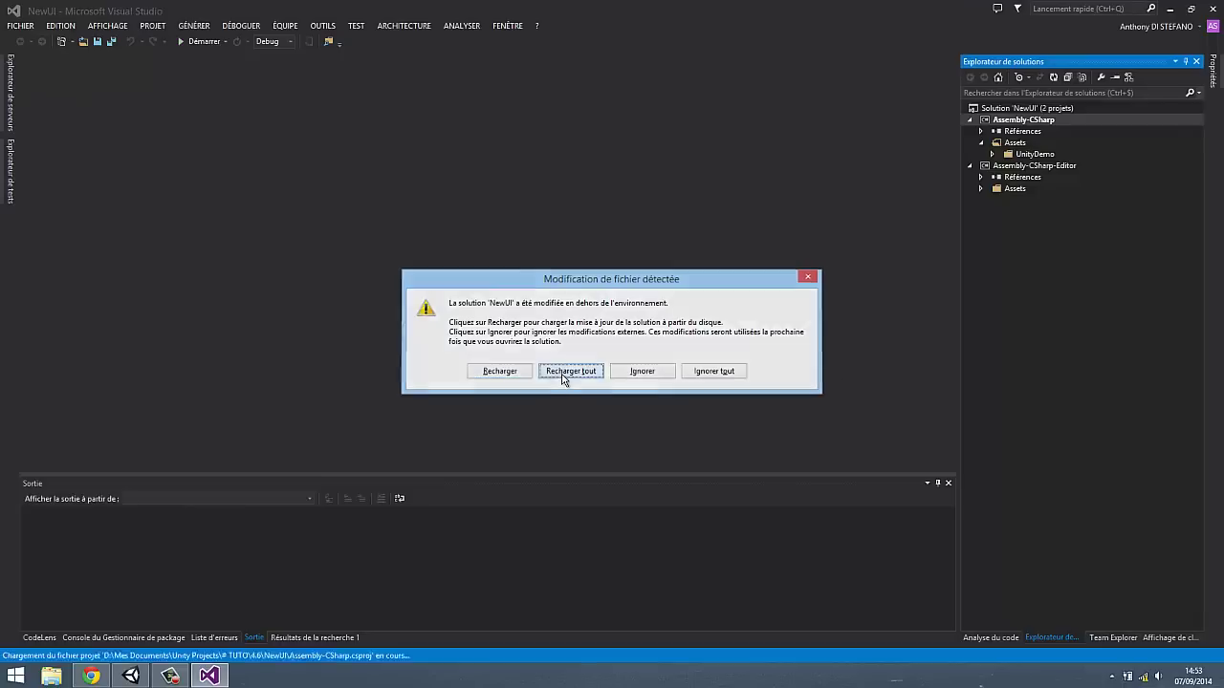
click(1017, 169)
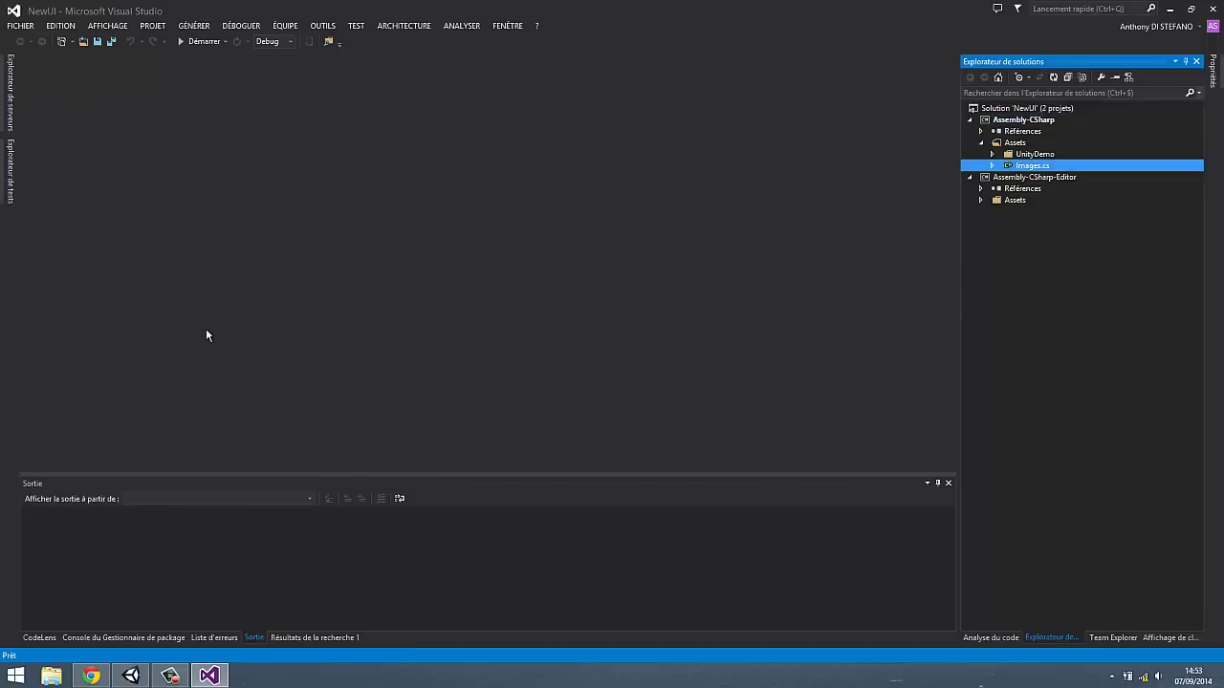
double_click(1021, 167)
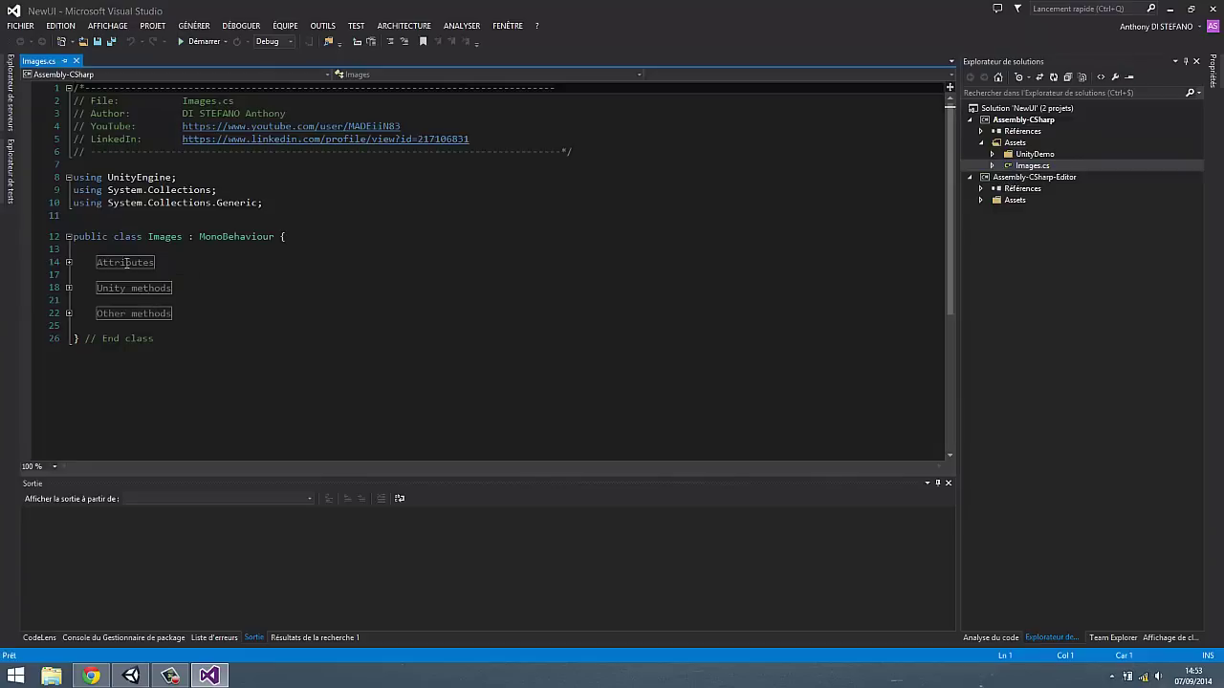
key(ctrl+m)
key(ctrl+l)
Step: Drag the Images script onto the Canvas's Inspector to attach it as a component
click(130, 676)
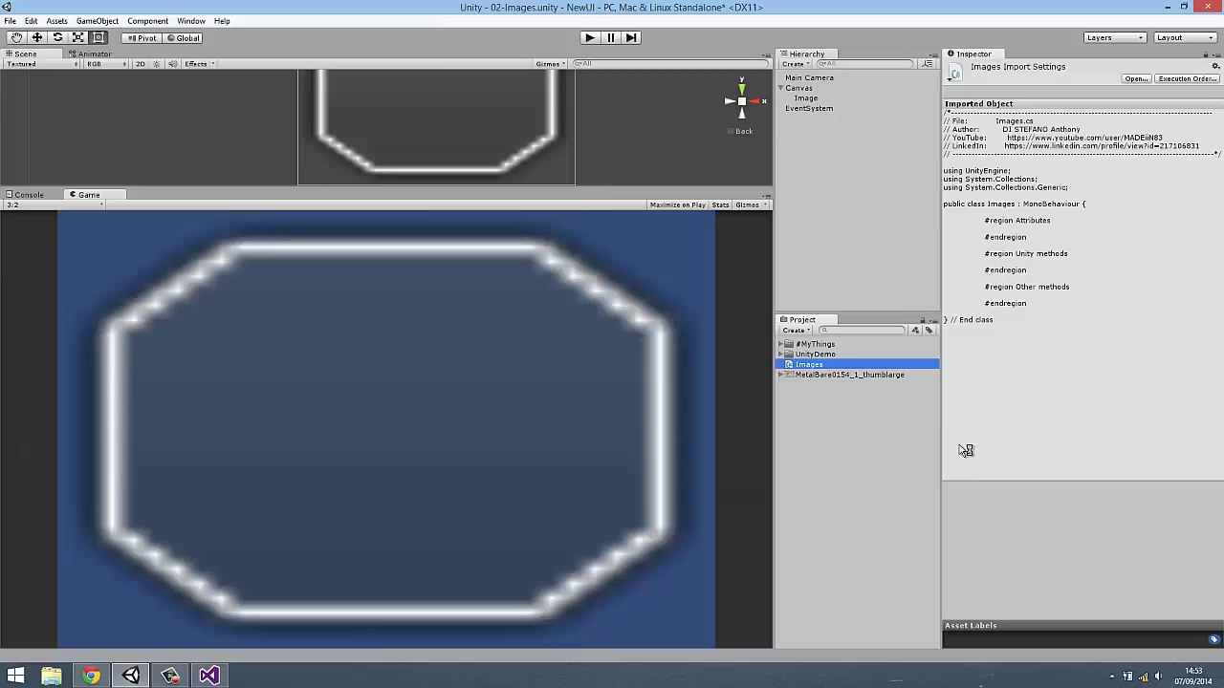
click(801, 88)
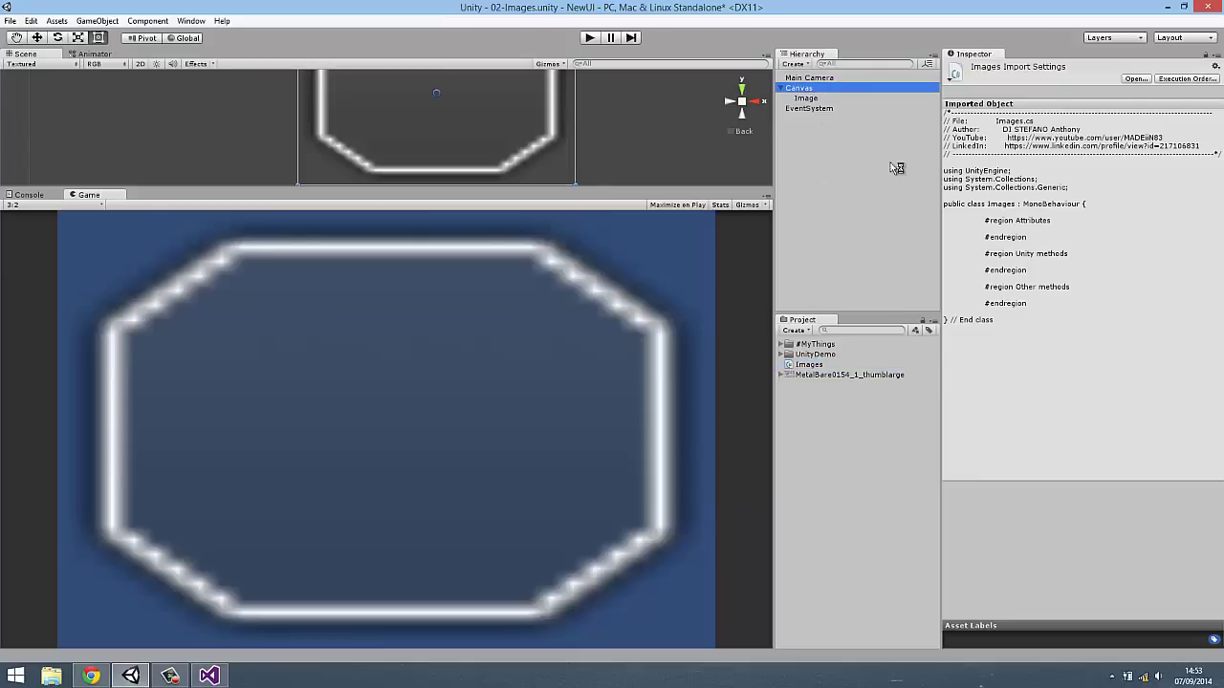
drag(812, 365, 1177, 381)
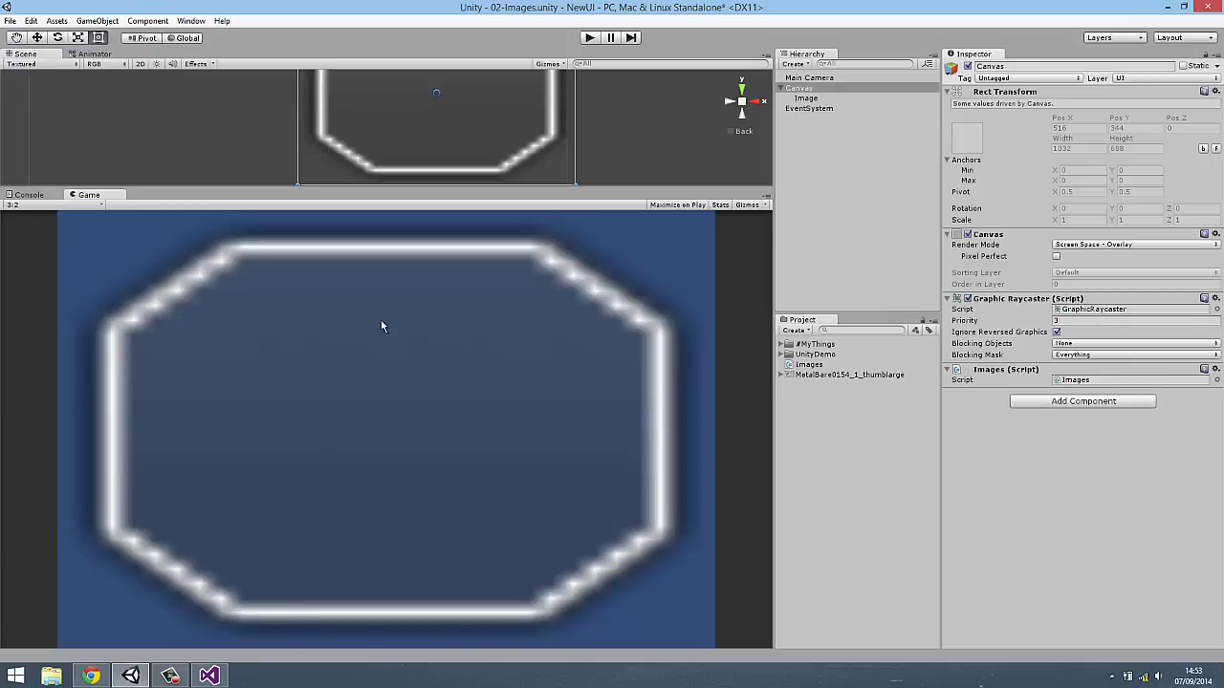
click(821, 98)
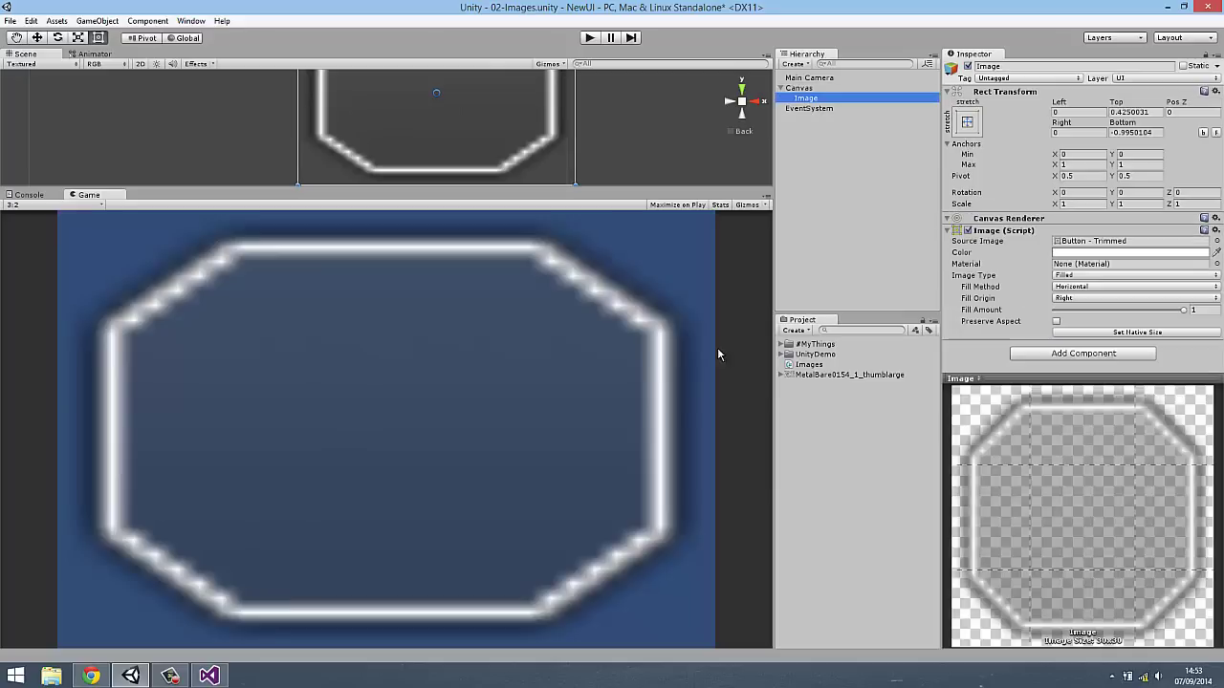
click(211, 676)
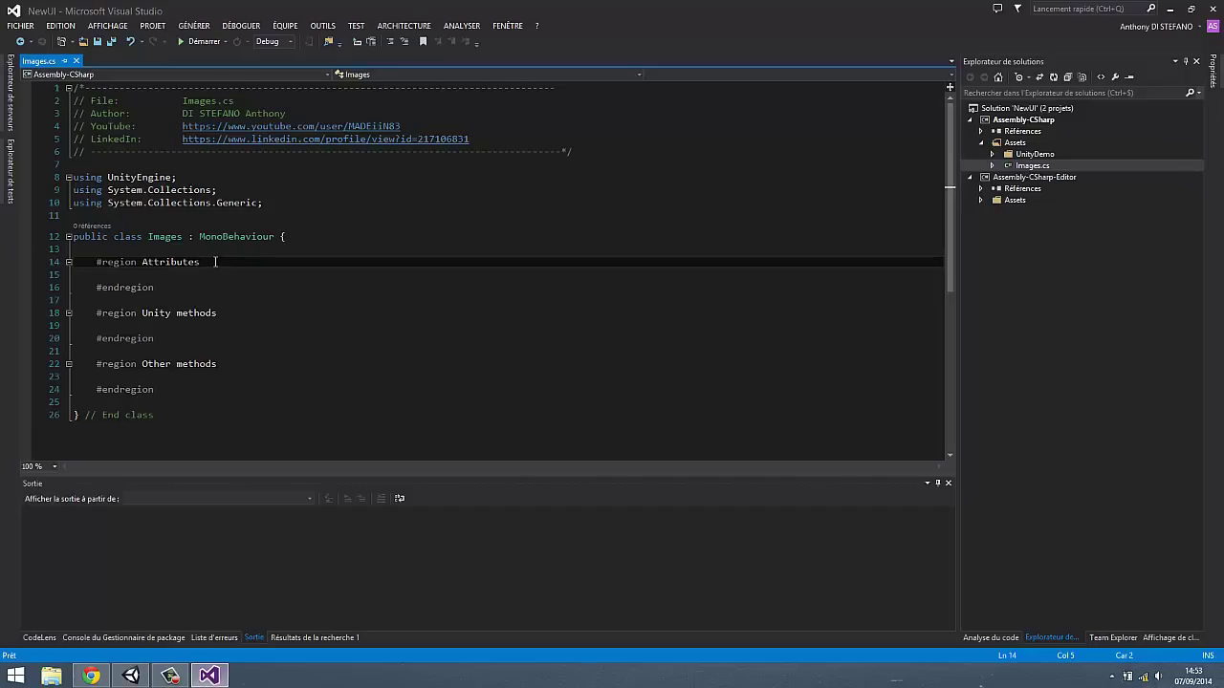
Step: Add an empty void Start() method in the Unity methods region of Images.cs and save
click(200, 322)
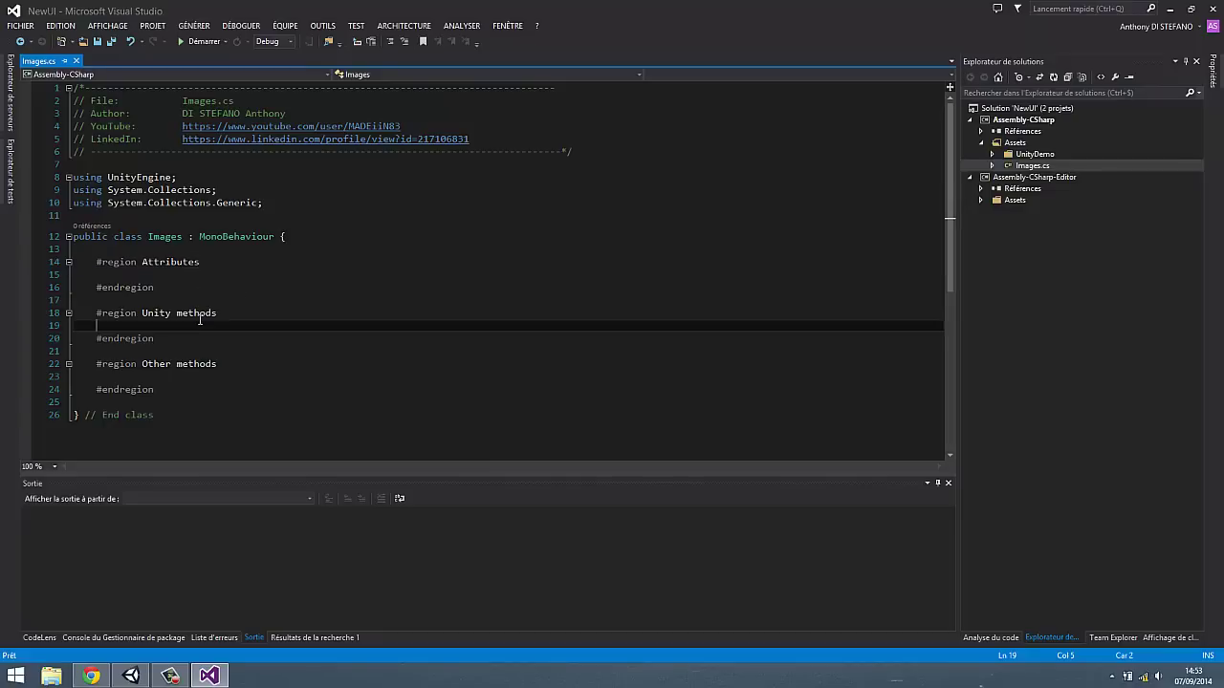
text(void Start())
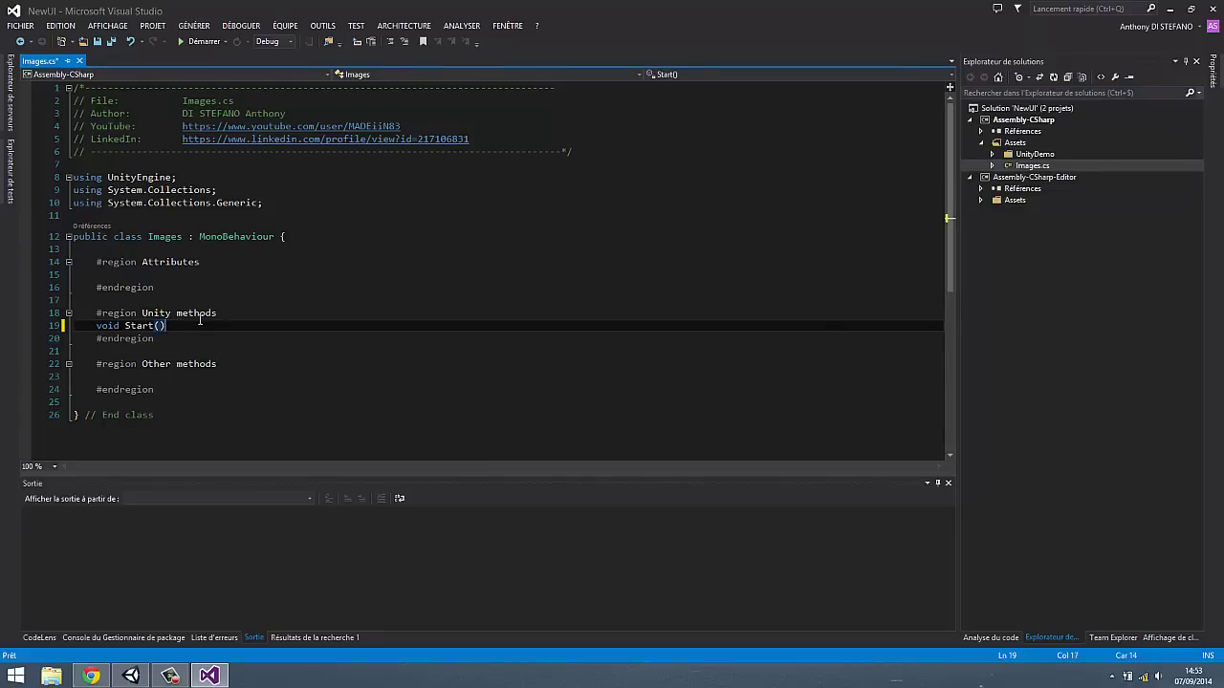
key(Return)
text({)
key(Return)
key(ctrl+s)
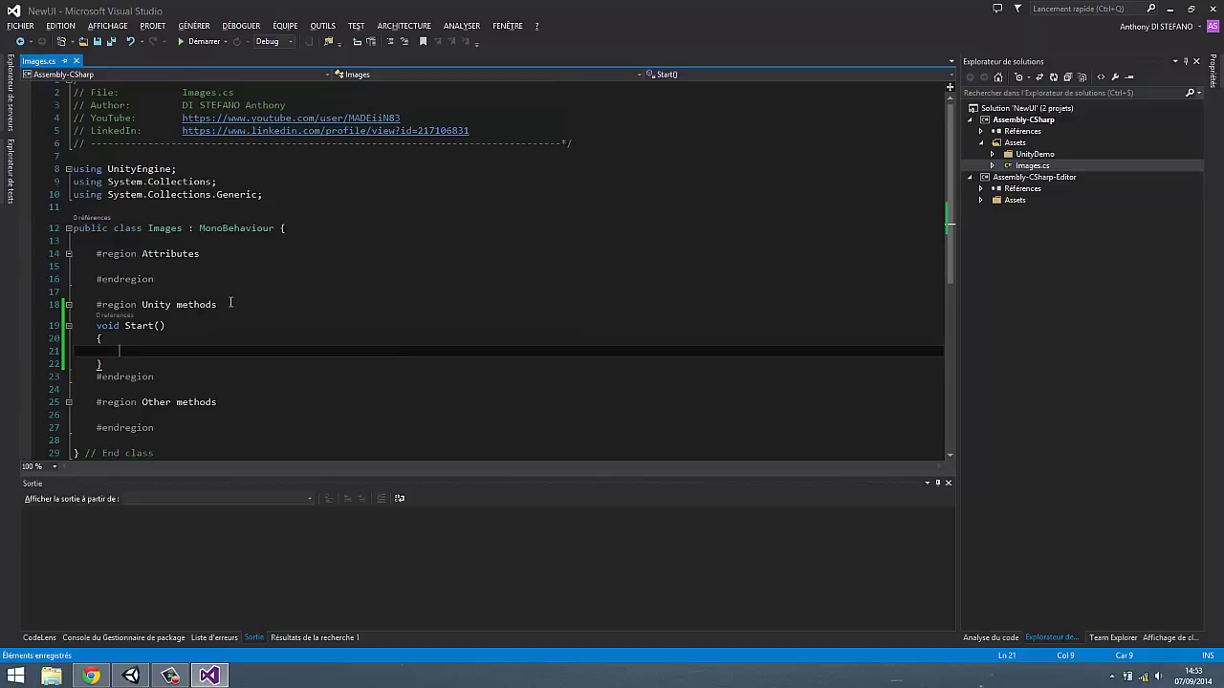
Step: Begin a new 'using UnityEngine.' line below using UnityEngine;
click(311, 172)
key(Return)
Step: Add 'using UnityEngine.UI;' at the top of Images.cs
text(sing Unity)
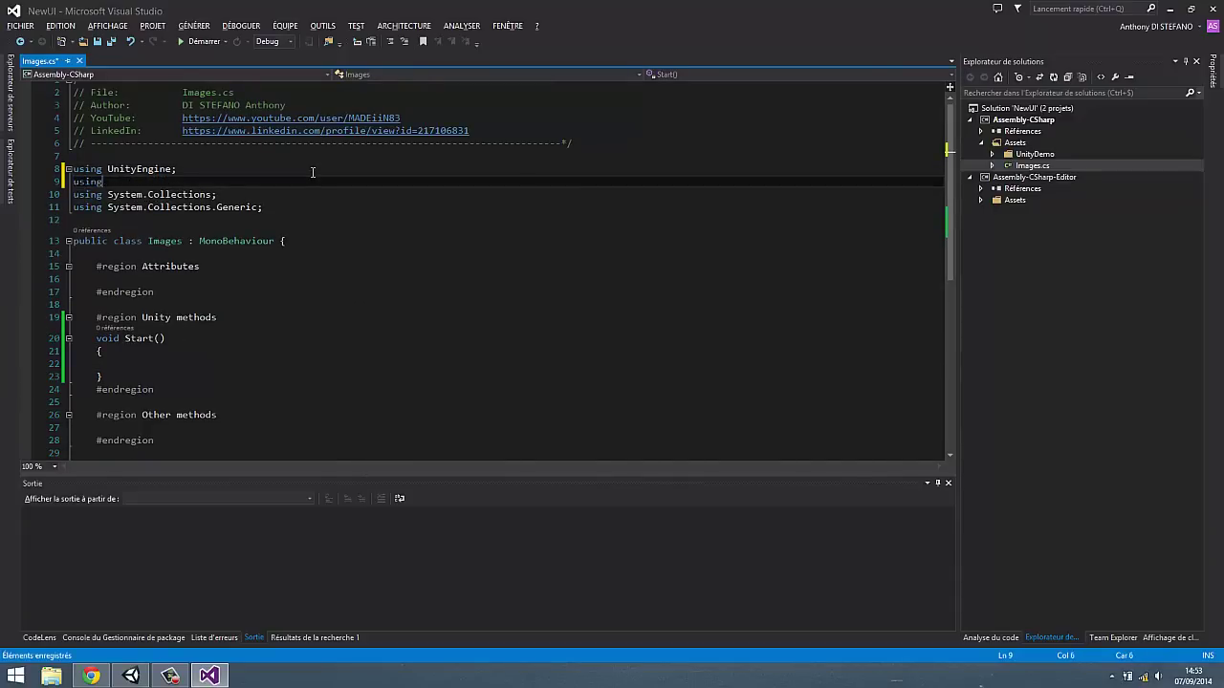
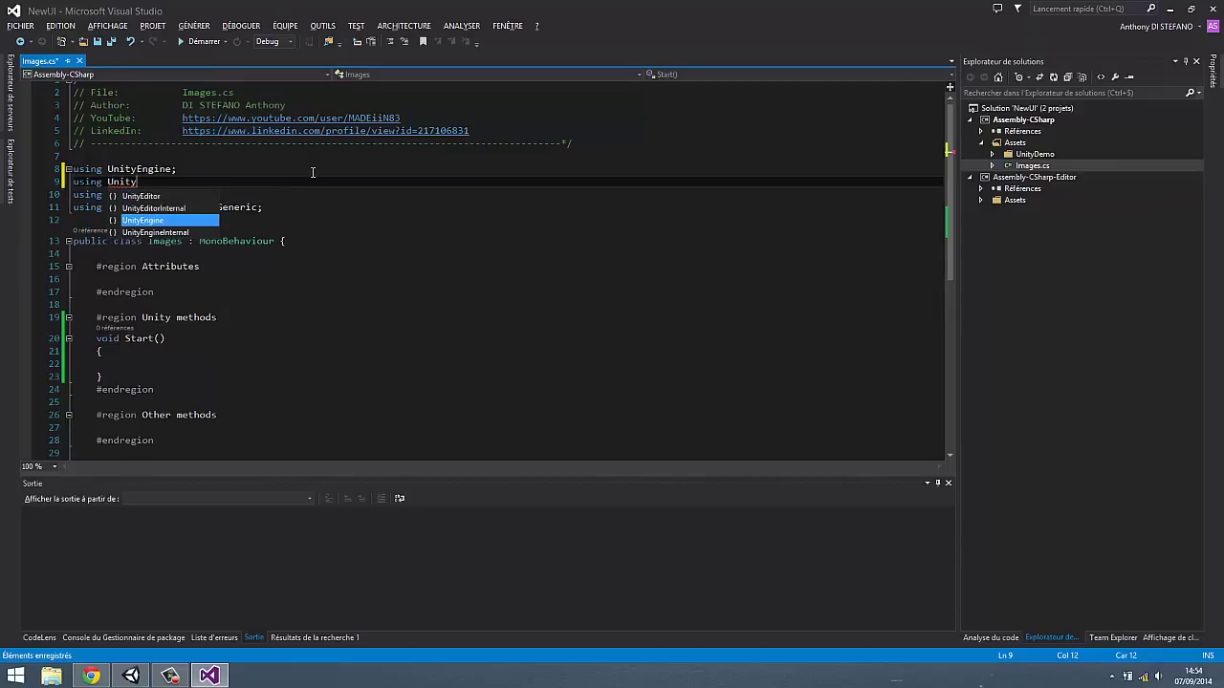
Step: Begin a new 'using UnityEngine.' line below using UnityEngine;
Step: Add 'using UnityEngine.UI;' at the top of Images.cs
text(Engine.u)
key(Tab)
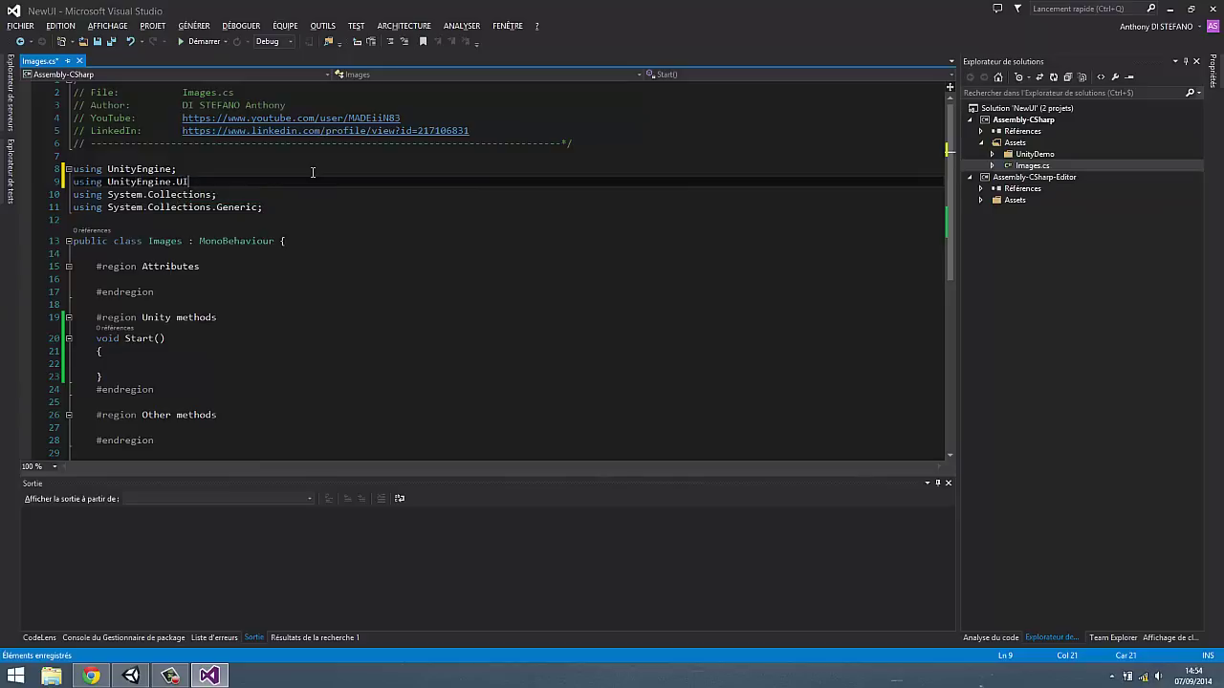
text(;)
Step: Declare 'Image img;' inside Start() with a blank line above it
scroll(189, 299, down, 1)
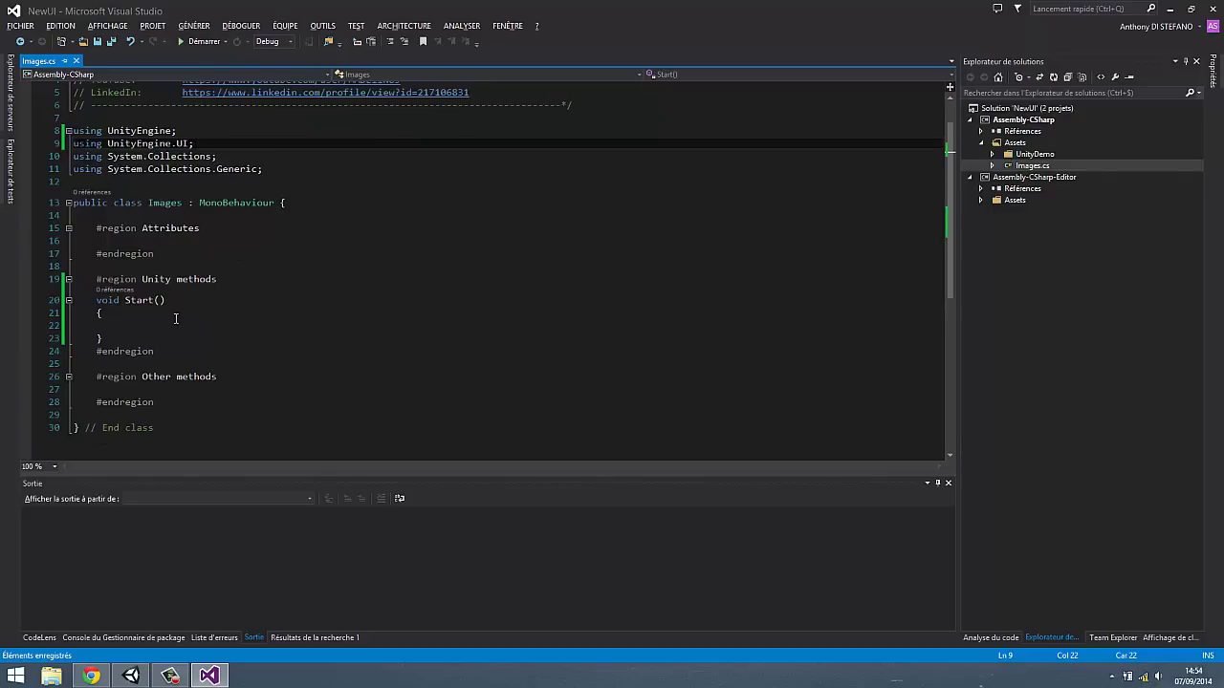
click(182, 325)
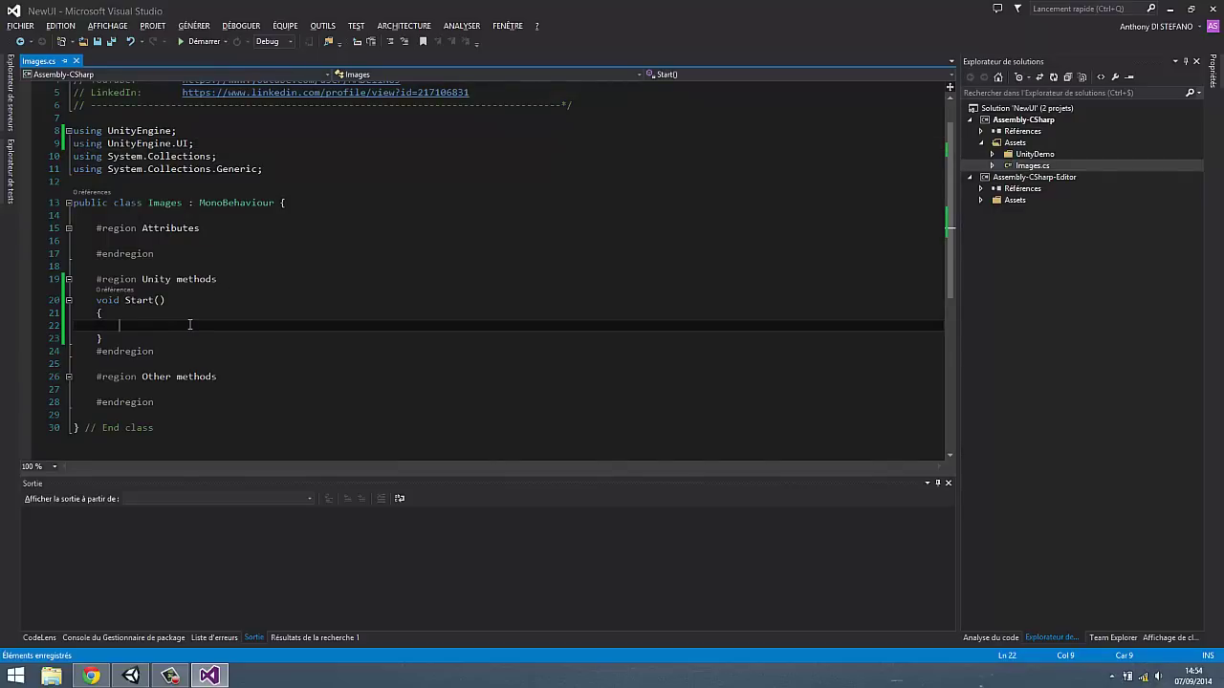
text(Image)
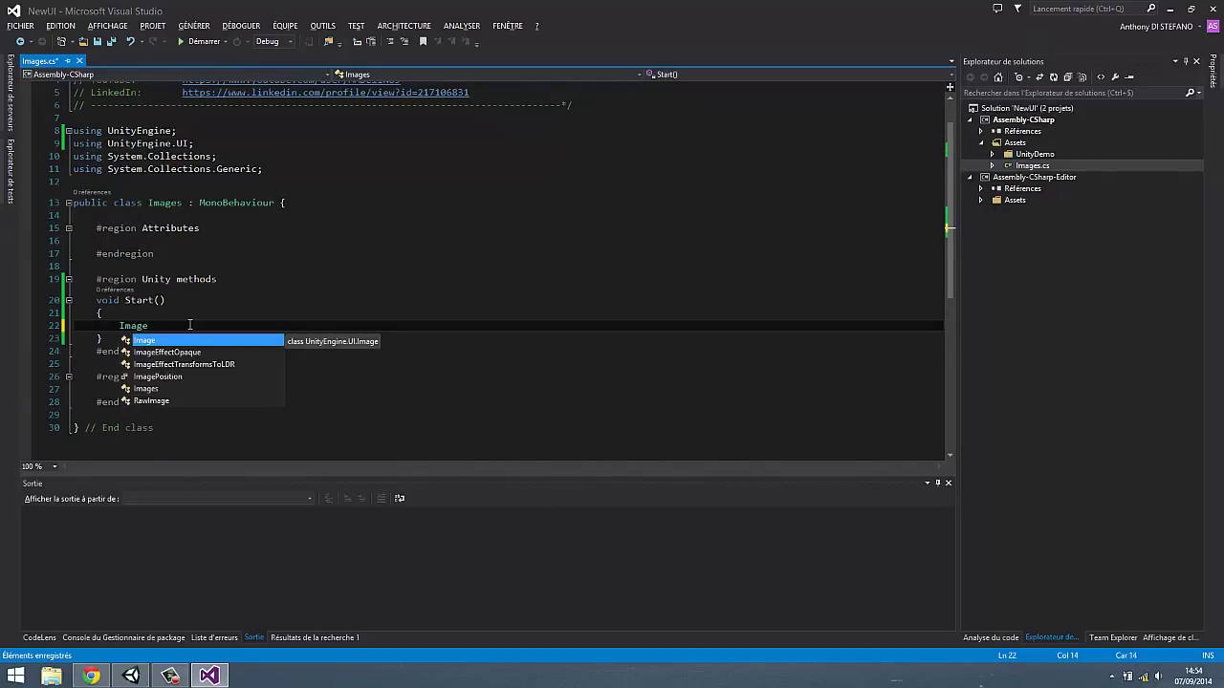
text( img =)
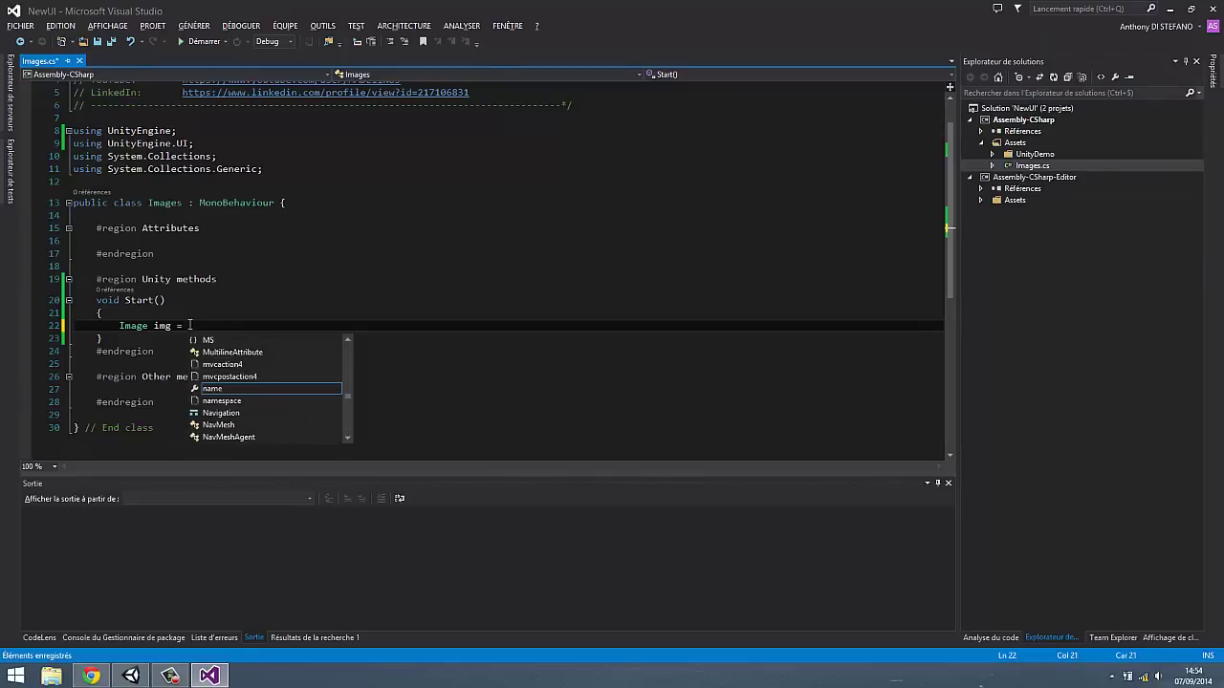
key(Escape)
key(BackSpace)
key(BackSpace)
text(;)
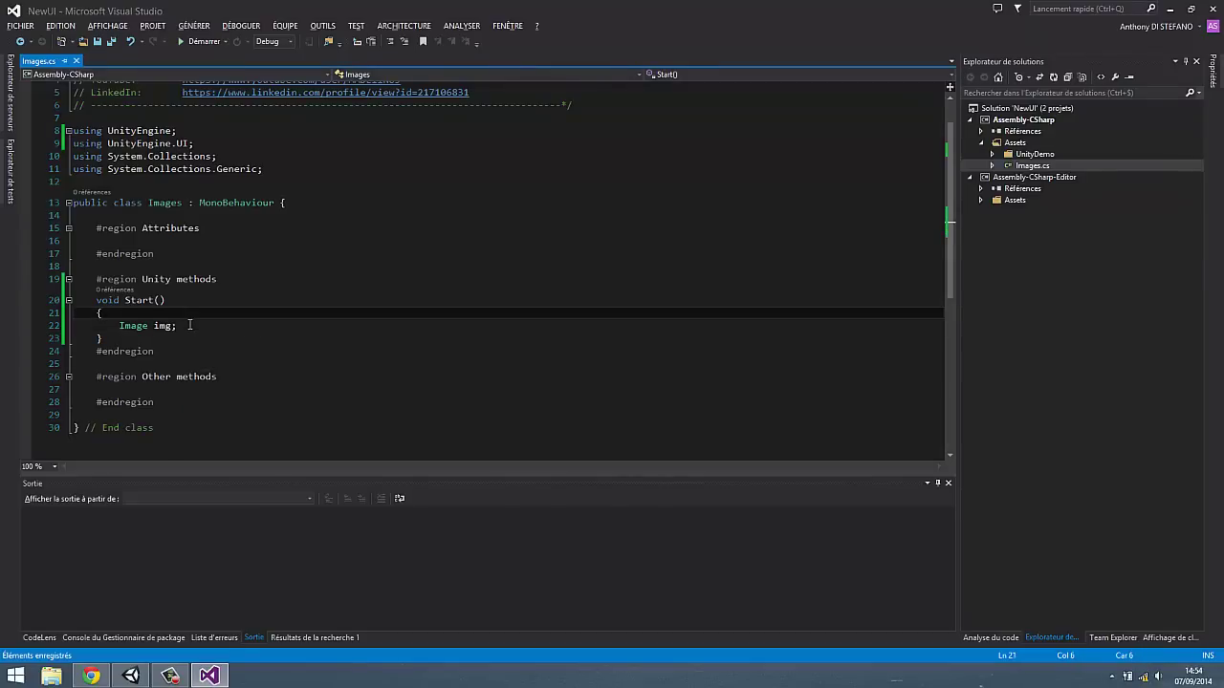
key(ctrl+Return)
Step: Add a 'public GameObject myImage;' field in the Attributes region and save
click(162, 242)
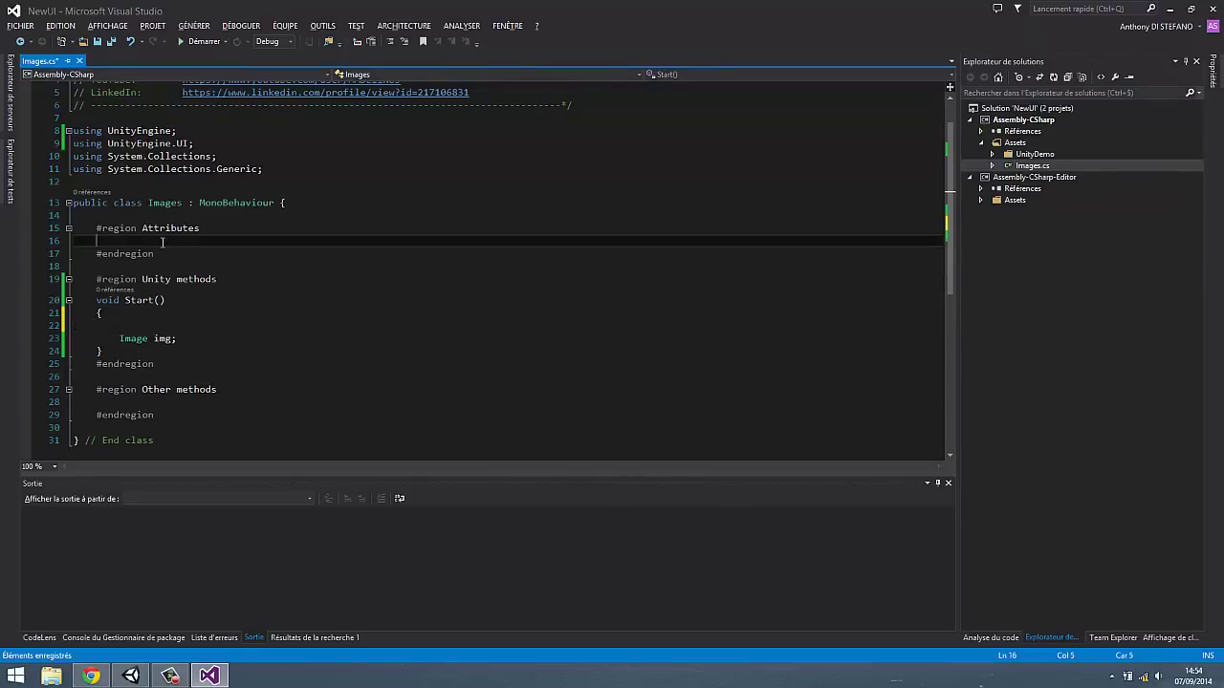
text(public GameObject)
text(Img)
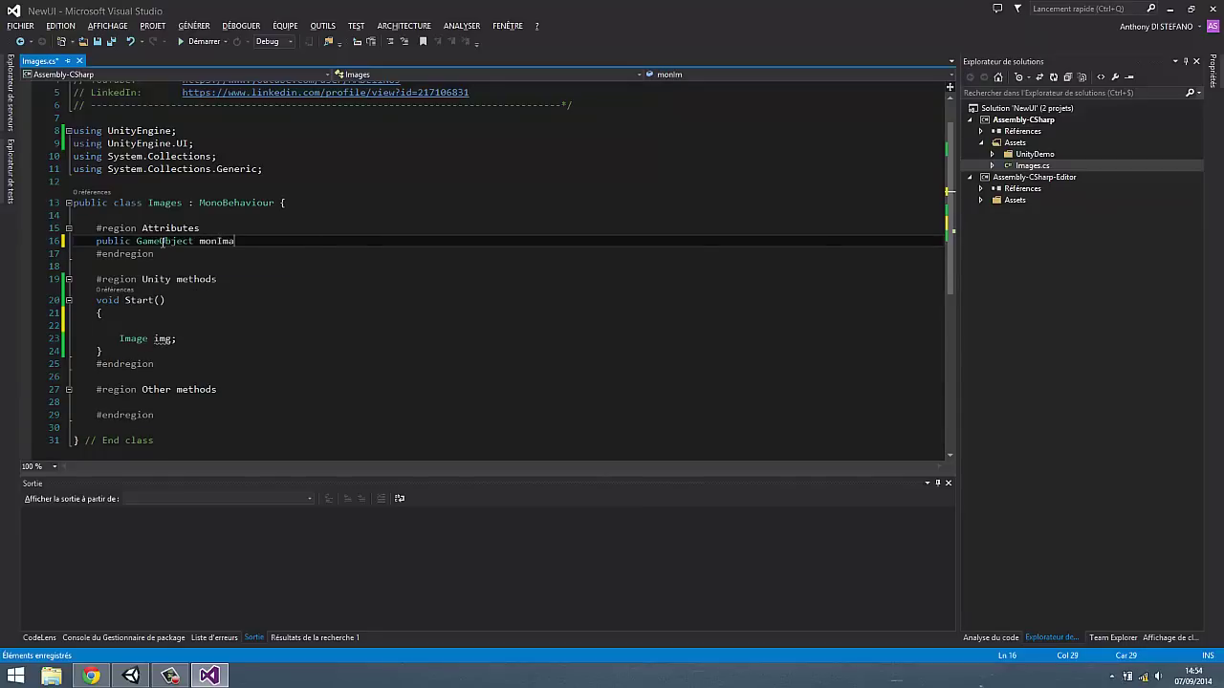
key(ctrl+BackSpace)
text(myImage)
text(;)
key(ctrl+s)
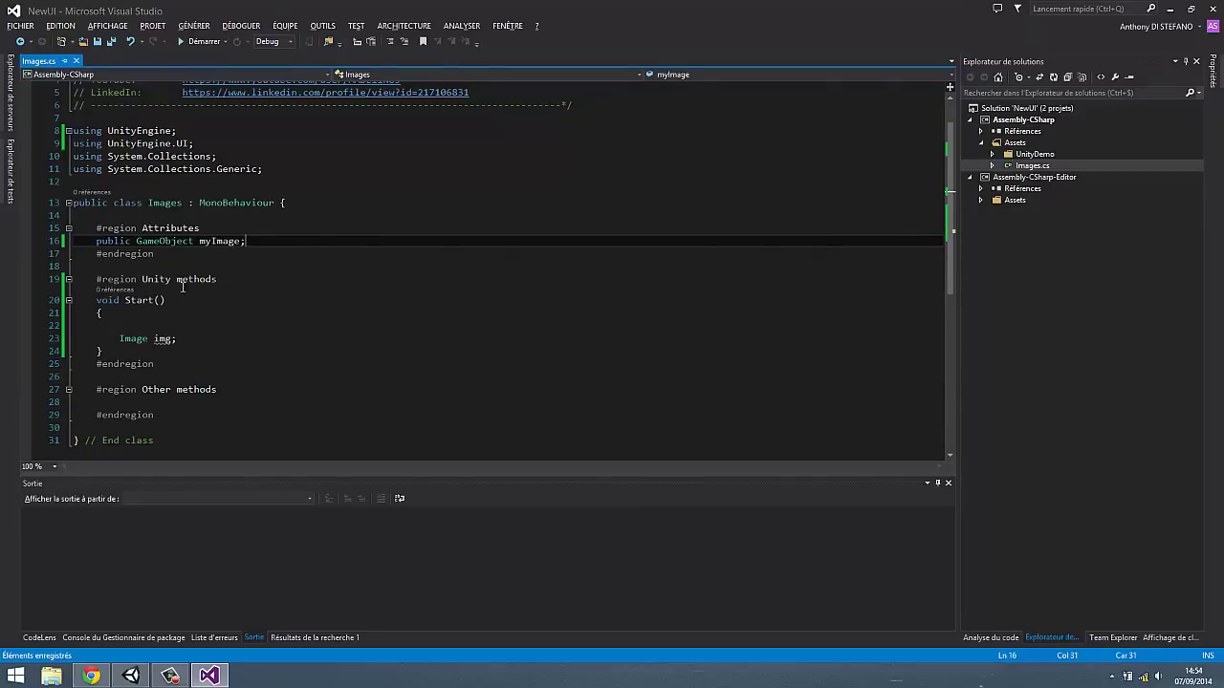
Step: Change the declaration to 'Image img = myImage.GetComponent<Image>();' and save
click(153, 325)
key(Delete)
key(ctrl+Right)
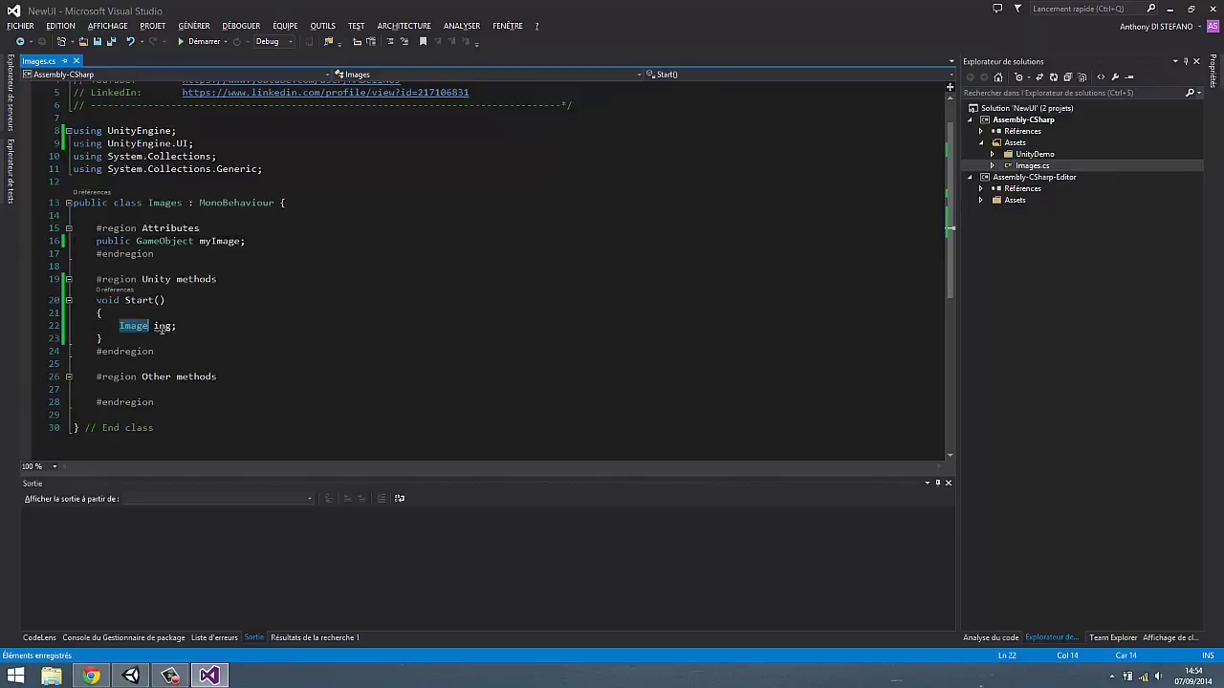
key(ctrl+Right)
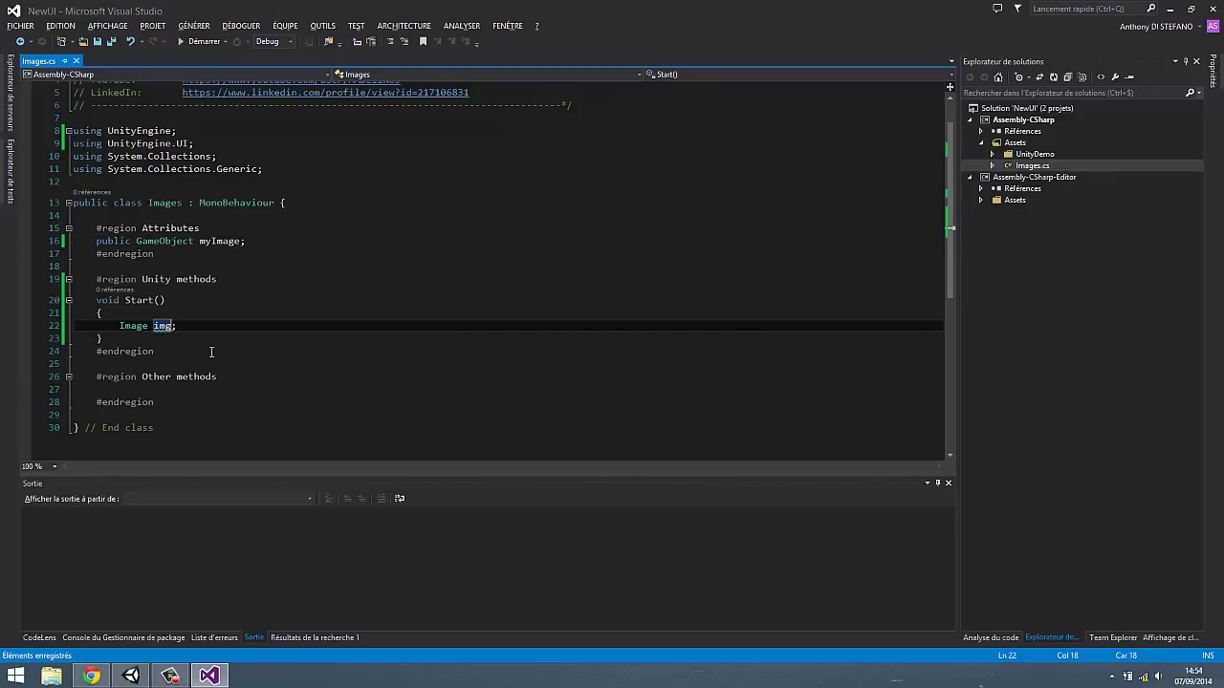
text(= )
text(my)
key(Tab)
text(.get<Image)
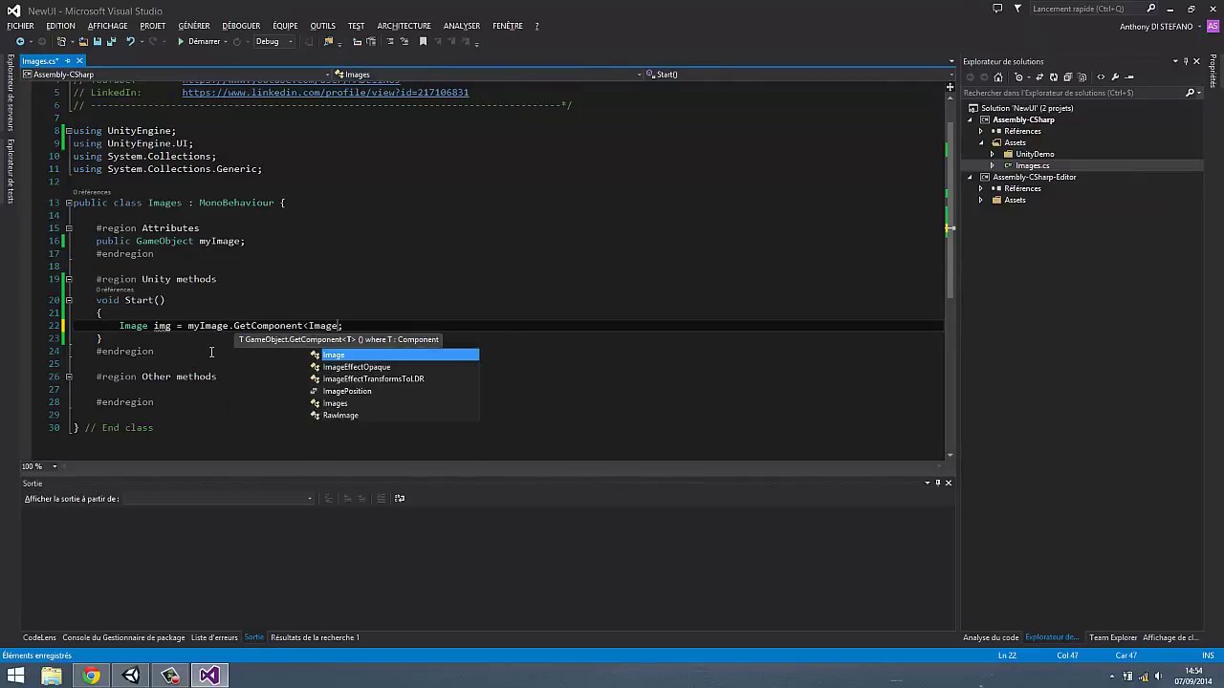
text(>())
key(ctrl+s)
Step: Add the comment "// Traitement de l'image" below it and switch to Unity
key(End)
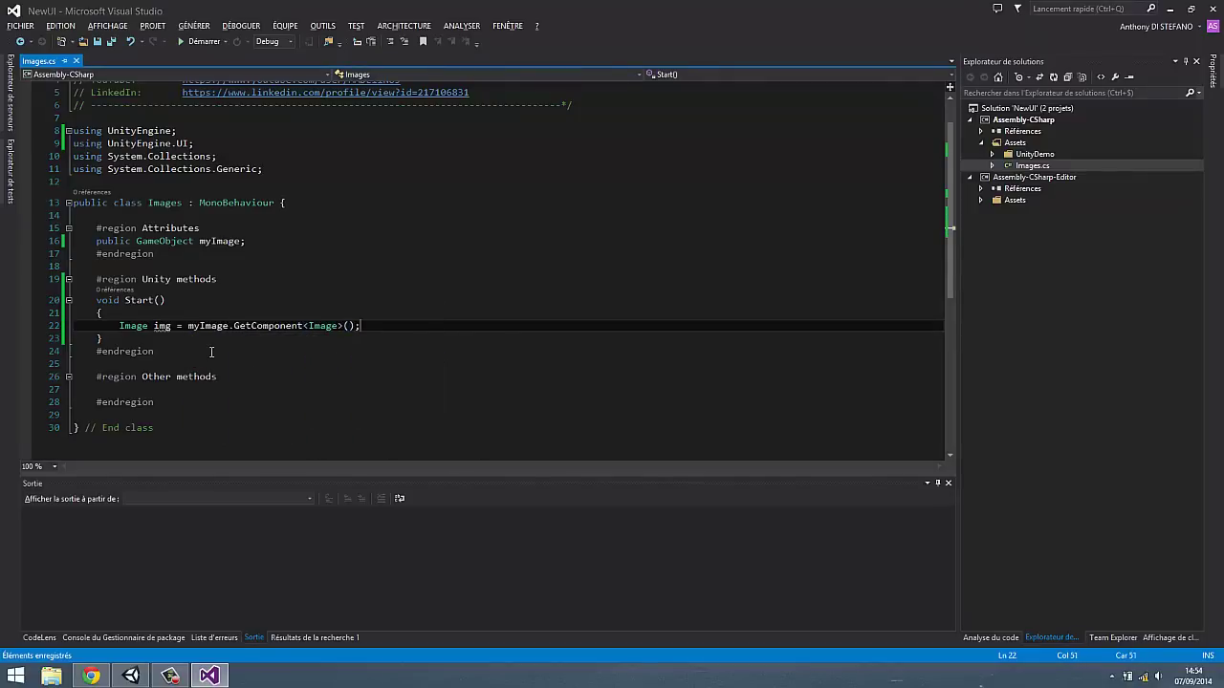
key(Return)
key(Return)
text(// Trait)
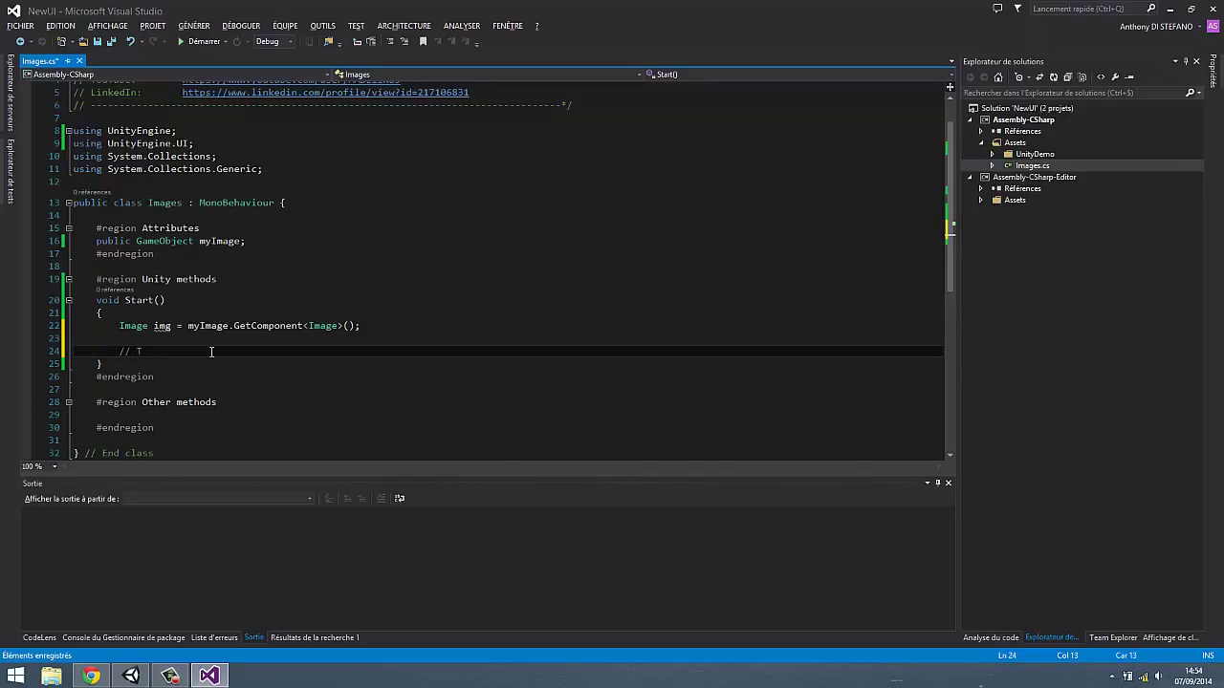
text(ement de l)
text('image)
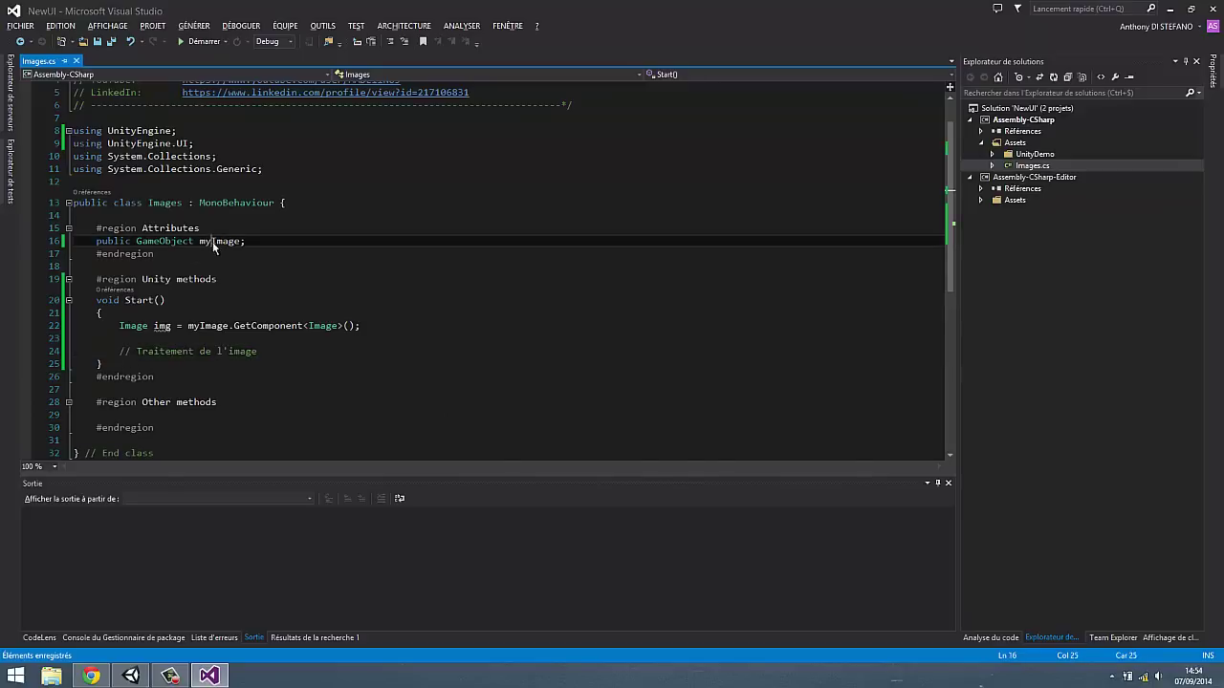
double_click(219, 242)
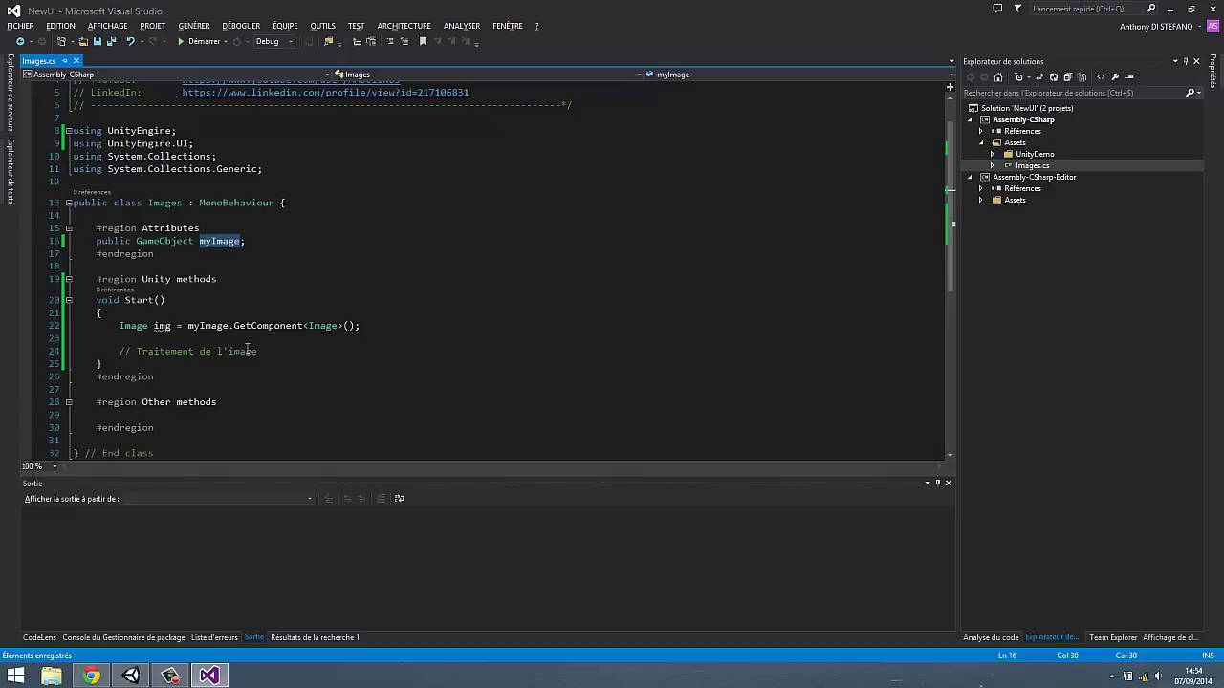
click(131, 676)
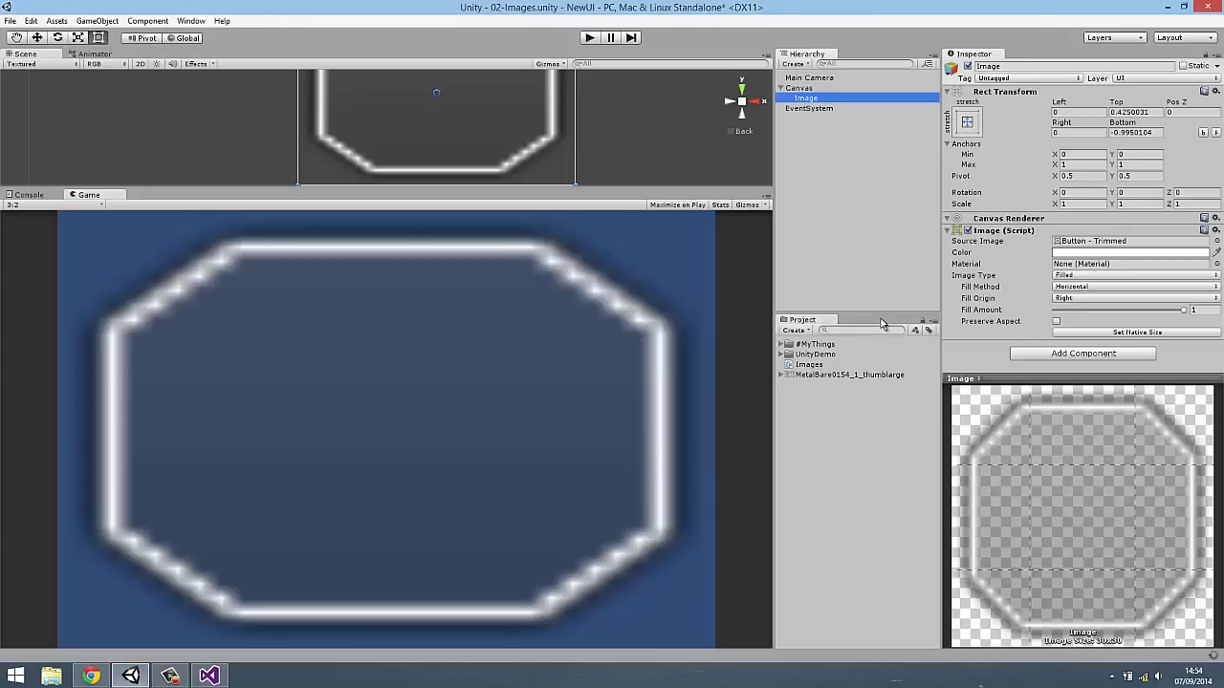
Step: Drag the Image object into My Image on the Canvas's Images (Script) component
click(799, 88)
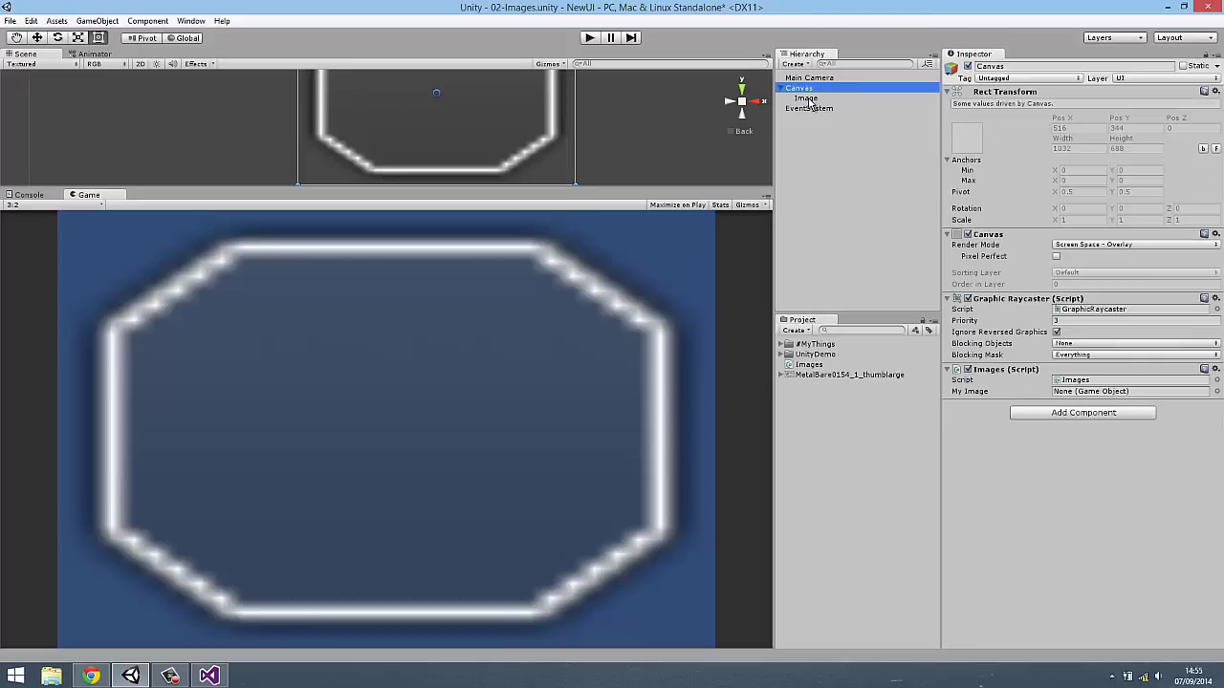
drag(808, 99, 1096, 400)
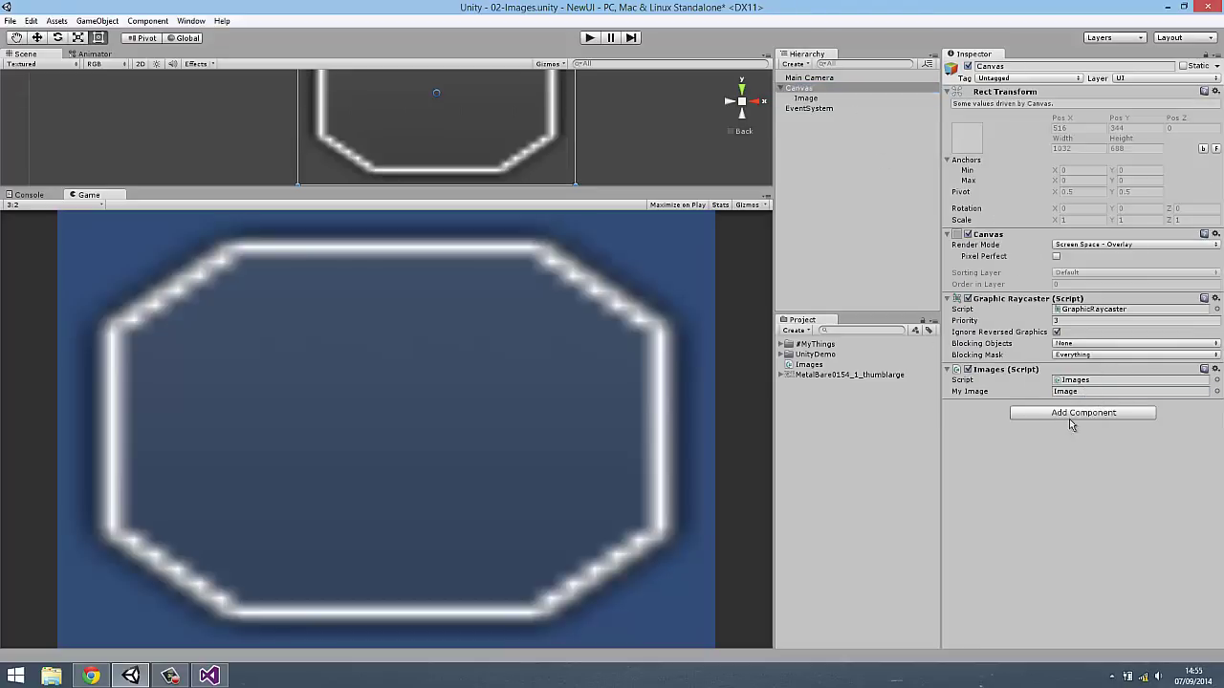
mouse_move(209, 676)
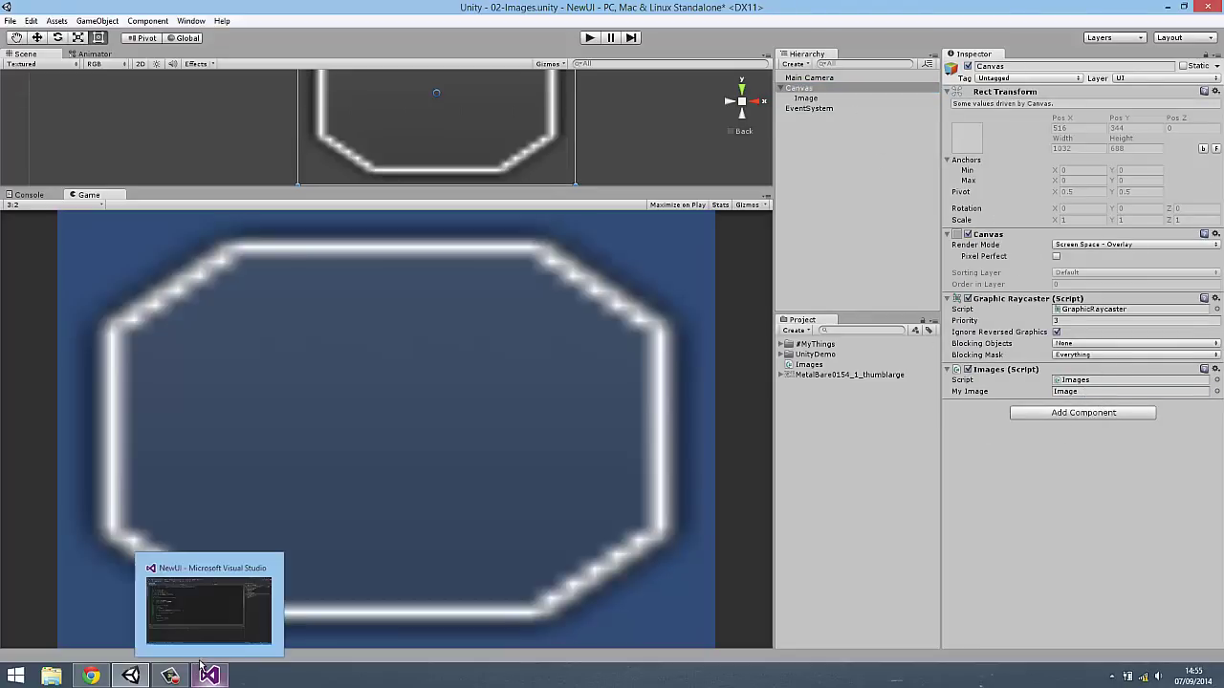
click(200, 612)
click(364, 326)
Step: Add 'img.color = Color.red;' below the GetComponent line and remove the extra blank line
key(Return)
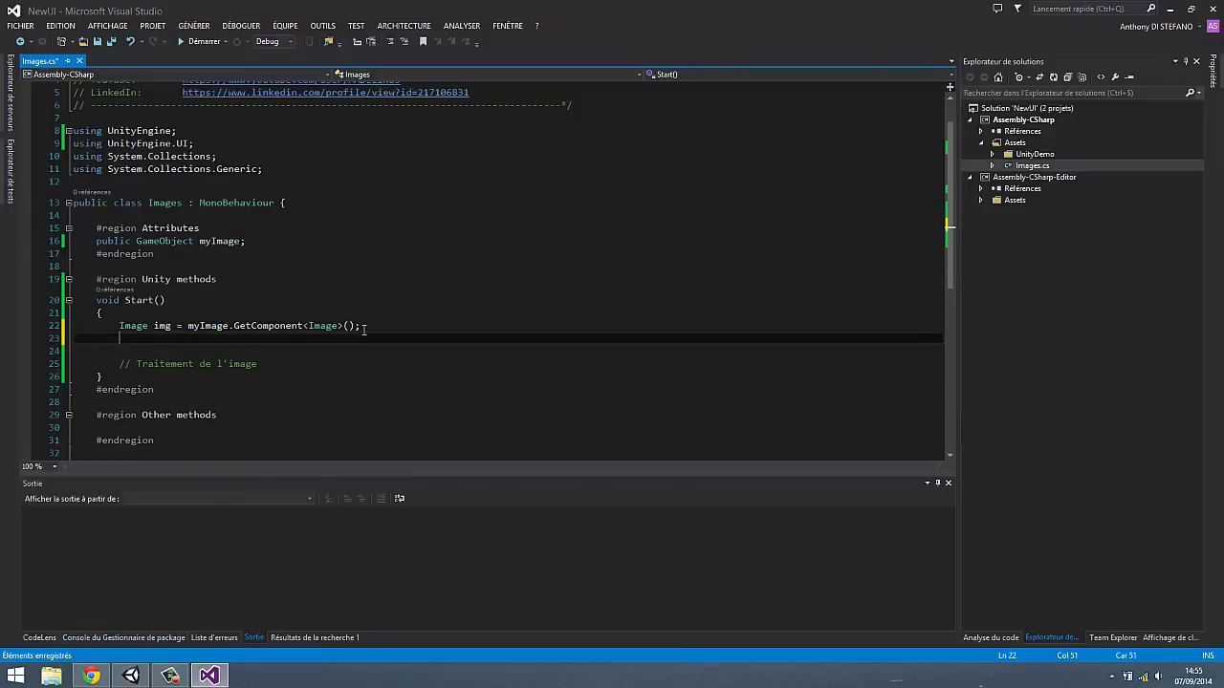
key(Return)
text(img.)
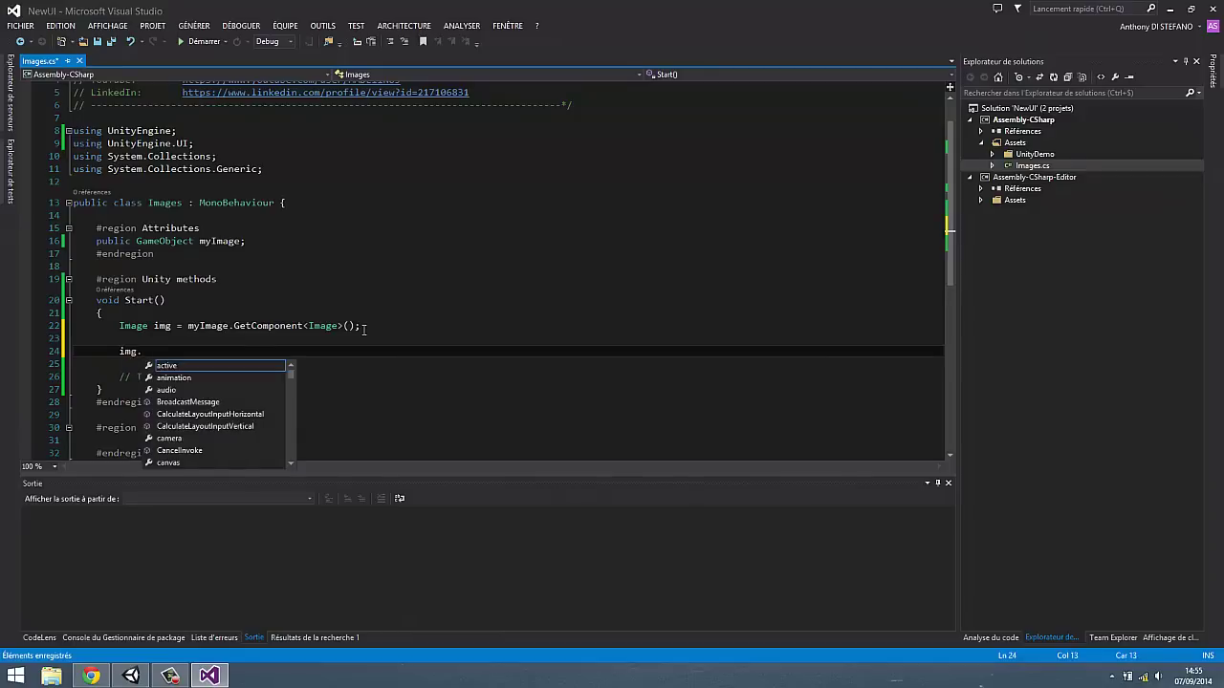
text(color =)
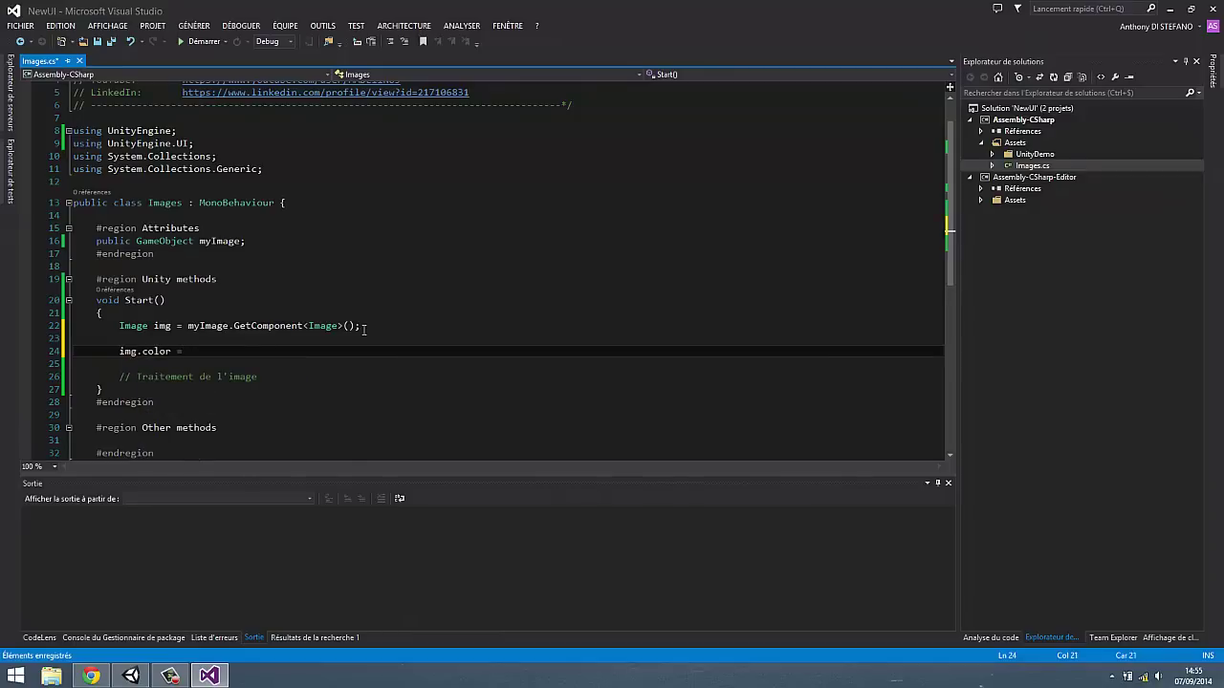
mouse_move(153, 352)
text(Col)
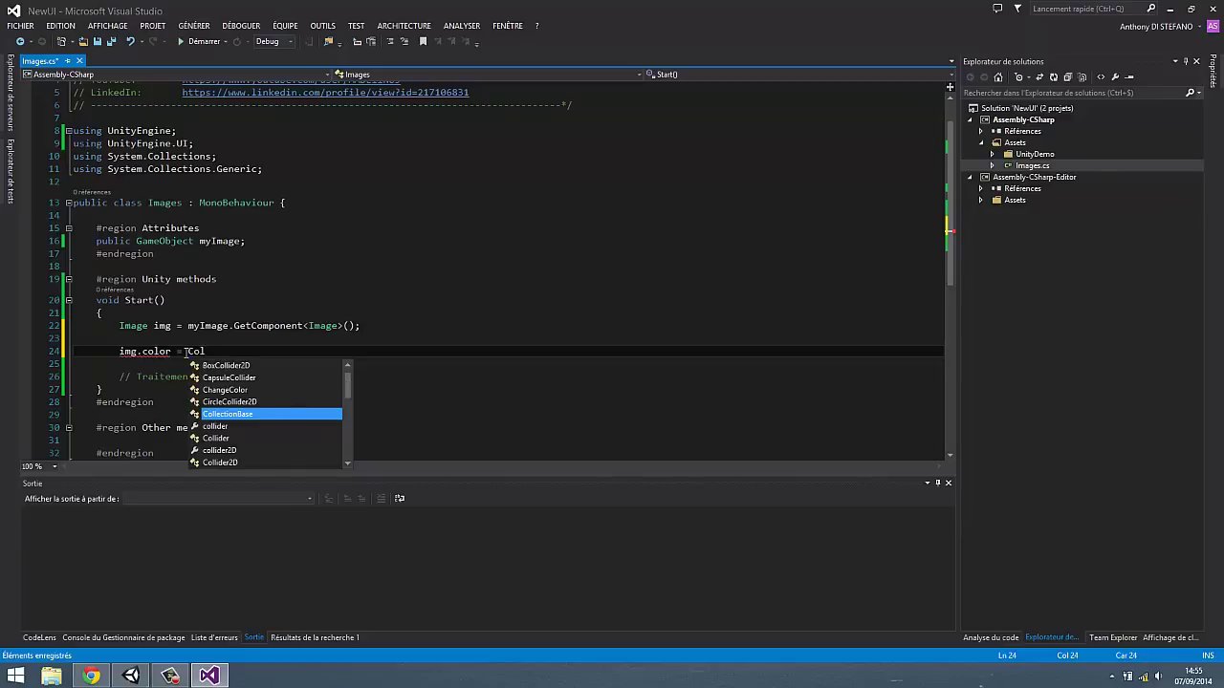
text(or.red;)
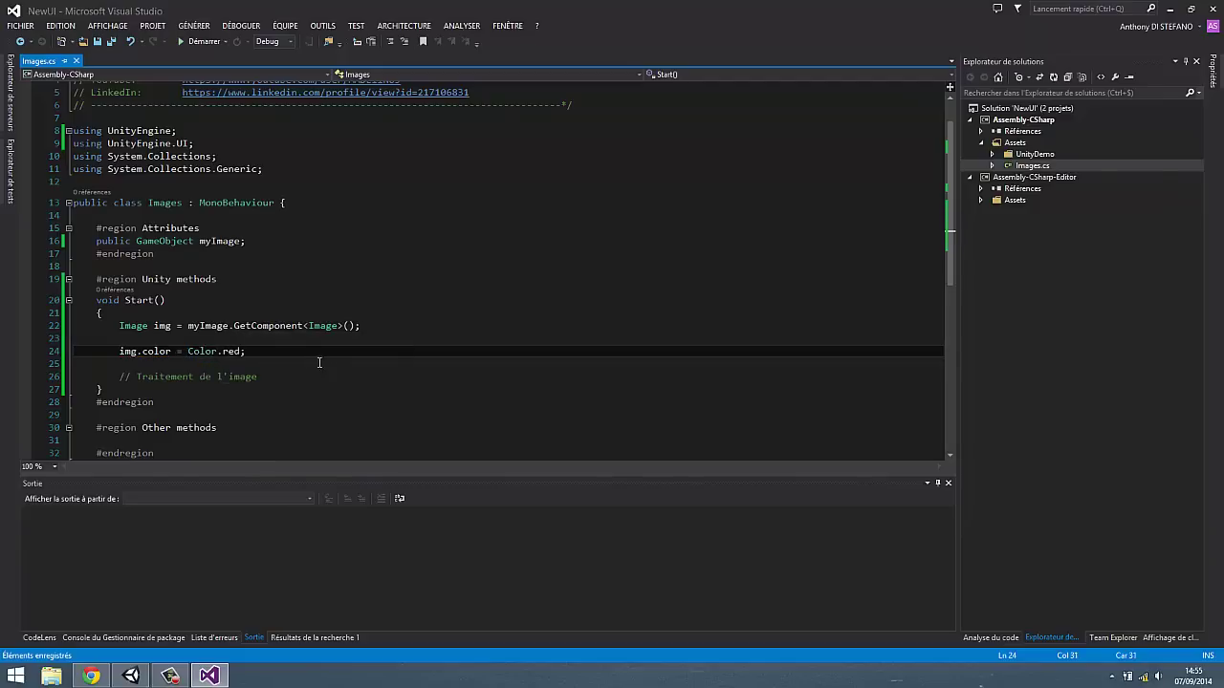
click(300, 341)
key(Delete)
key(alt+Tab)
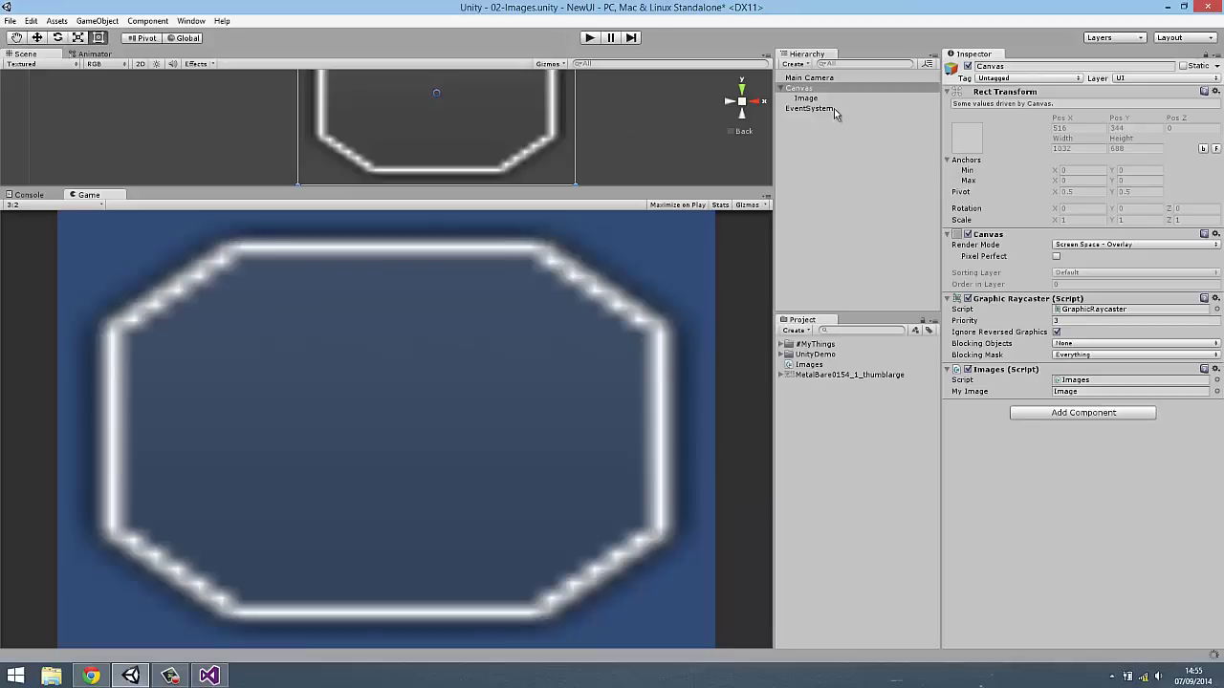
Step: Play the scene, see the octagon outline turn red, then stop playback
click(588, 38)
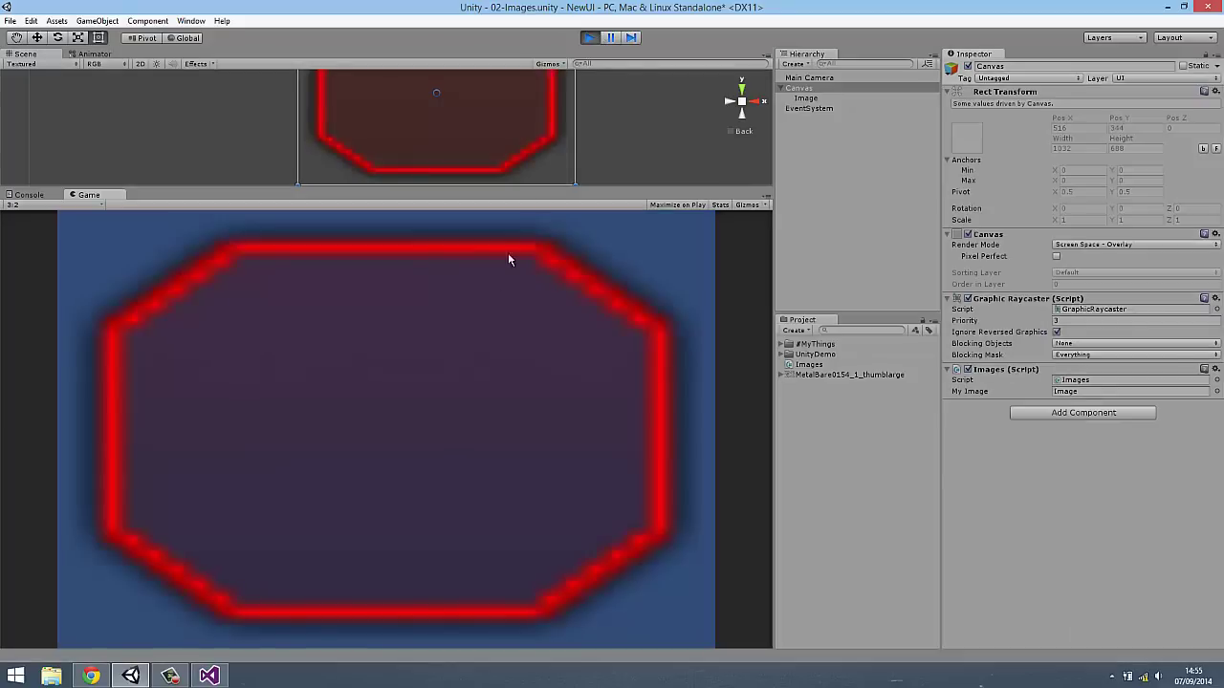
click(590, 37)
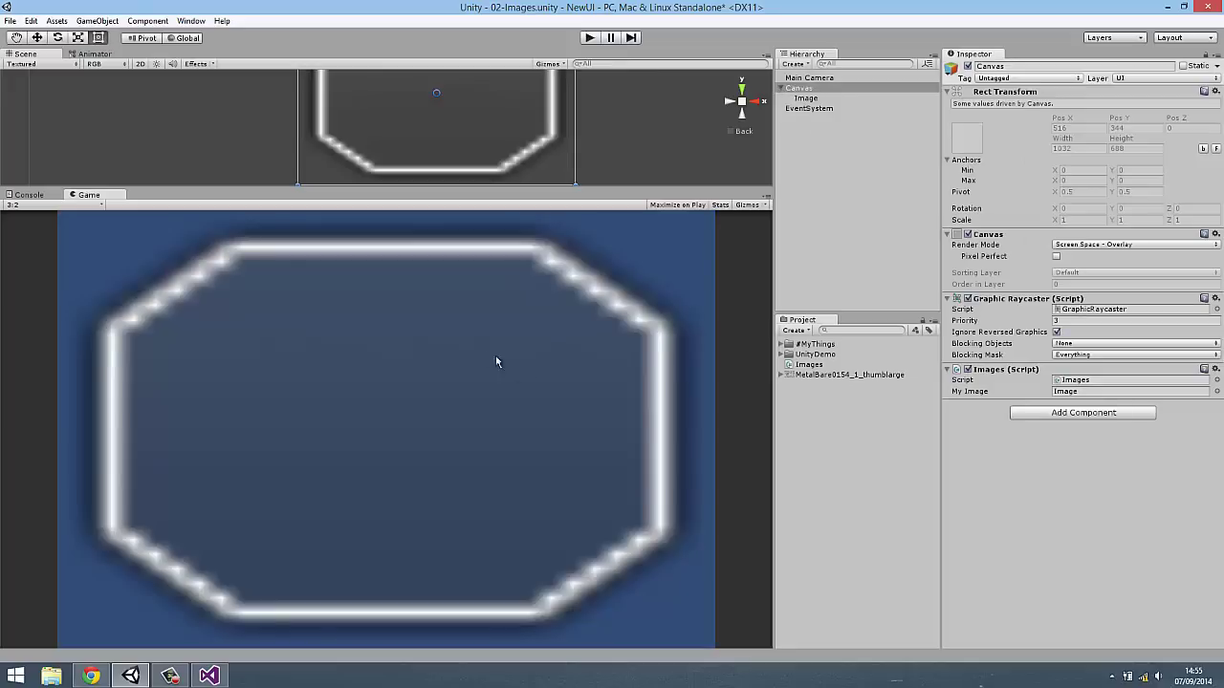
key(alt+Tab)
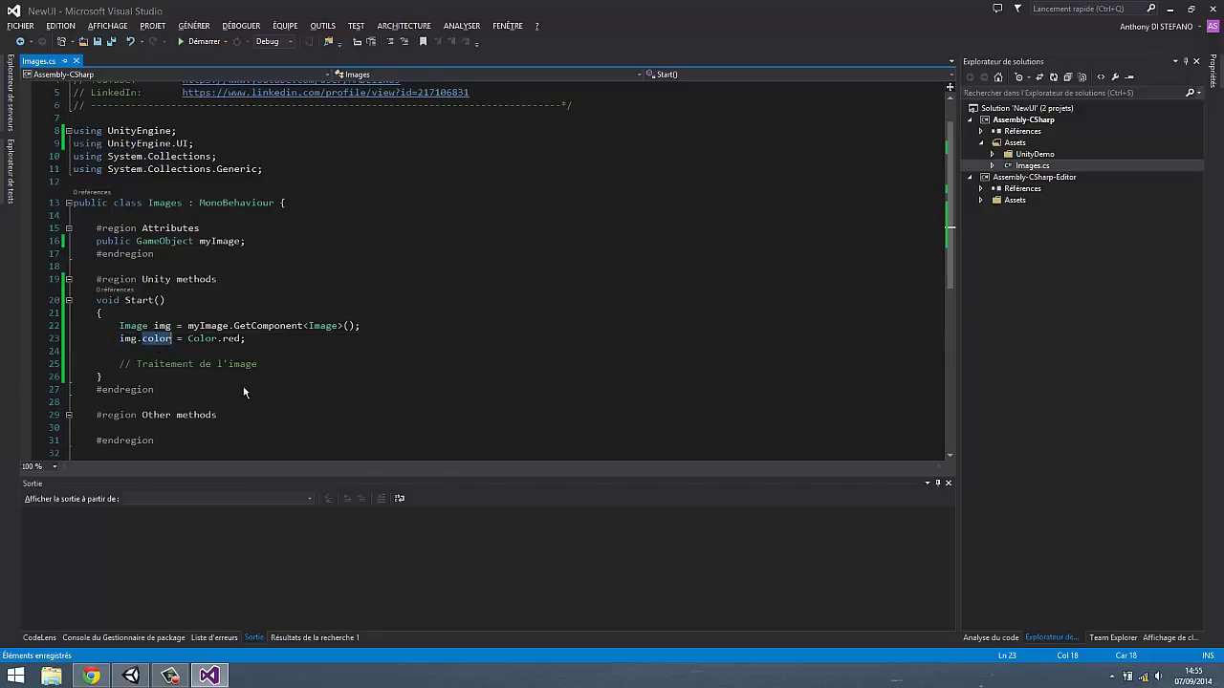
Step: Select the Image object in the Hierarchy to review its Image component in the Inspector
key(alt+Tab)
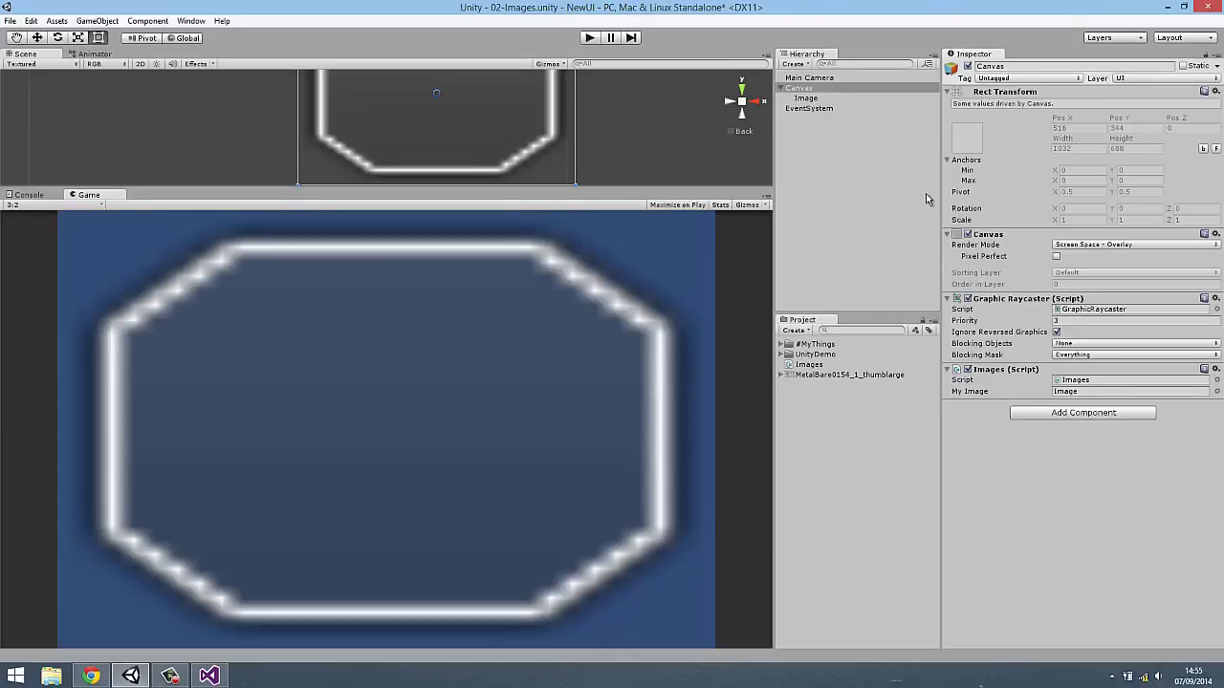
click(810, 100)
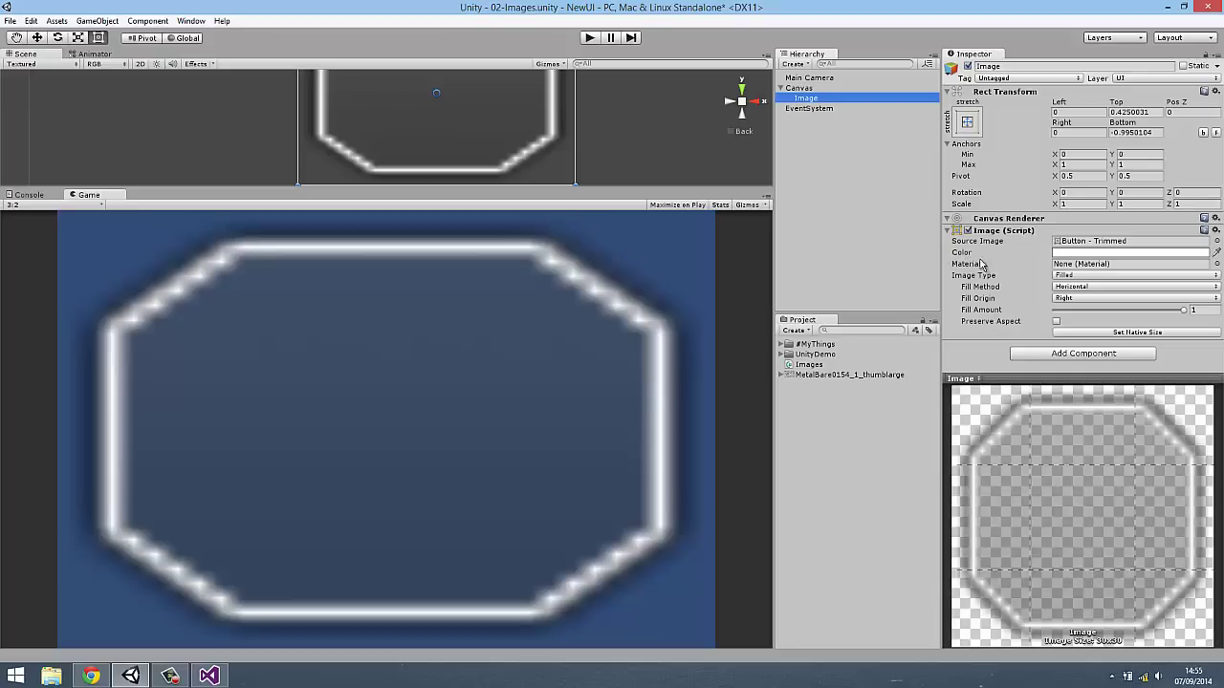
key(alt+Tab)
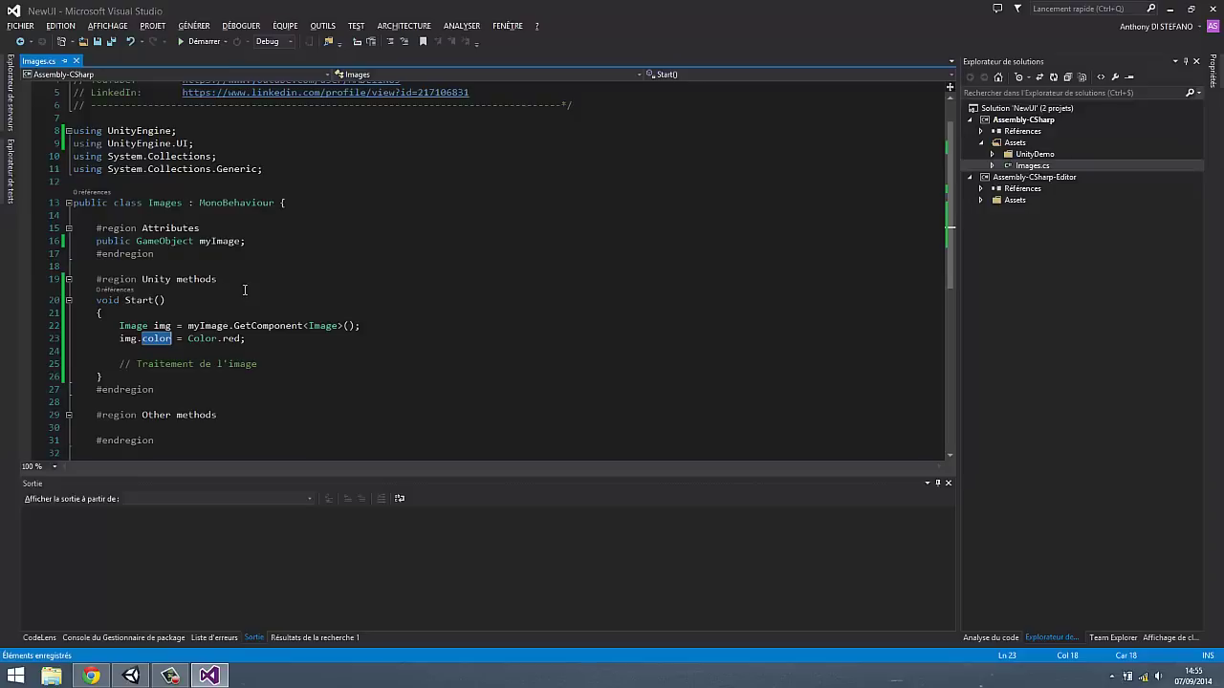
Step: Start an 'img.' line below the colour statement and scroll through IntelliSense's Image members
click(264, 340)
key(Return)
key(Return)
text(im)
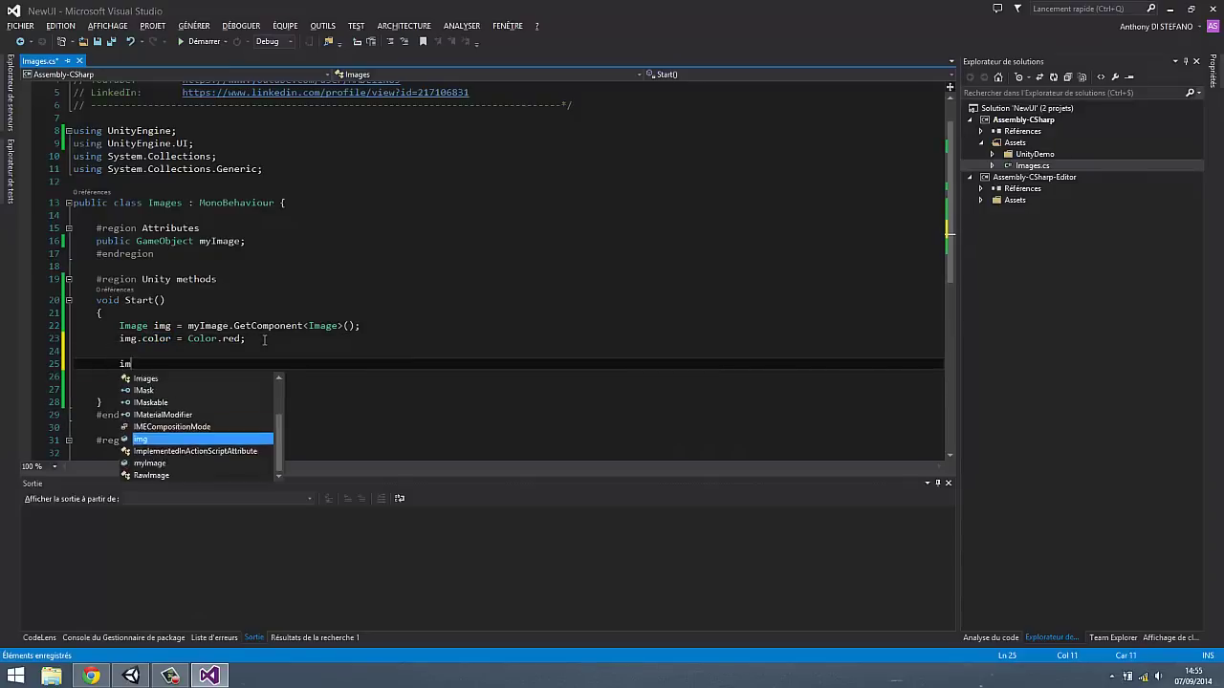
text(g.sour)
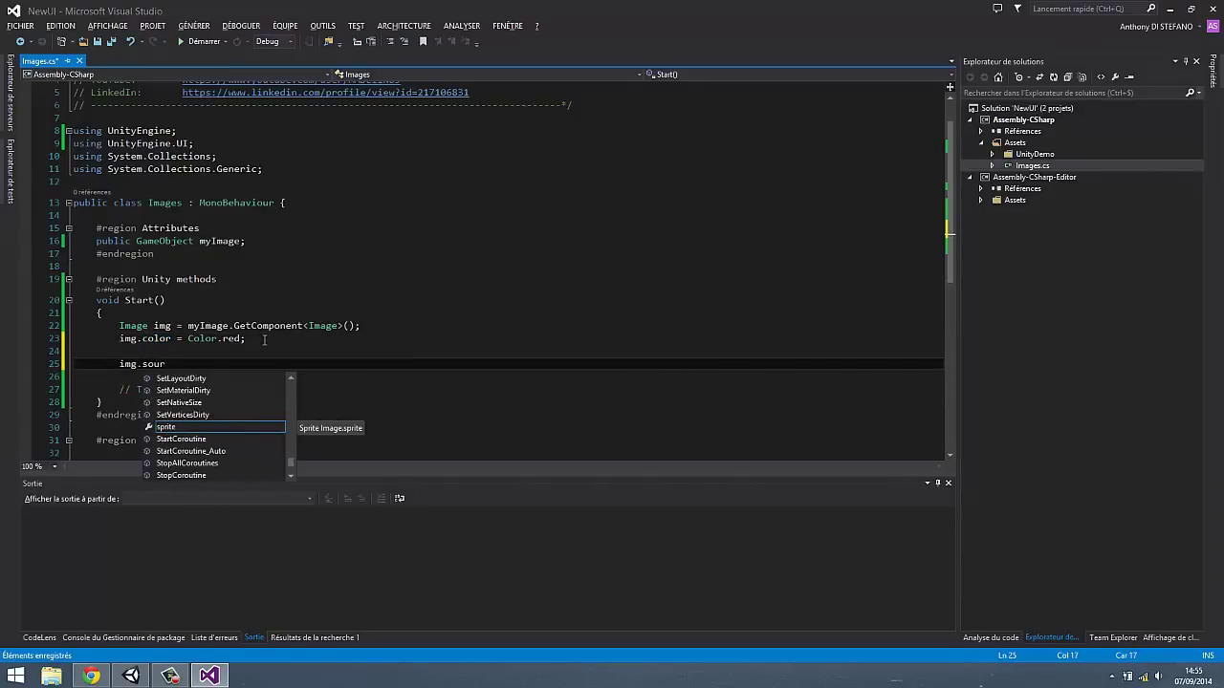
scroll(264, 339, down, 1)
scroll(245, 383, down, 1)
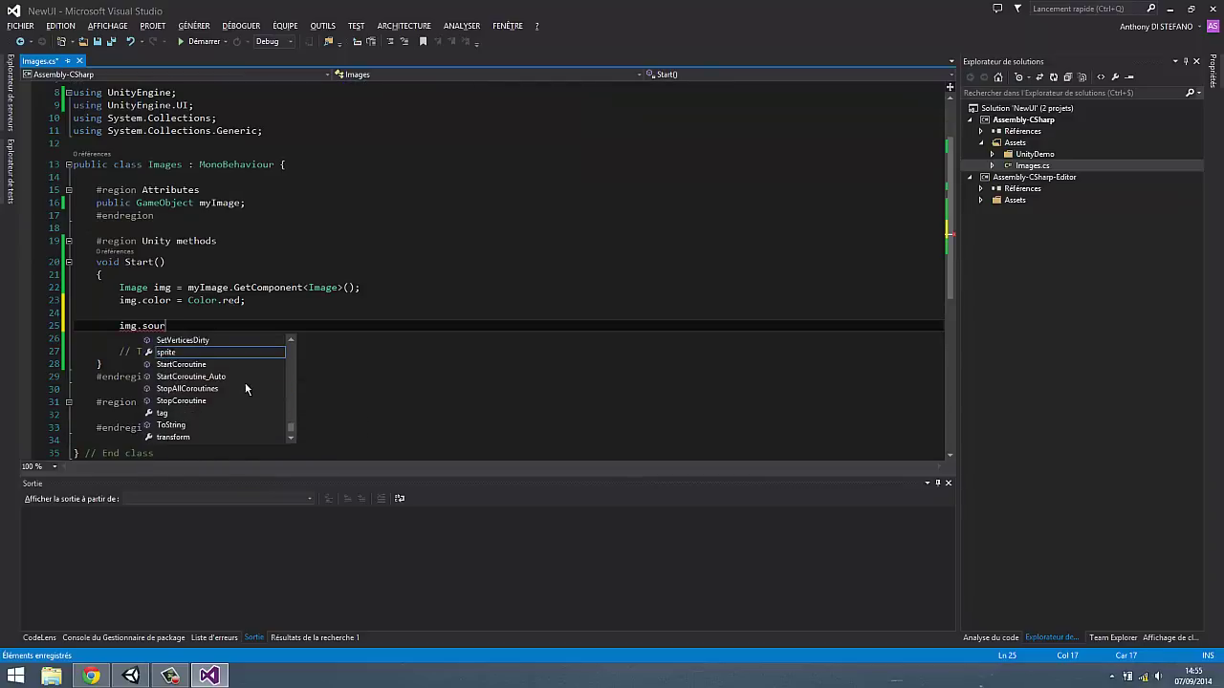
scroll(247, 397, down, 1)
scroll(250, 411, up, 3)
scroll(250, 411, up, 3)
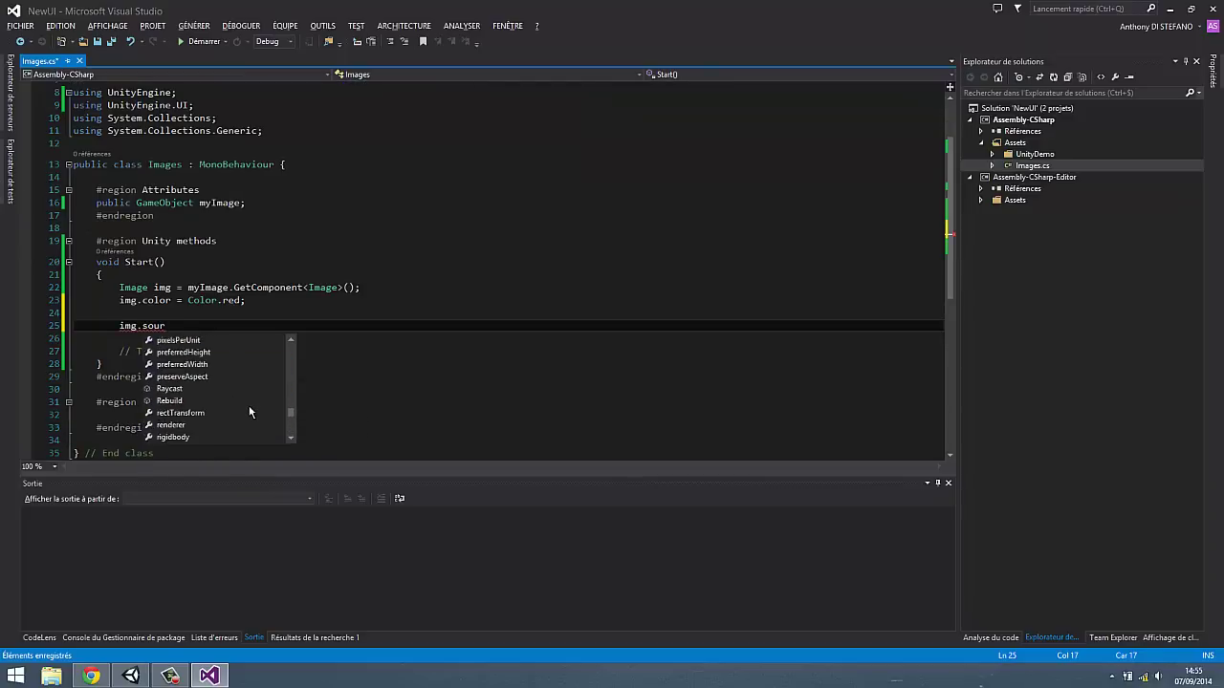
scroll(250, 411, up, 2)
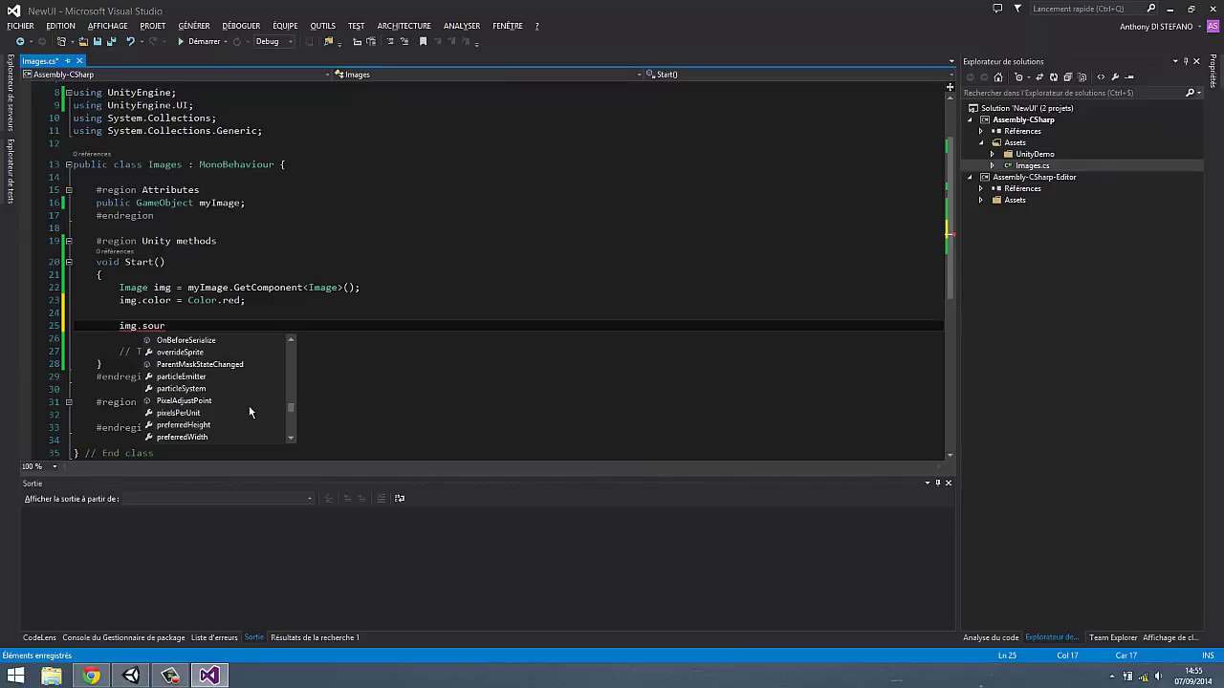
scroll(248, 408, up, 1)
scroll(248, 409, up, 2)
scroll(248, 408, up, 2)
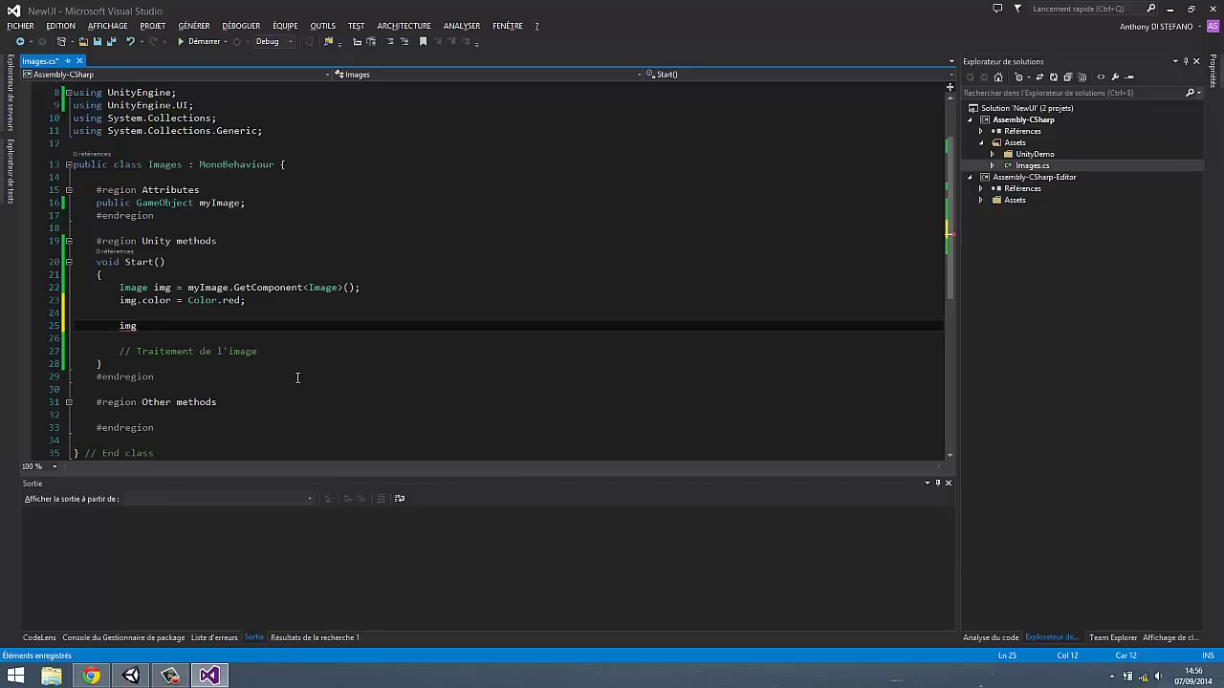
Step: Write an unfinished 'img.type = Image.Type.' line, browsing to Sliced, then check Unity's Image Type
text(.)
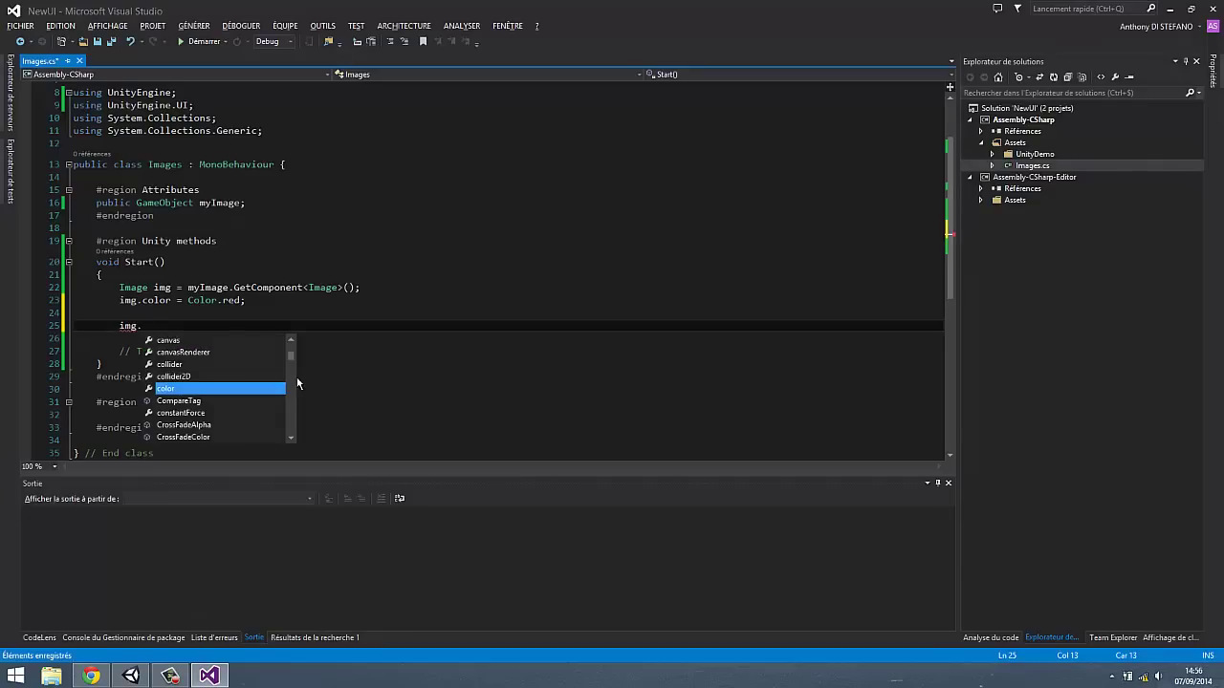
text(ty)
key(BackSpace)
key(BackSpace)
text(ty)
key(Tab)
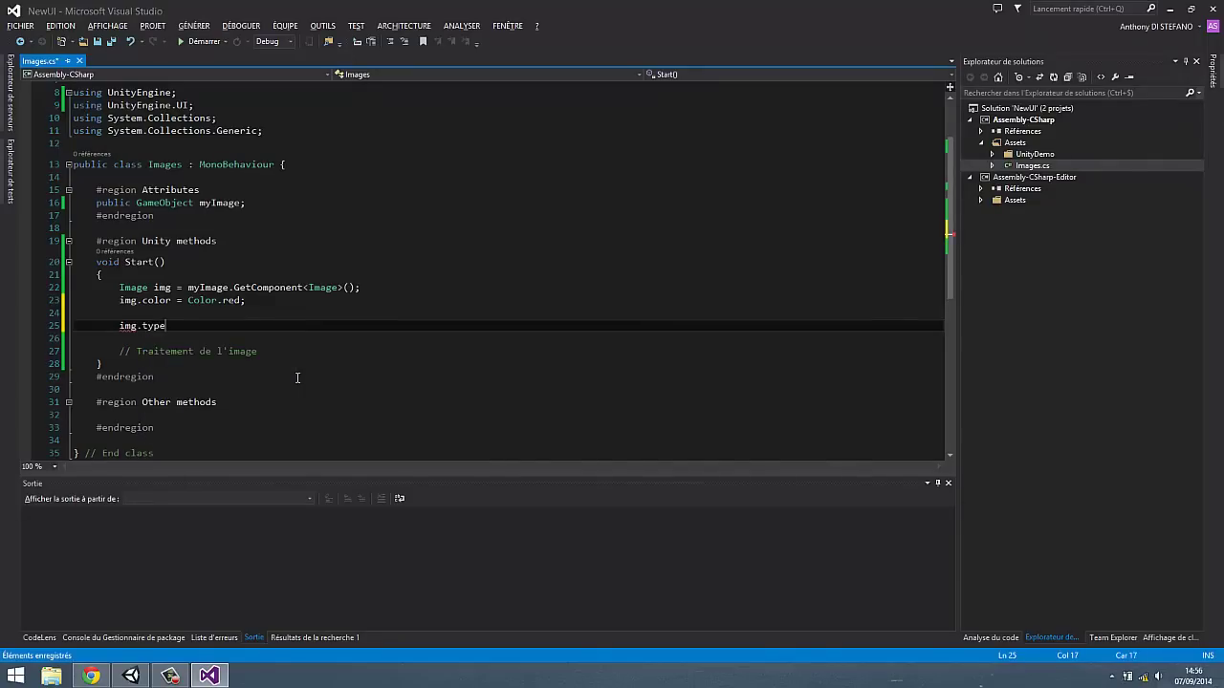
text( = )
text(Image.Type.)
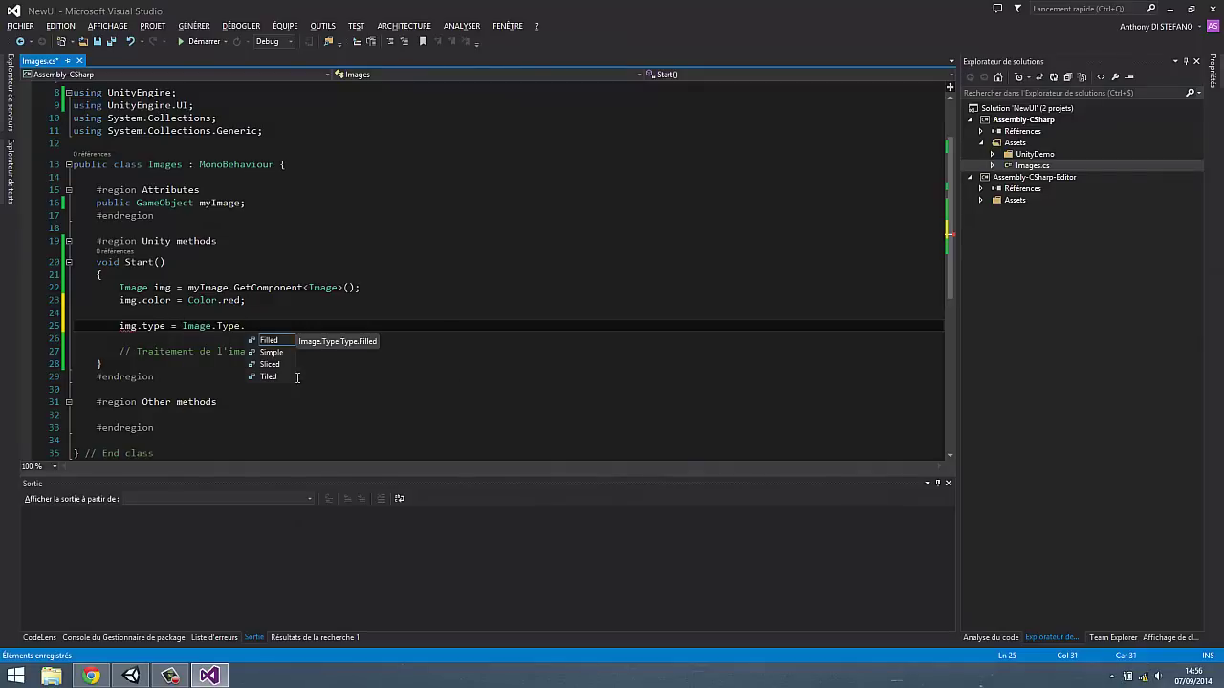
key(Down)
key(Down)
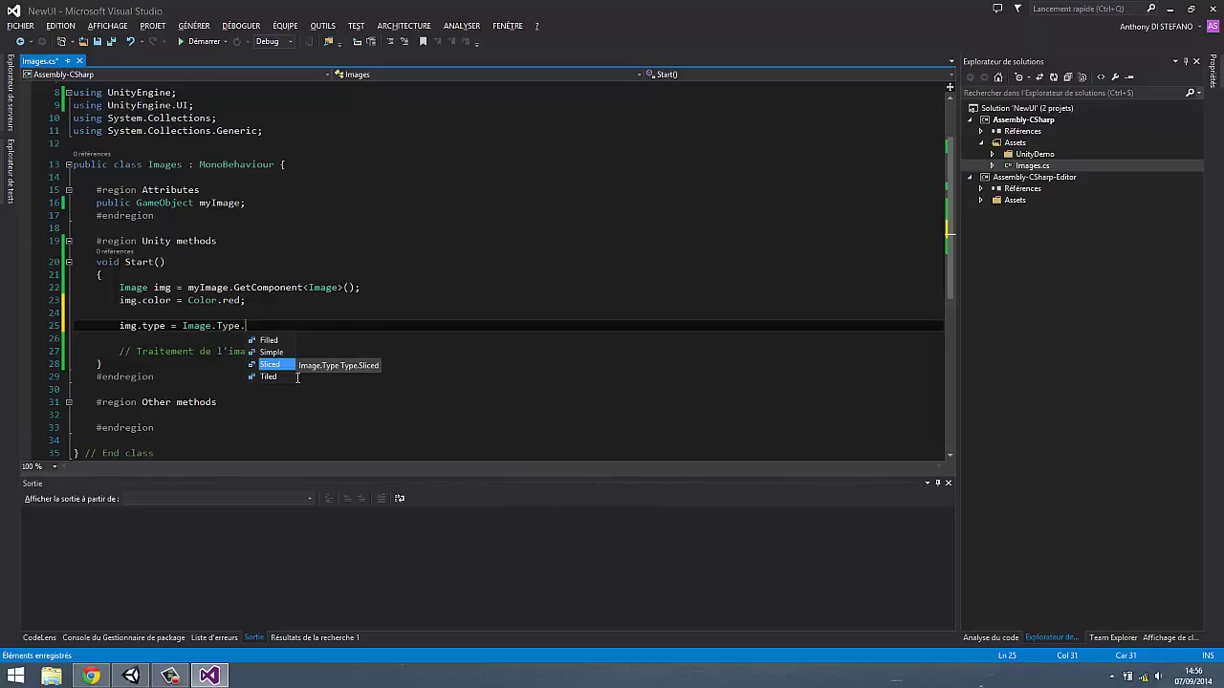
key(shift+Home)
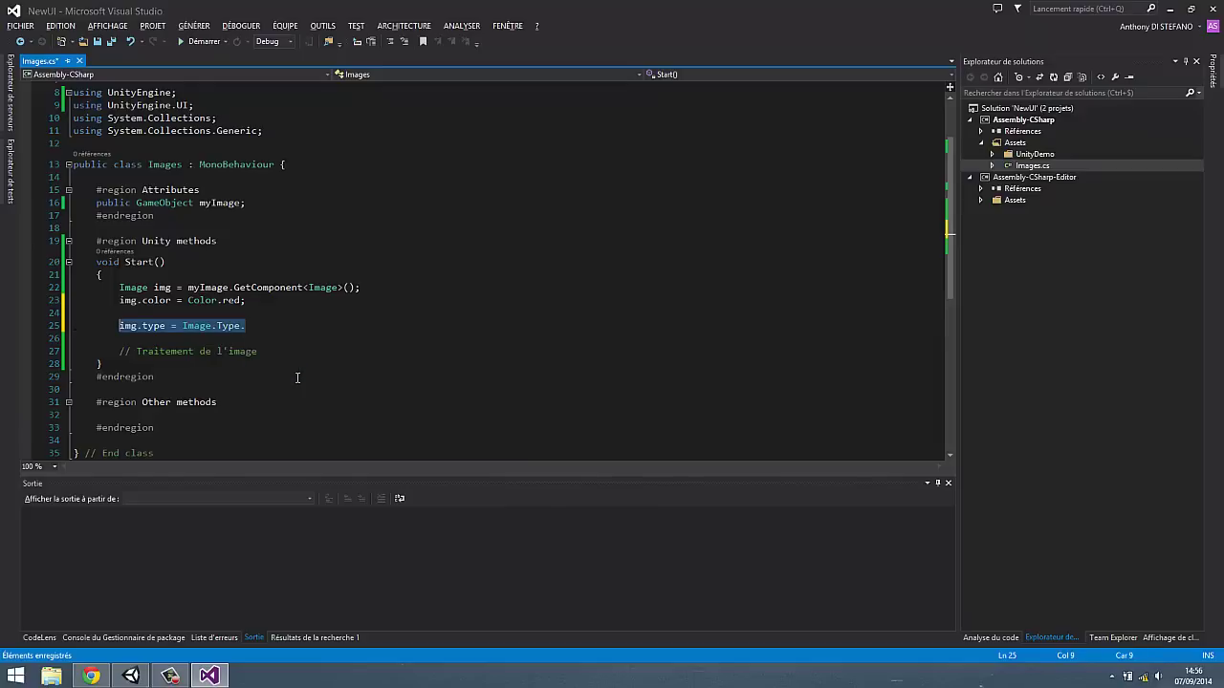
key(alt+Tab)
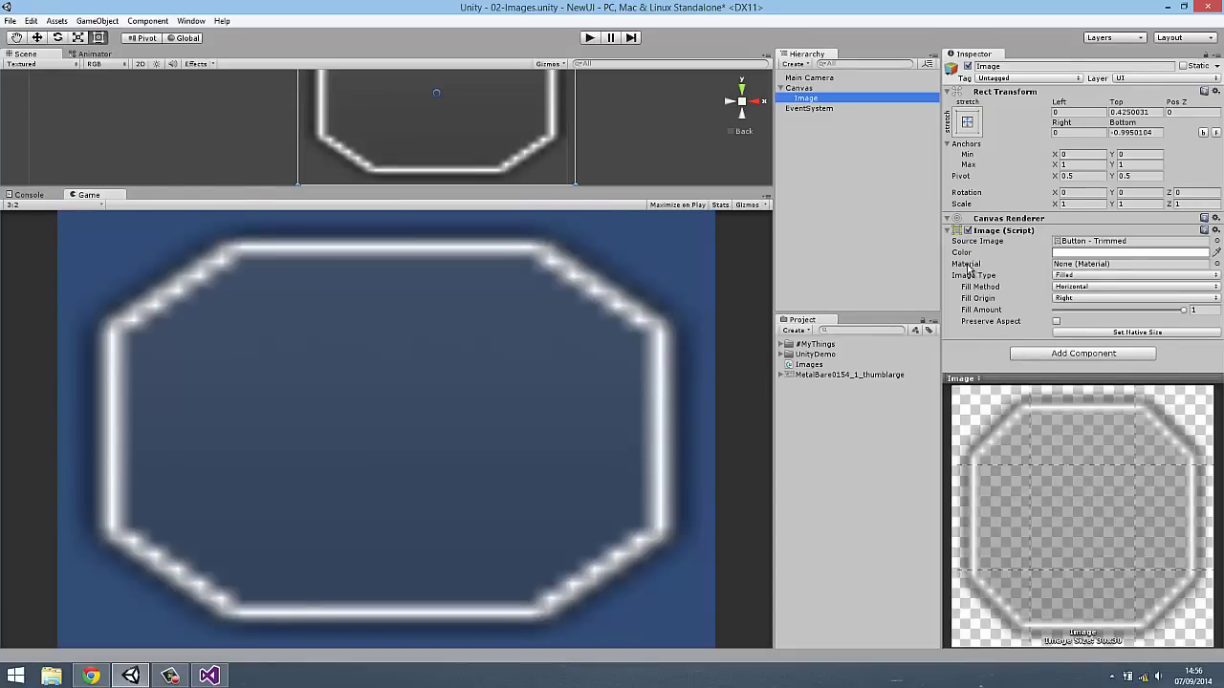
Step: Try '.material', then delete the whole unfinished img line, leaving only the red colour assignment
key(alt+Tab)
drag(264, 325, 137, 327)
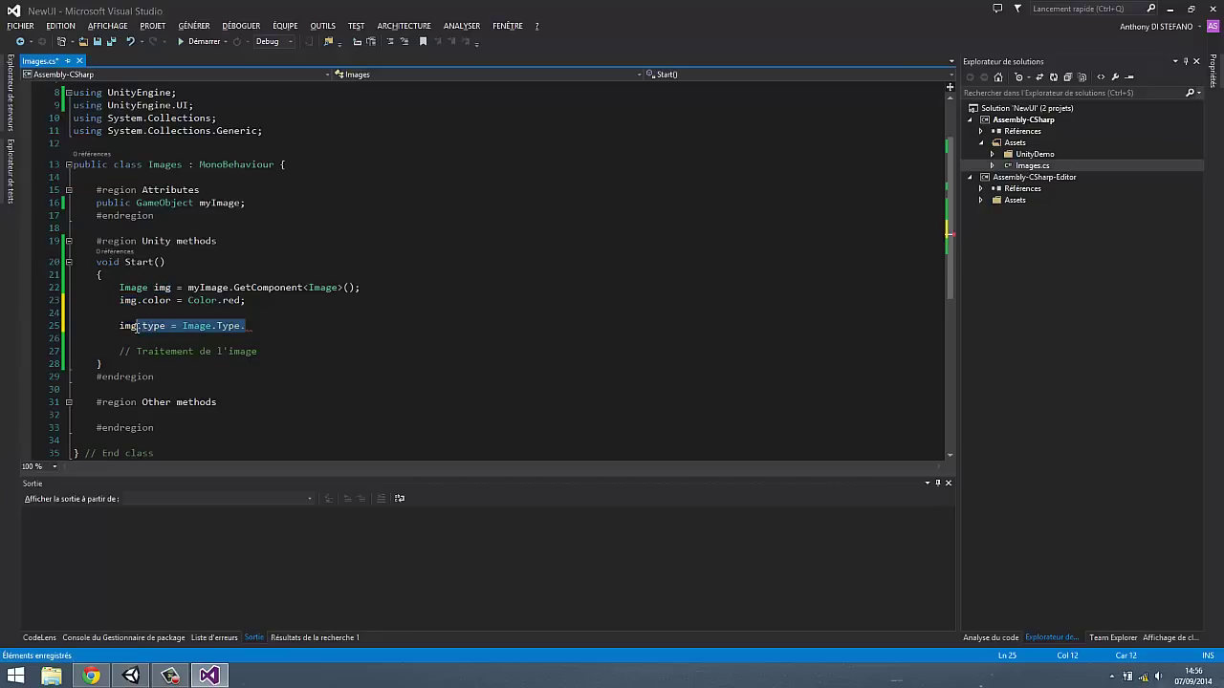
text(.material)
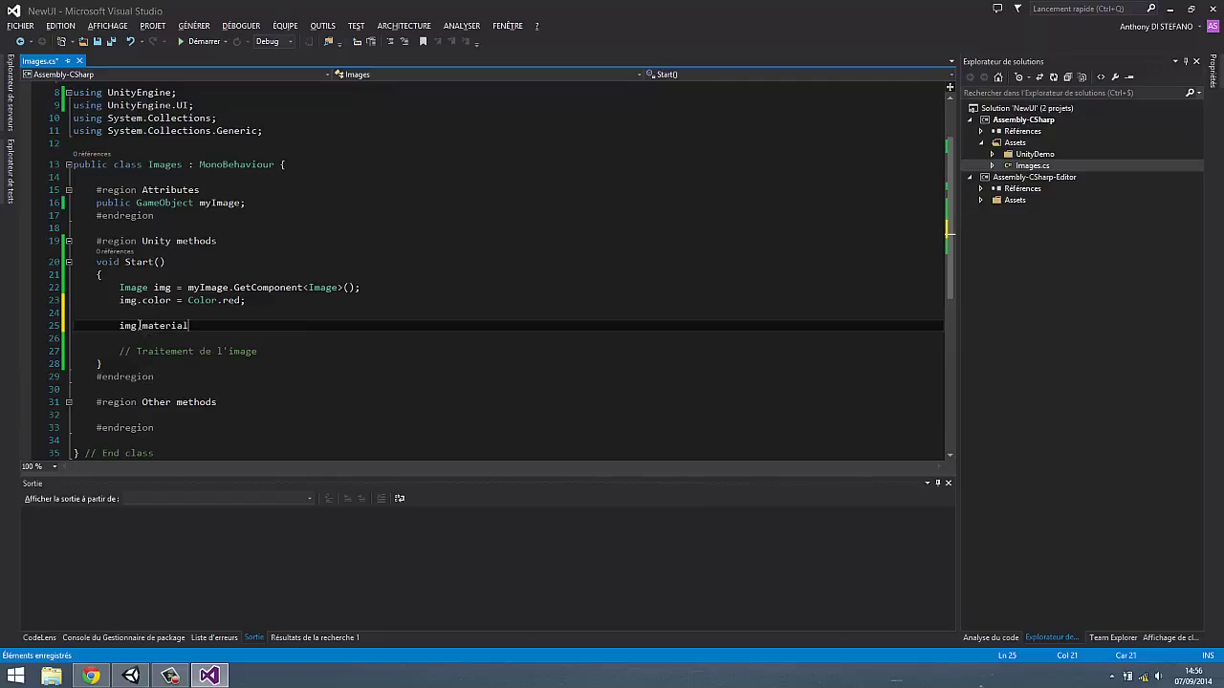
shift+click(141, 326)
key(BackSpace)
key(shift+Up)
key(BackSpace)
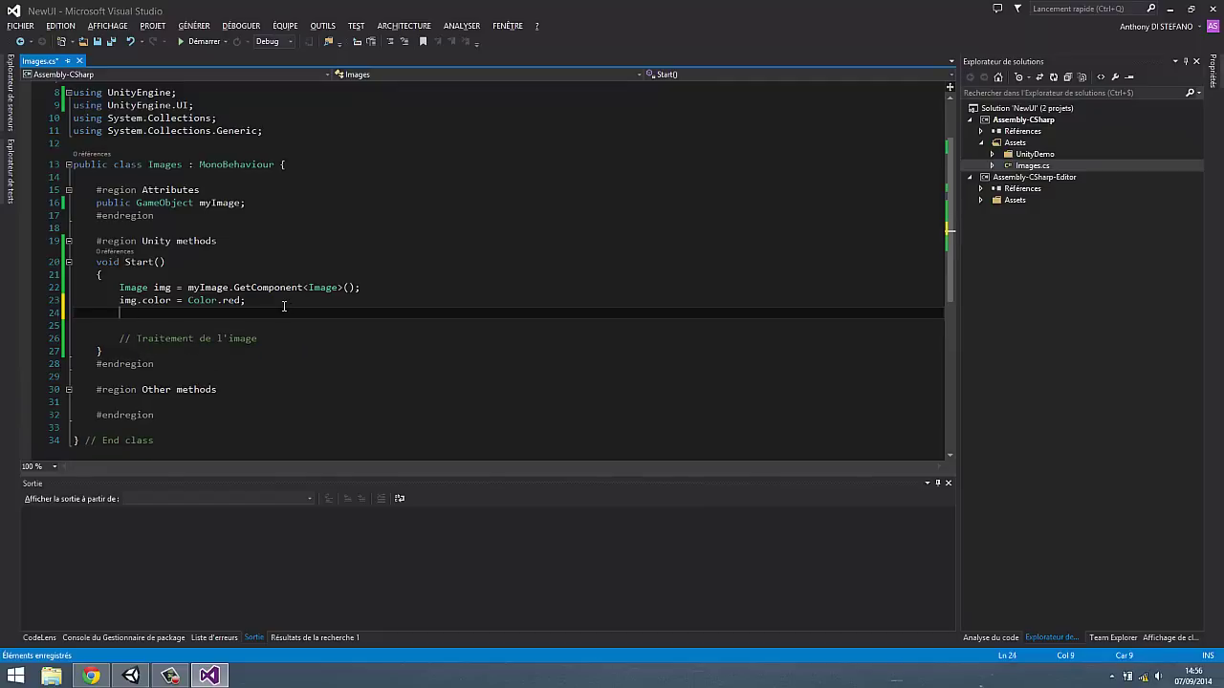
key(alt+Tab)
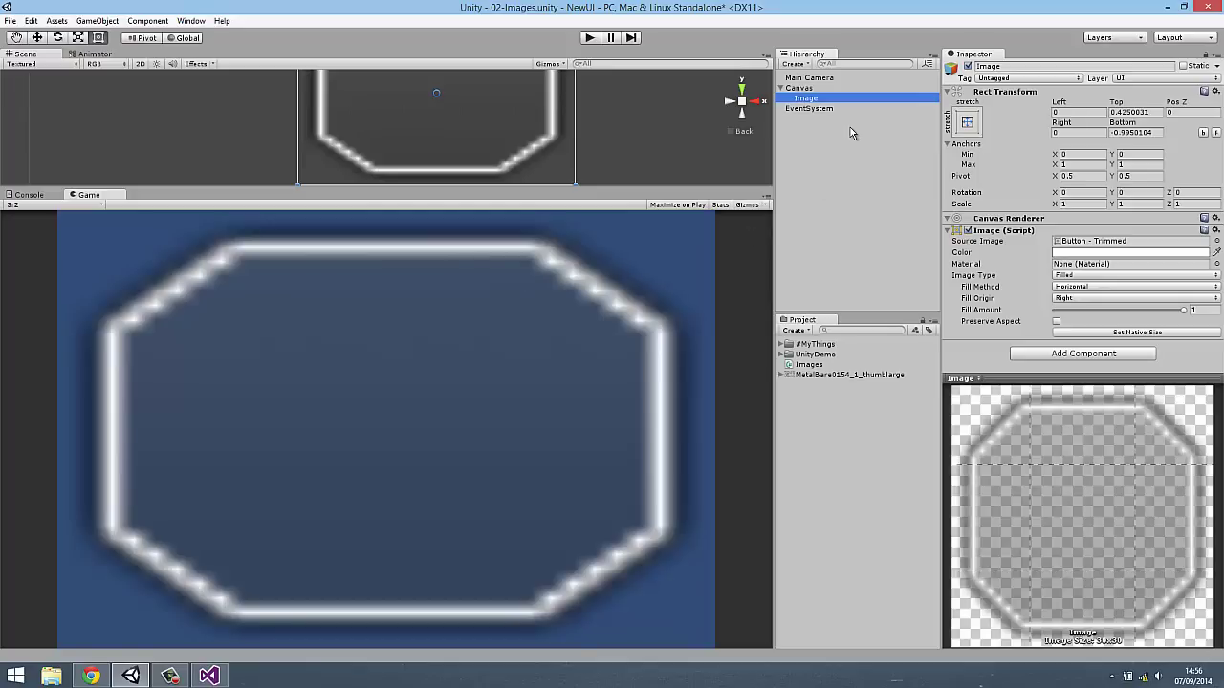
Step: Click empty space in the Hierarchy to clear the Image object selection
click(826, 132)
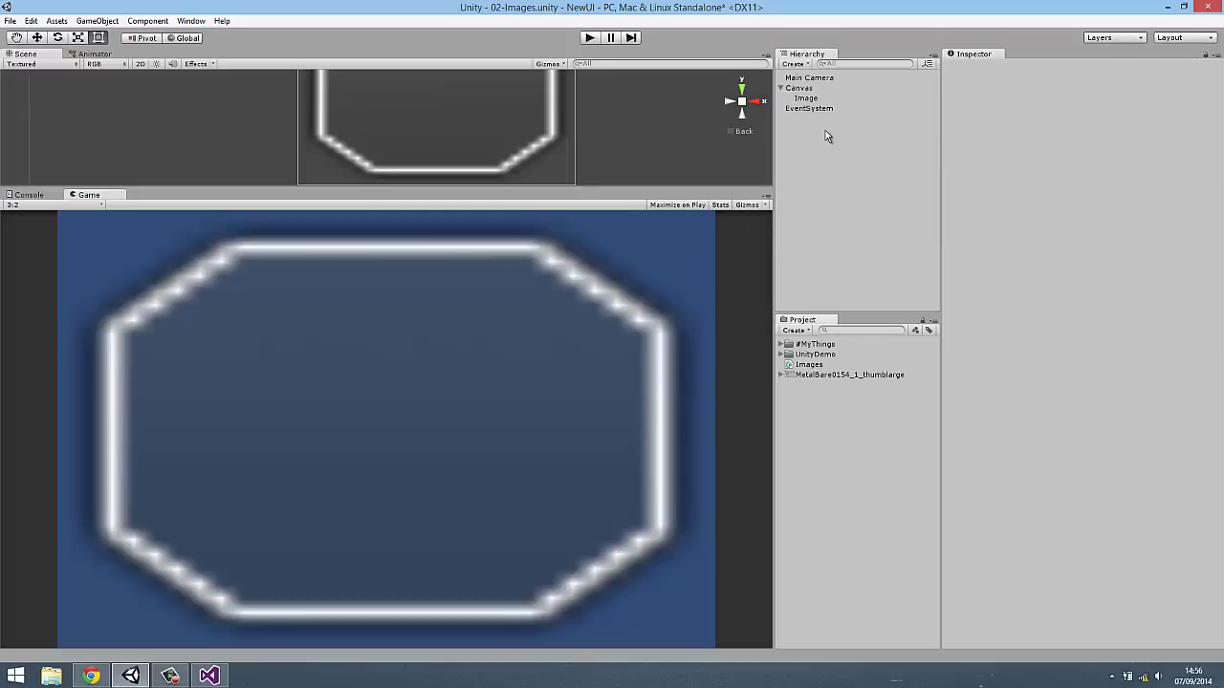